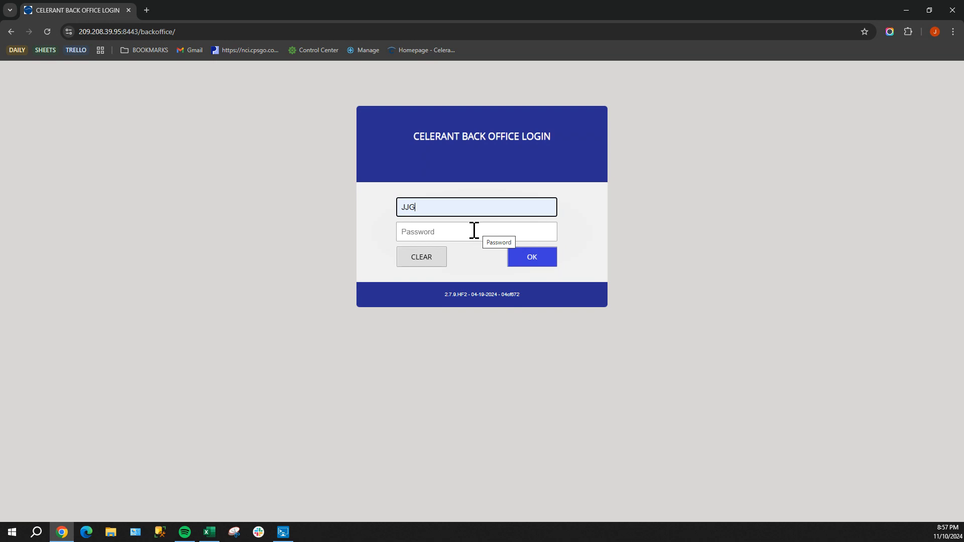
Step: Enter the account password and log in to the Celerant back office
click(471, 233)
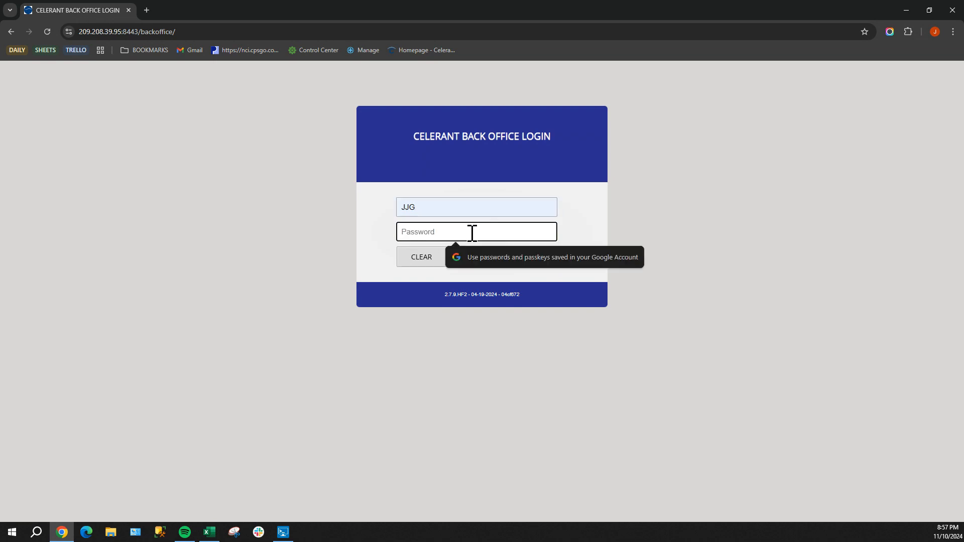
text(*)
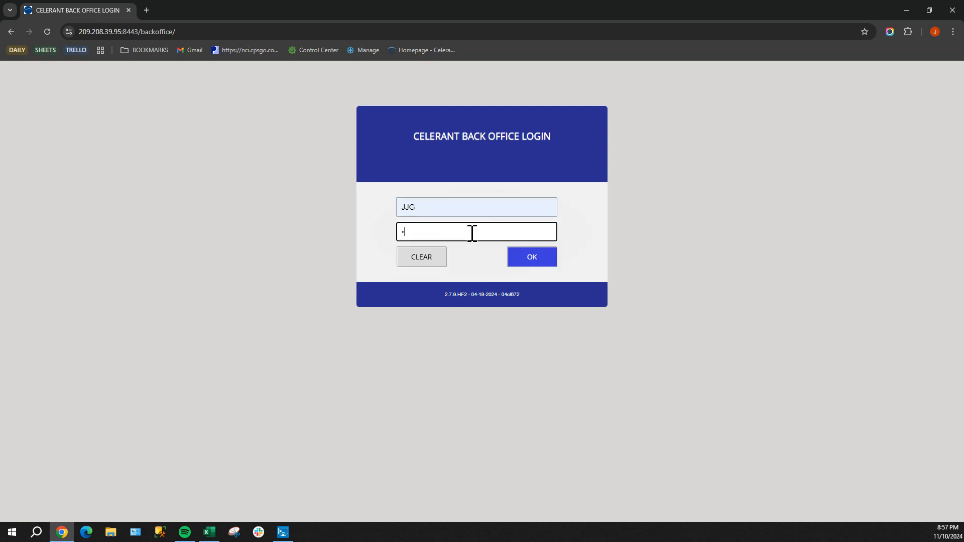
key(Return)
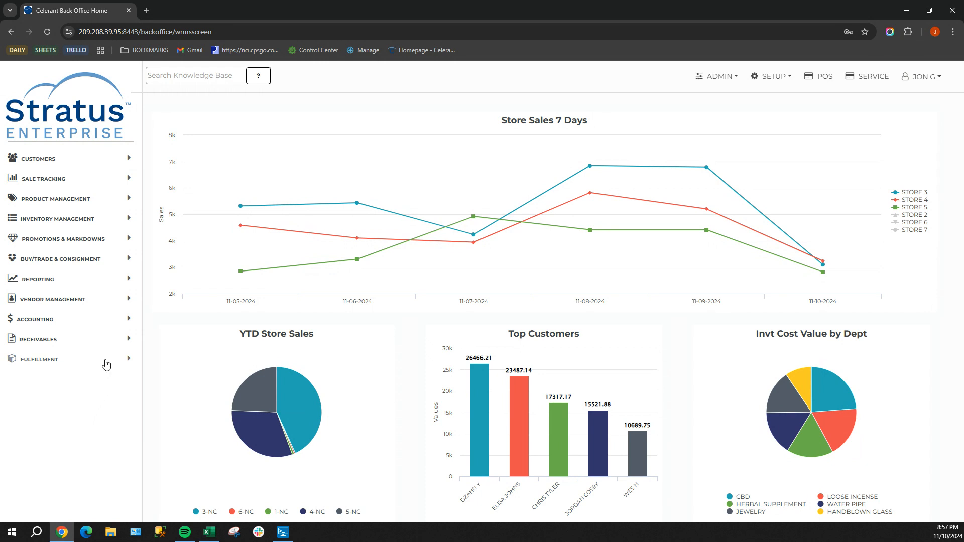
Step: Open the "IE - BUYERS - ORDERING 2024" inventory report from the back office's Reporting list
click(43, 284)
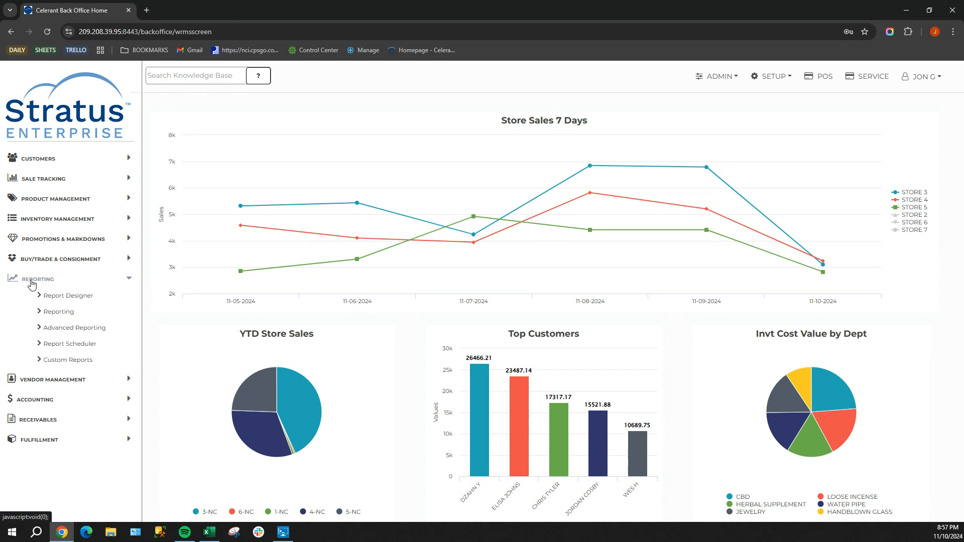
click(59, 314)
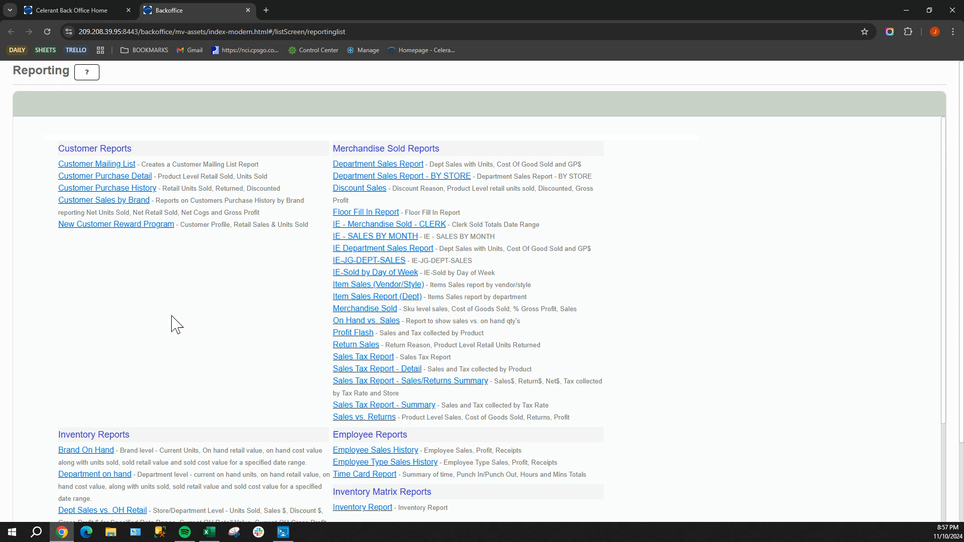
scroll(172, 323, down, 3)
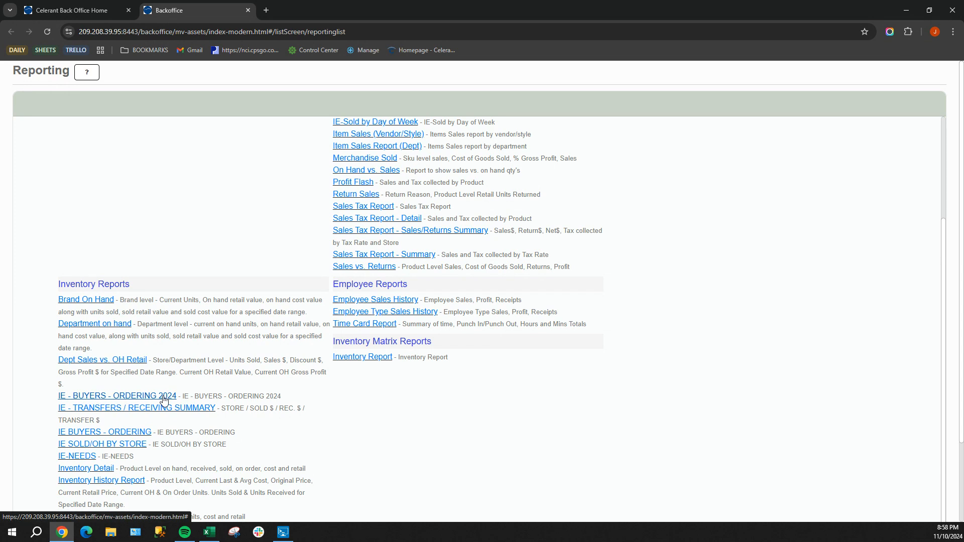
click(163, 396)
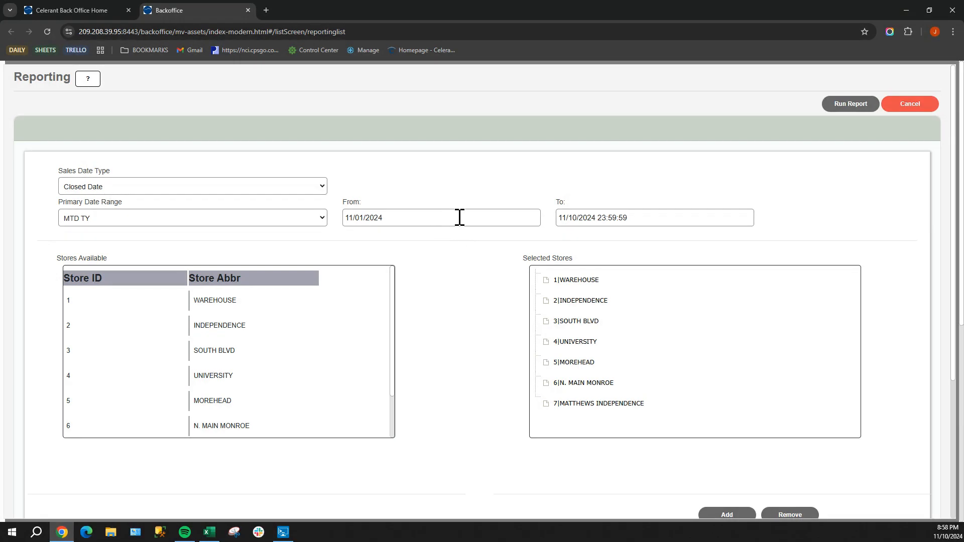
Step: Set the report's From date to 10/10/2024
click(431, 217)
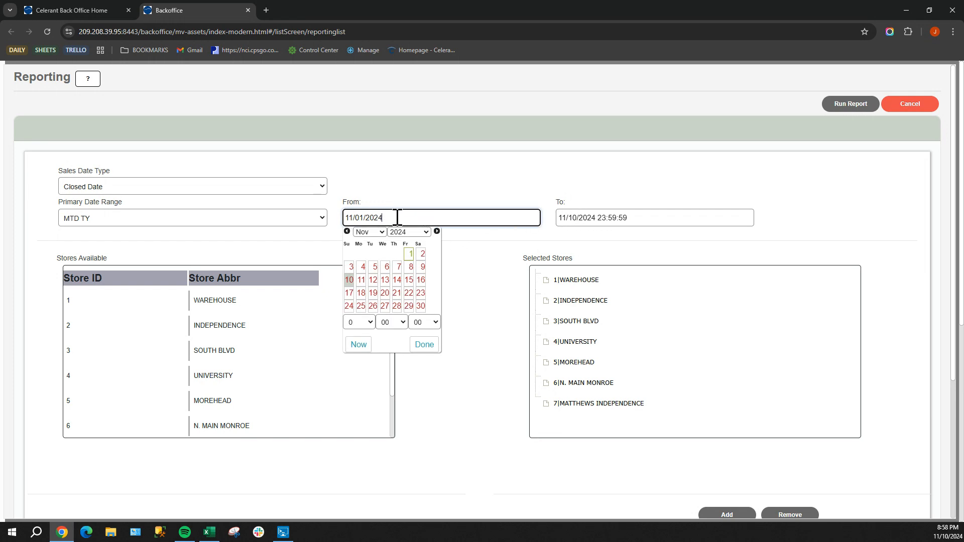
click(347, 231)
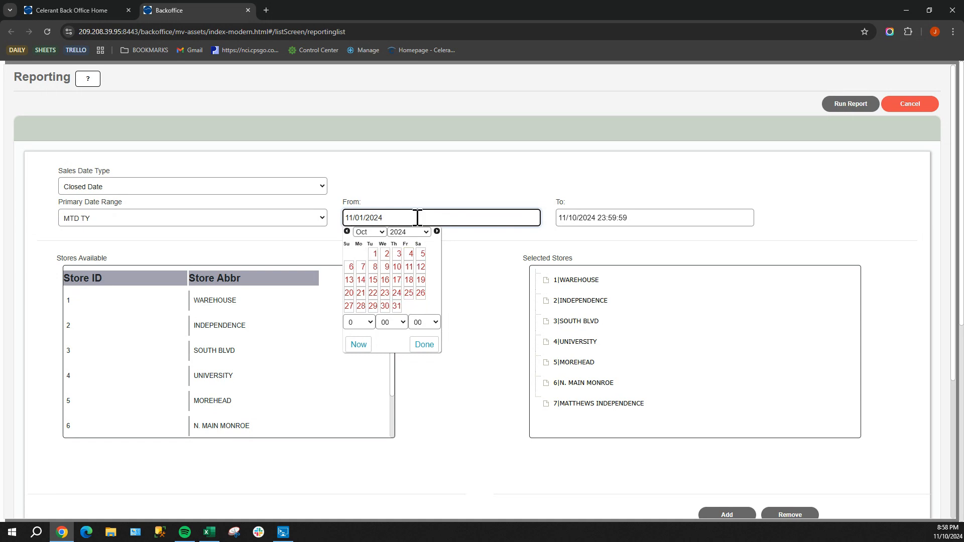
click(397, 269)
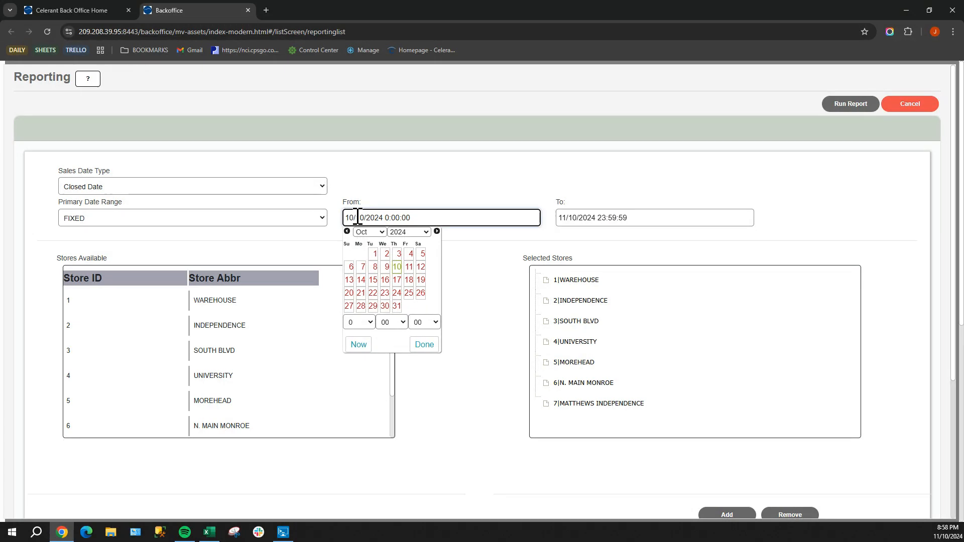
click(424, 346)
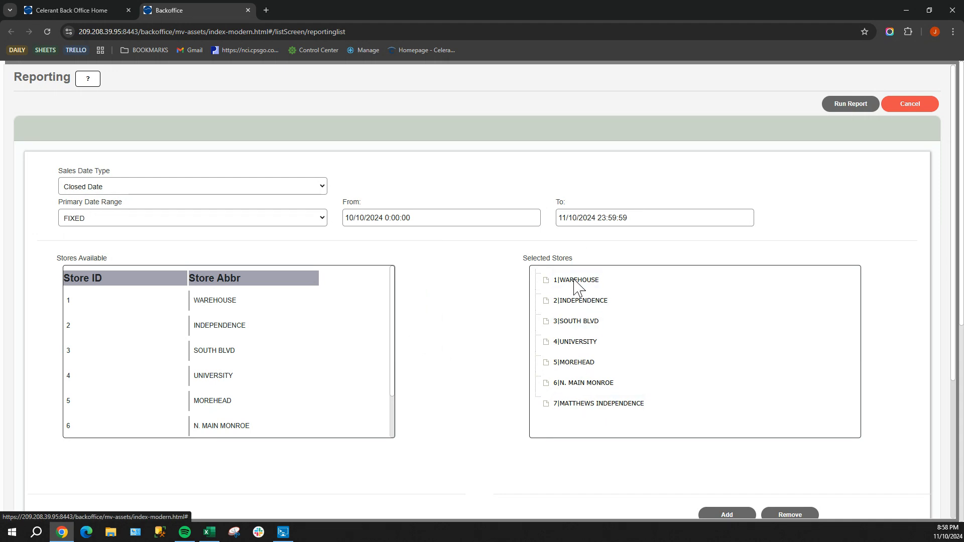
Step: Add an And condition to the report filter with VENDORS / REPORTING equal to ENDLESS DISTRO
scroll(472, 387, down, 3)
scroll(472, 386, down, 1)
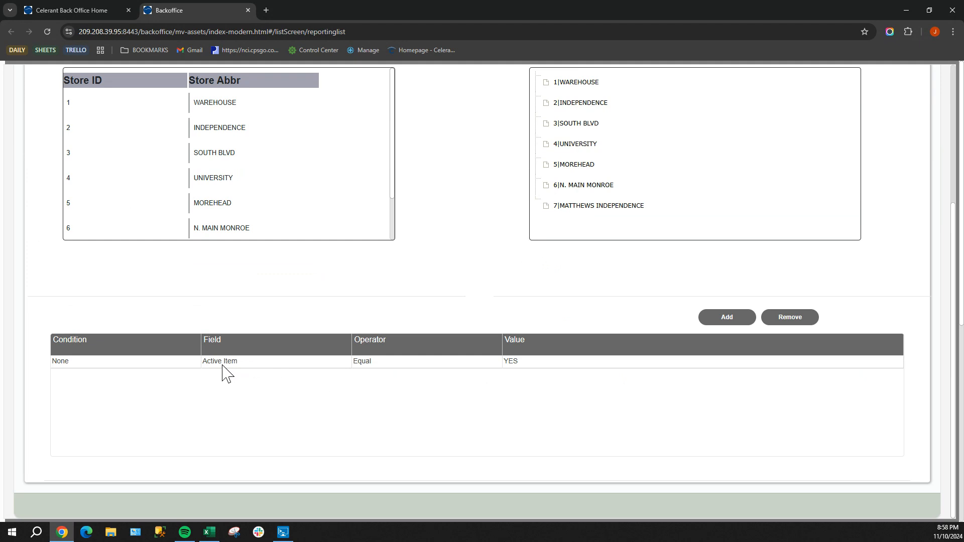
click(721, 322)
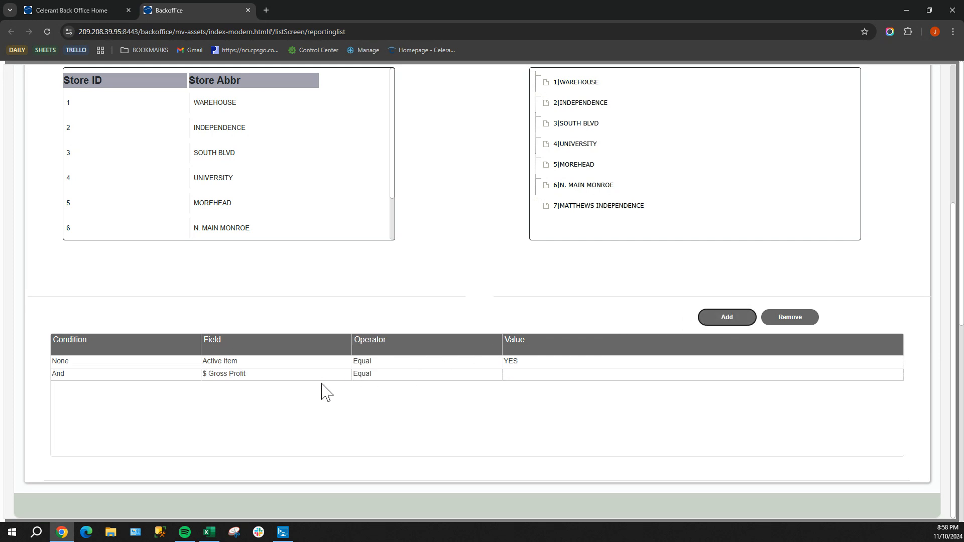
click(267, 375)
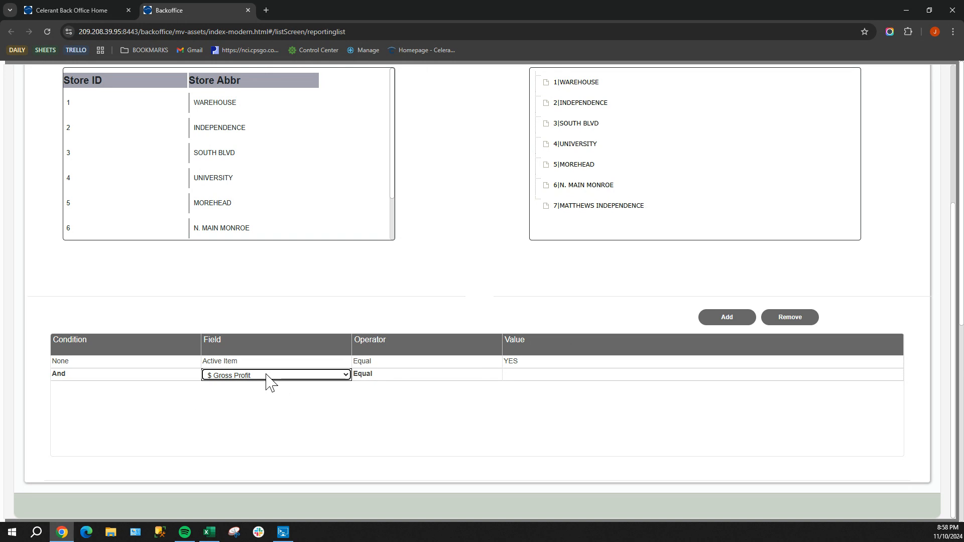
key(v)
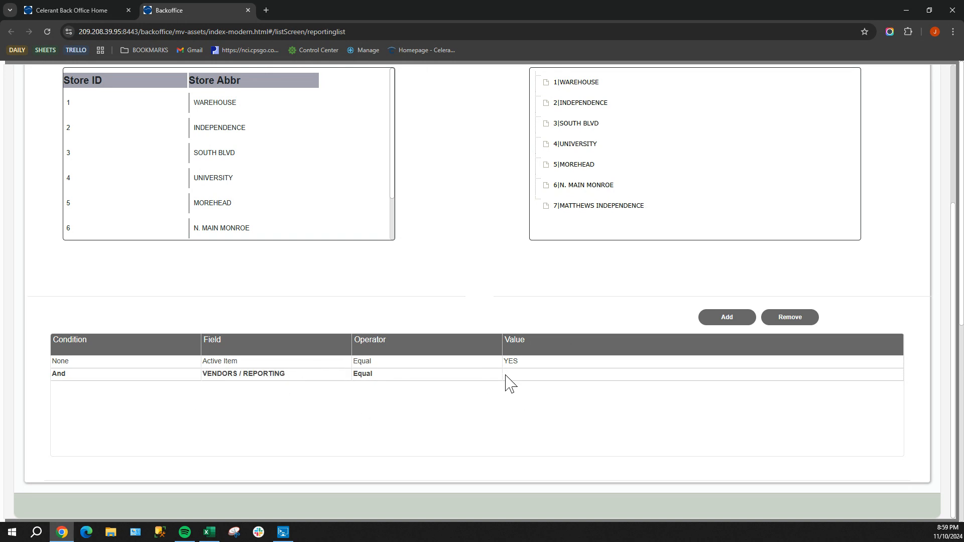
click(549, 376)
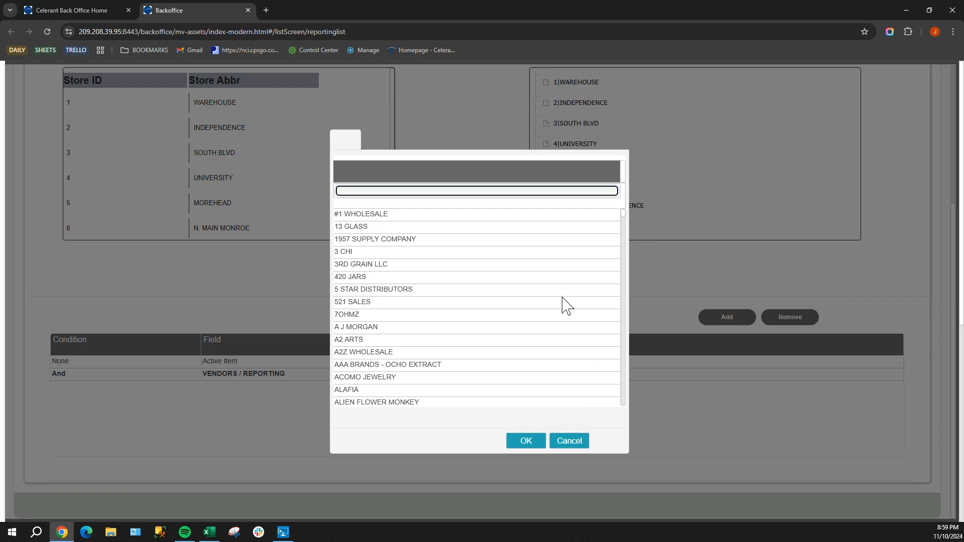
text(end)
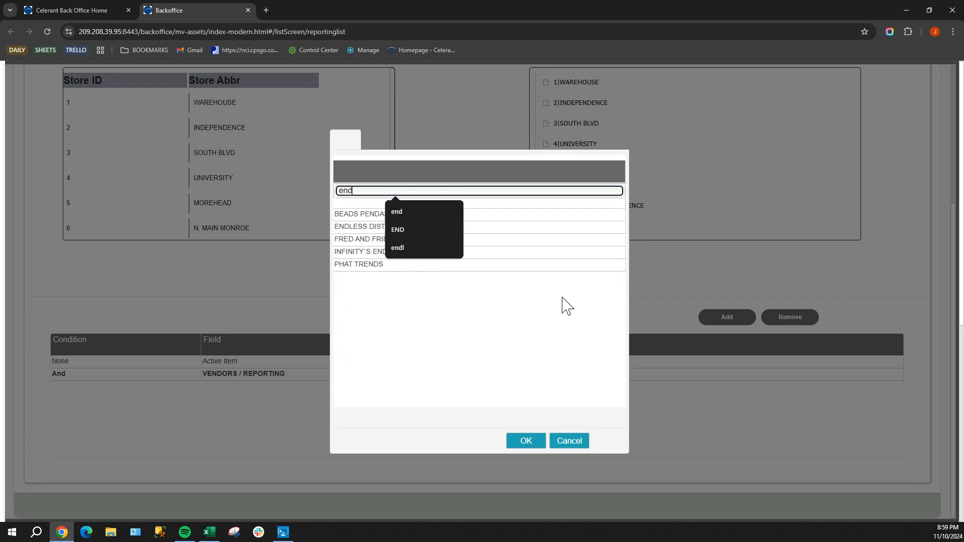
text(less)
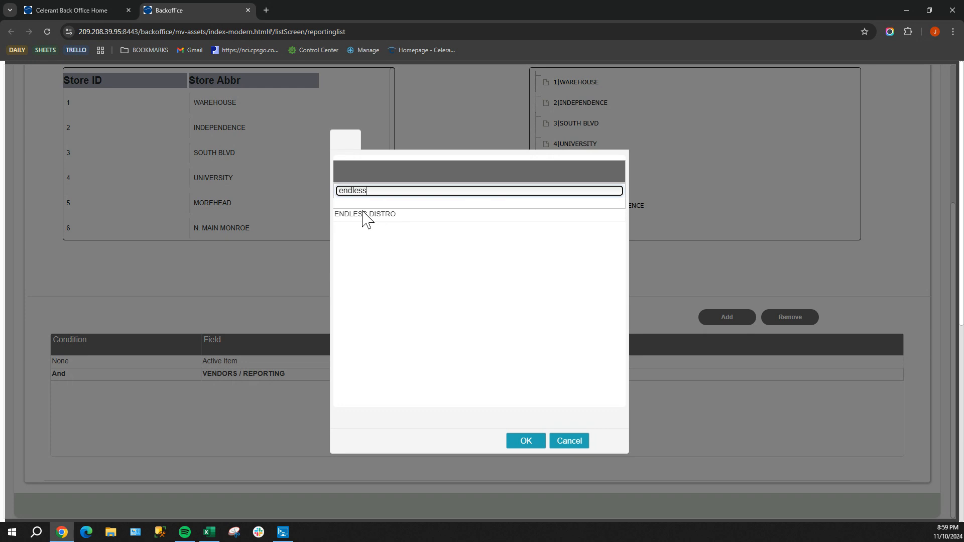
click(368, 214)
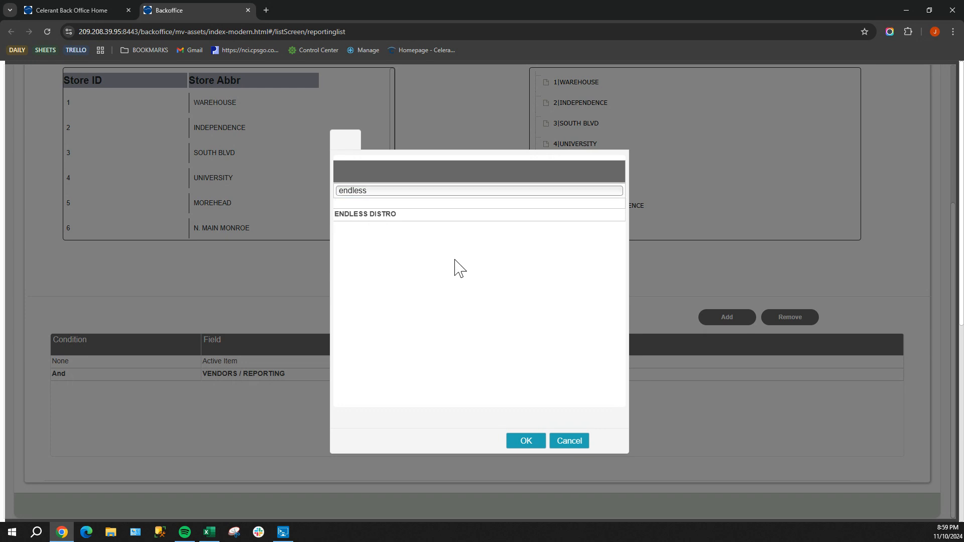
click(525, 442)
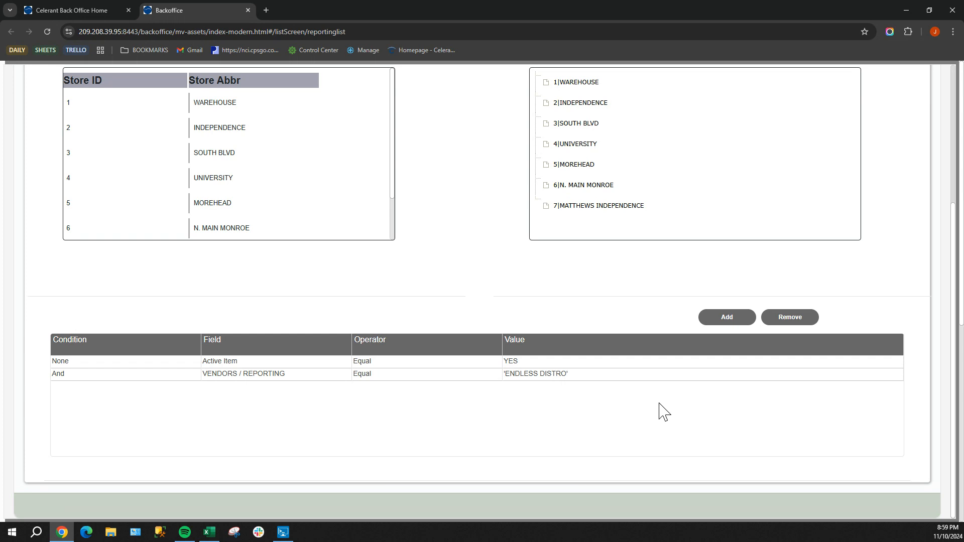
Step: Run the filtered buyers ordering report to download it as a CSV file
scroll(664, 410, up, 3)
scroll(665, 410, up, 1)
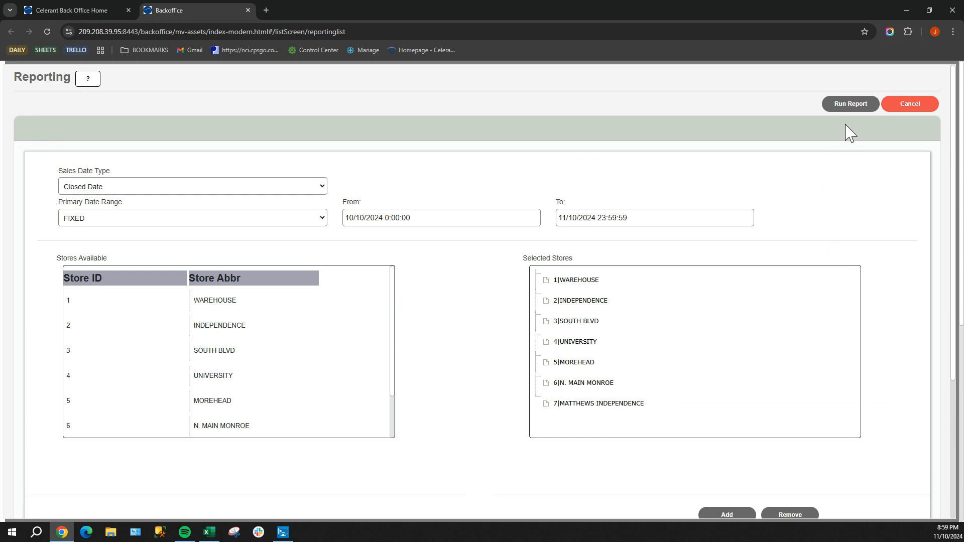
click(852, 106)
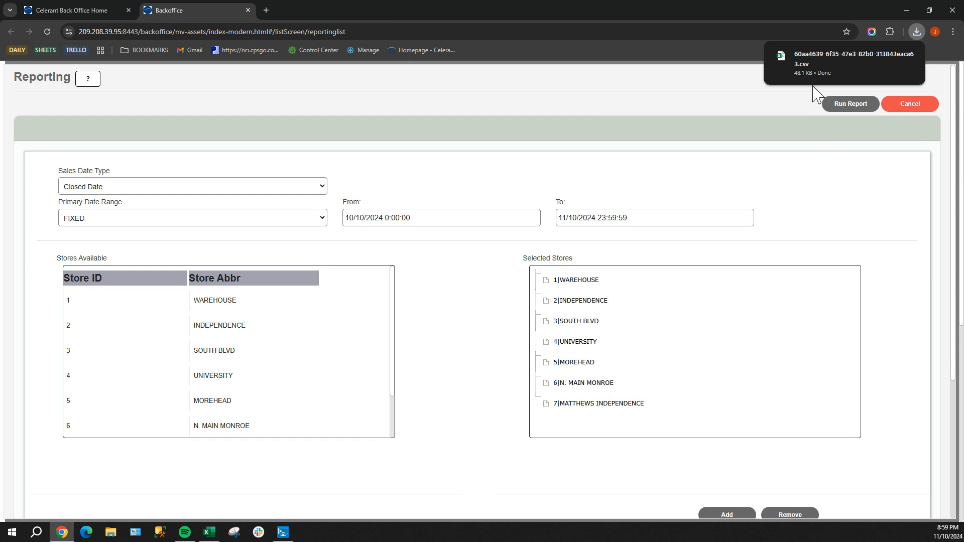
Step: Show the downloaded CSV in its folder and bring the remote session window displaying it to full size on this screen
mouse_move(814, 58)
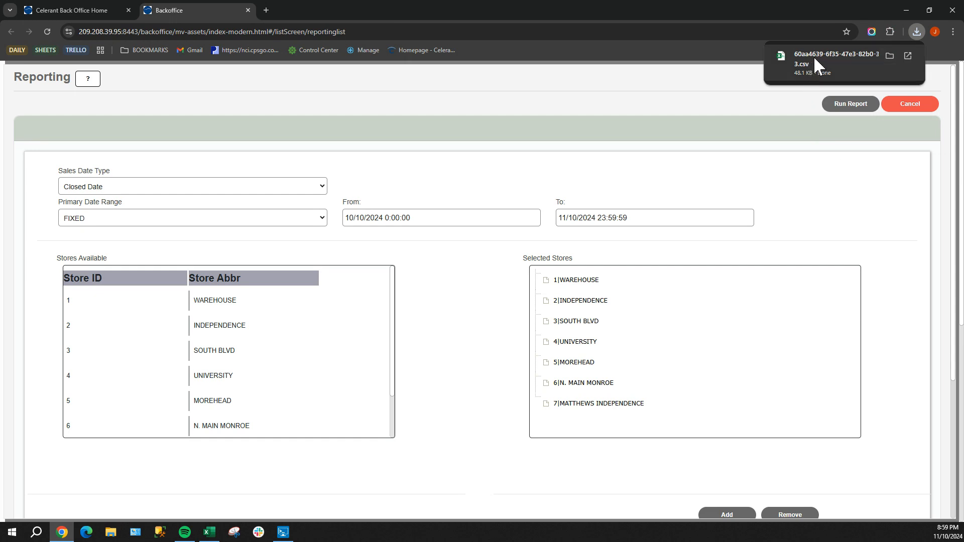
click(888, 55)
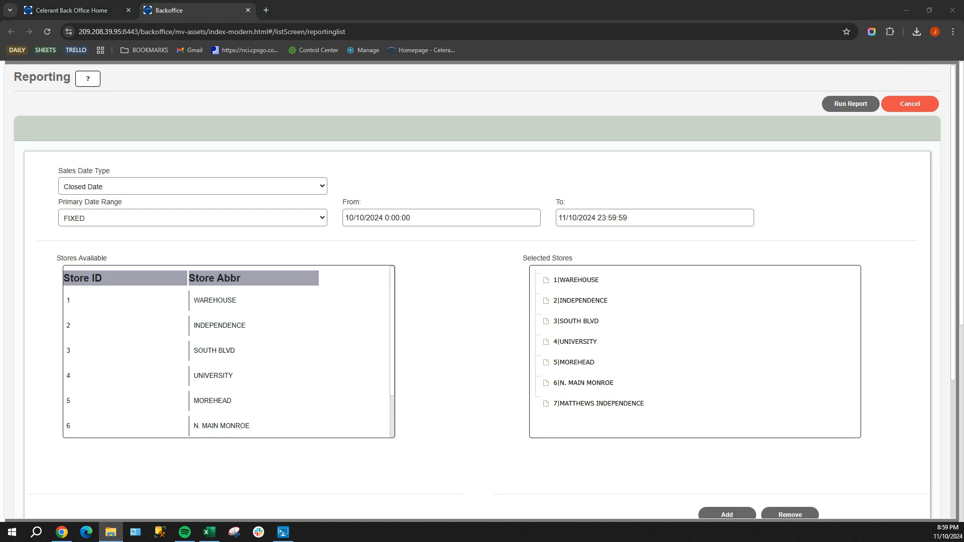
drag(963, 140, 463, 137)
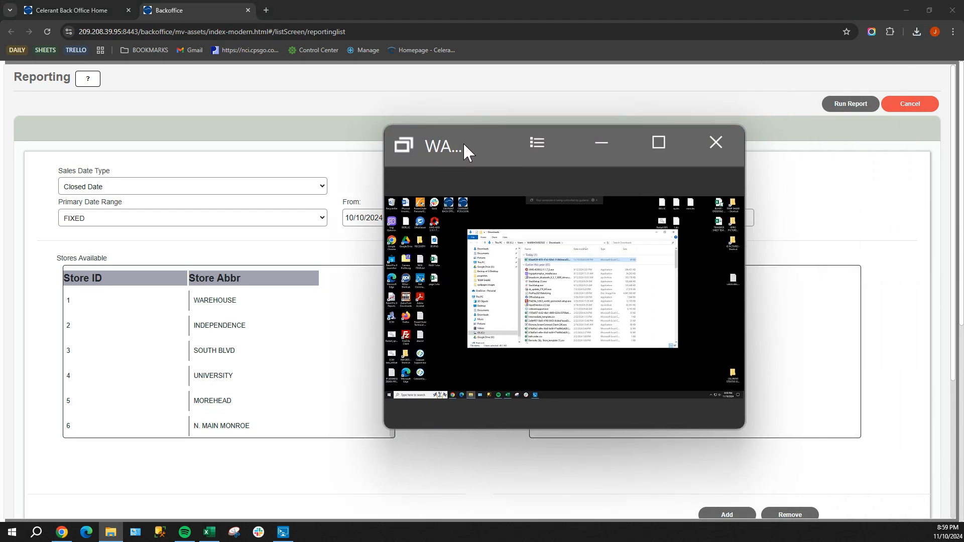
double_click(450, 142)
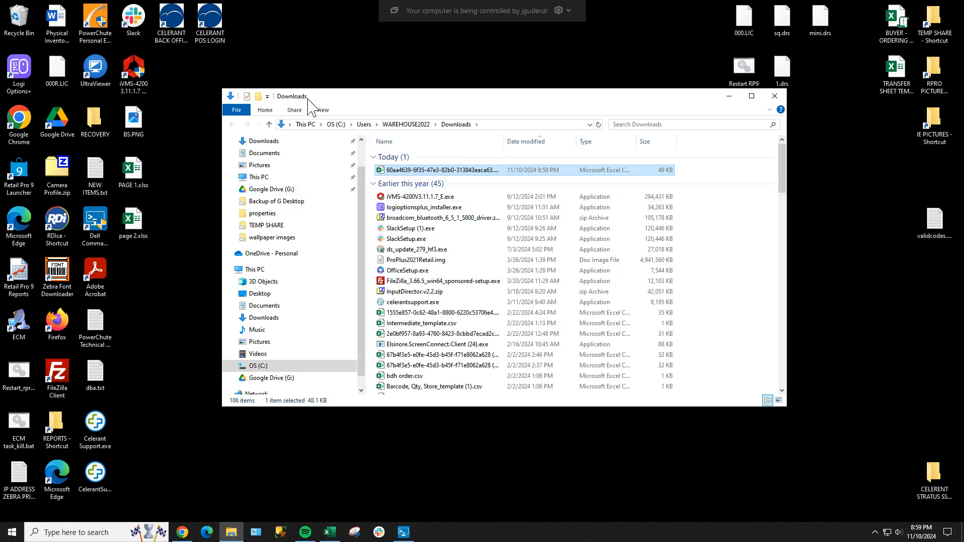
Step: Rename the downloaded report file as endless, keeping its .csv extension
click(431, 171)
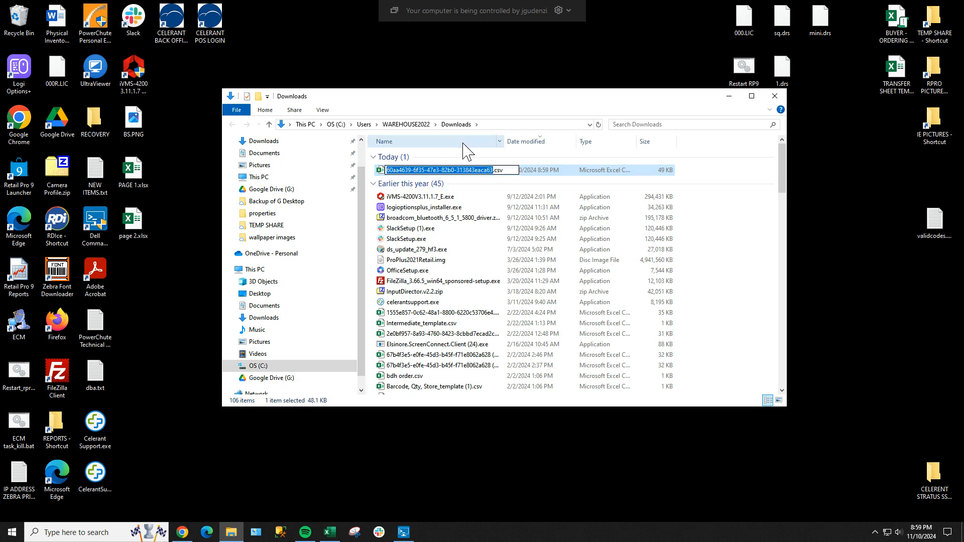
text(endless)
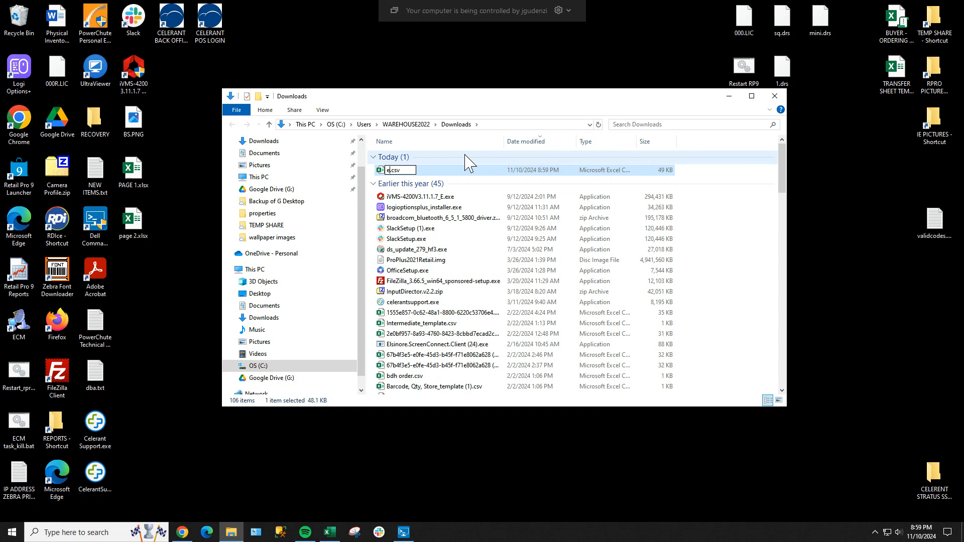
key(Return)
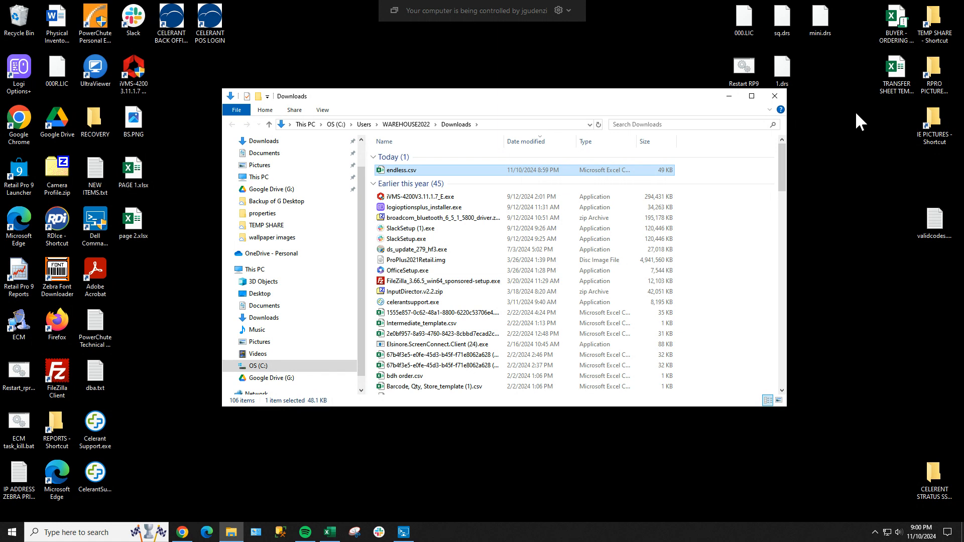
Step: Open the BUYER - ORDERING TEMPLATE workbook from the desktop in Excel
click(894, 30)
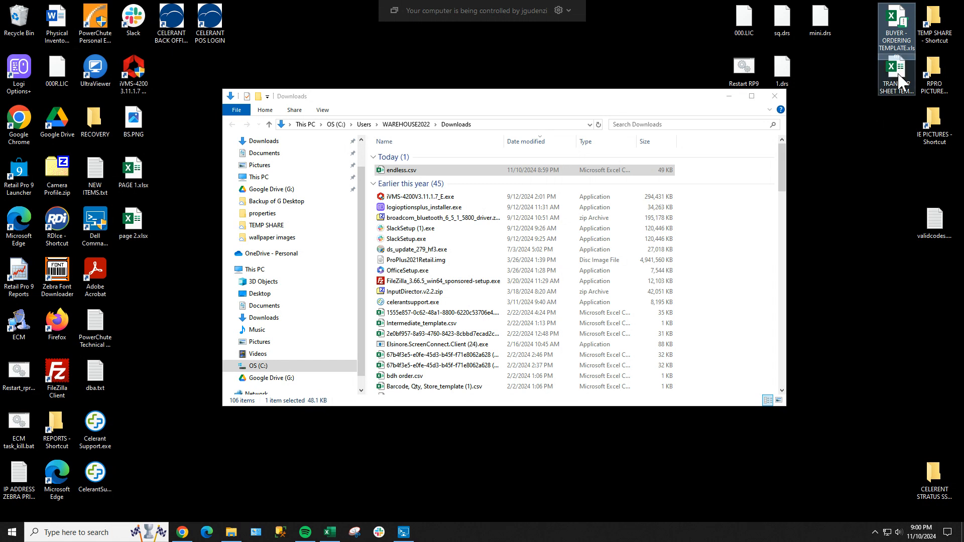
click(897, 98)
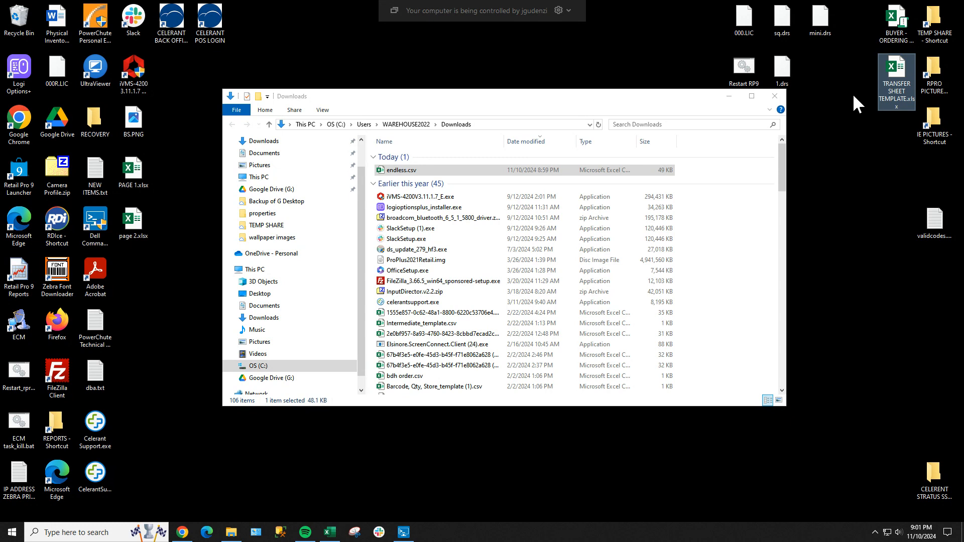
click(893, 29)
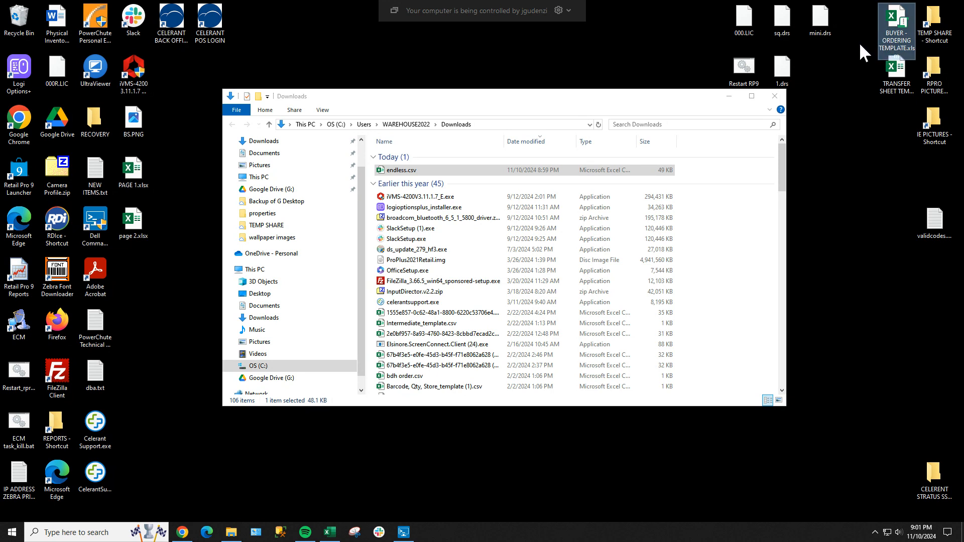
double_click(898, 17)
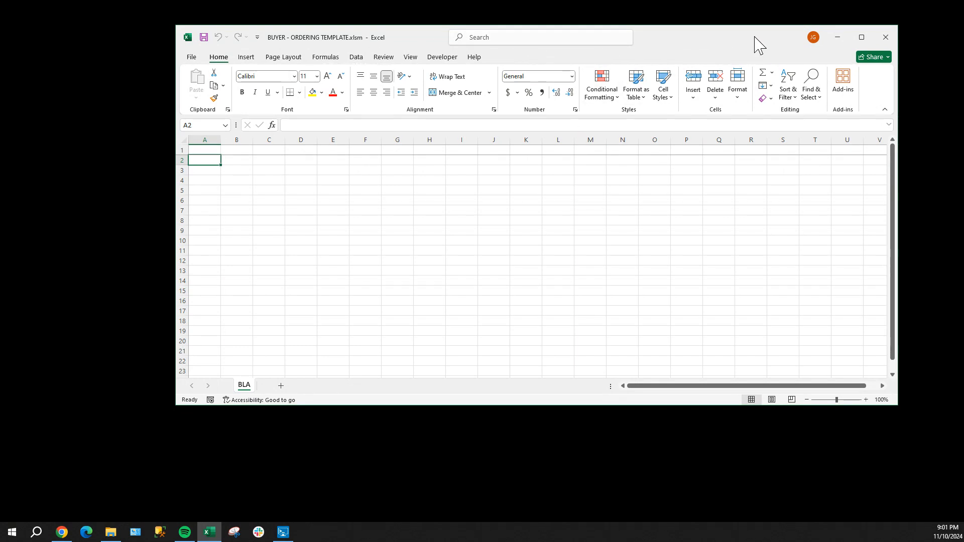
Step: Minimize the ordering template workbook and return to the remote session's Downloads folder containing endless.csv
click(838, 37)
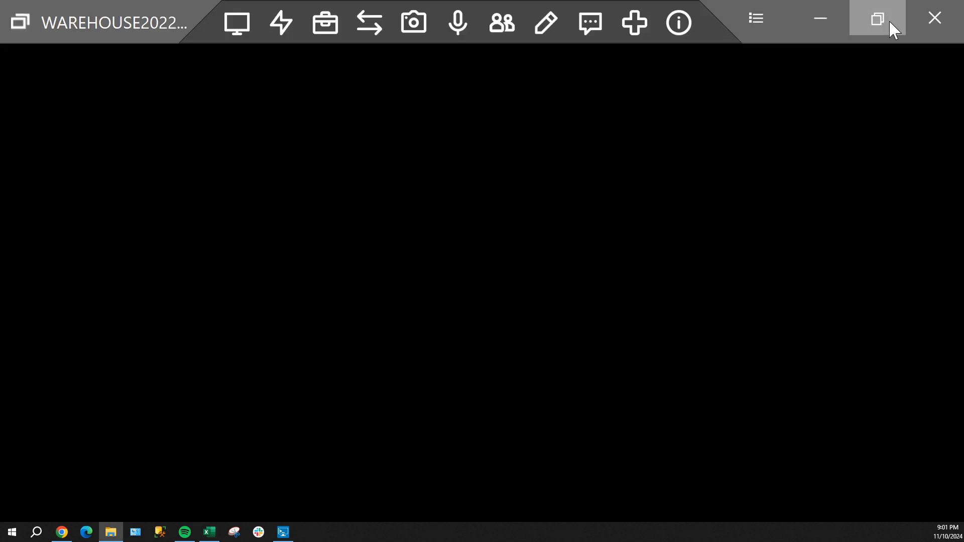
click(887, 19)
click(529, 153)
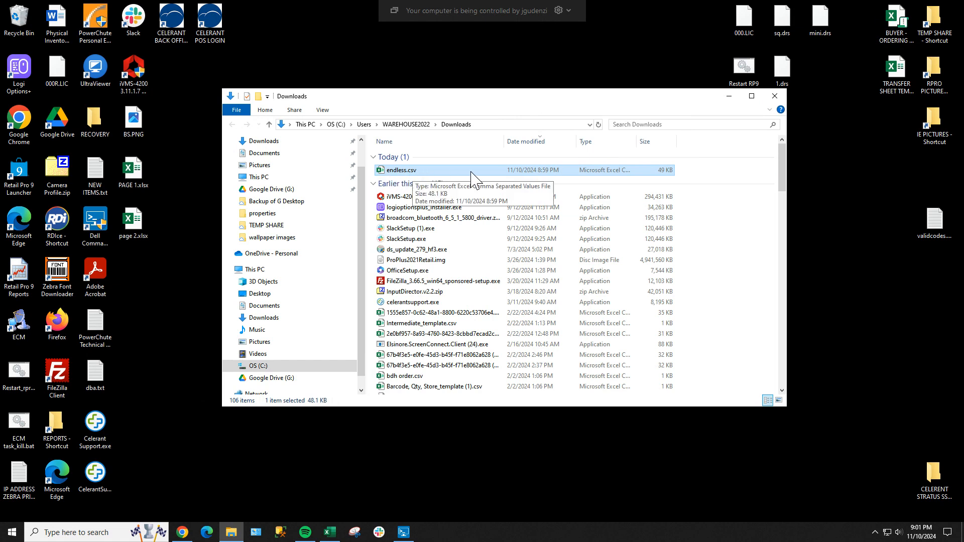
Step: Open endless.csv in Excel and bring the remote session window displaying it to full size on this screen
double_click(422, 172)
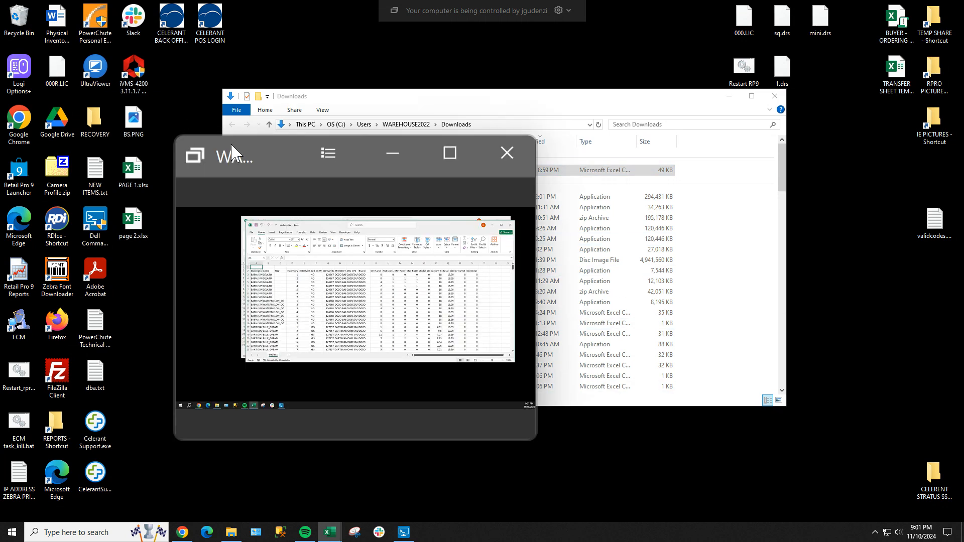
double_click(231, 150)
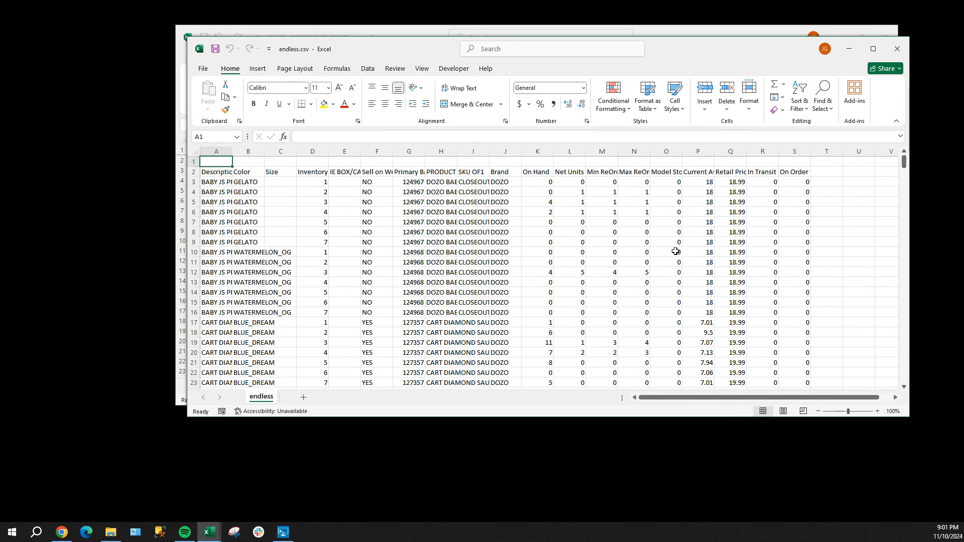
drag(435, 182, 506, 252)
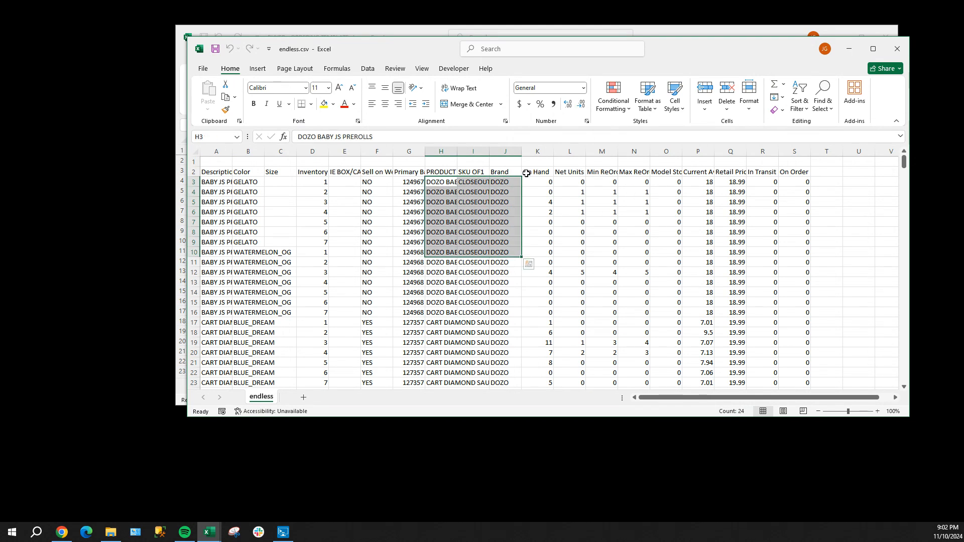
click(590, 171)
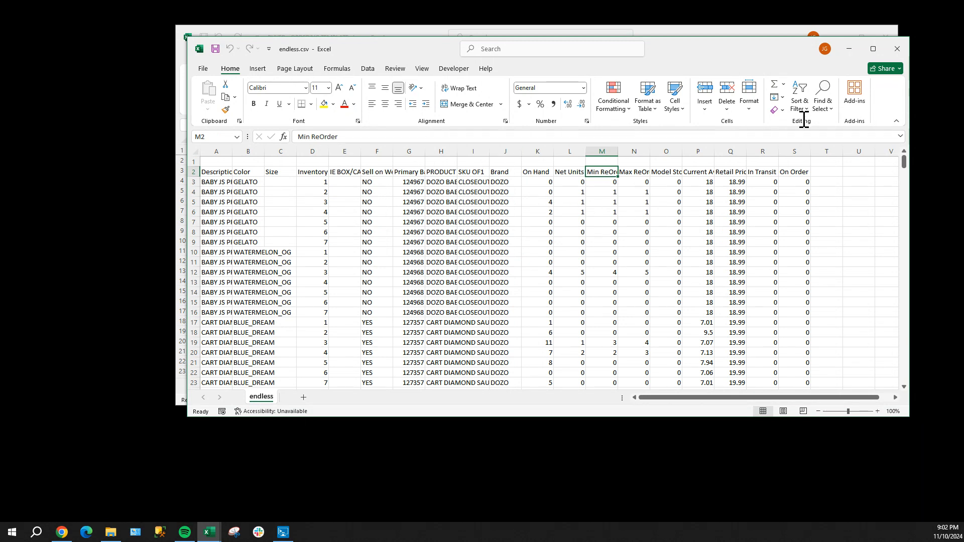
Step: Minimize the BUYER - ORDERING TEMPLATE workbook behind the report and maximize the endless.csv window
drag(708, 31, 695, 90)
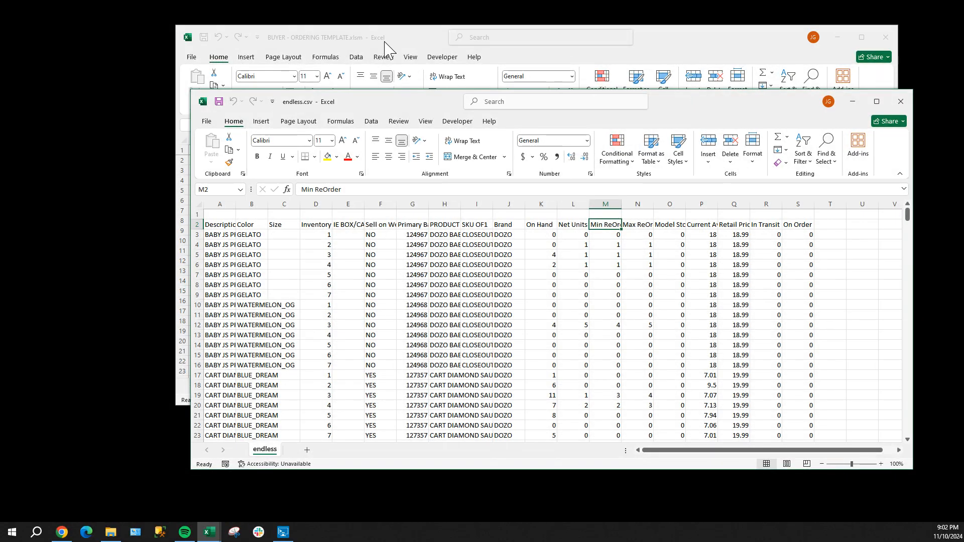
click(843, 42)
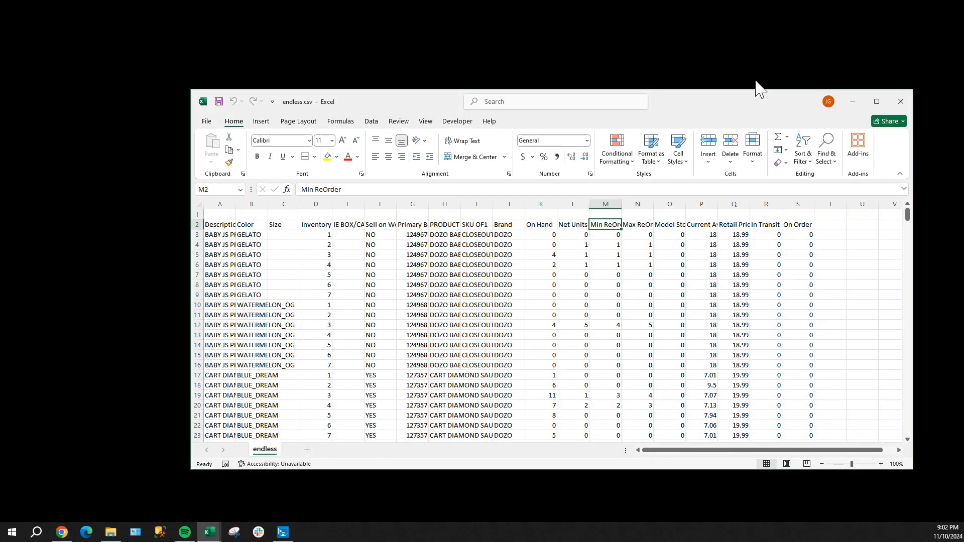
double_click(695, 105)
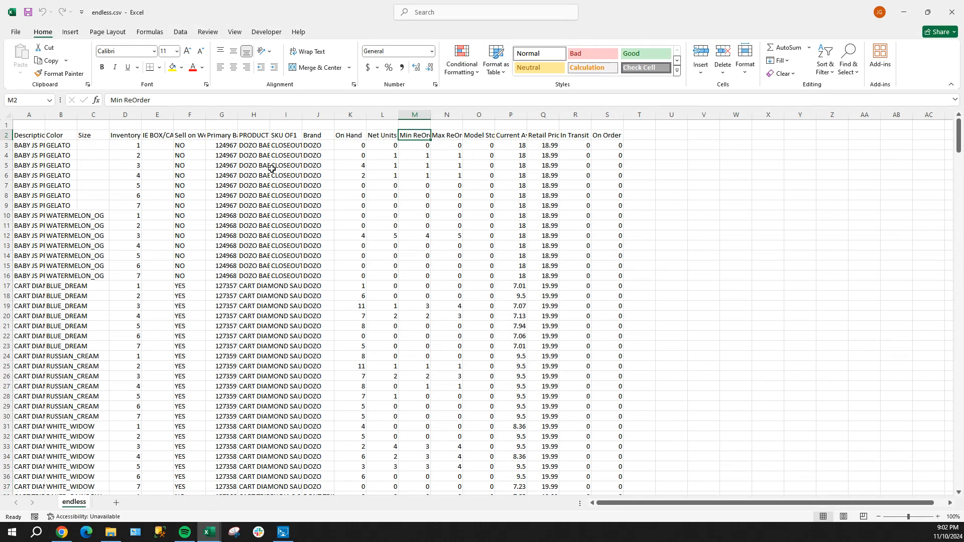
Step: Run the buyer ordering template's macro on the endless sheet to format the raw report for ordering
click(355, 198)
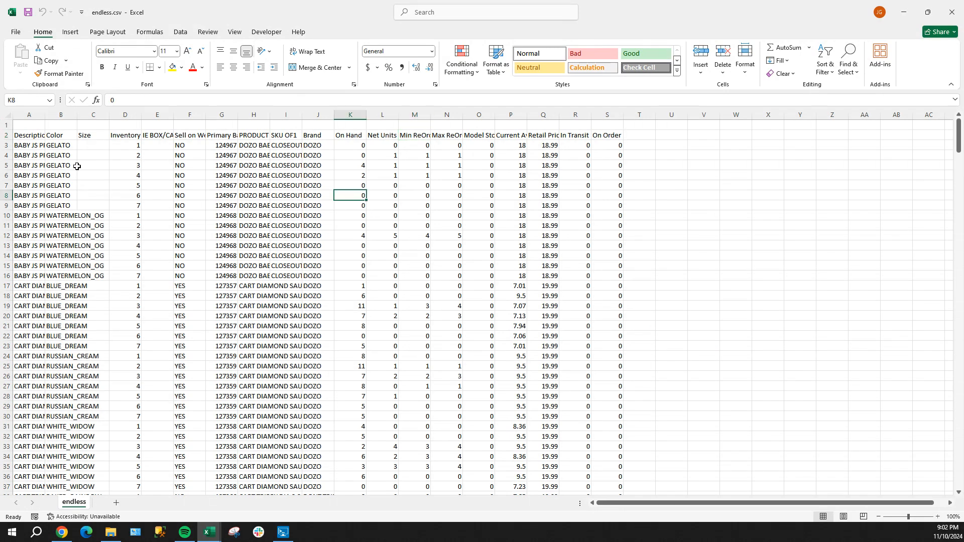
click(105, 201)
click(414, 246)
click(319, 289)
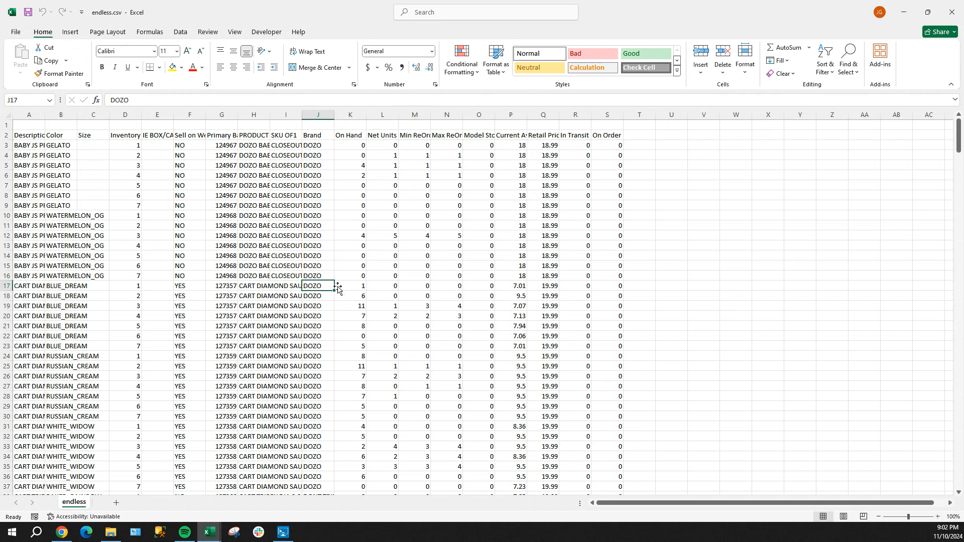
click(318, 223)
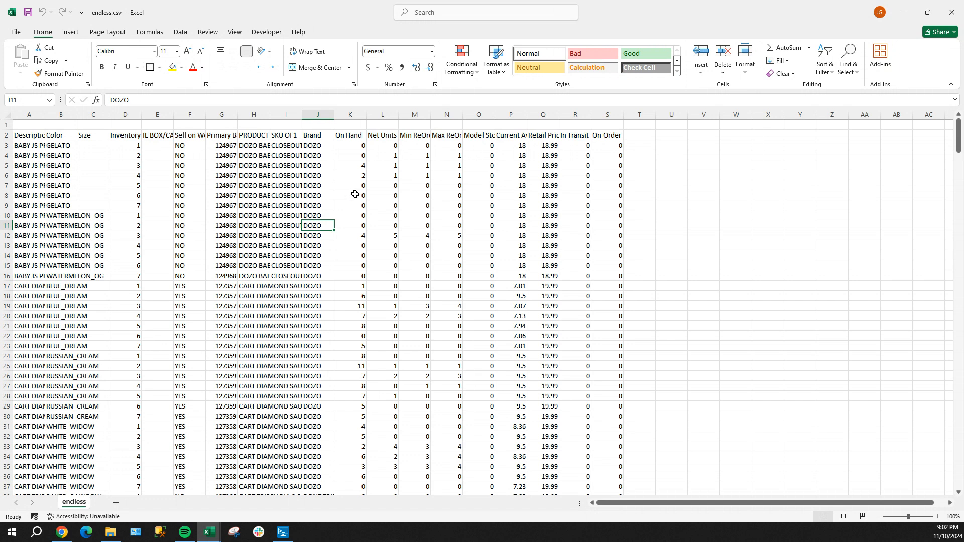
key(ctrl+shift+e)
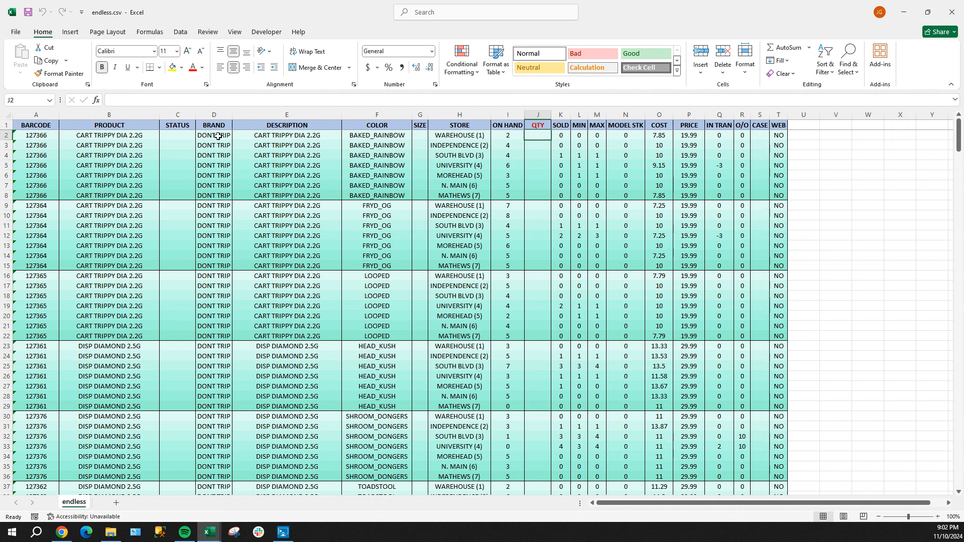
Step: Examine how the DONT TRIP rows are arranged by brand, description and color in the formatted report
drag(218, 136, 217, 284)
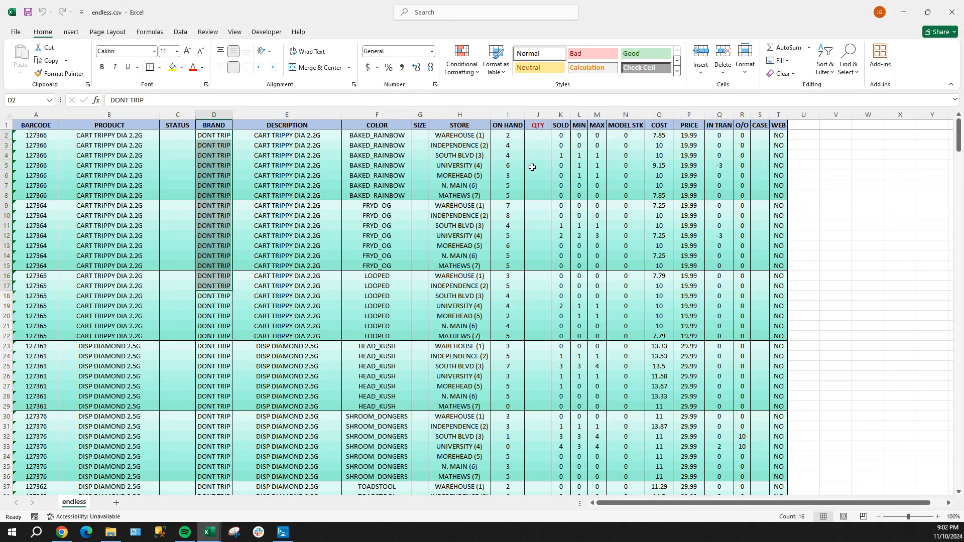
click(218, 138)
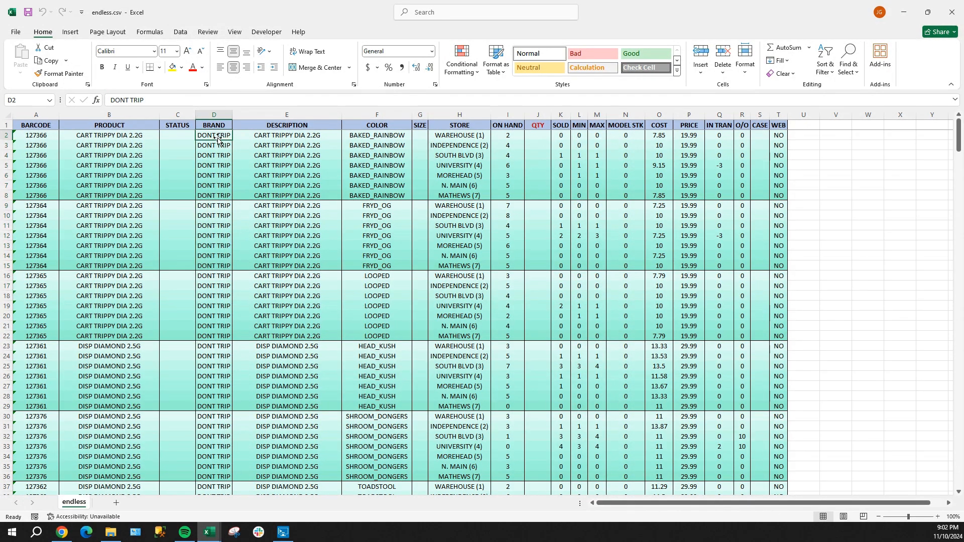
drag(220, 136, 229, 261)
drag(310, 137, 334, 237)
drag(381, 136, 385, 260)
click(215, 147)
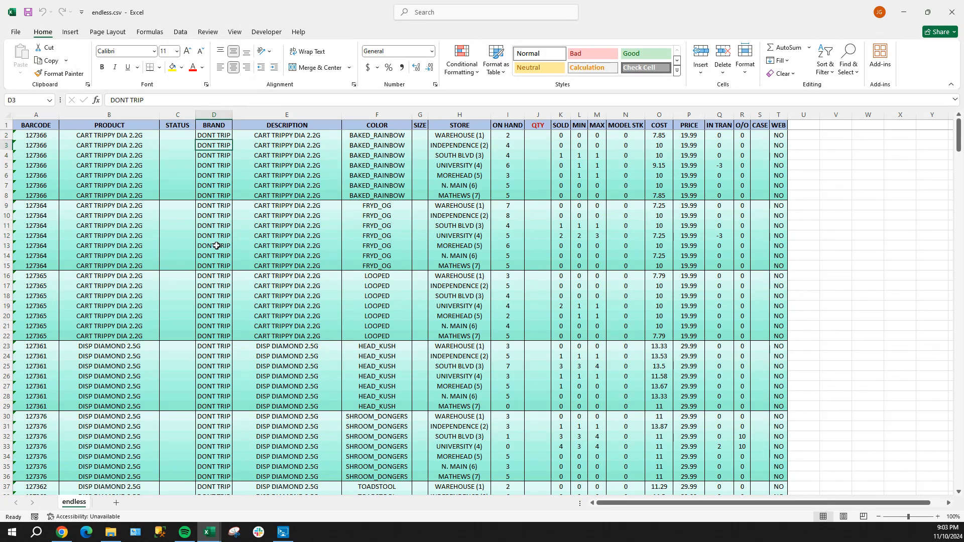
scroll(217, 246, down, 8)
scroll(216, 245, down, 10)
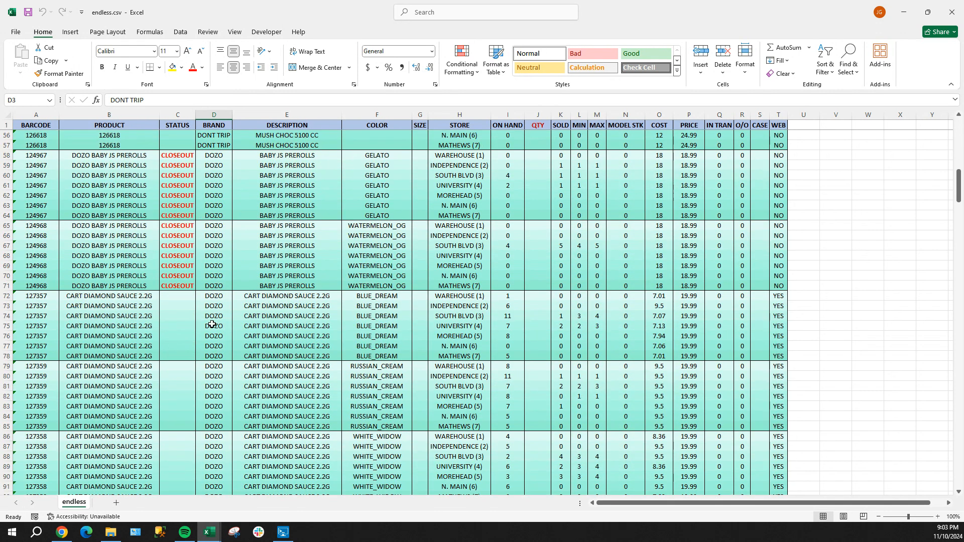
scroll(217, 316, up, 11)
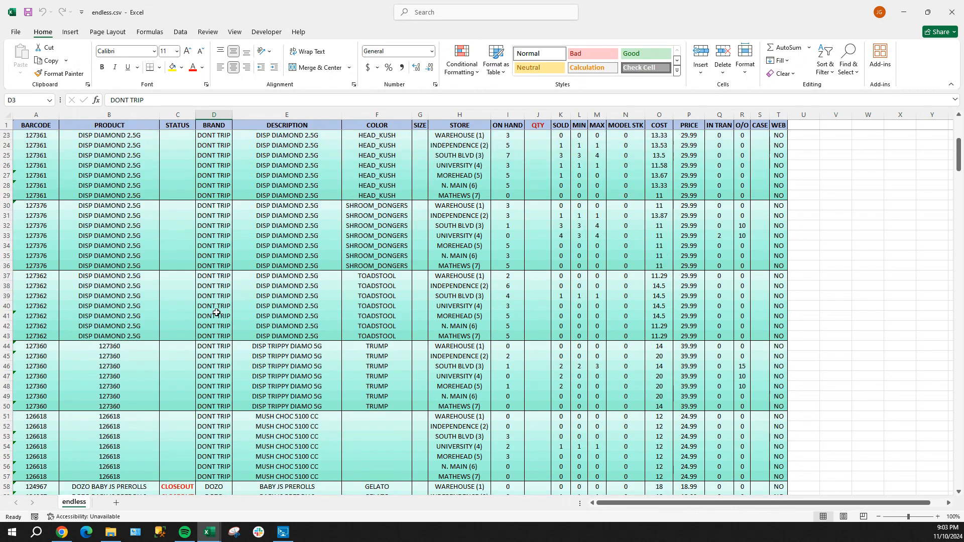
scroll(219, 306, up, 7)
drag(215, 147, 214, 349)
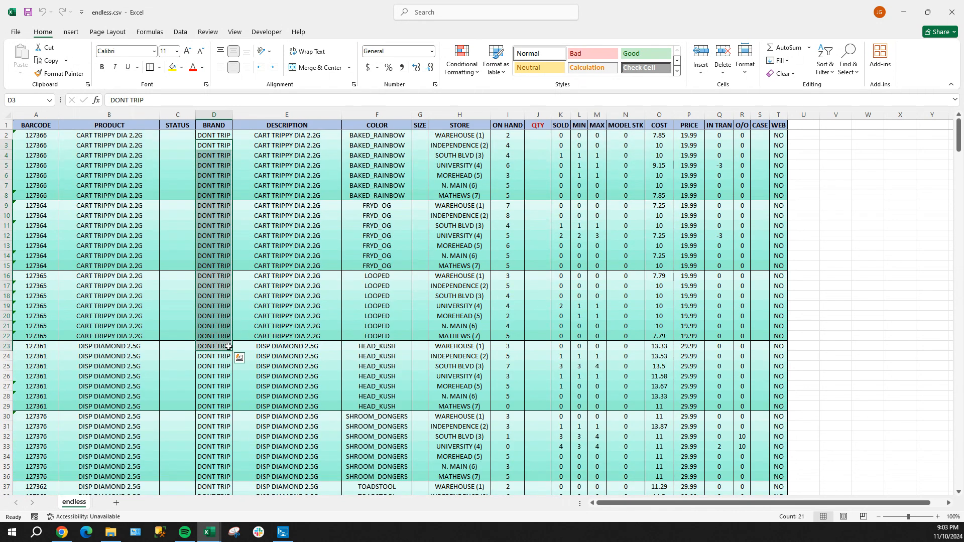
drag(283, 166, 295, 419)
drag(208, 187, 216, 396)
Step: Examine the brand, description and color columns where the DOZO rows begin, starting with the GELATO BABY JS PREROLLS
scroll(374, 322, down, 14)
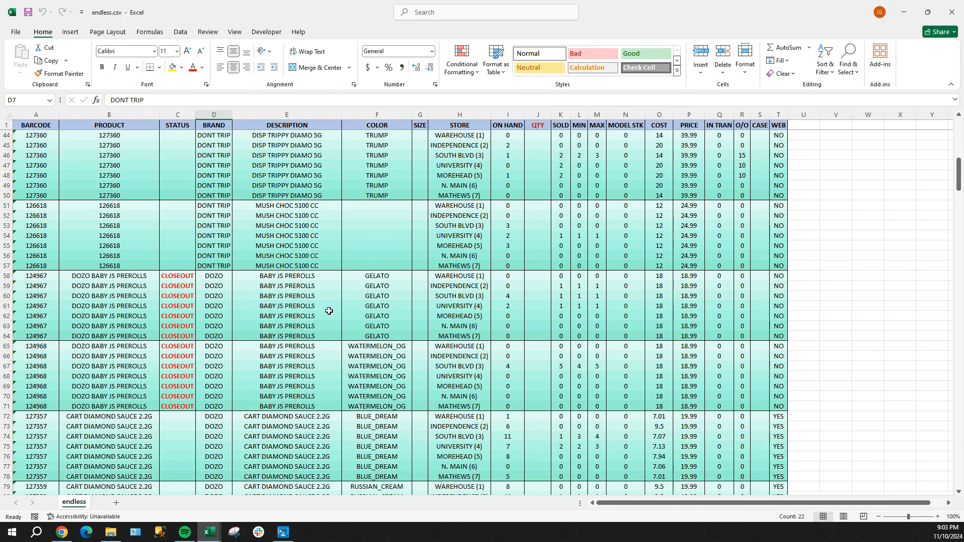
scroll(329, 311, down, 3)
click(215, 188)
drag(219, 274, 215, 326)
drag(286, 187, 290, 424)
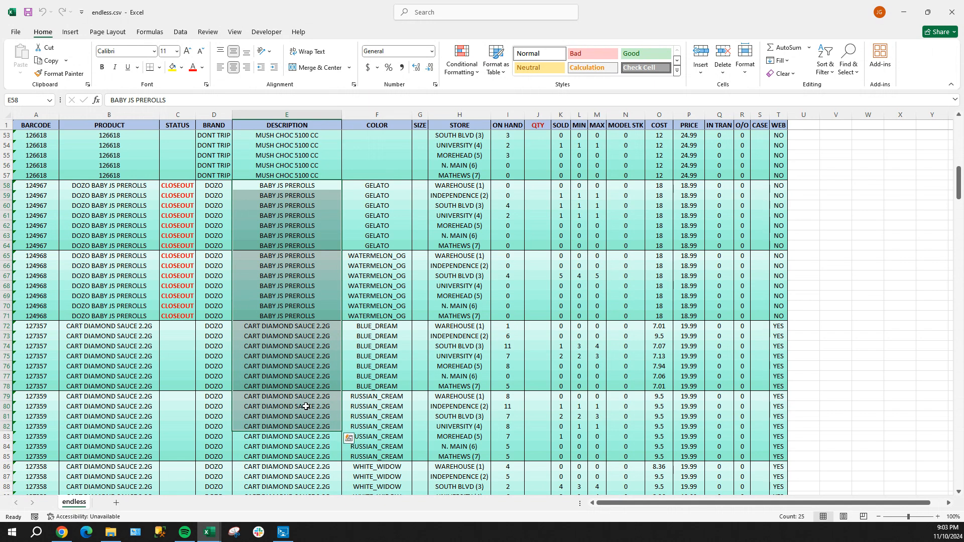
drag(382, 186, 379, 338)
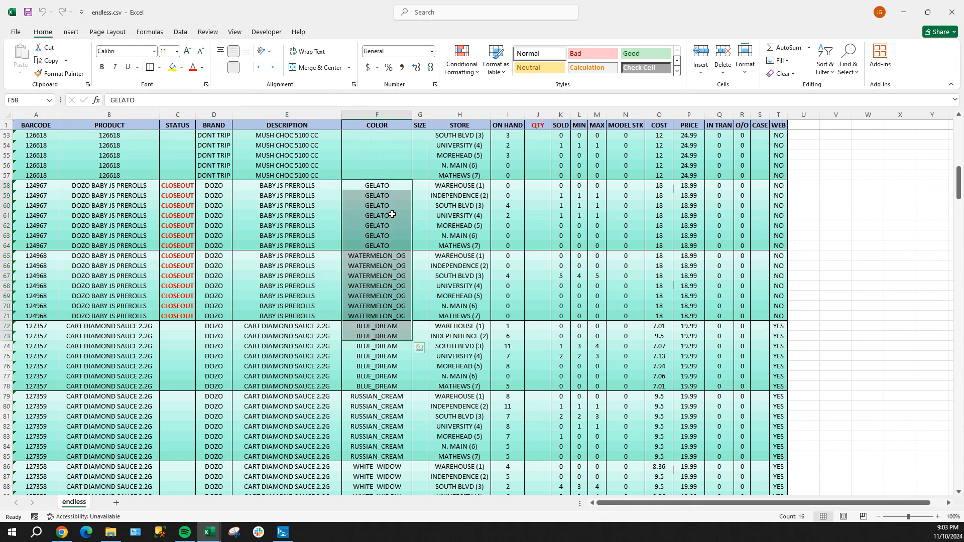
click(215, 187)
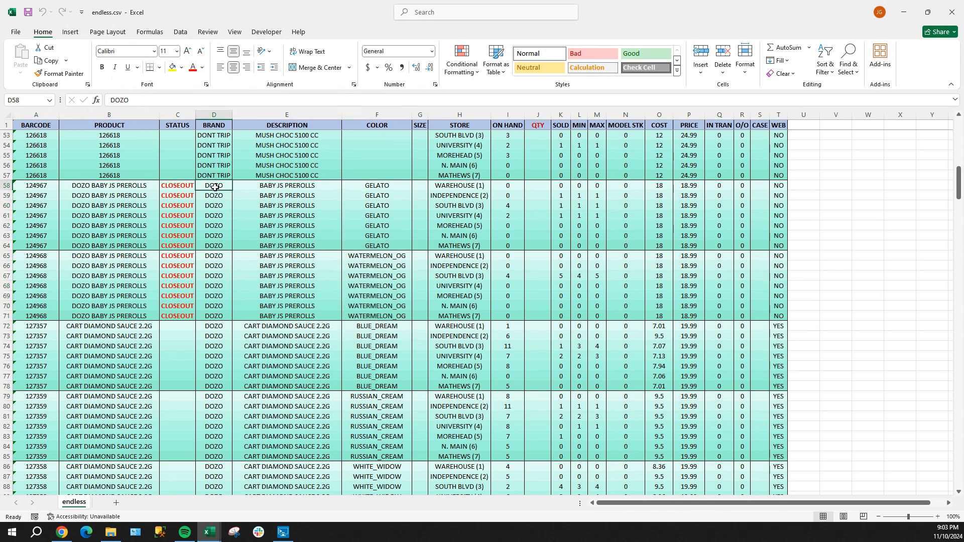
click(289, 185)
click(385, 186)
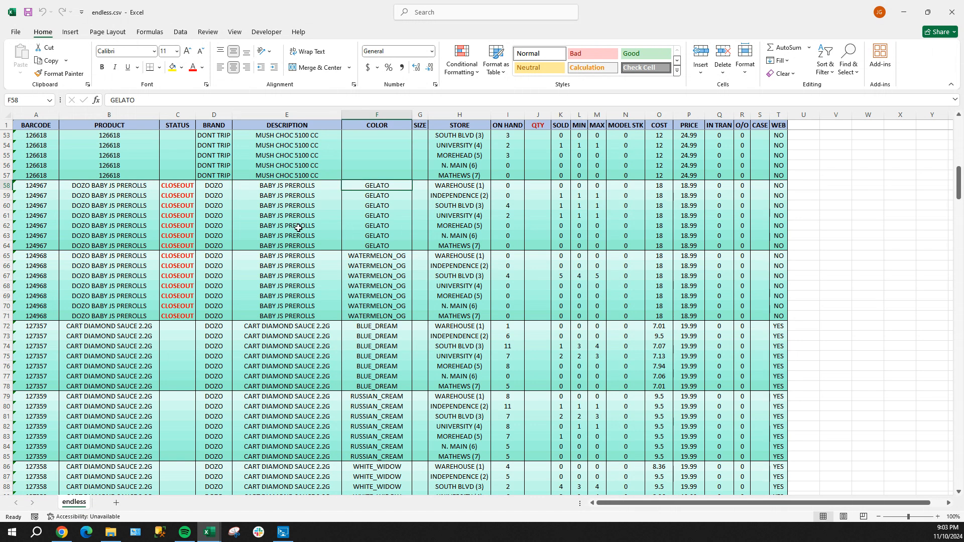
Step: Check the successive DOZO color groups from WATERMELON_OG prerolls through the WHITE_WIDOW diamond sauce carts
click(215, 265)
click(369, 256)
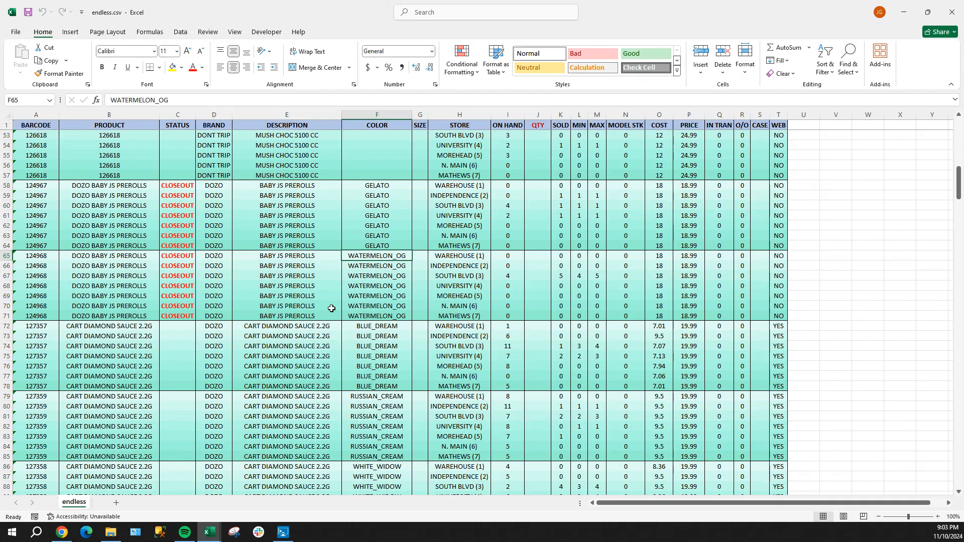
click(224, 336)
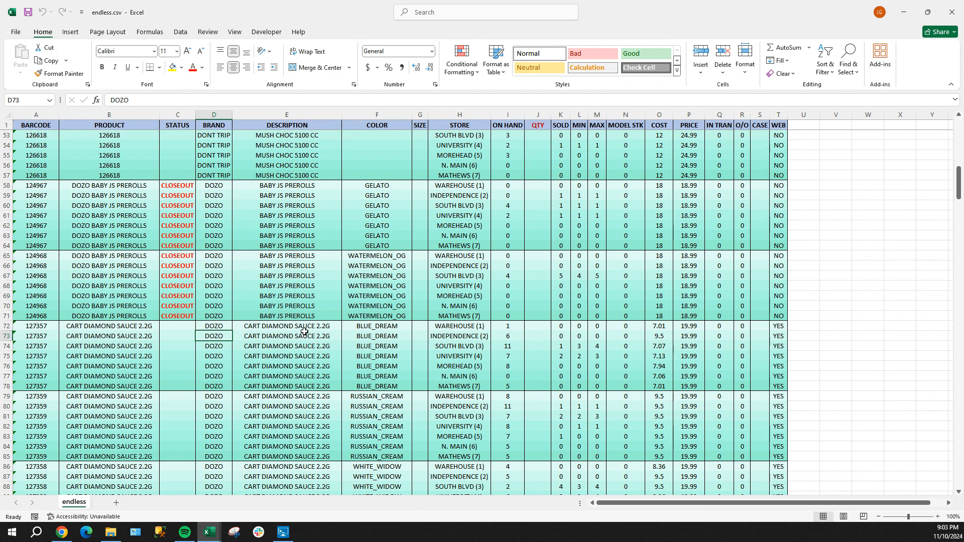
click(325, 336)
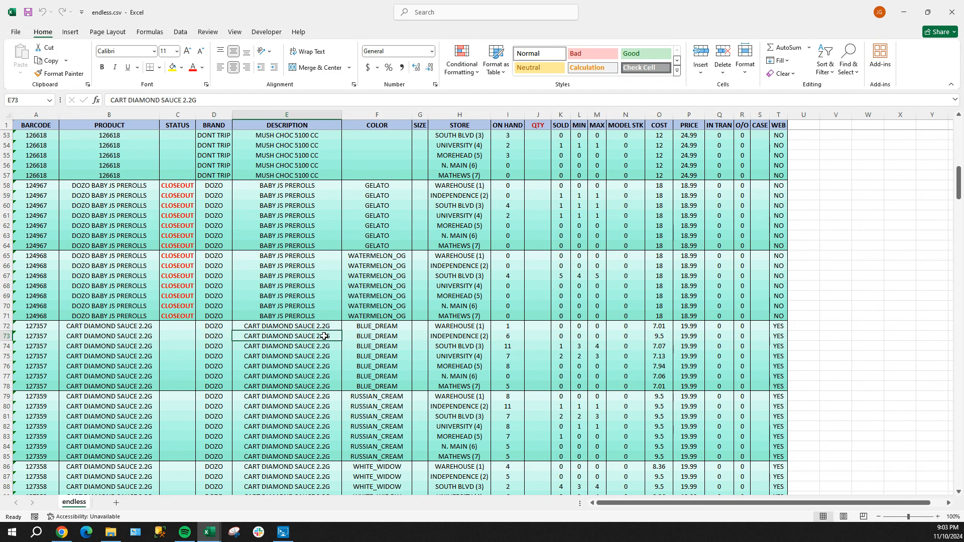
click(395, 336)
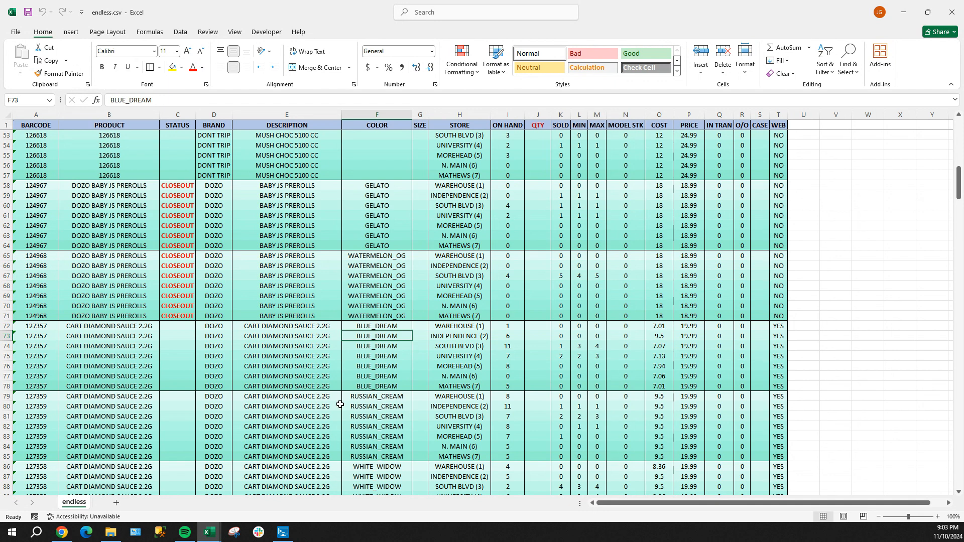
click(372, 407)
scroll(372, 407, down, 3)
click(377, 405)
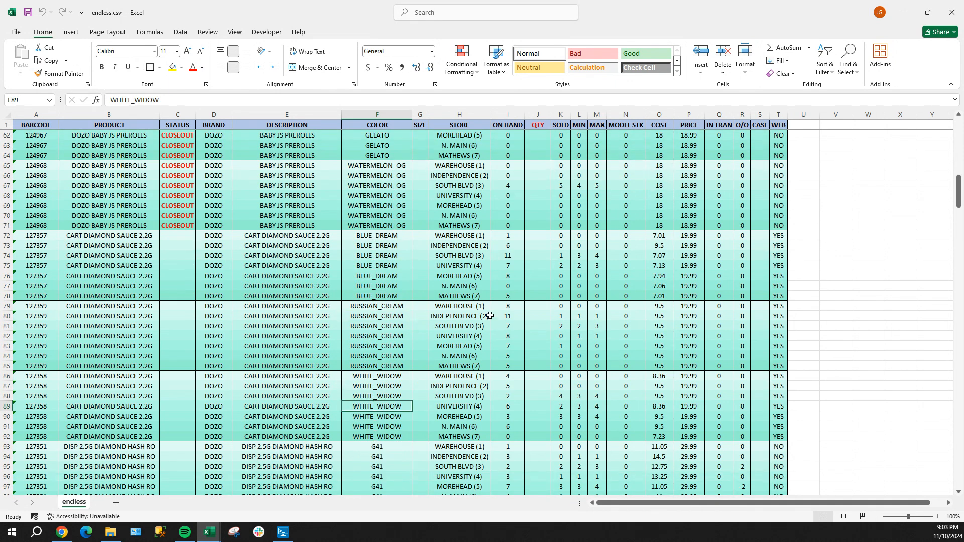
Step: Return to the start of the report and review the brand, description and color columns there
scroll(495, 310, up, 20)
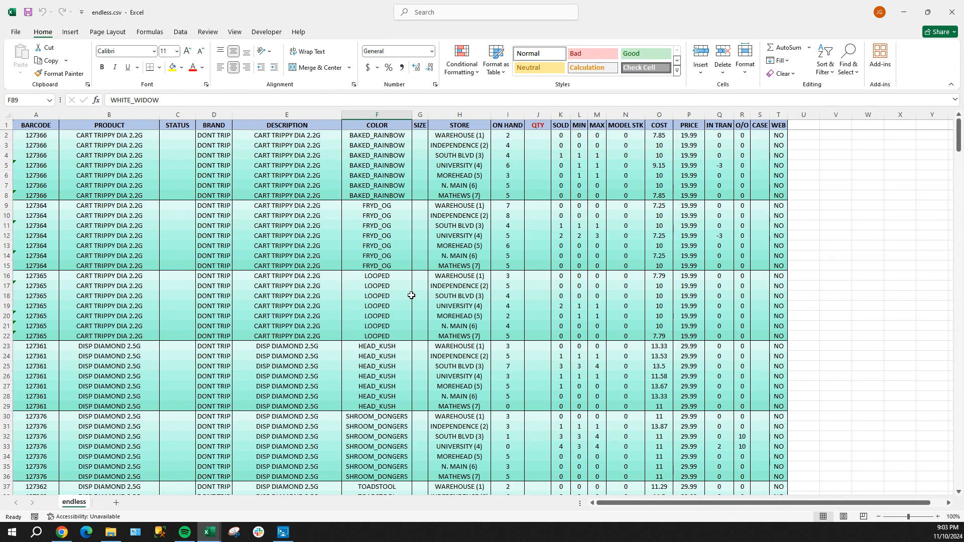
drag(212, 139, 194, 265)
drag(282, 167, 291, 256)
drag(374, 157, 373, 317)
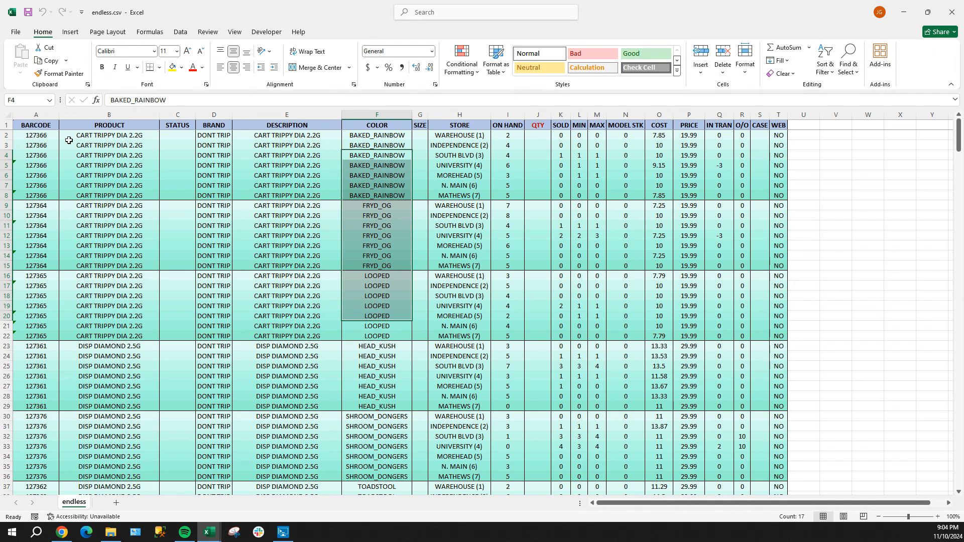
Step: Add filters to the header row of the endless sheet
click(7, 125)
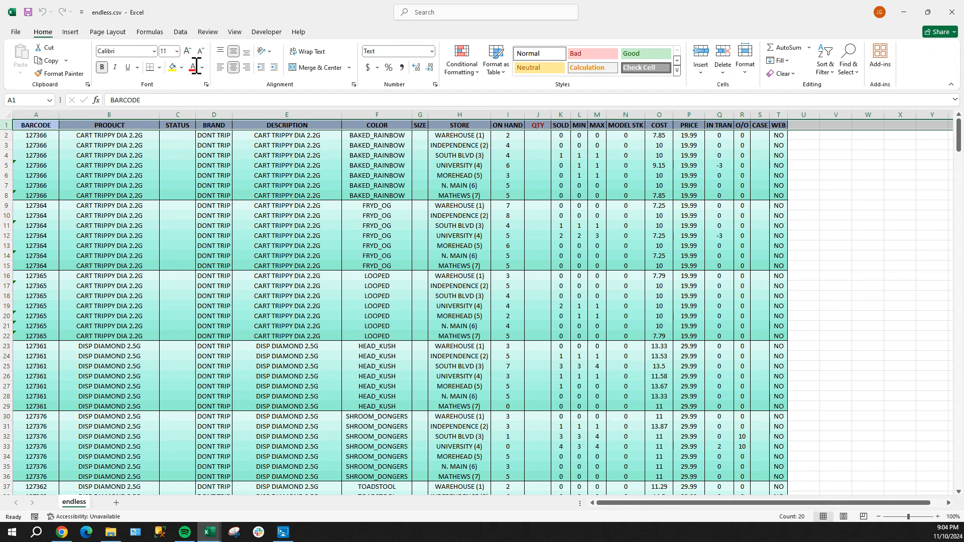
click(181, 33)
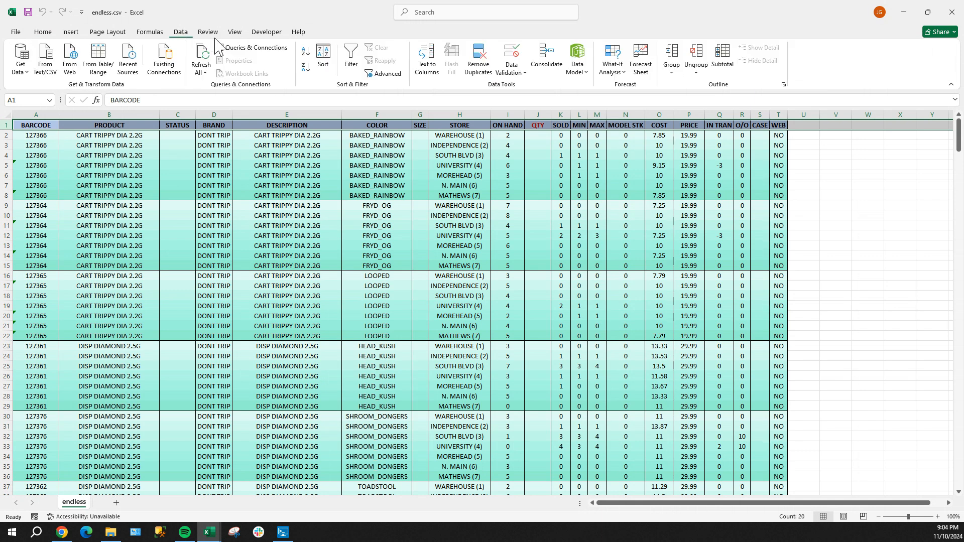
click(352, 56)
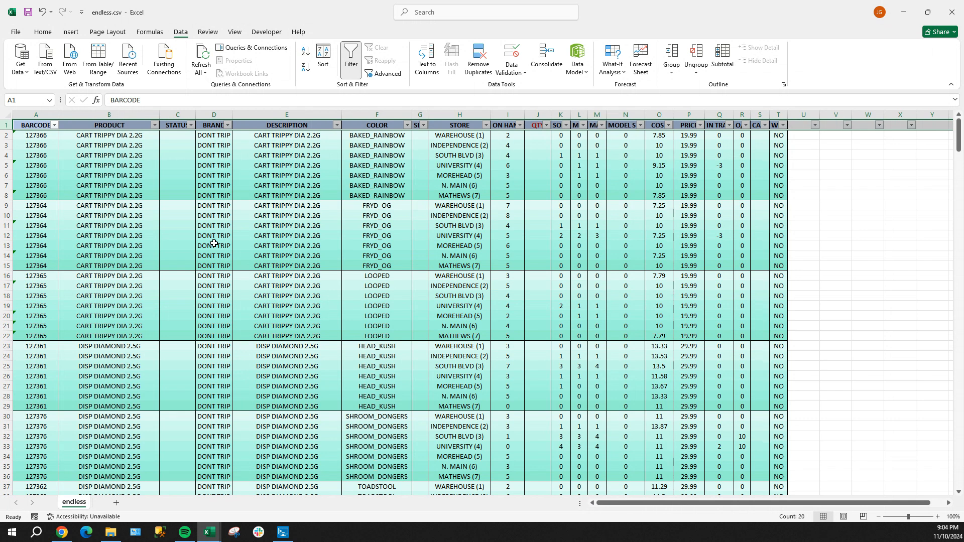
Step: Filter the BRAND column to show only DOZO
click(227, 139)
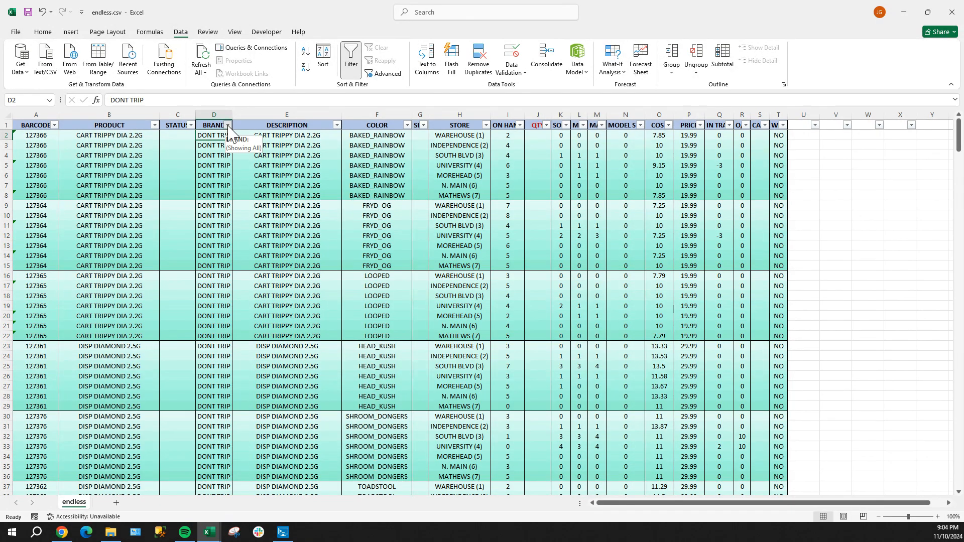
click(228, 126)
click(128, 257)
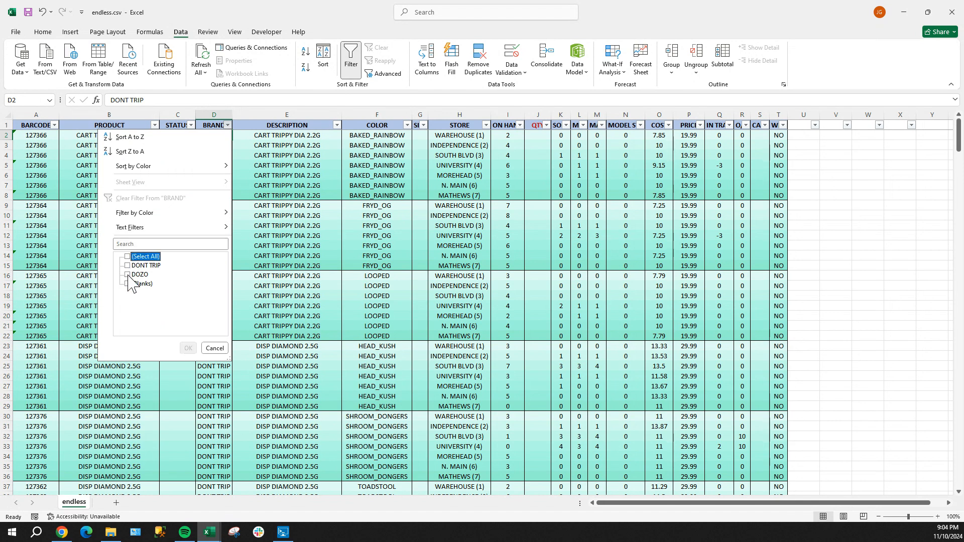
click(127, 274)
click(188, 348)
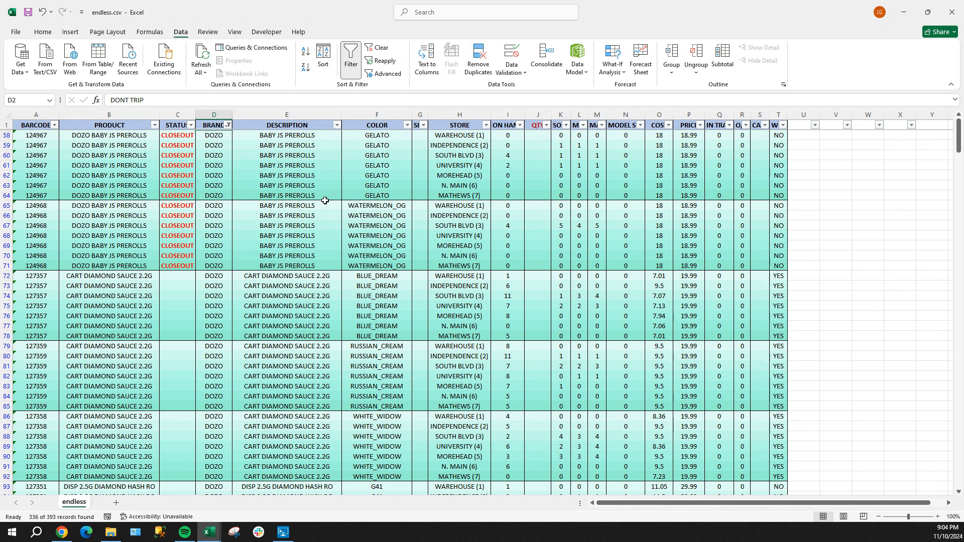
Step: Reset the BRAND column filter to show all brands again
click(227, 127)
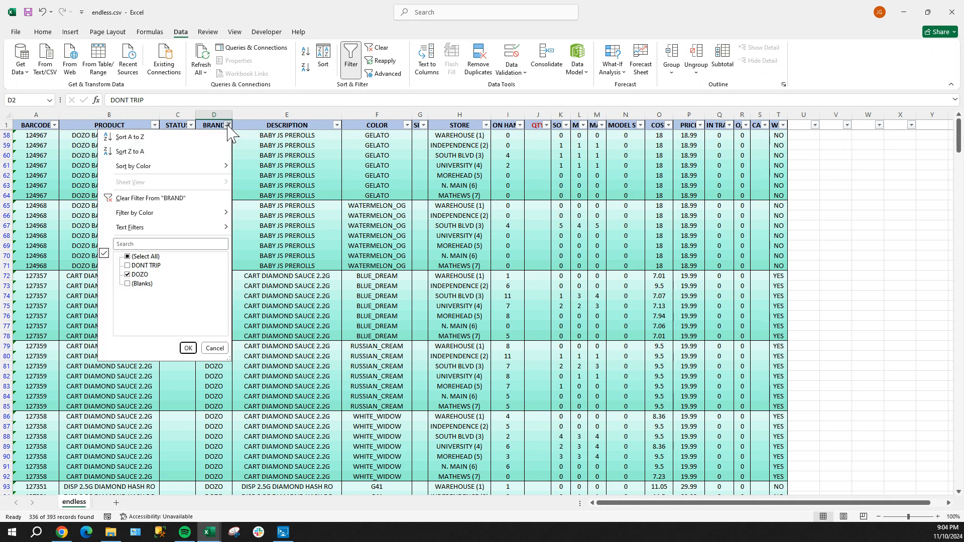
click(127, 256)
click(189, 348)
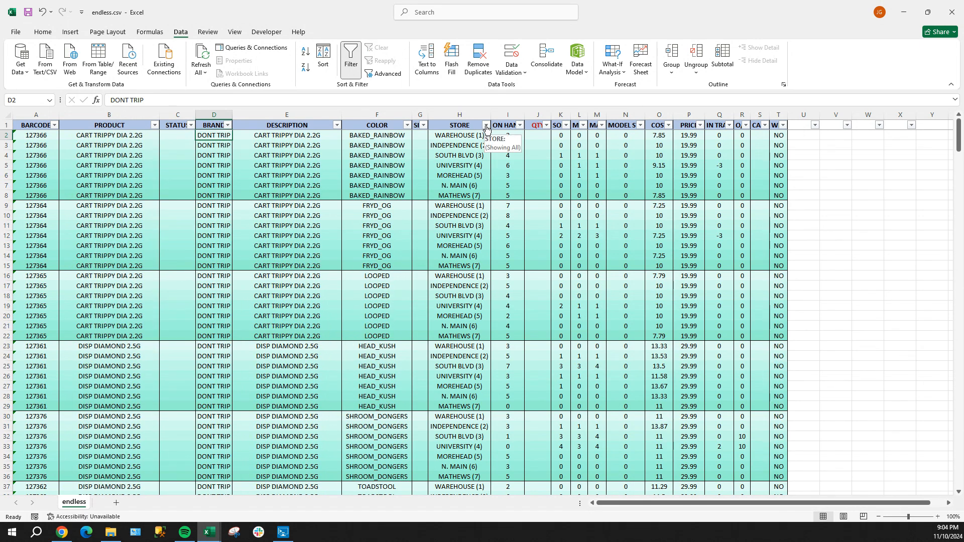
Step: Filter the STORE column to show only SOUTH BLVD (3) and review that store's rows down to the end of the report
click(486, 126)
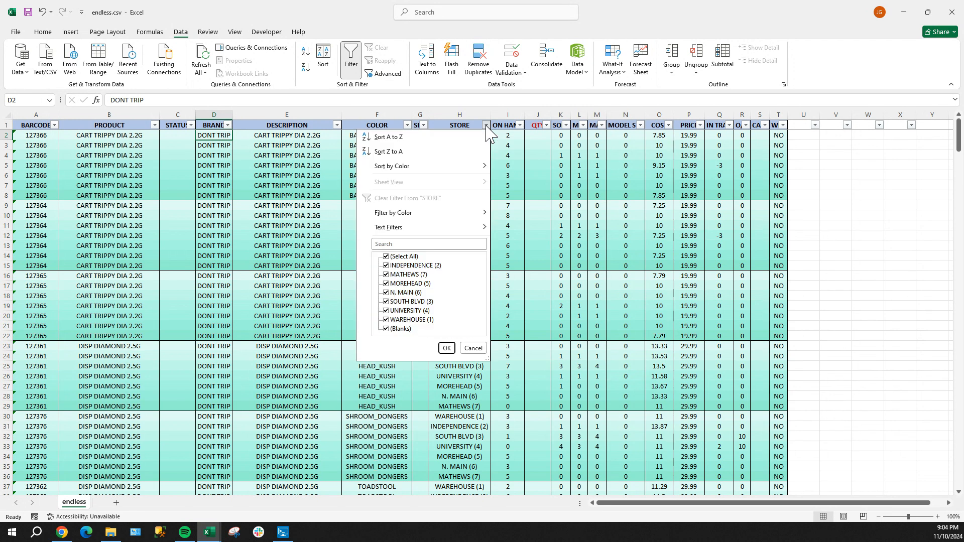
click(386, 257)
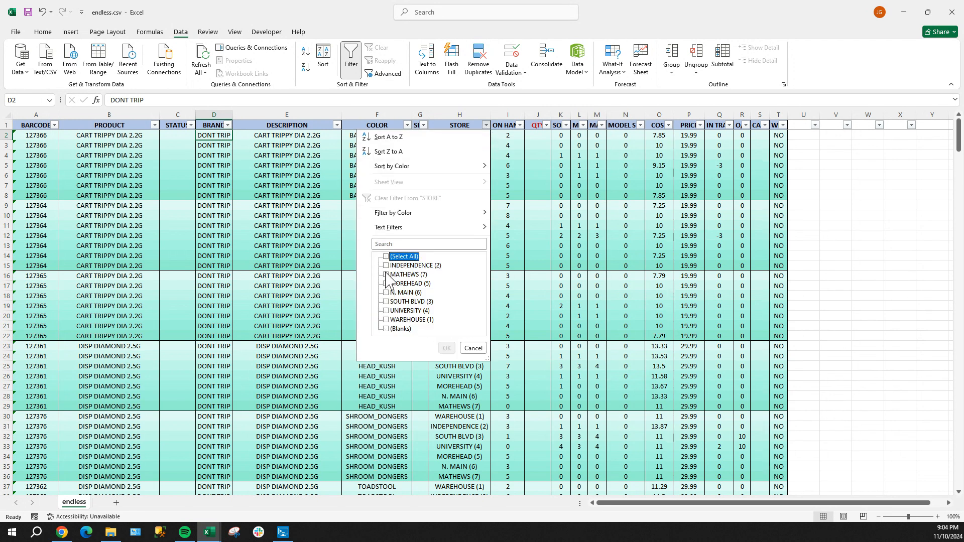
click(387, 302)
click(446, 348)
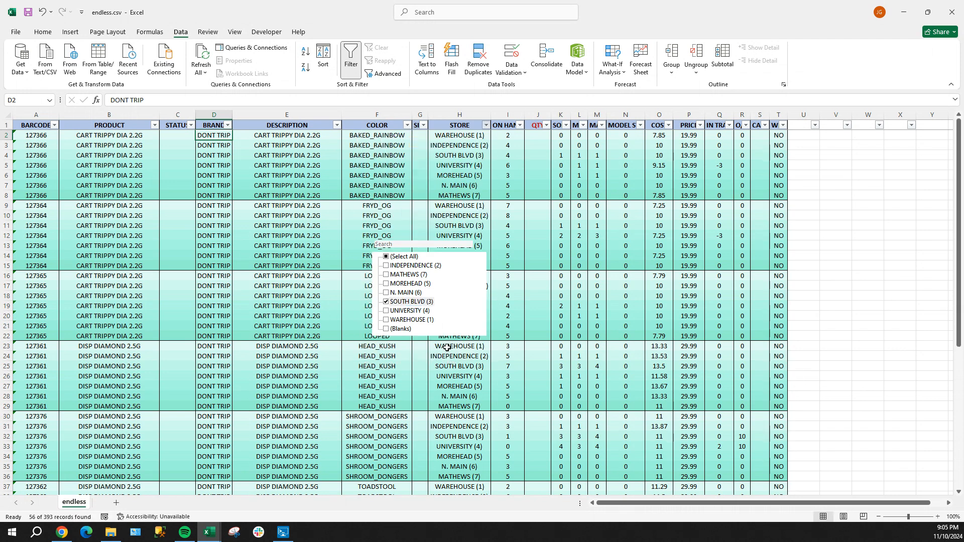
click(535, 136)
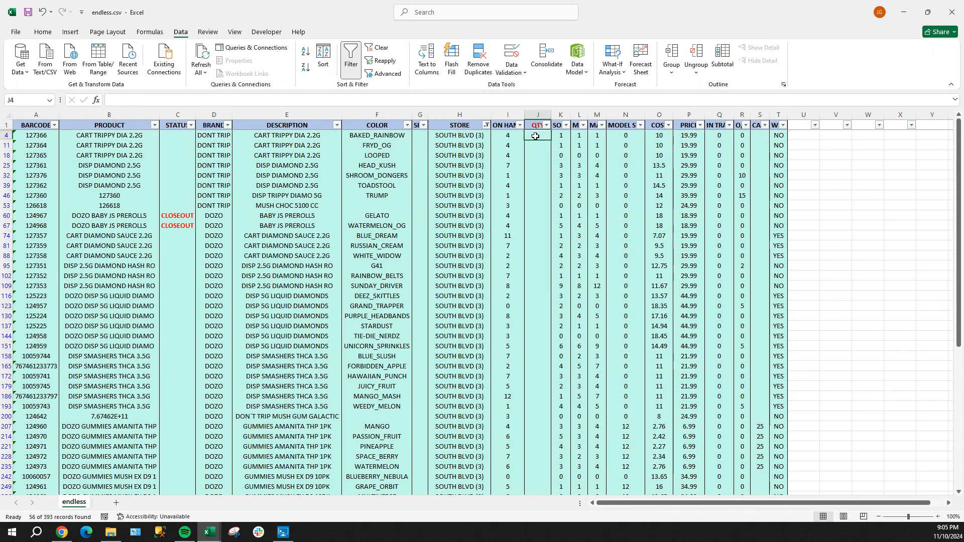
scroll(539, 237, down, 1)
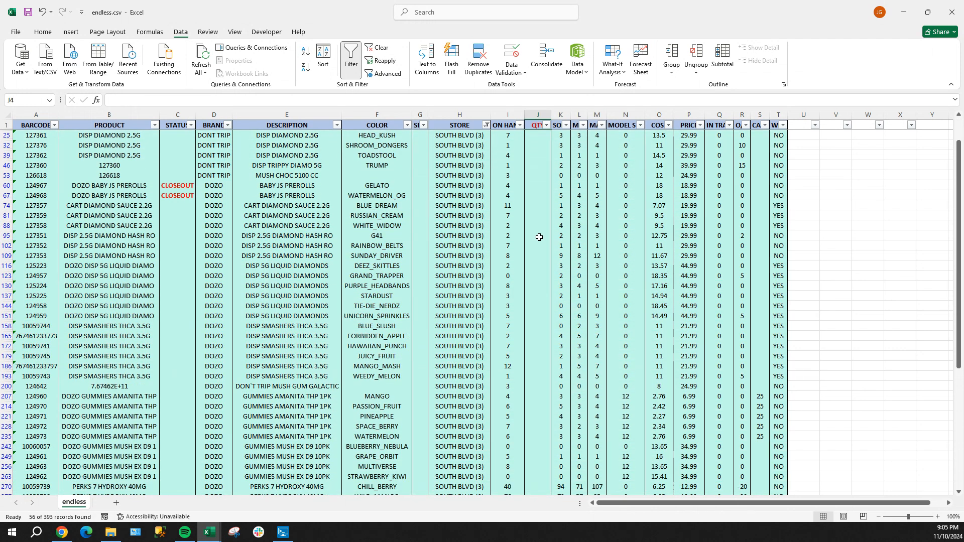
scroll(539, 237, down, 7)
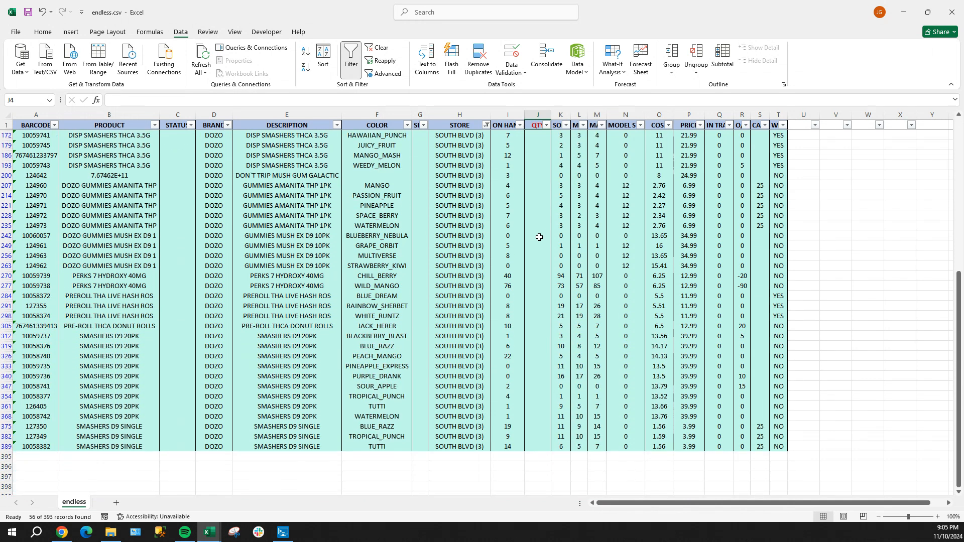
scroll(539, 237, down, 1)
scroll(533, 271, up, 8)
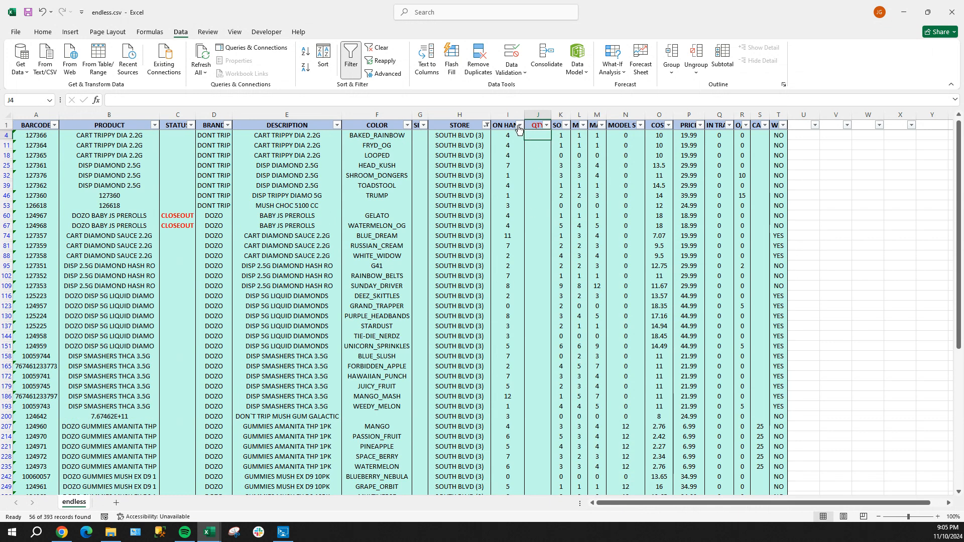
Step: Reset the STORE column filter to show all stores again
click(485, 125)
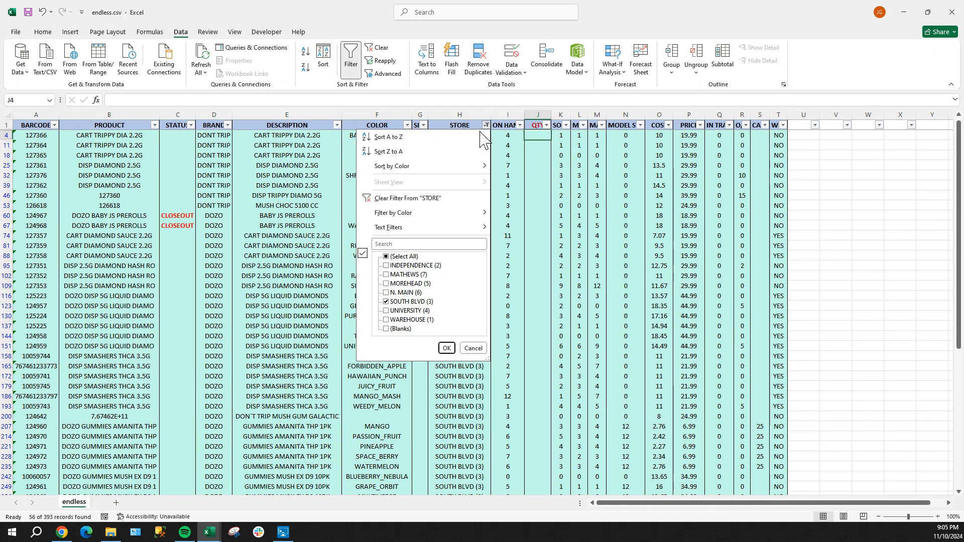
click(386, 257)
click(446, 347)
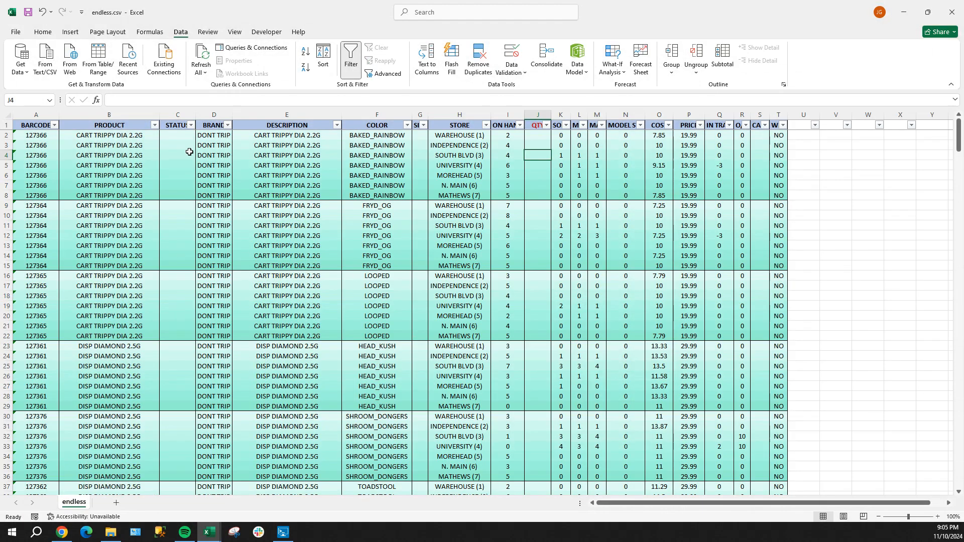
drag(221, 135, 224, 225)
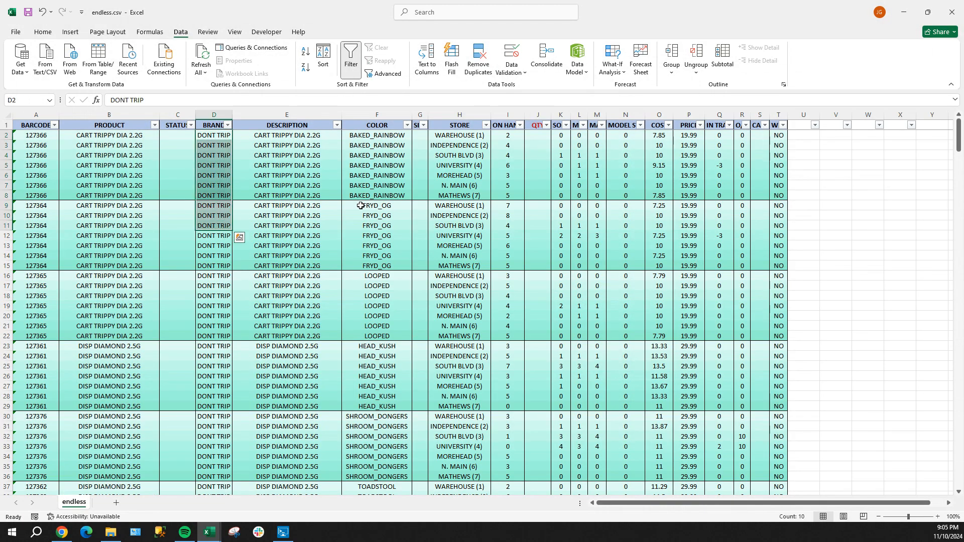
click(538, 172)
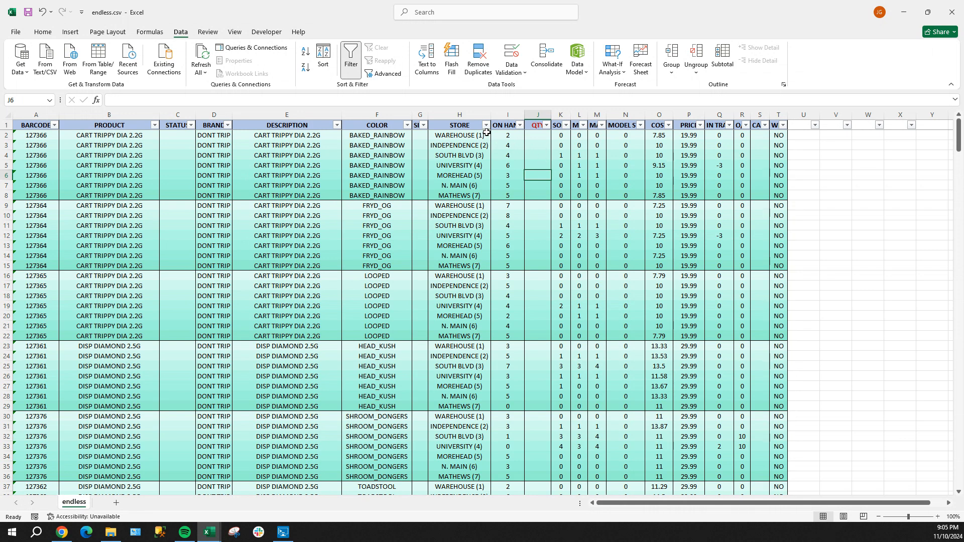
click(505, 126)
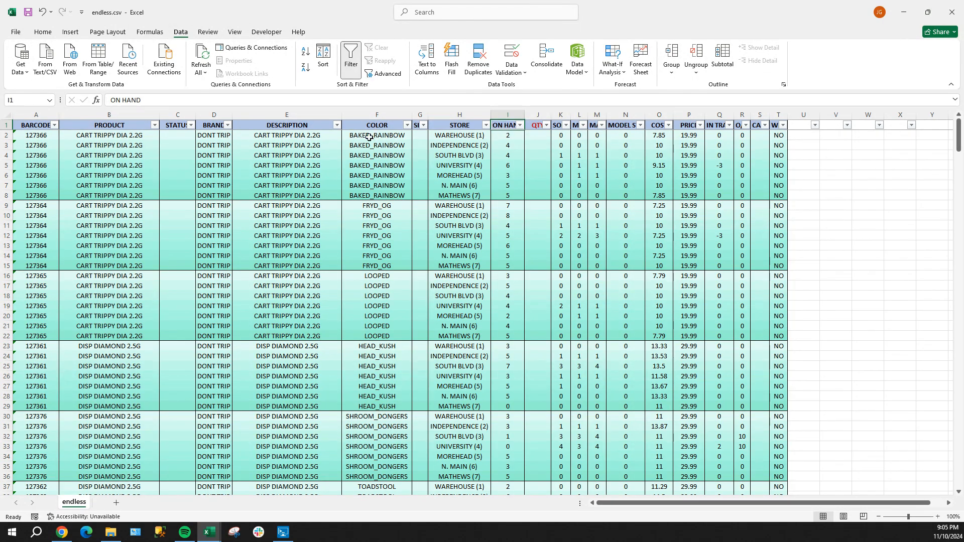
Step: AutoFit the widths of report columns A through T so their full headers are readable
click(38, 114)
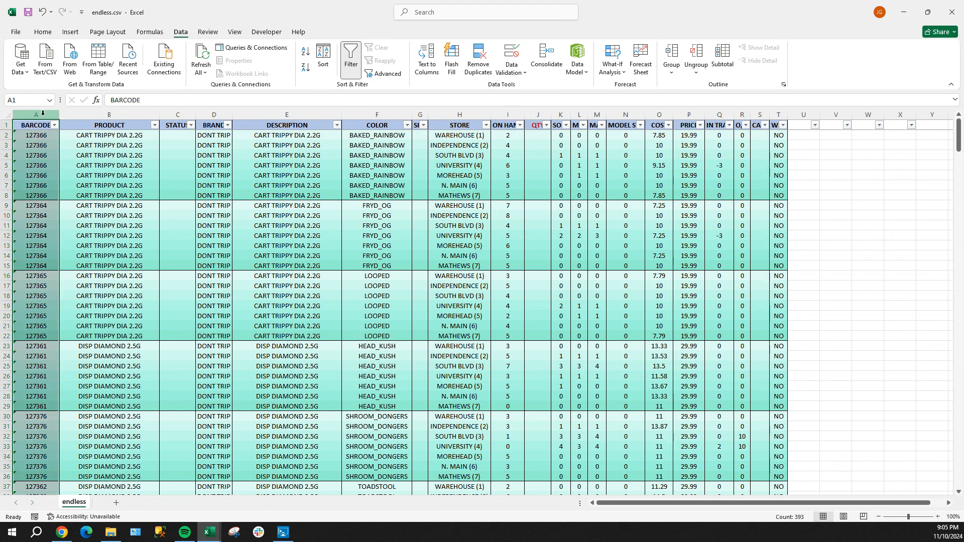
drag(43, 115, 781, 110)
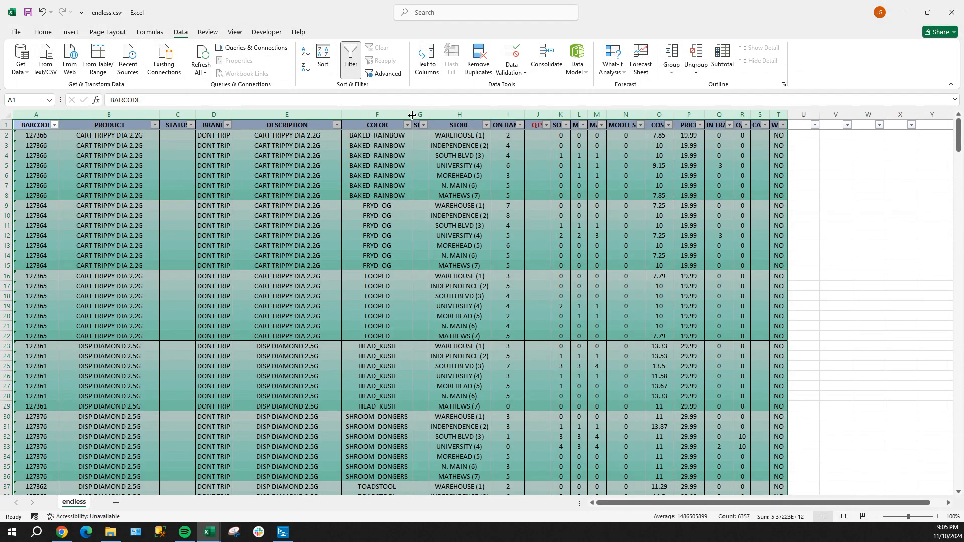
double_click(341, 115)
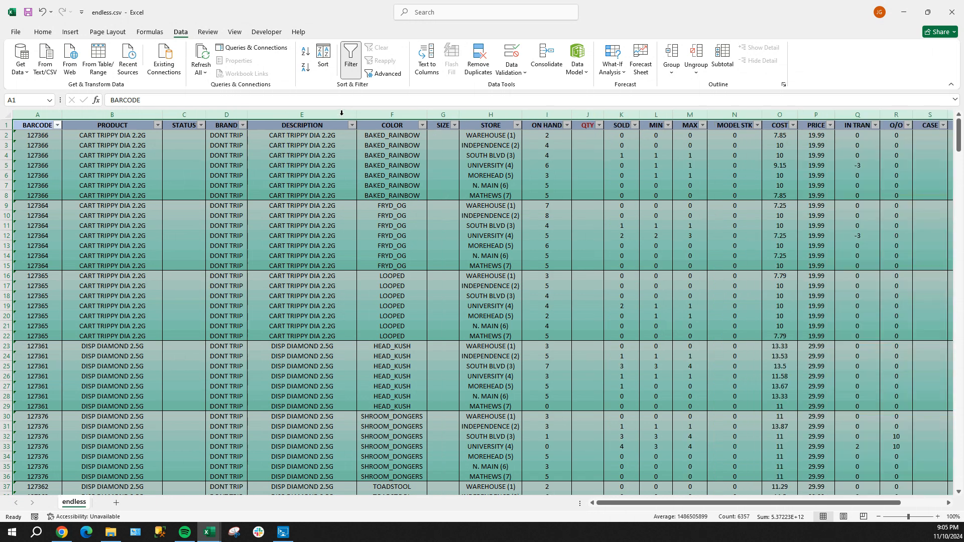
click(586, 125)
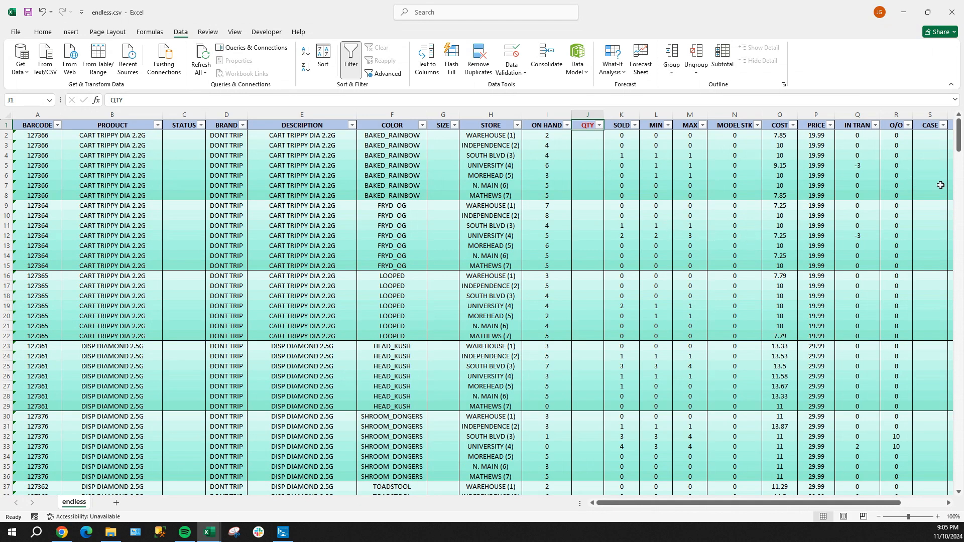
Step: Examine the DESCRIPTION, ON HAND, SOLD, MIN and MAX columns for the first DONT TRIP cart rows
click(878, 517)
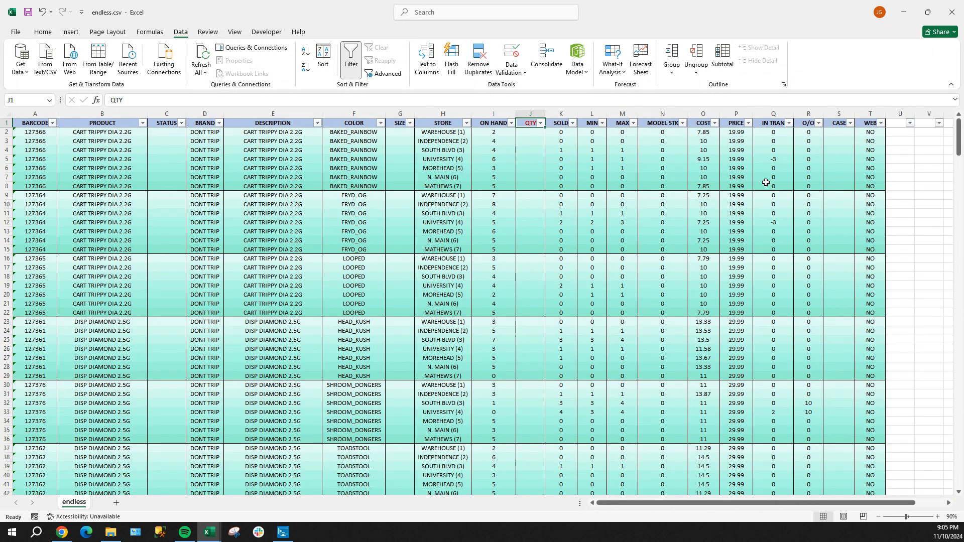
click(311, 143)
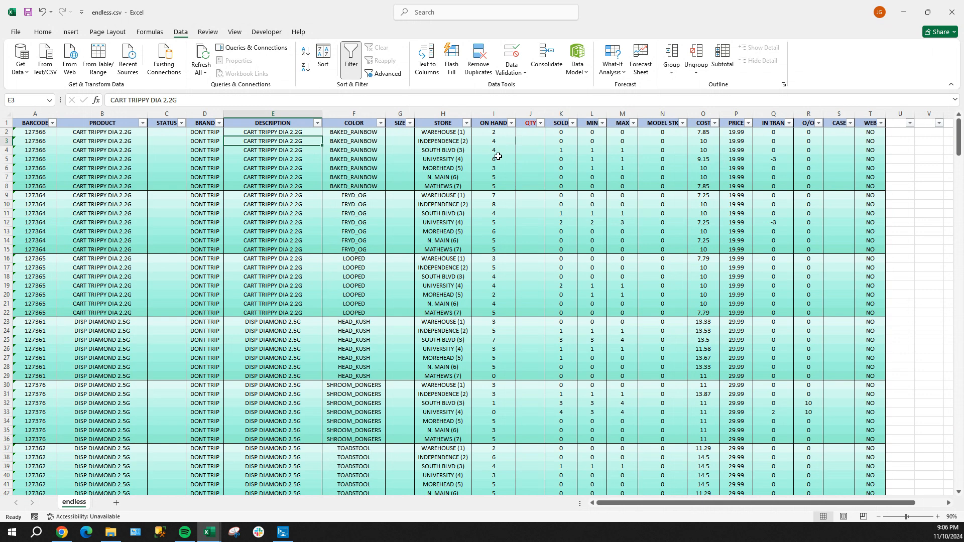
drag(500, 132, 499, 257)
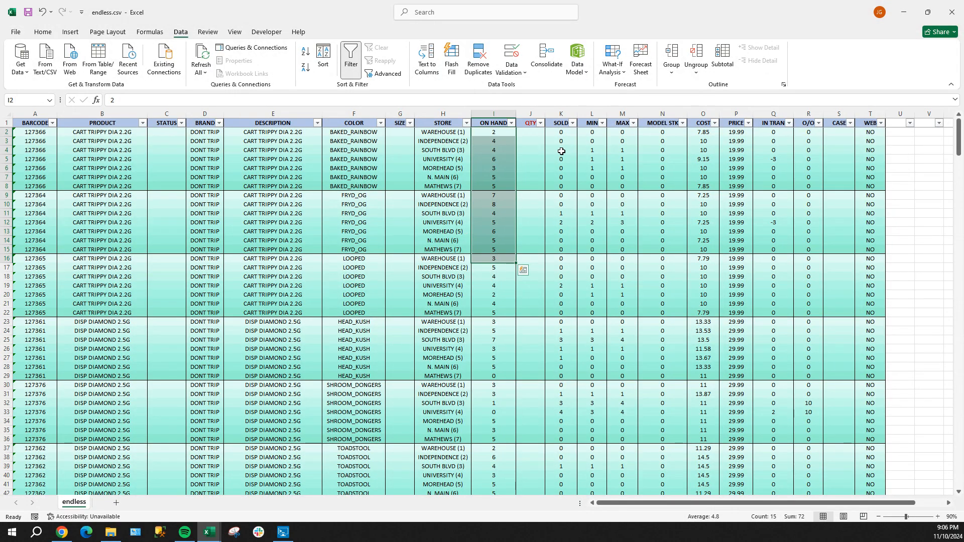
click(566, 132)
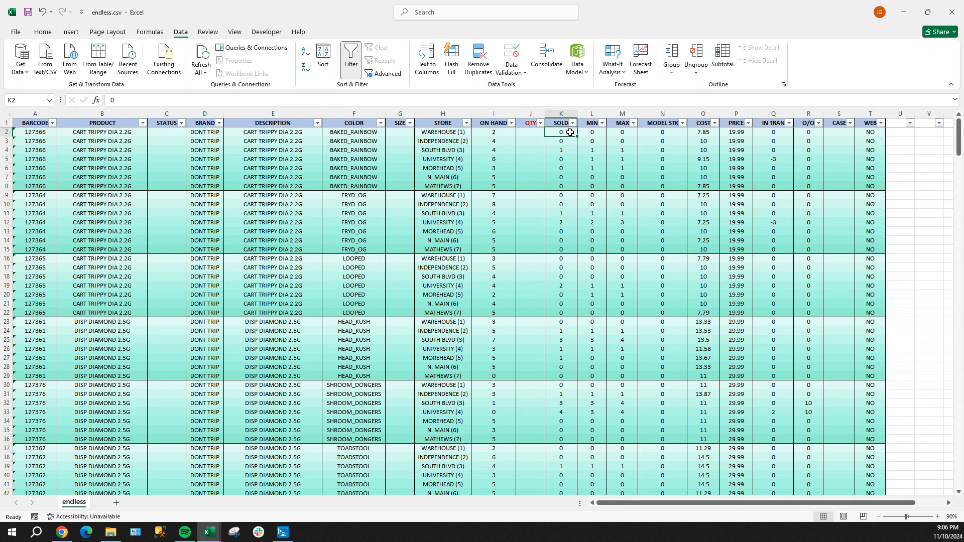
drag(570, 132, 573, 182)
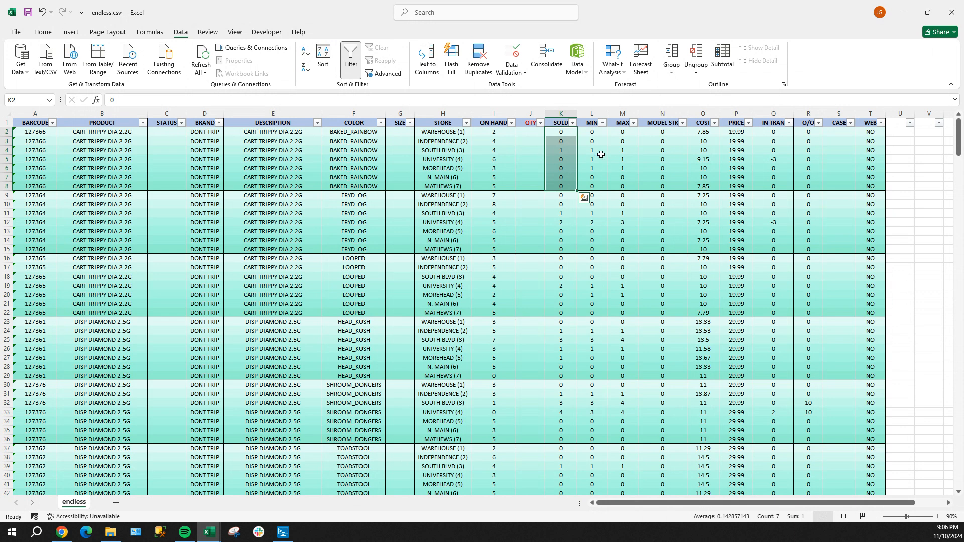
drag(598, 131, 615, 217)
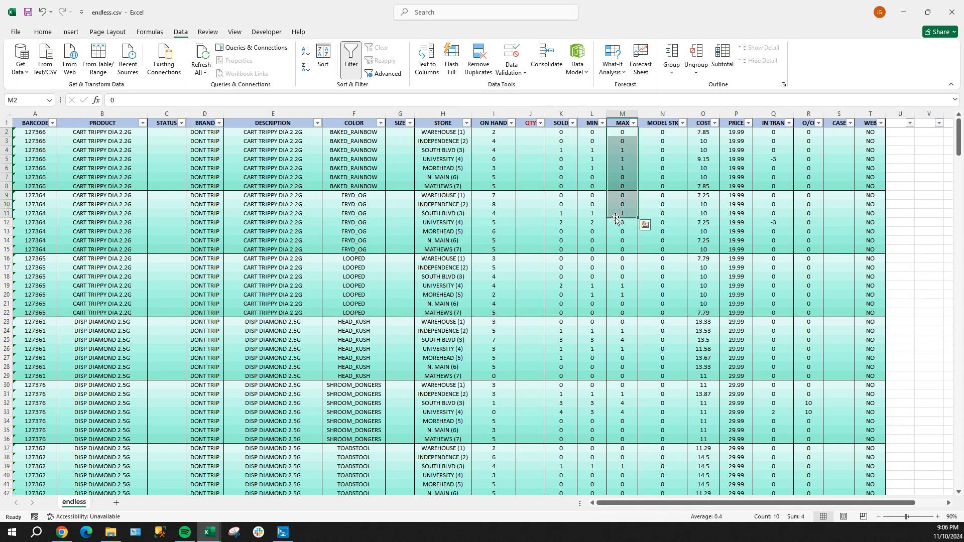
drag(594, 132, 592, 204)
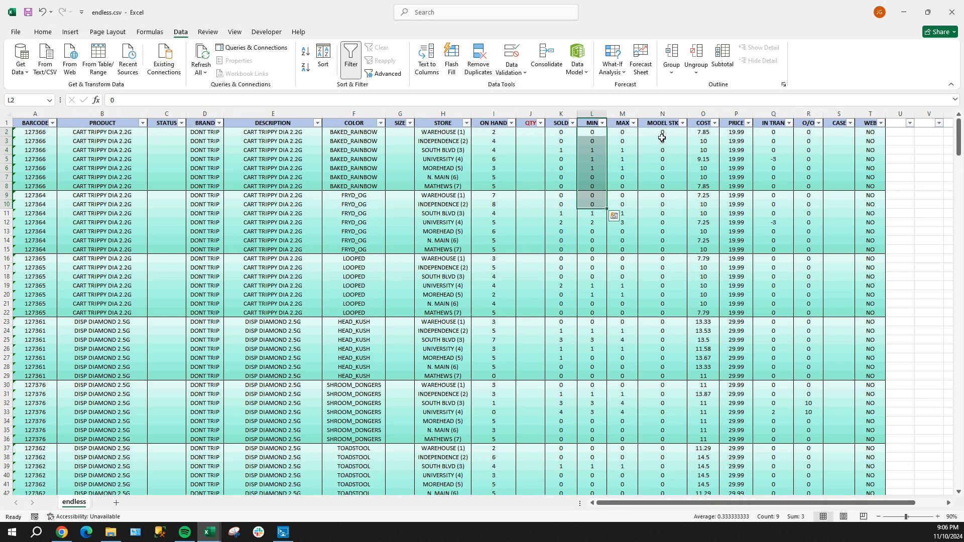
Step: Examine the MODEL STK column against the SOLD, MIN and MAX columns, and review COST and PRICE for the first rows
drag(664, 138, 663, 251)
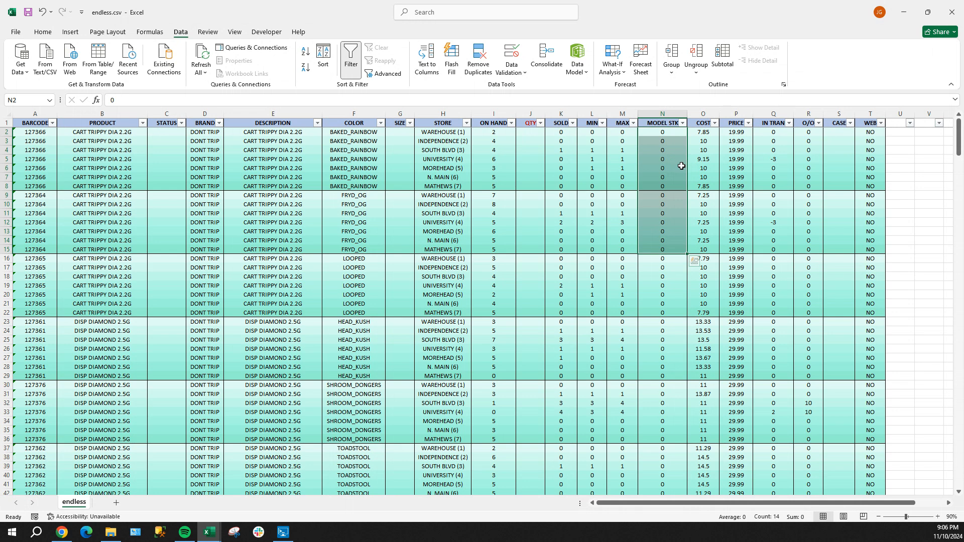
drag(562, 141, 621, 194)
drag(669, 134, 668, 249)
drag(706, 132, 703, 185)
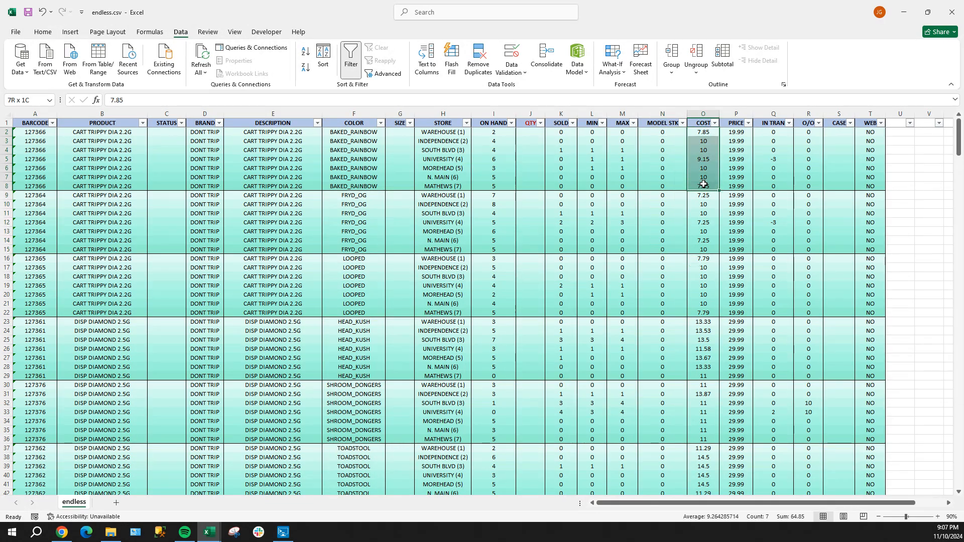
drag(735, 132, 736, 185)
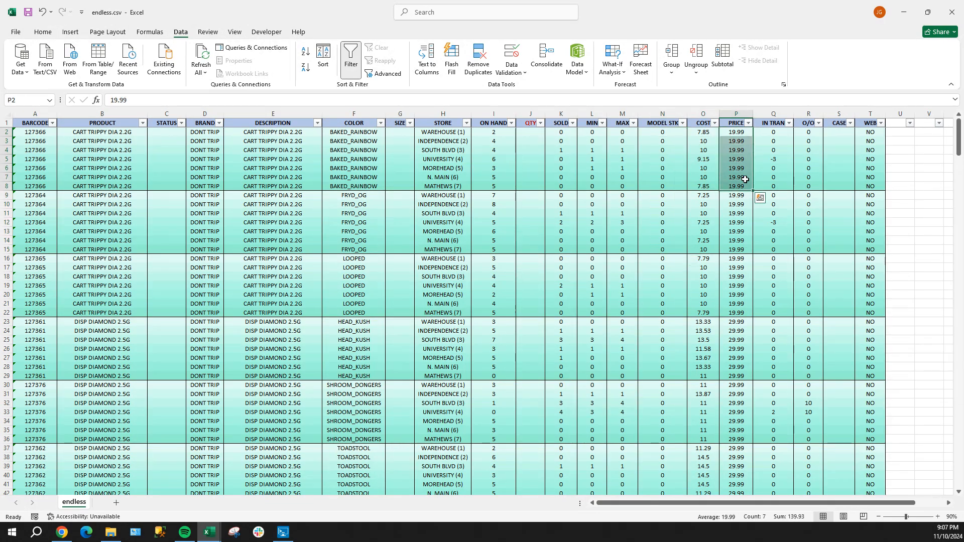
Step: Examine the IN TRAN column, including the UNIVERSITY (4) row of SHROOM_DONGERS from its transfer figure back to the store name
drag(775, 132, 777, 205)
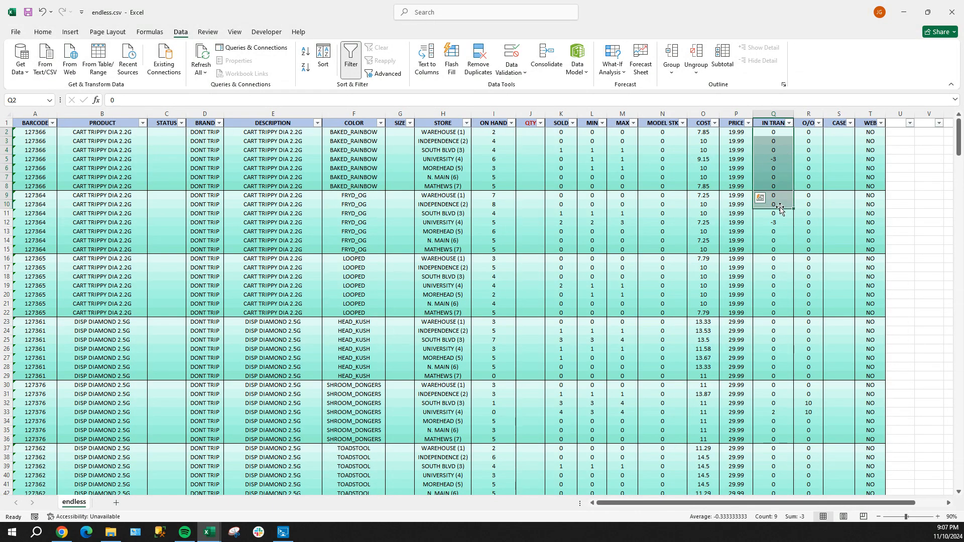
click(788, 157)
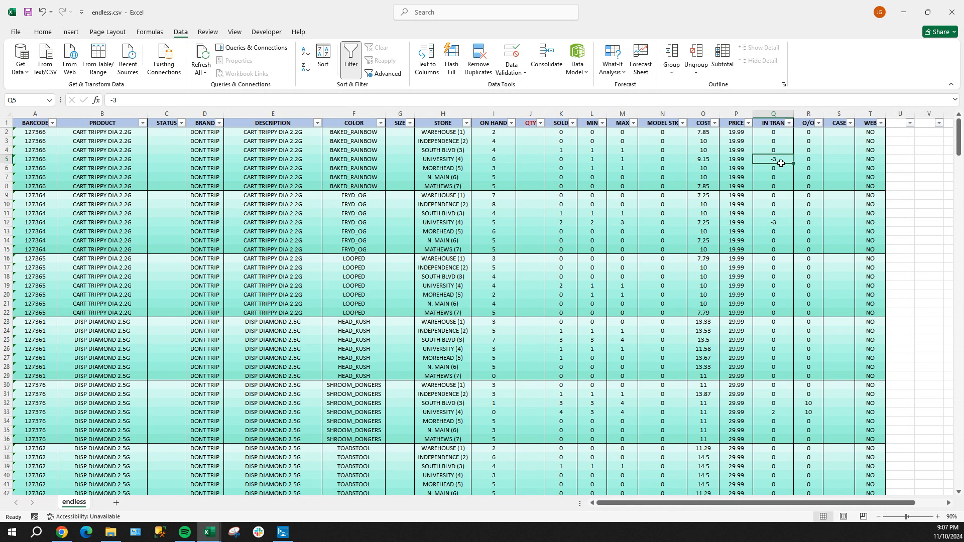
click(783, 412)
drag(773, 413, 442, 412)
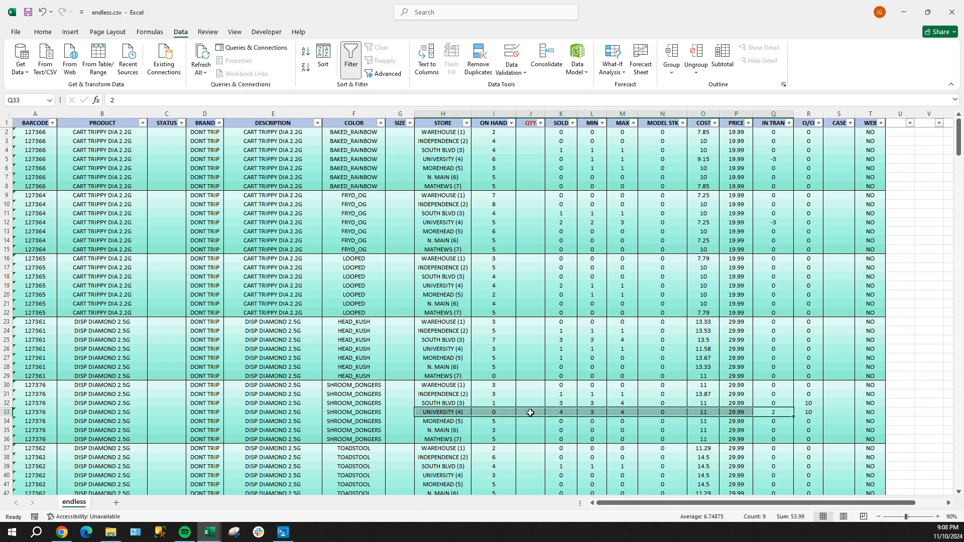
Step: Examine the O/O column, including the SOUTH BLVD (3) and UNIVERSITY (4) rows of SHROOM_DONGERS
drag(807, 394, 814, 427)
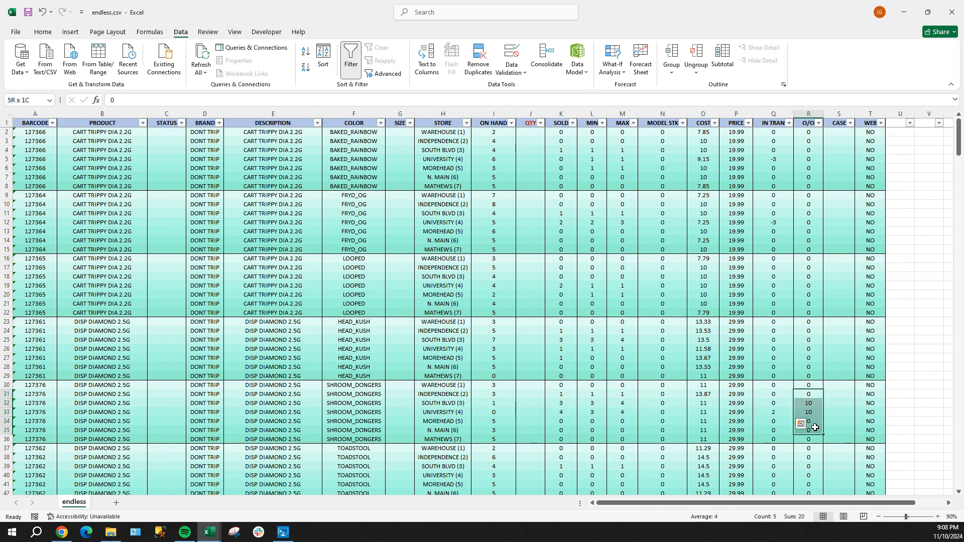
drag(809, 143, 813, 430)
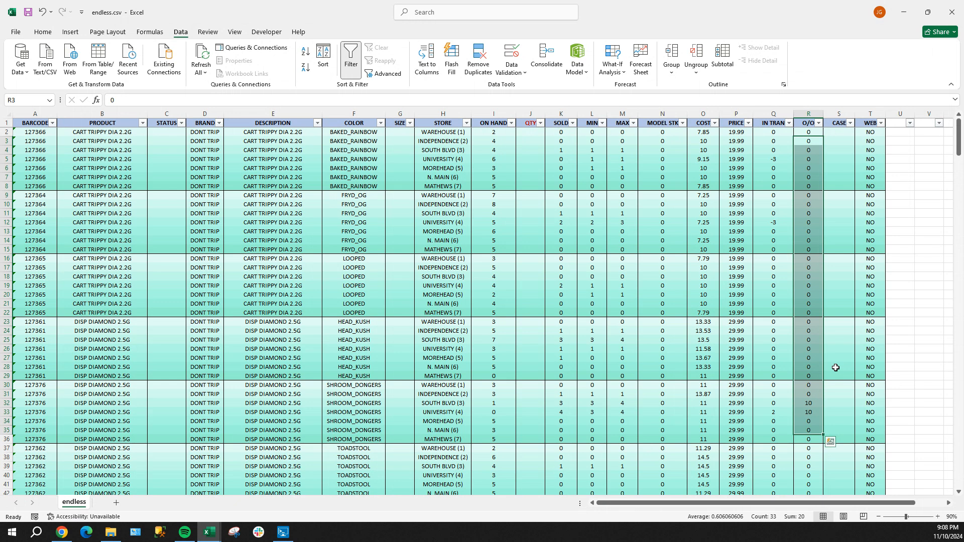
drag(810, 403, 816, 414)
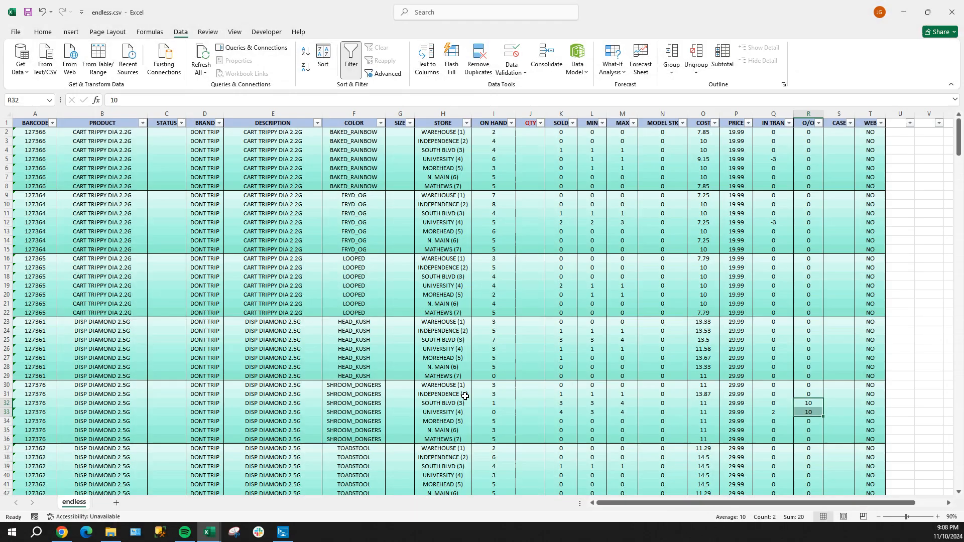
drag(816, 403, 818, 416)
click(507, 294)
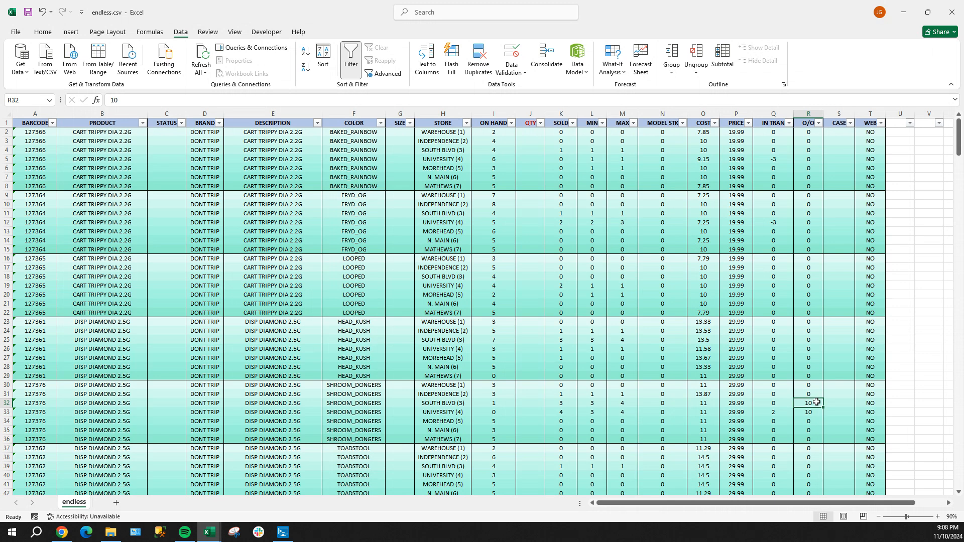
Step: Compare the O/O quantities of the SHROOM_DONGERS rows with those of the TRUMP product rows
drag(816, 403, 818, 412)
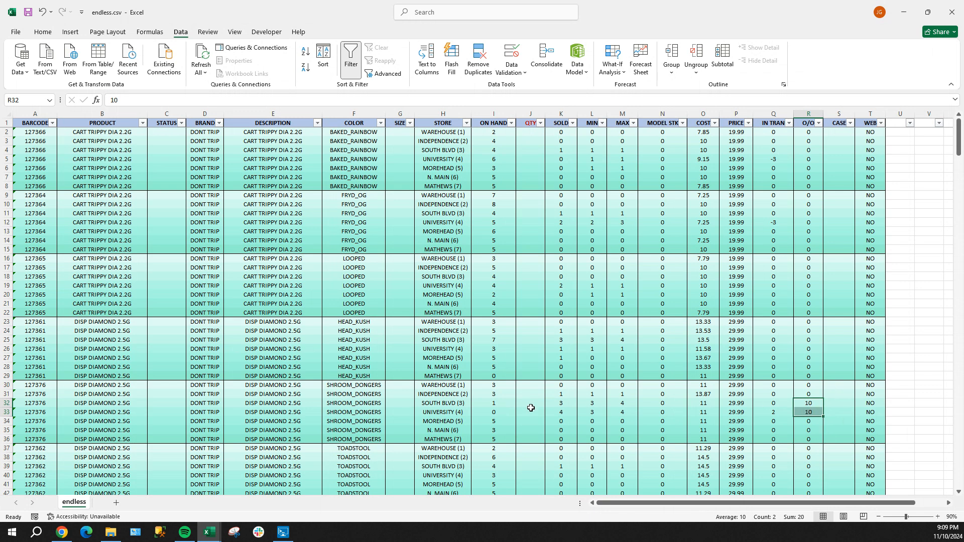
scroll(853, 412, down, 4)
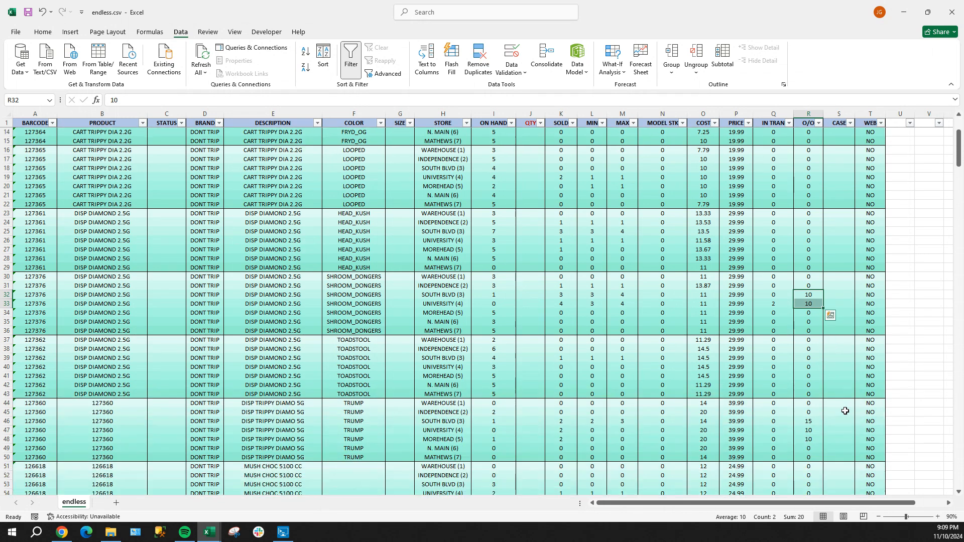
scroll(849, 397, up, 4)
Step: Examine the CASE column for the first DONT TRIP product rows
drag(834, 123, 835, 431)
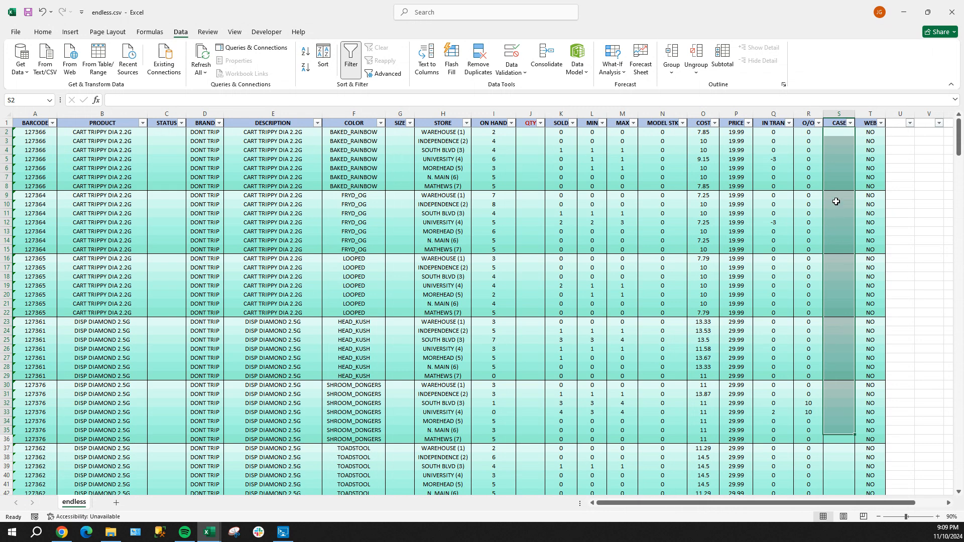
click(835, 142)
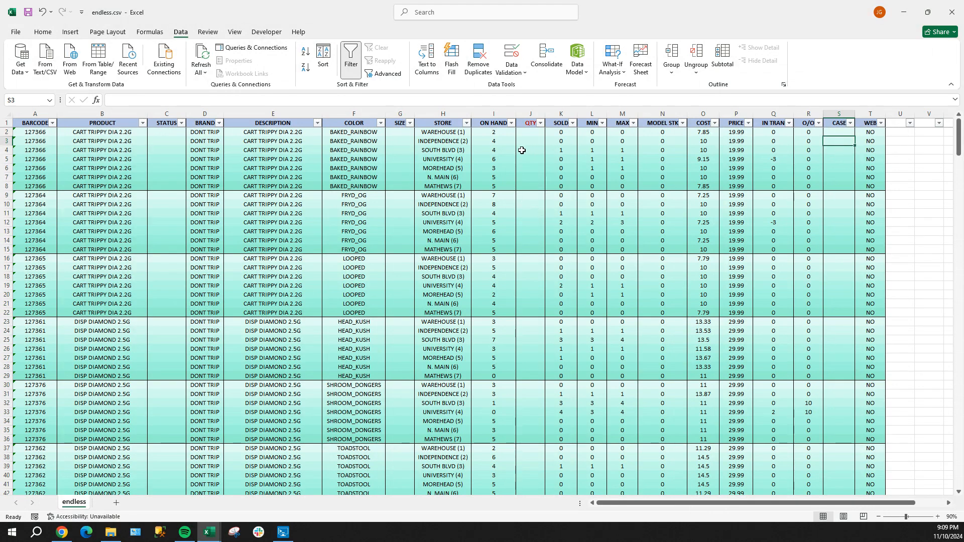
drag(845, 144, 837, 282)
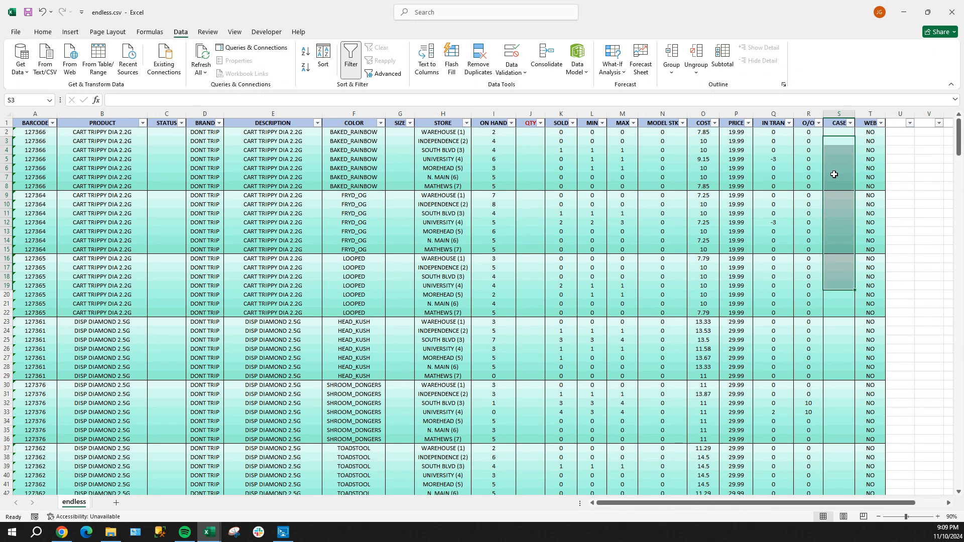
click(835, 144)
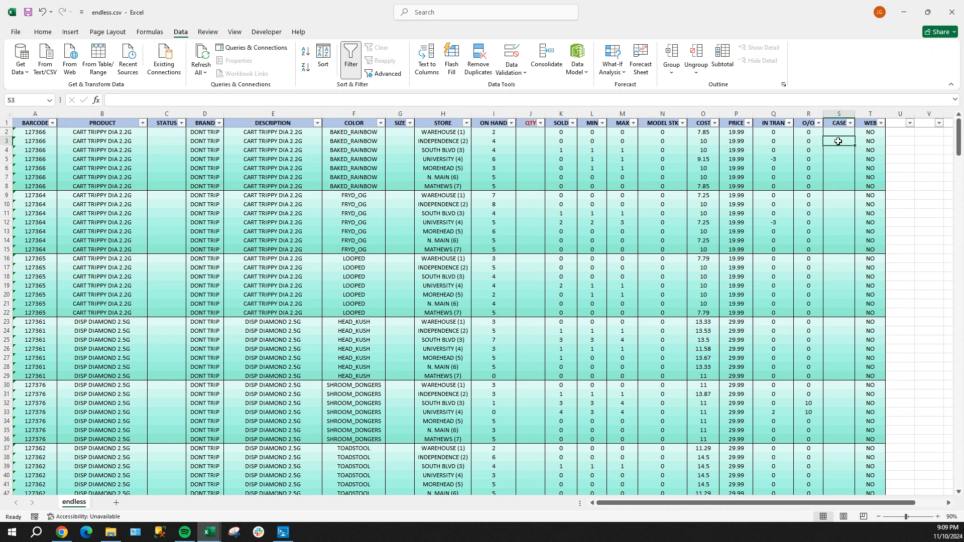
drag(838, 141, 839, 219)
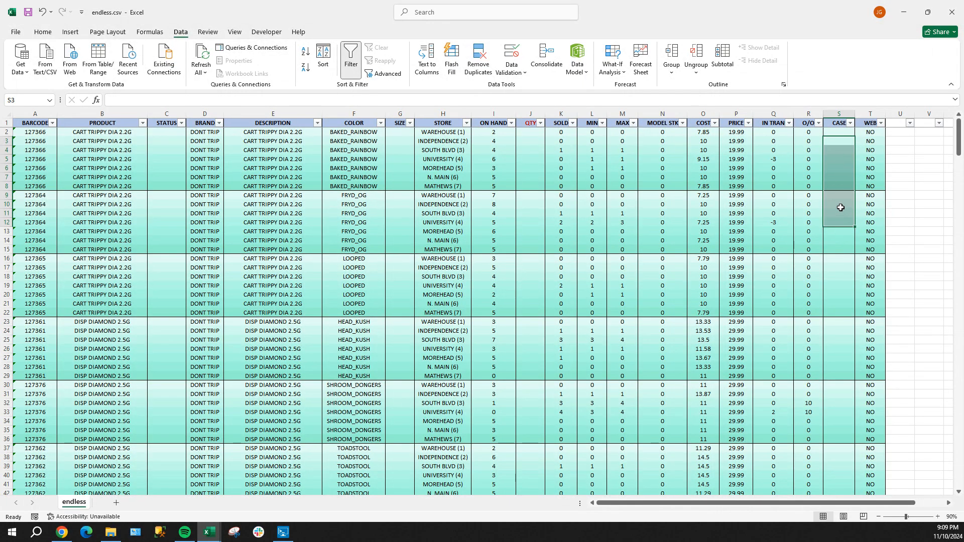
Step: Examine the WEB column for the first DONT TRIP rows and for the DOZO preroll and cart diamond sauce rows
click(871, 140)
drag(870, 132, 868, 267)
scroll(863, 348, down, 11)
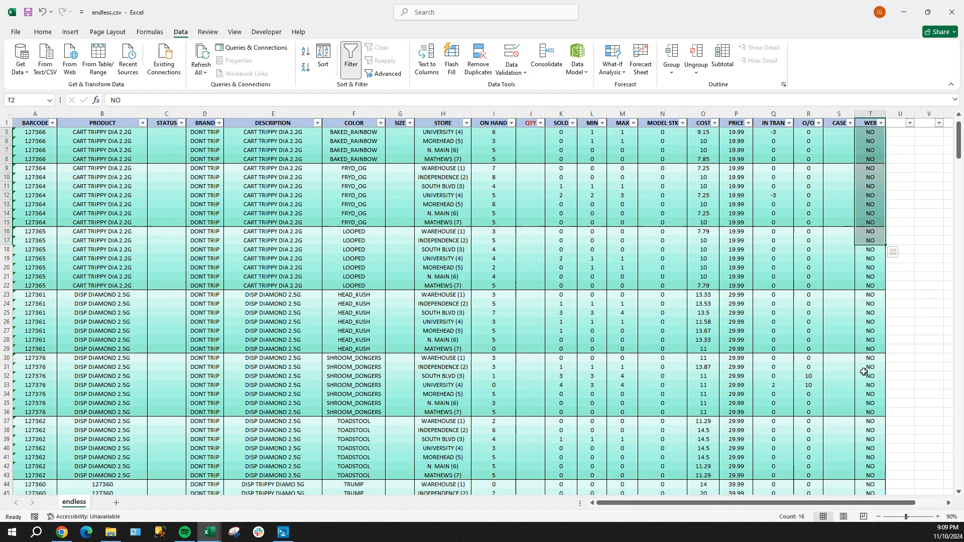
scroll(864, 342, down, 8)
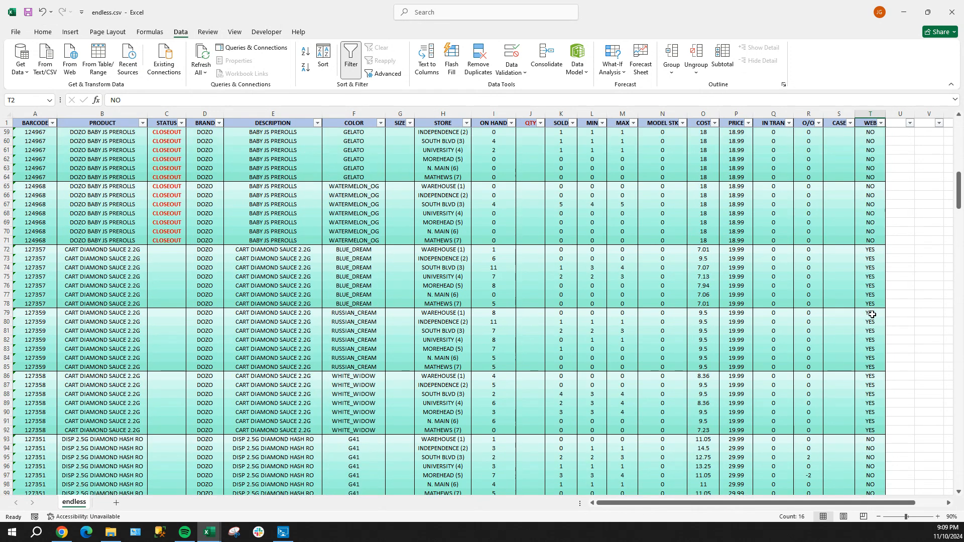
drag(874, 242, 869, 313)
drag(868, 152, 866, 241)
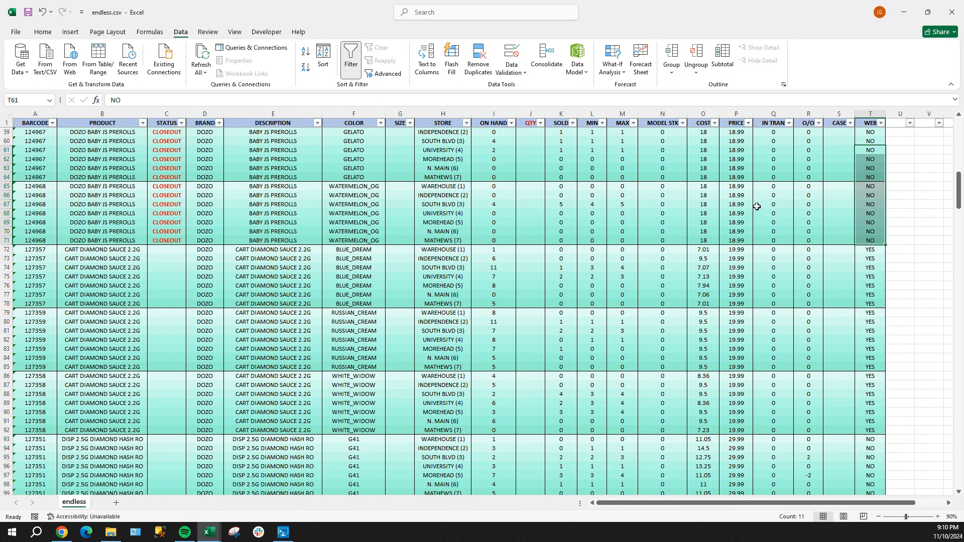
Step: Switch to the Celerant Back Office in the browser and open the Products list under product management
mouse_move(614, 6)
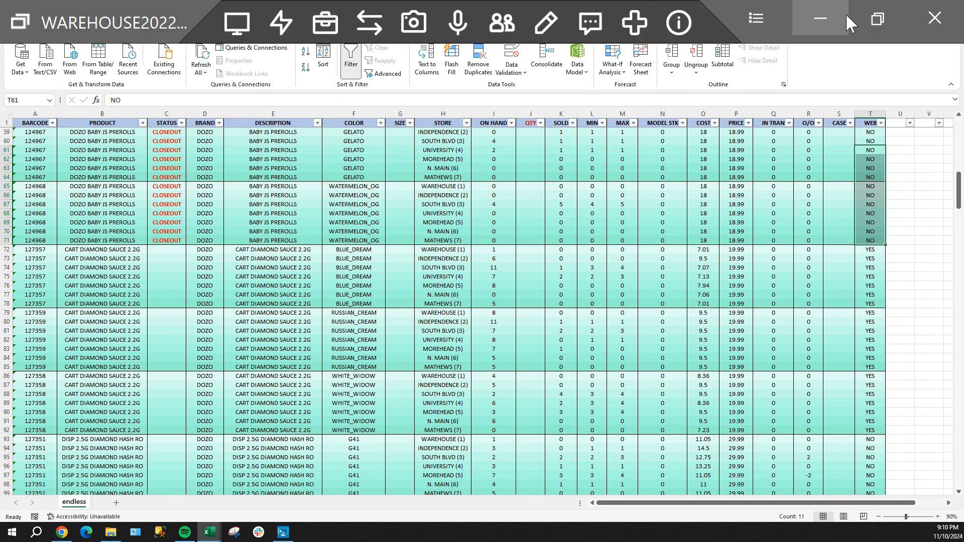
click(878, 19)
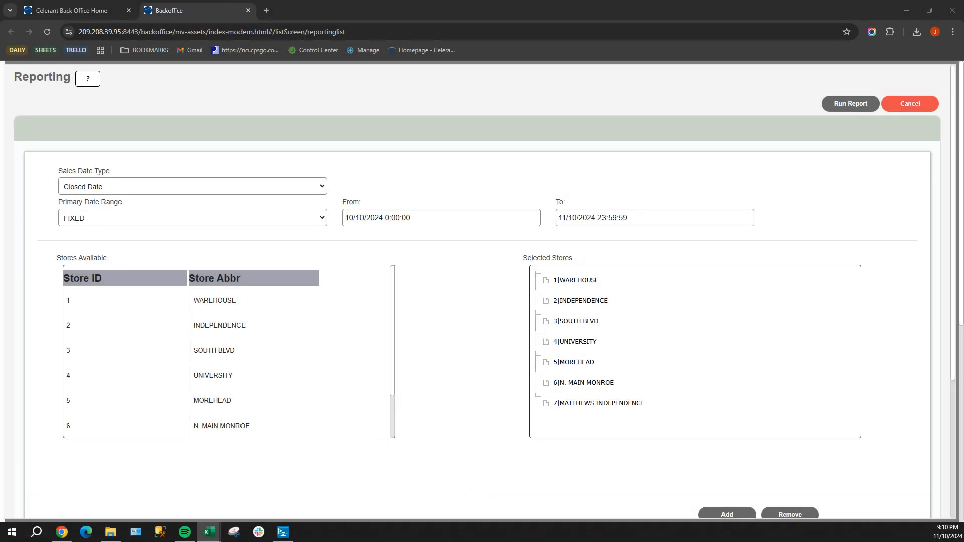
click(55, 7)
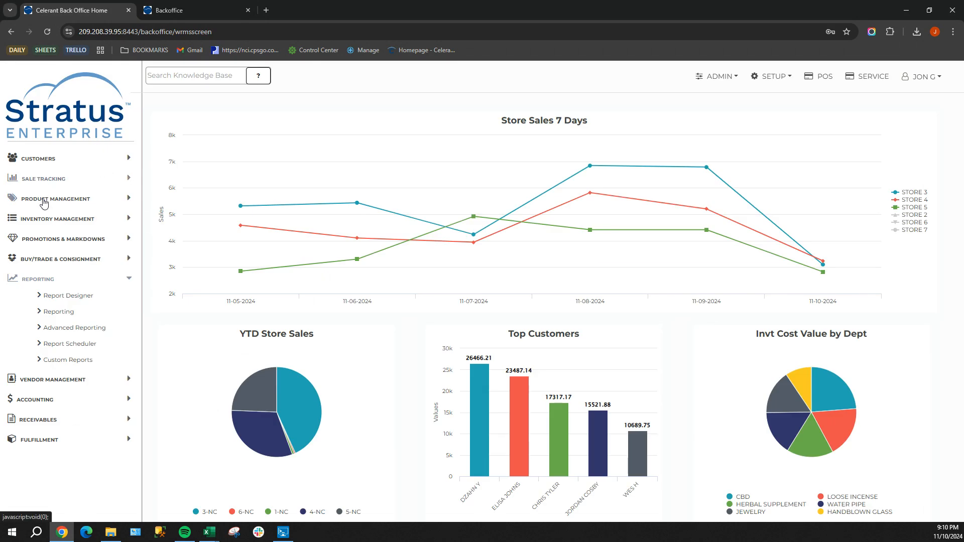
click(45, 200)
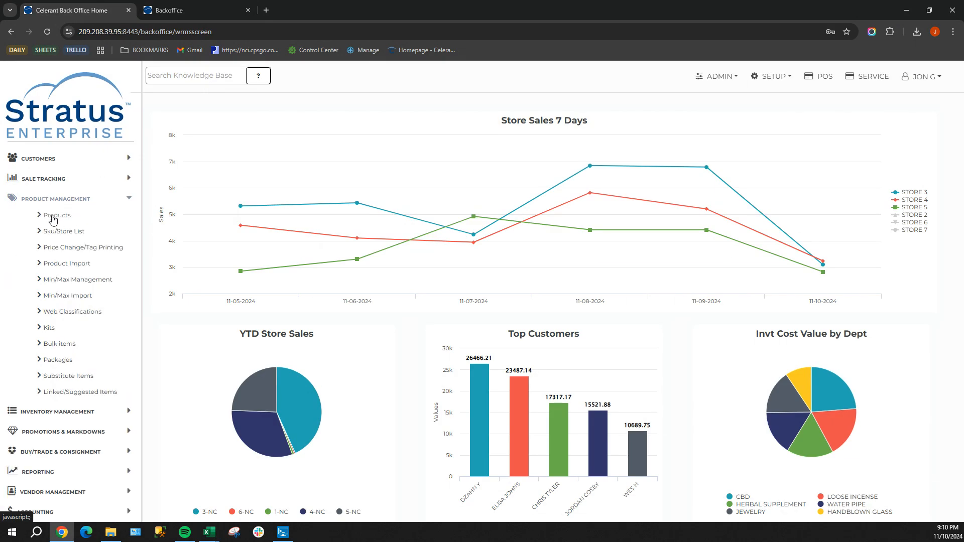
click(54, 216)
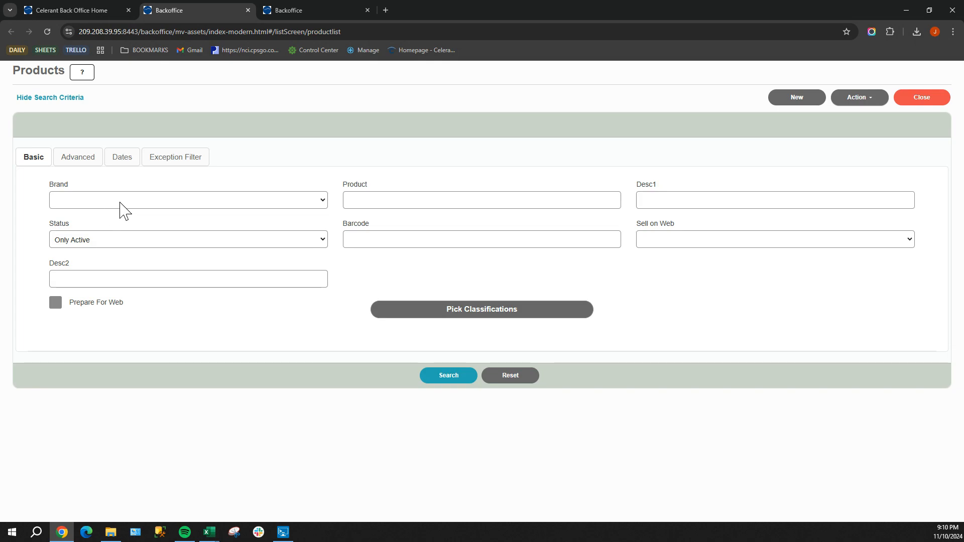
Step: Search the products for the brand 3CHI
click(121, 200)
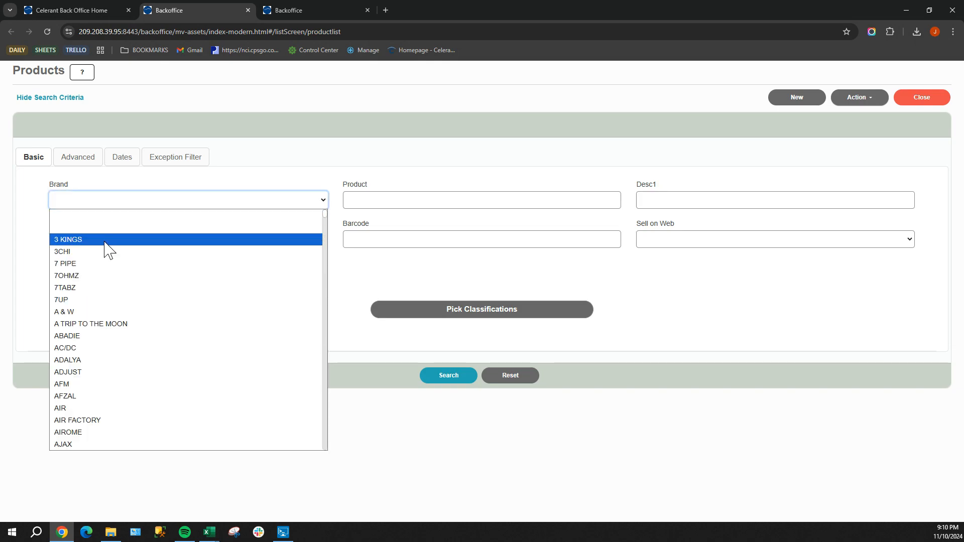
click(71, 251)
click(436, 375)
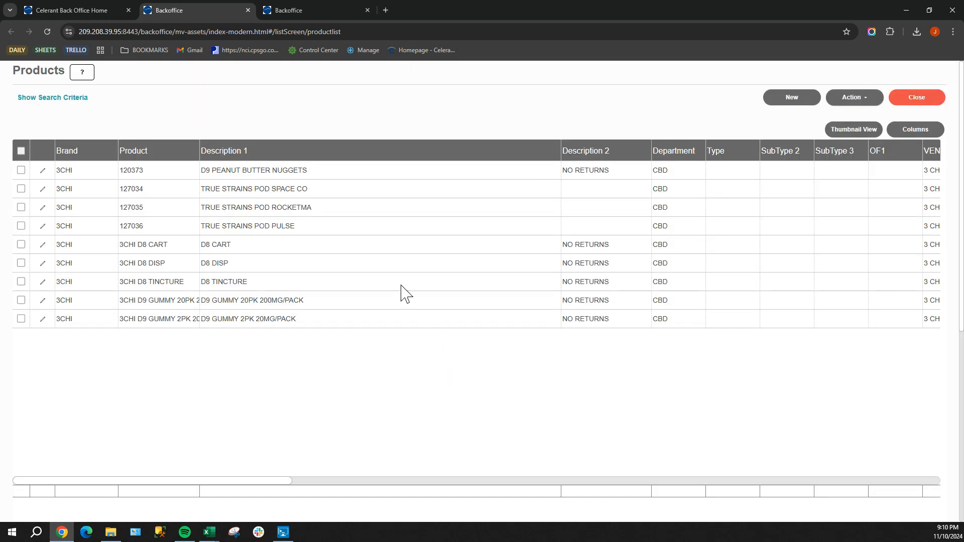
Step: Open the D9 PEANUT BUTTER NUGGETS product for editing and examine the web selling settings in its E-Commerce Options
click(290, 173)
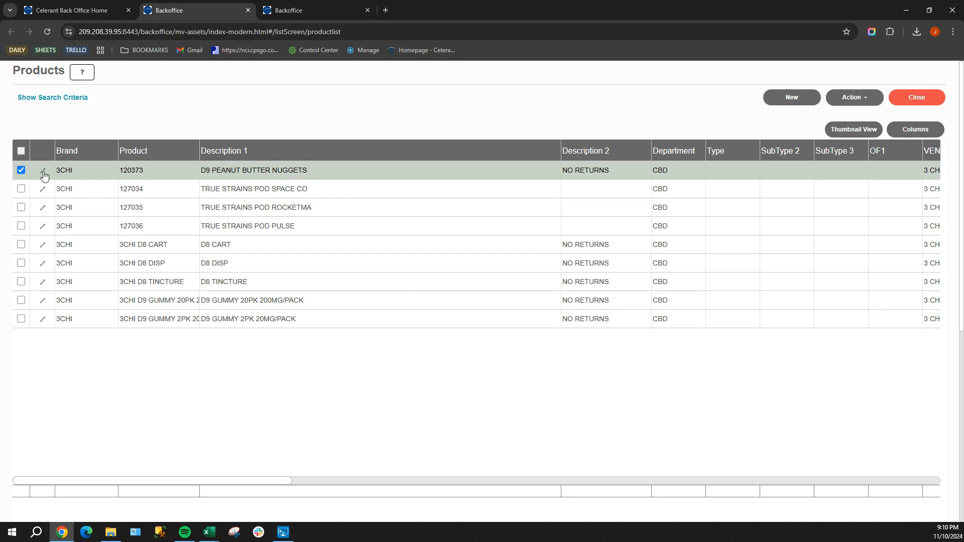
click(43, 172)
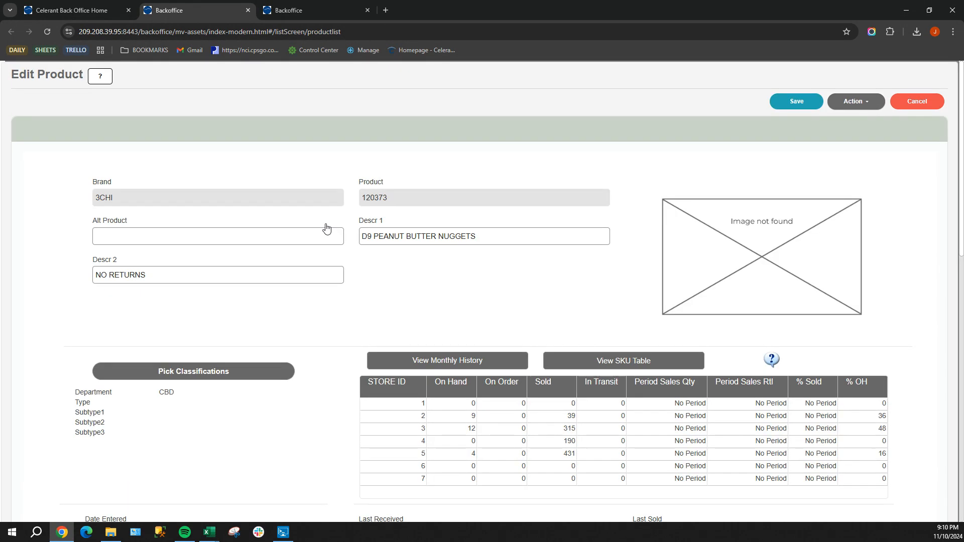
scroll(366, 292, down, 1)
scroll(351, 293, down, 5)
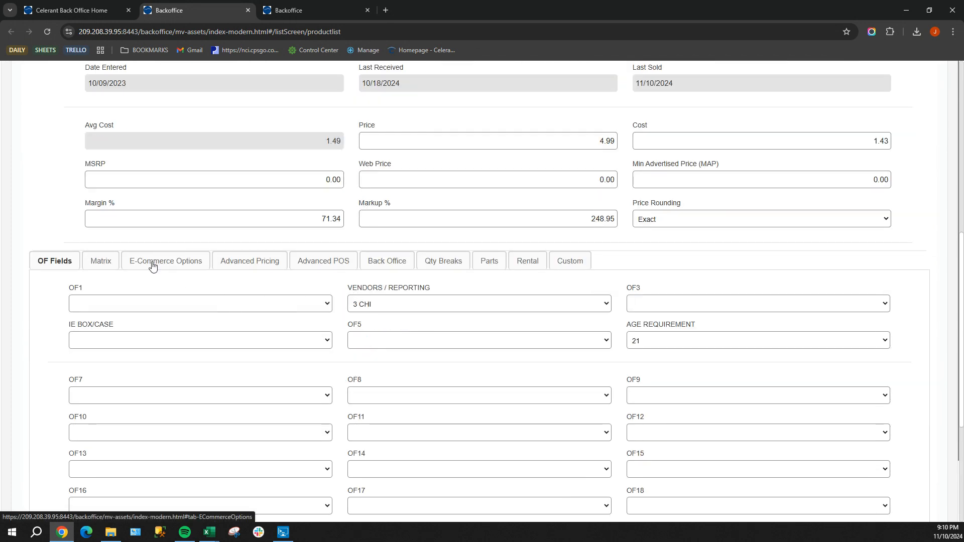
click(153, 266)
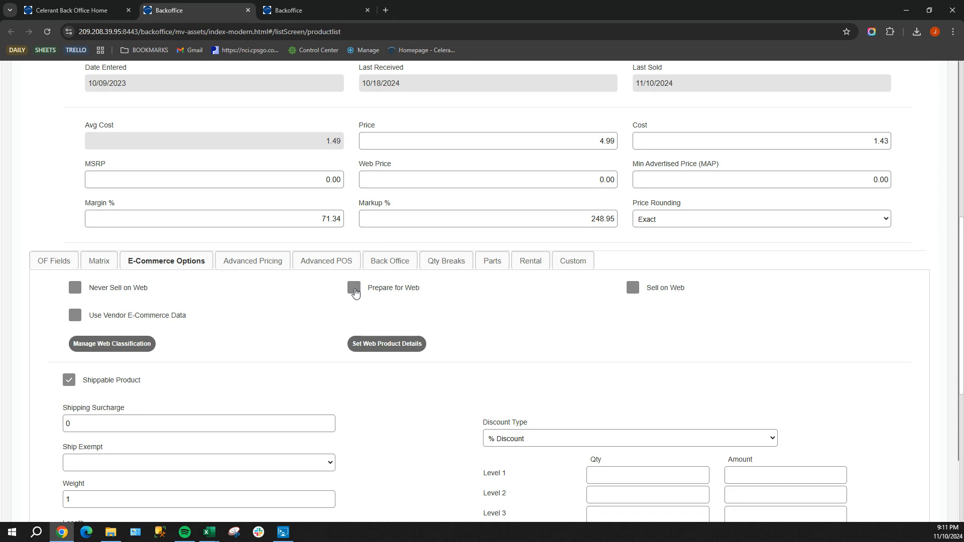
click(666, 294)
click(666, 294)
Step: Switch back to the endless.csv worksheet in Excel
mouse_move(923, 23)
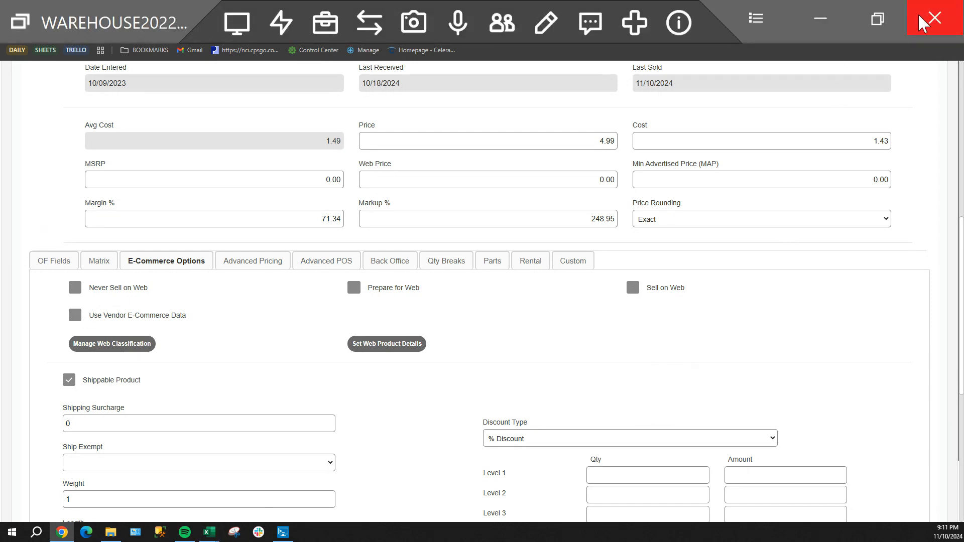
click(877, 19)
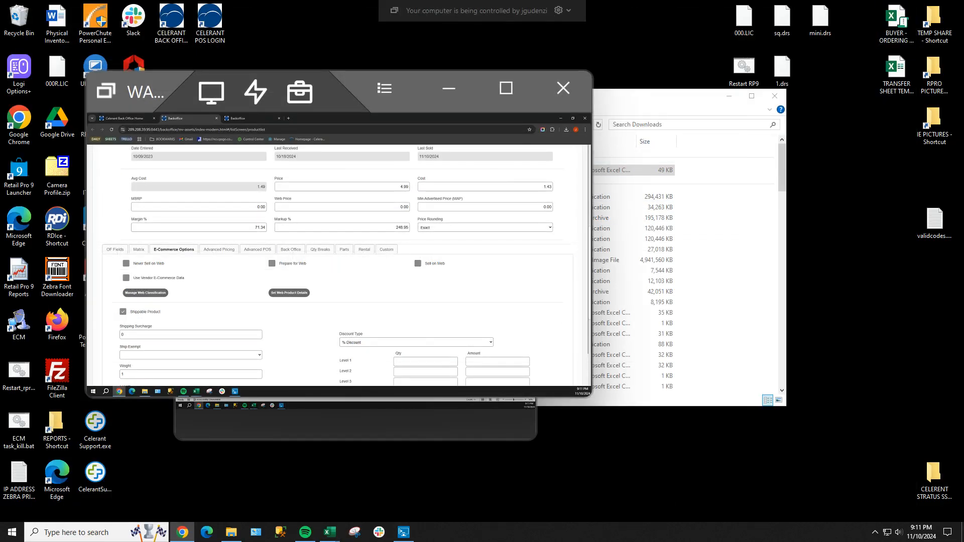
key(alt+Tab)
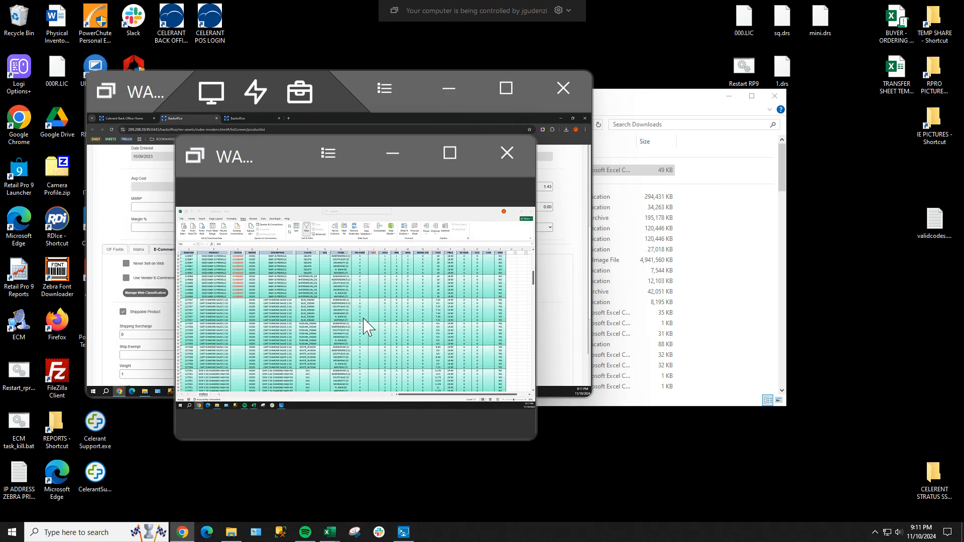
double_click(243, 149)
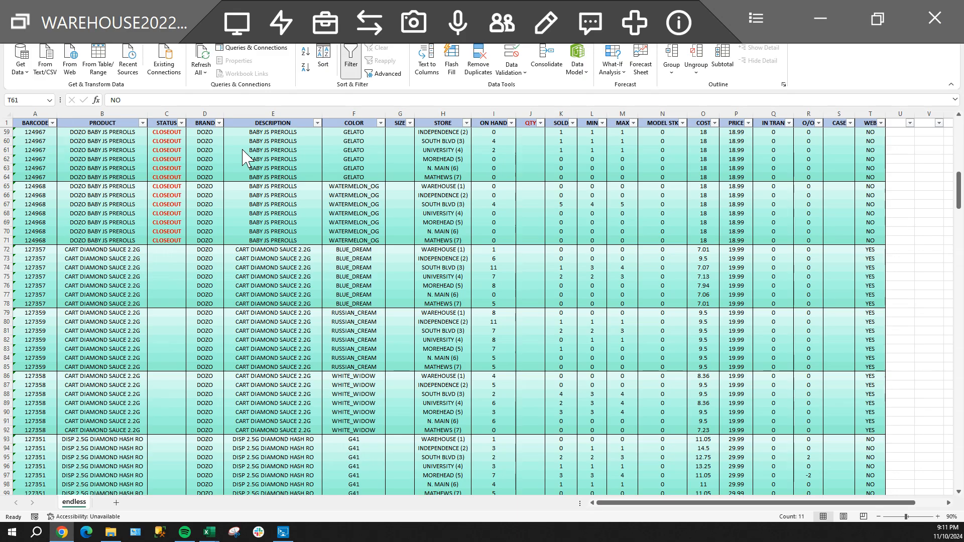
click(533, 210)
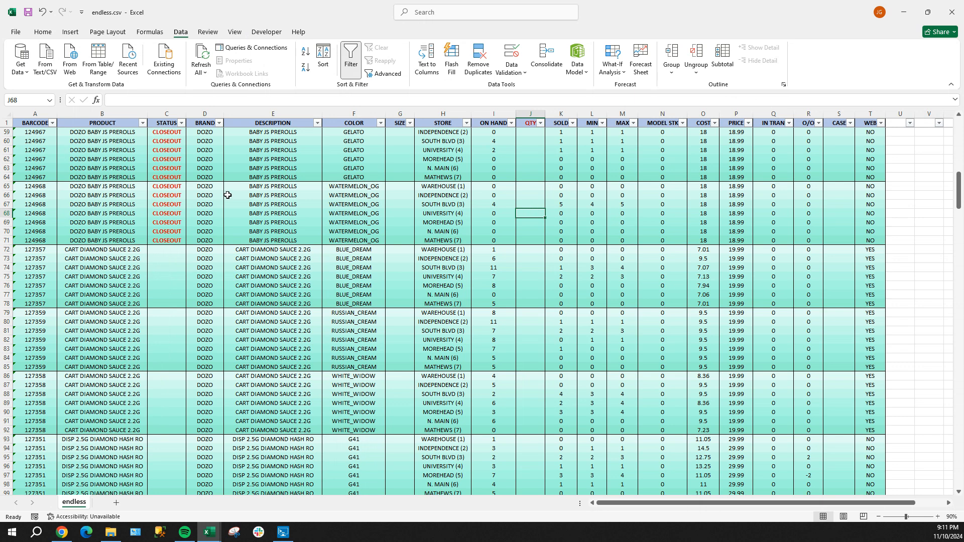
Step: Examine the QTY column next to the ON HAND and SOLD columns for the first DONT TRIP cart rows
scroll(190, 210, up, 19)
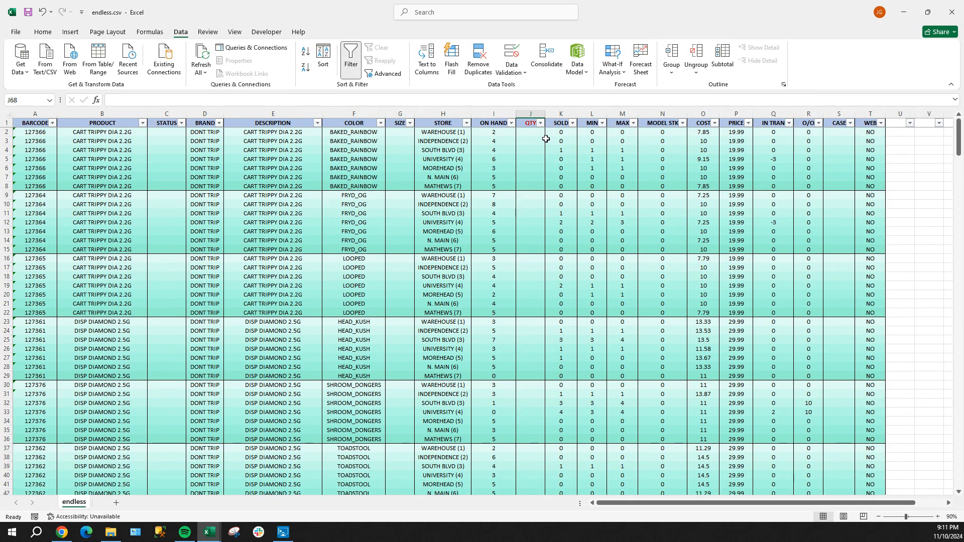
click(531, 141)
drag(530, 132, 537, 304)
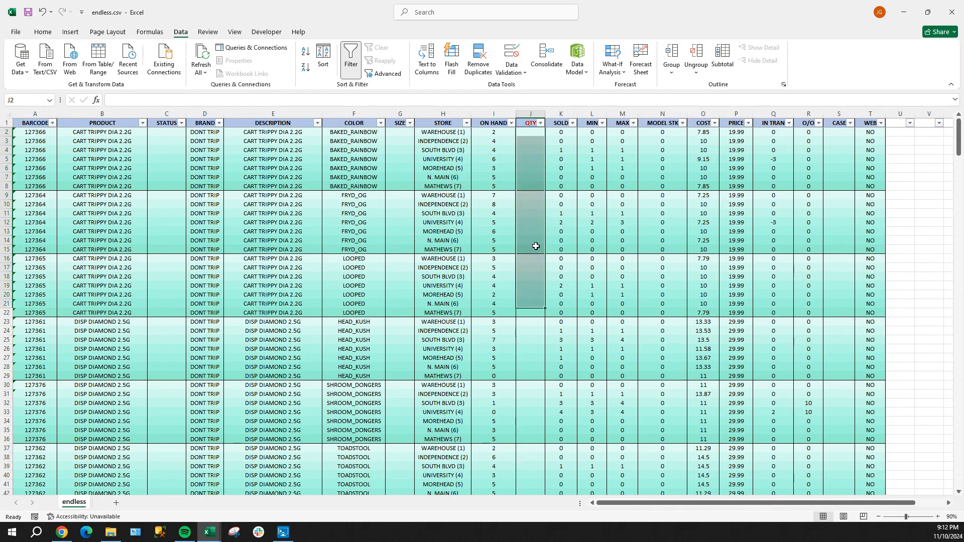
click(533, 143)
drag(501, 133, 502, 196)
drag(563, 135, 563, 197)
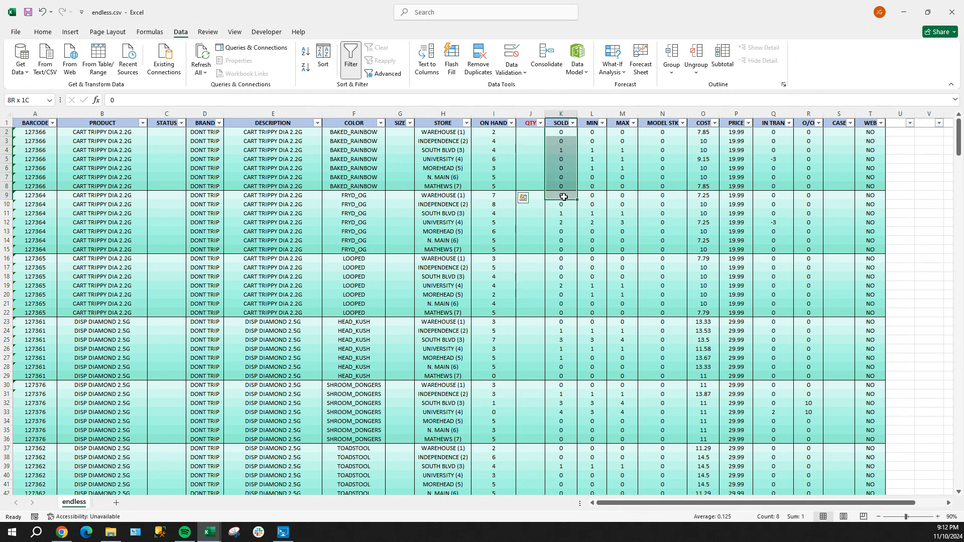
click(530, 200)
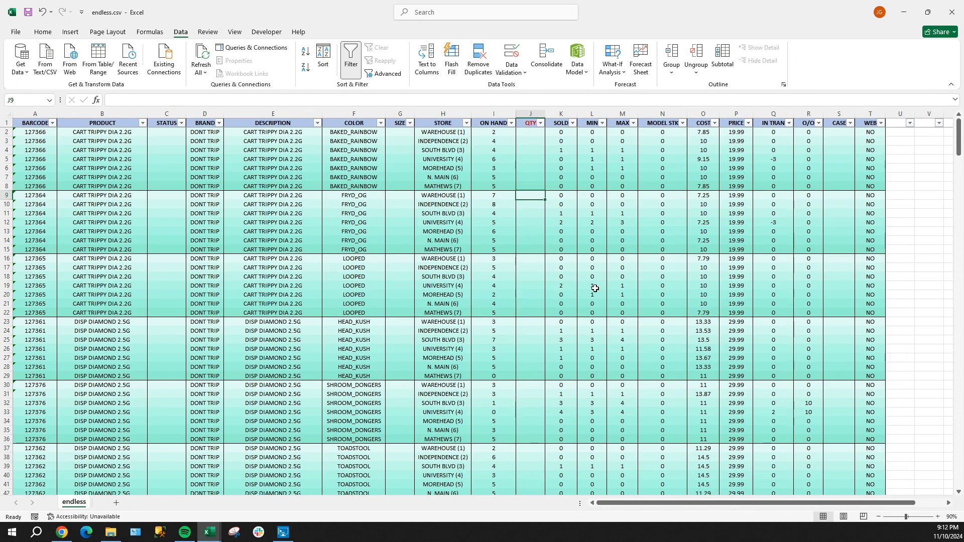
Step: Check the MIN, MAX and SOLD figures of the LOOPED row for UNIVERSITY (4) and set its ON HAND to 50
drag(595, 287, 617, 289)
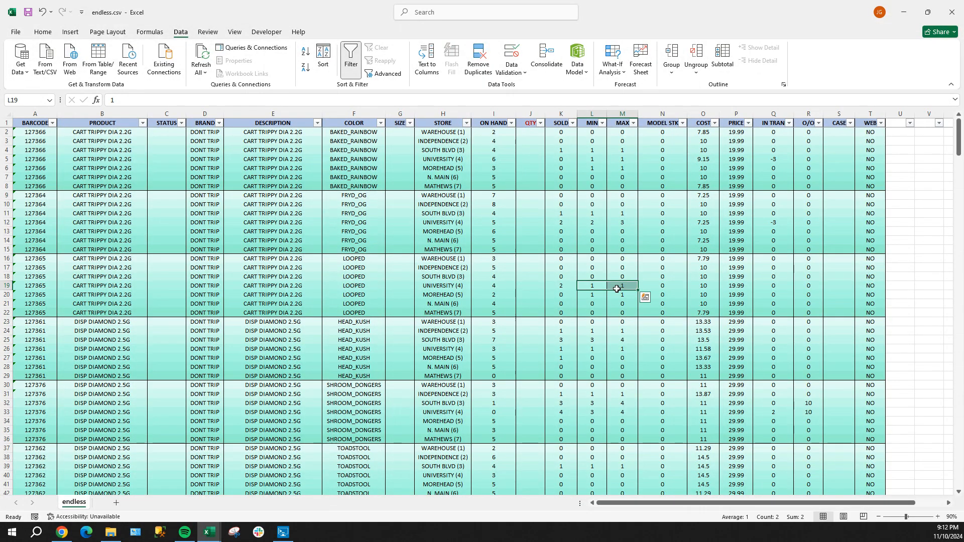
click(569, 285)
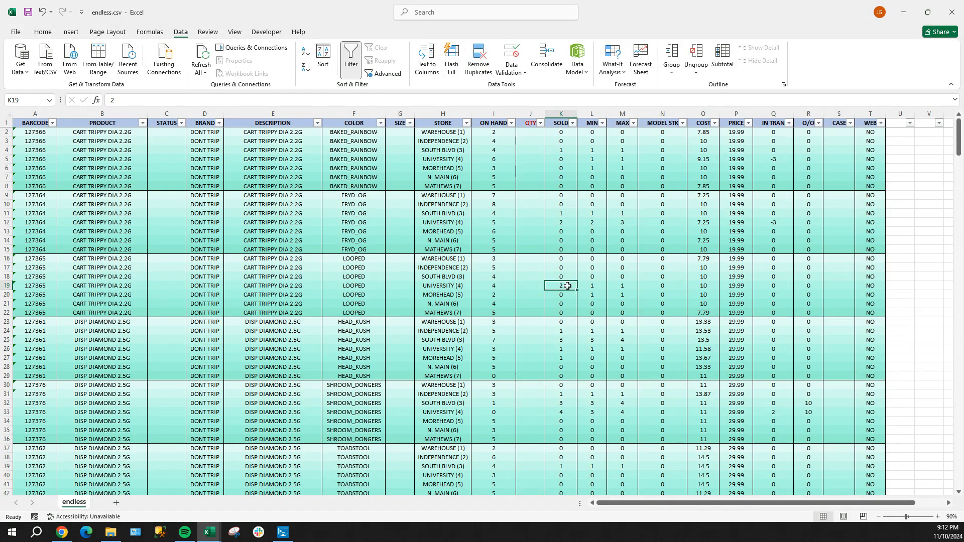
click(502, 285)
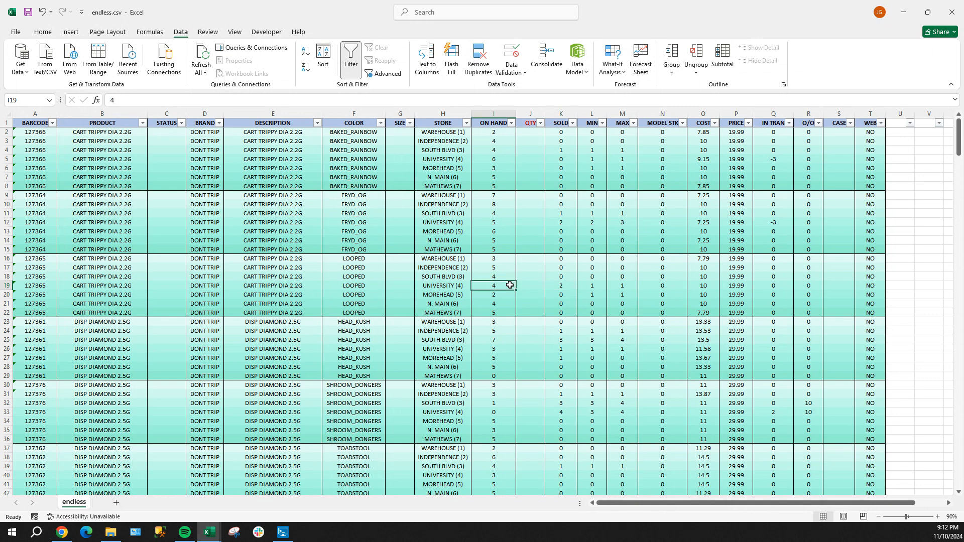
text(50)
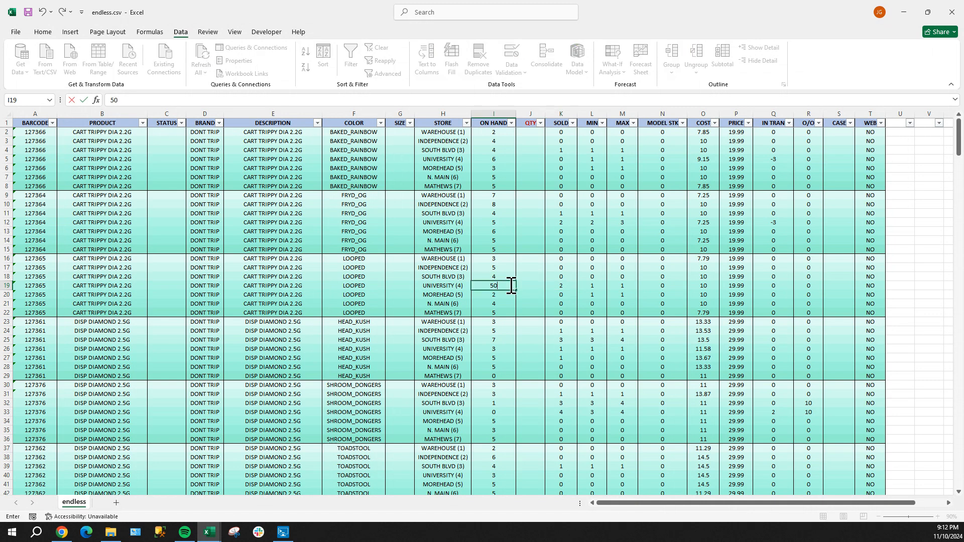
click(567, 286)
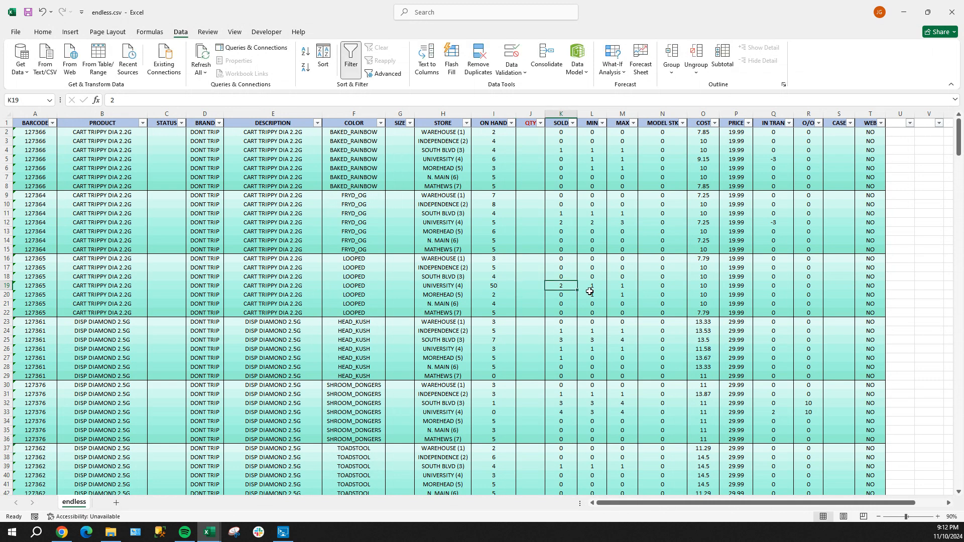
Step: Set the LOOPED row for UNIVERSITY (4) to SOLD 100, MIN 100 and MAX 175
text(100)
click(594, 287)
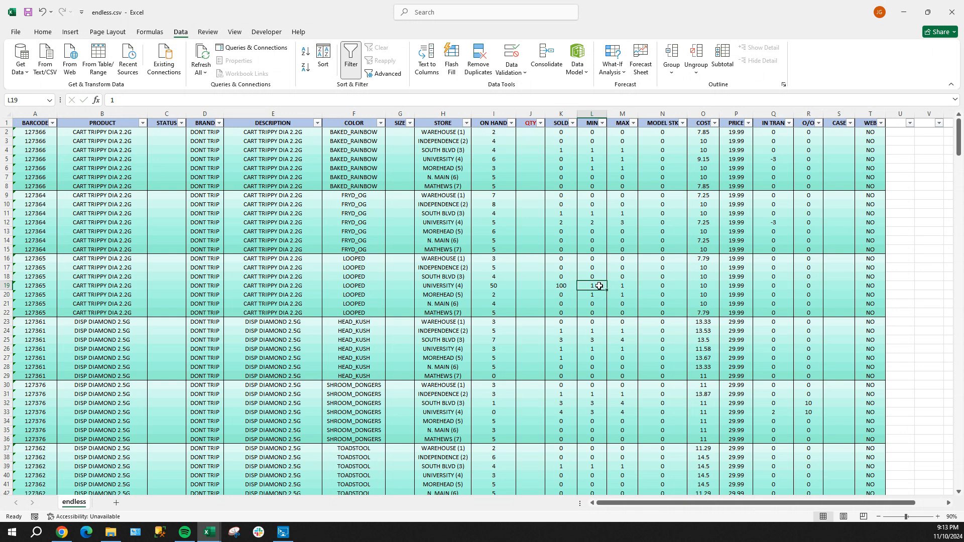
text(100)
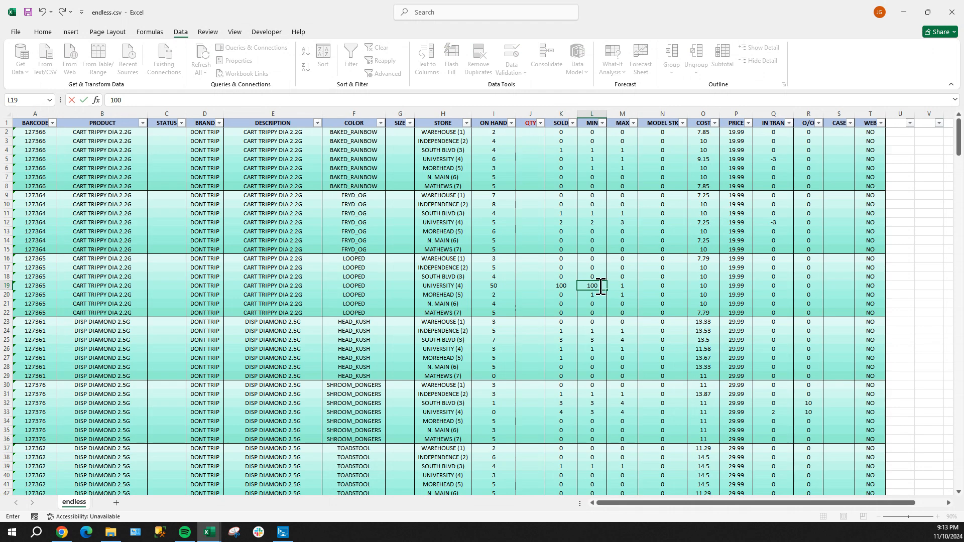
click(627, 284)
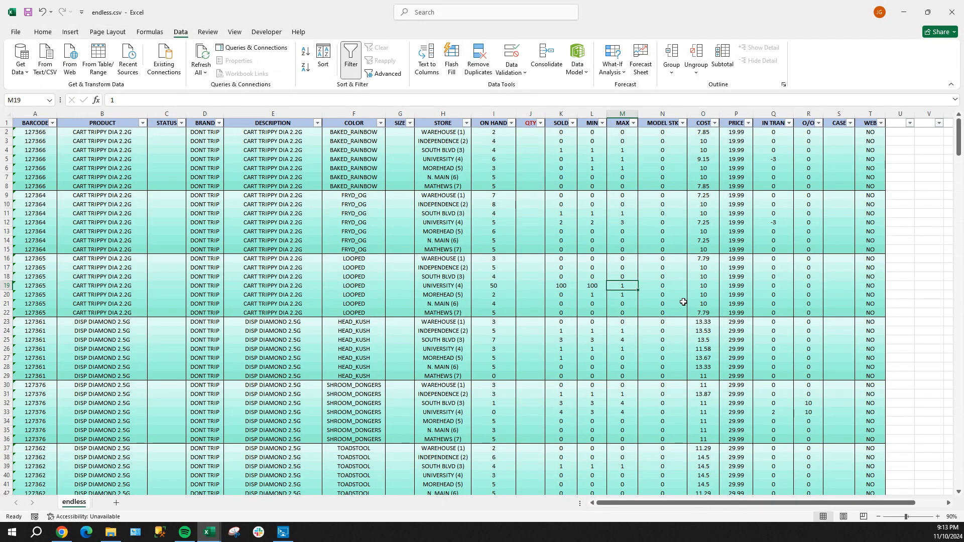
text(1)
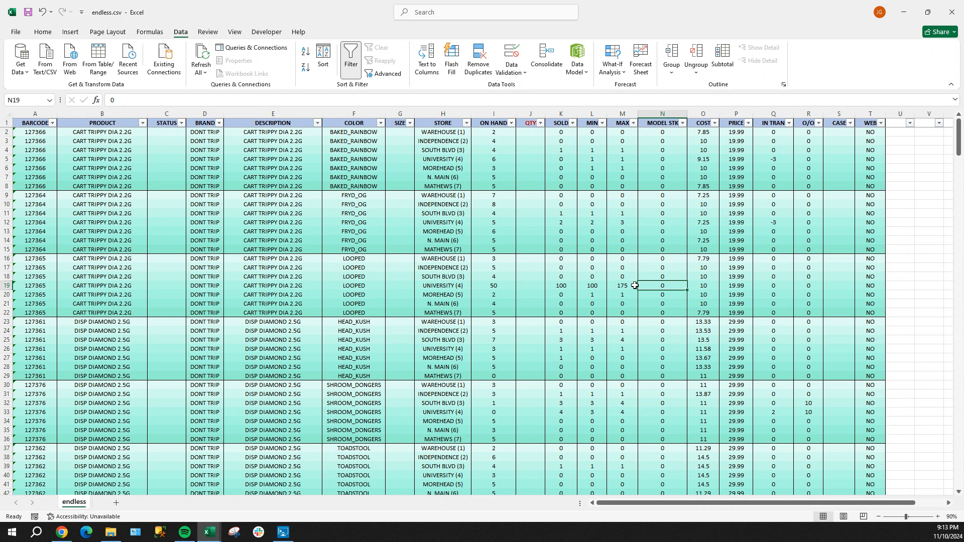
key(ctrl+Return)
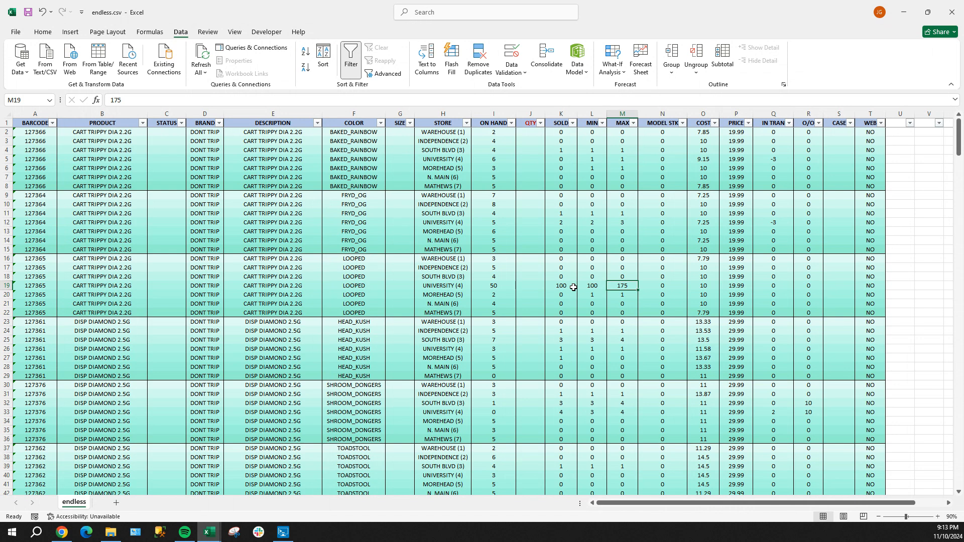
Step: Compare the ON HAND, SOLD and MAX figures of the LOOPED row for UNIVERSITY (4)
click(500, 286)
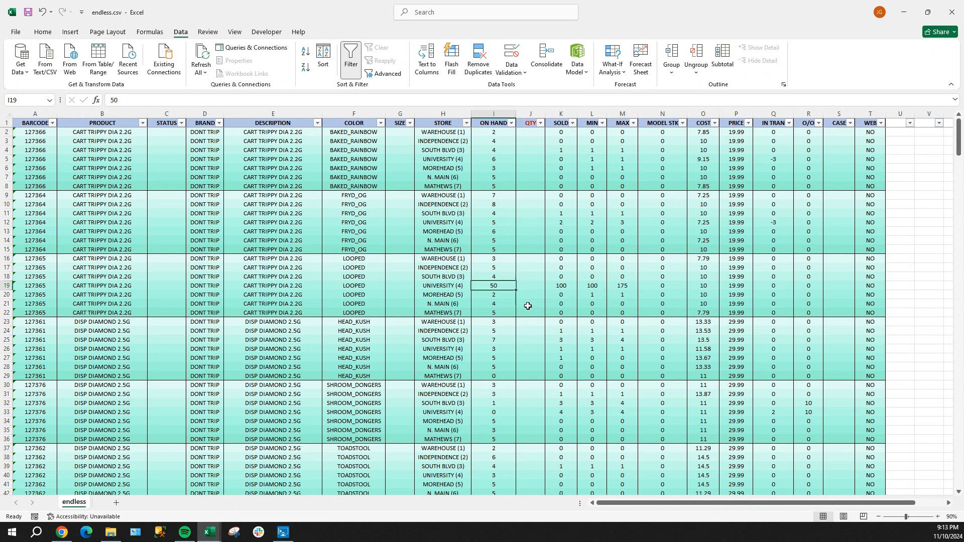
click(570, 286)
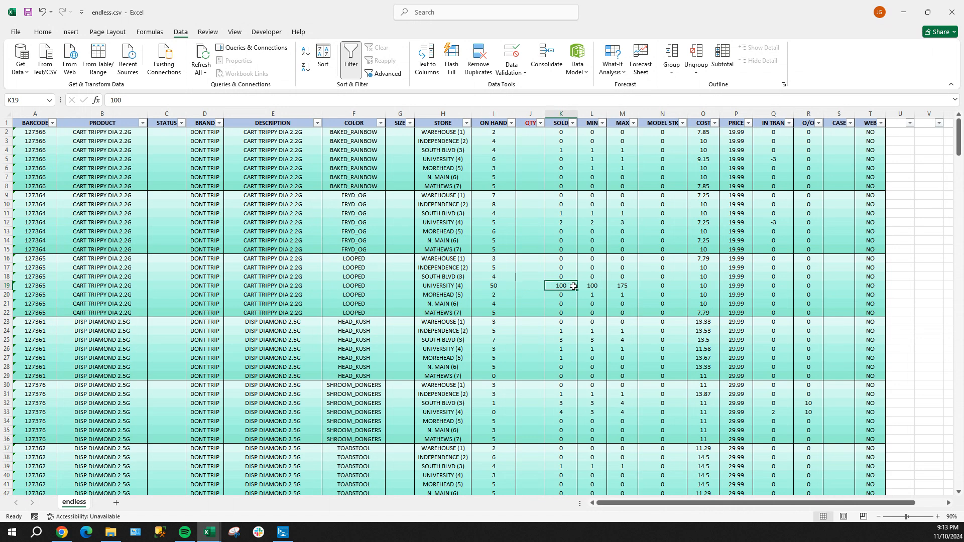
click(633, 287)
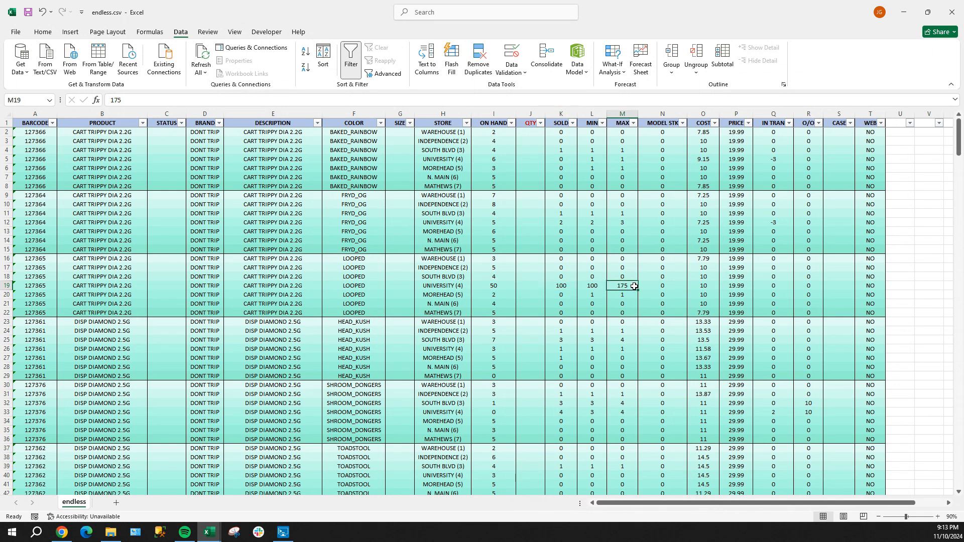
click(572, 287)
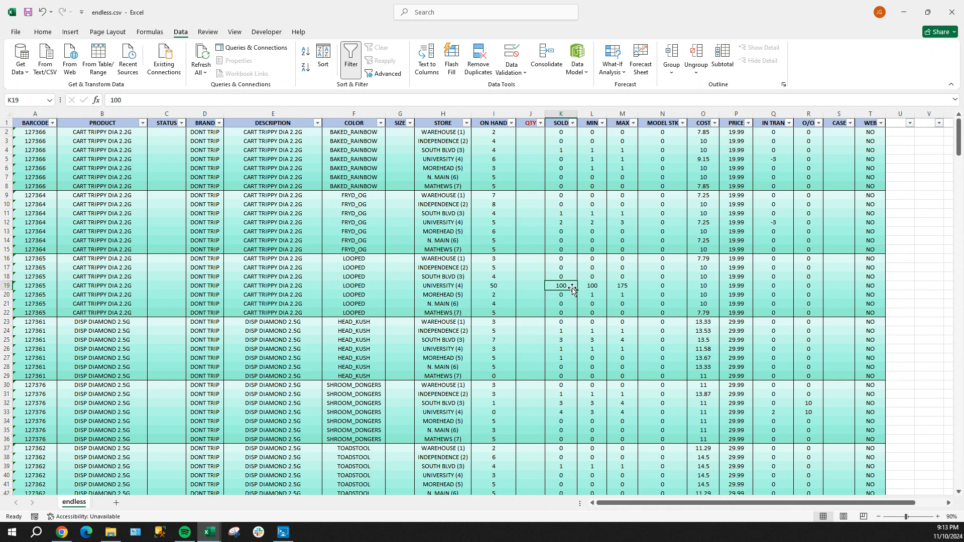
click(627, 286)
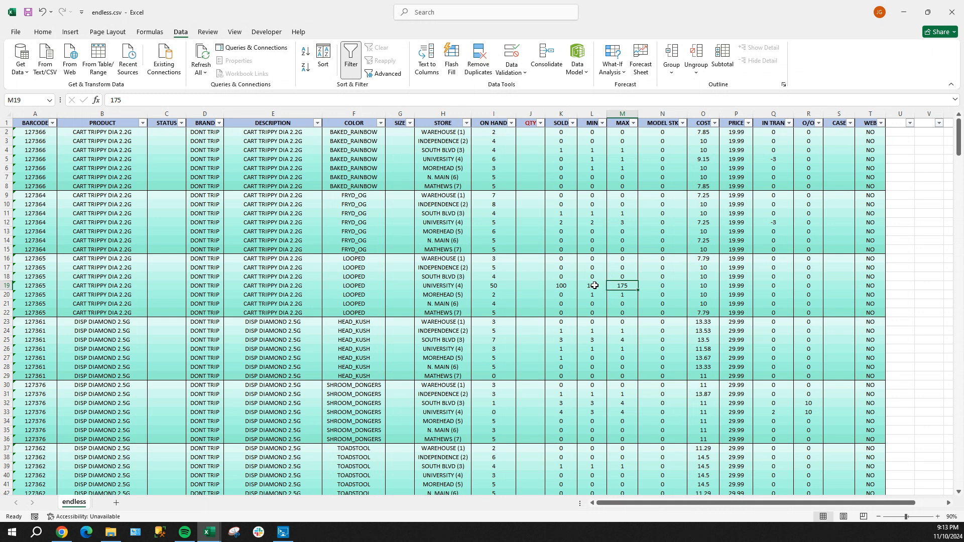
Step: Check the SOLD figures of the SHROOM_DONGERS rows and enter a QTY of 5 for both SOUTH BLVD (3) and UNIVERSITY (4)
click(520, 331)
scroll(522, 332, down, 1)
scroll(522, 333, down, 2)
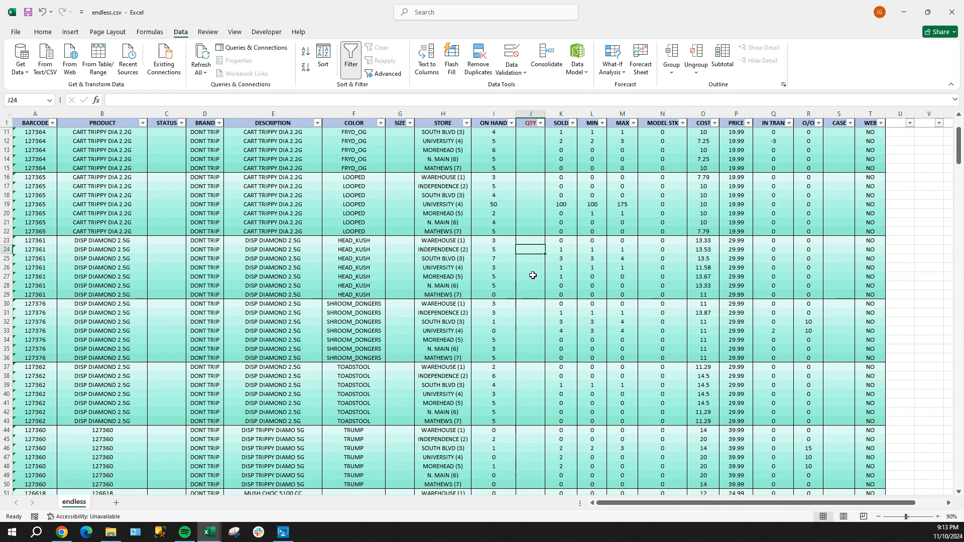
scroll(529, 290, down, 2)
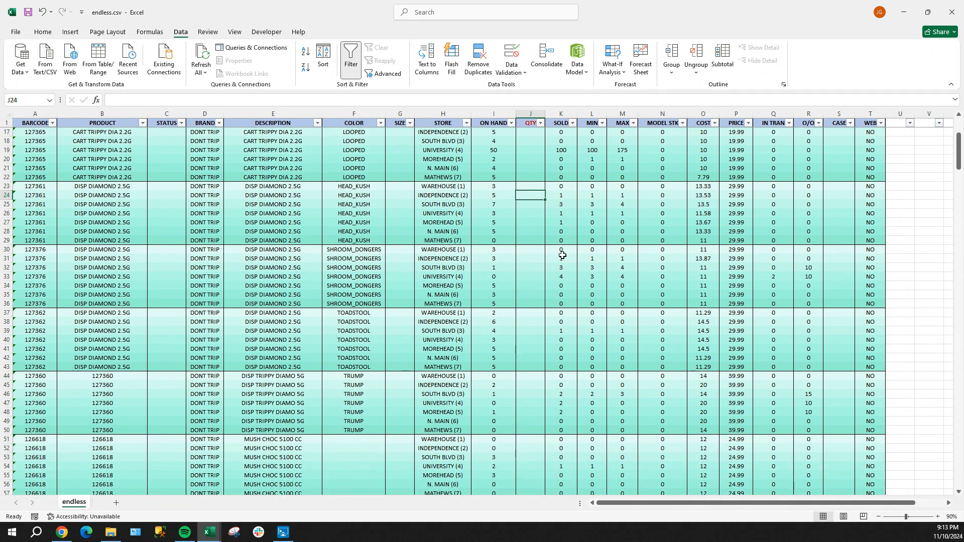
drag(561, 250, 548, 301)
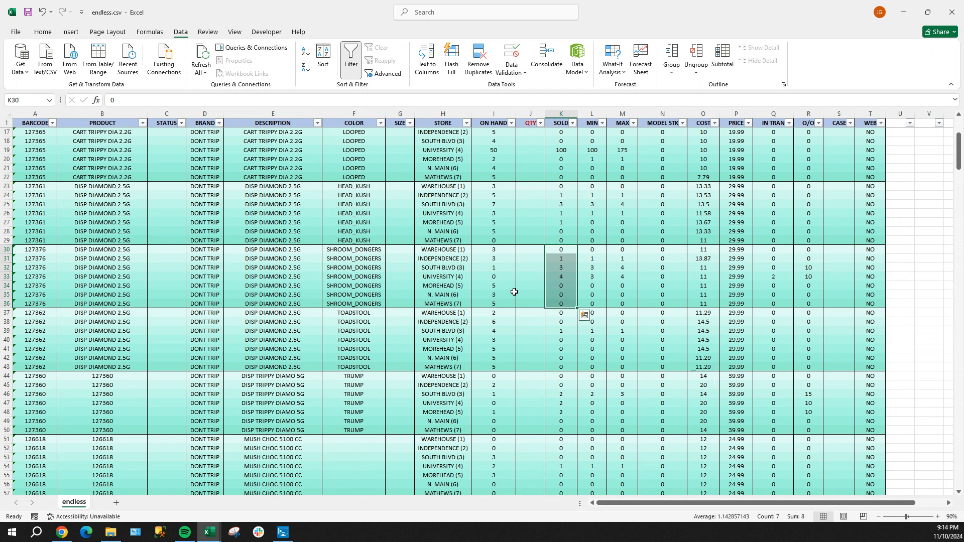
click(526, 279)
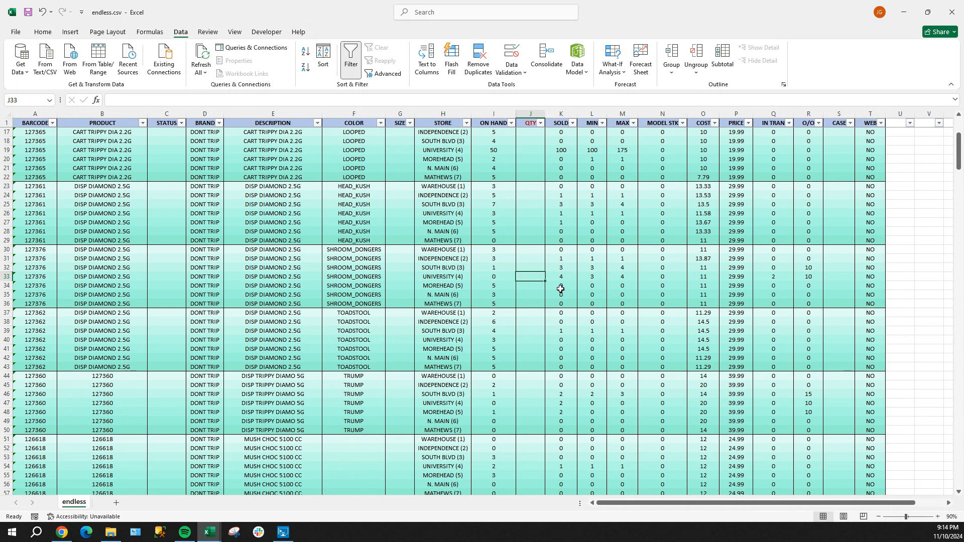
click(534, 267)
text(5)
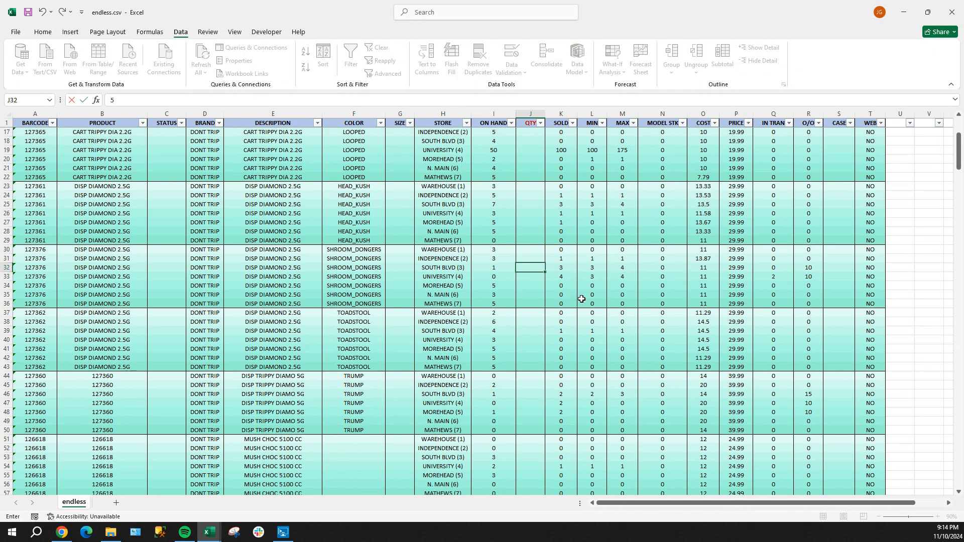
key(Return)
text(5)
key(Return)
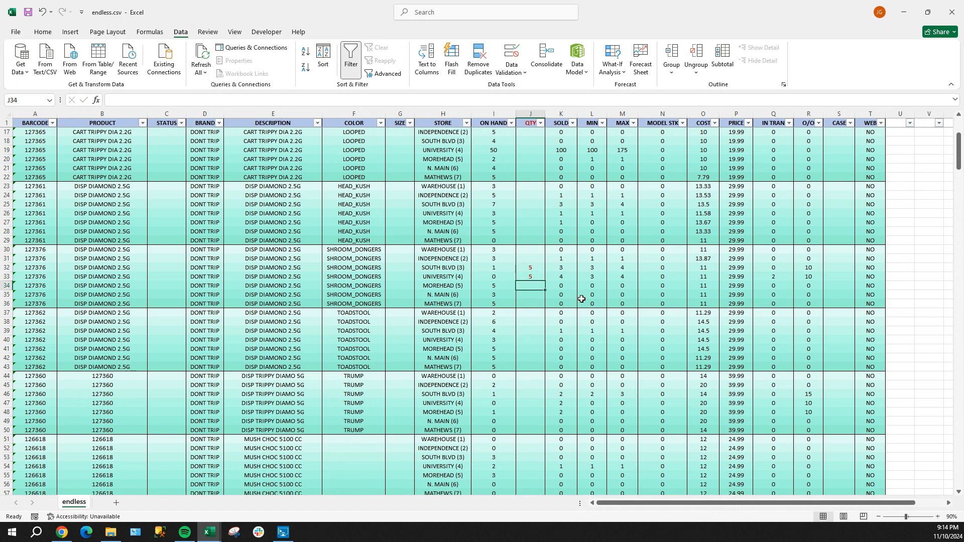
Step: Enter a QTY of 5 in the TRUMP rows for SOUTH BLVD (3), UNIVERSITY (4) and MOREHEAD (5)
key(Down)
key(Down)
key(Down)
key(Down)
key(Down)
key(Down)
key(Down)
key(Down)
key(Down)
key(Down)
key(Down)
key(Down)
text(5)
key(Return)
text(5)
key(Return)
text(5)
key(Return)
Step: Check the ON HAND and MODEL STK figures of the TRUMP rows for N. MAIN (6) and MATHEWS (7)
scroll(581, 300, down, 4)
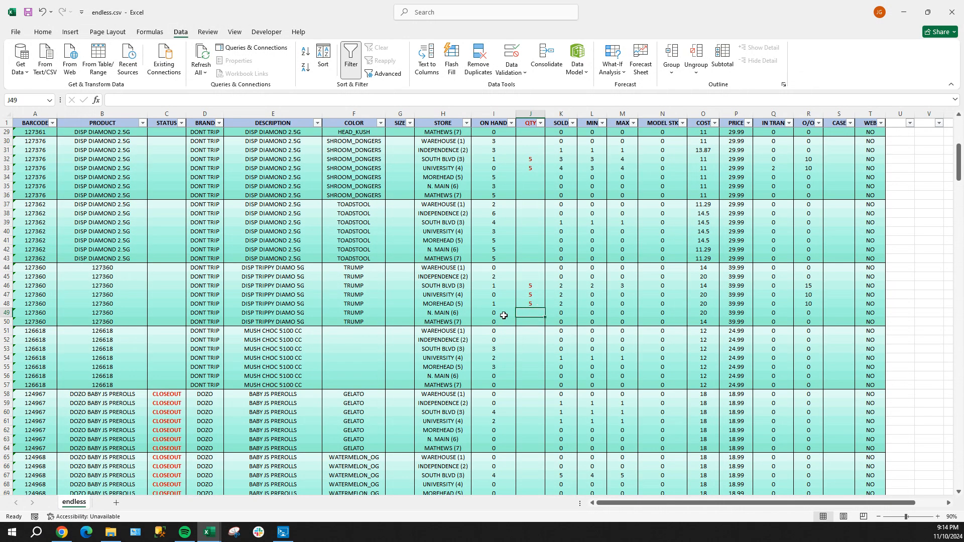
drag(504, 312, 506, 324)
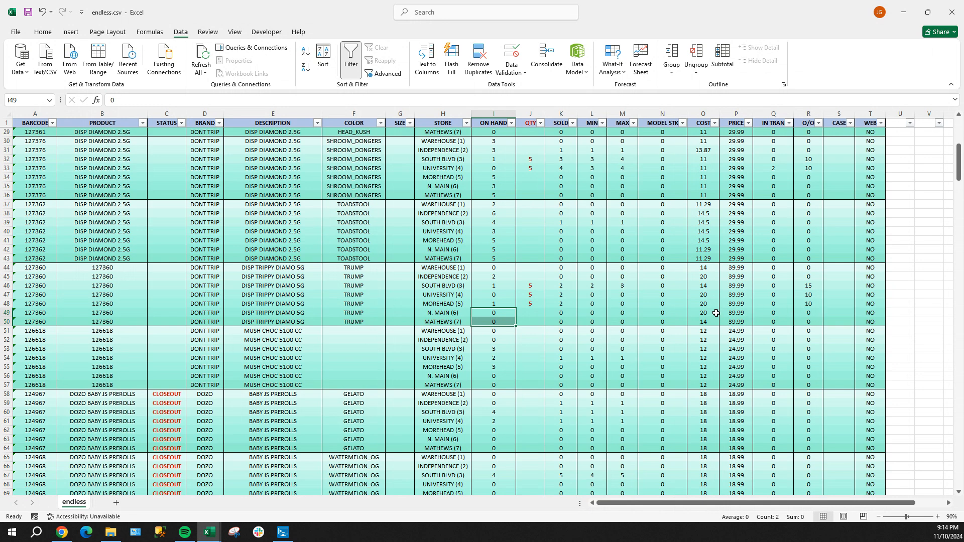
drag(677, 314, 682, 324)
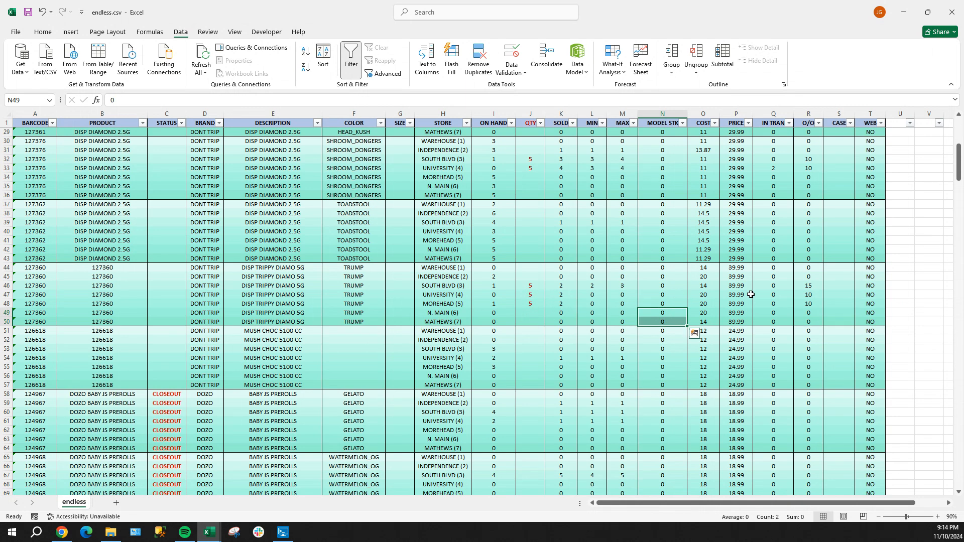
Step: Compare the QTY entries of the TRUMP rows for SOUTH BLVD (3), UNIVERSITY (4) and MOREHEAD (5) with their O/O figures
click(548, 286)
click(539, 287)
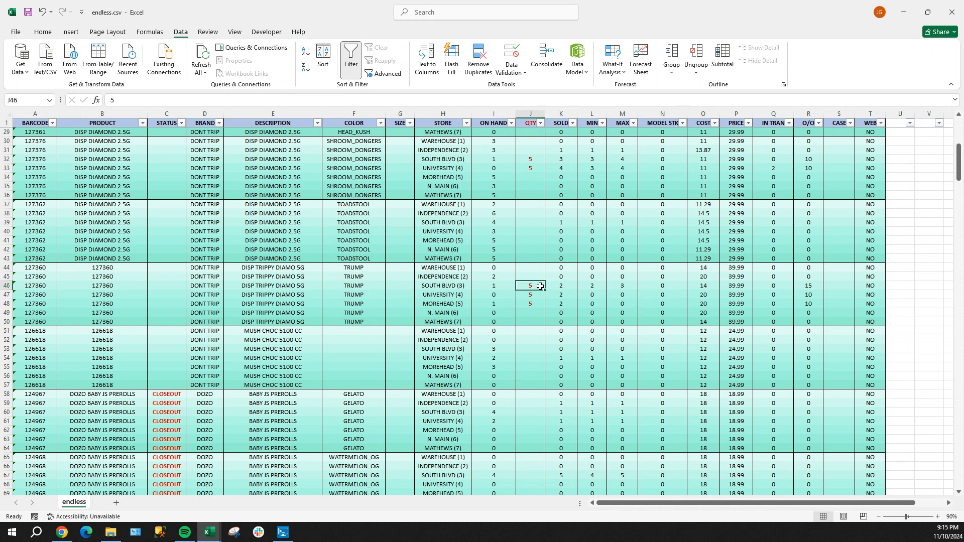
drag(540, 286, 540, 306)
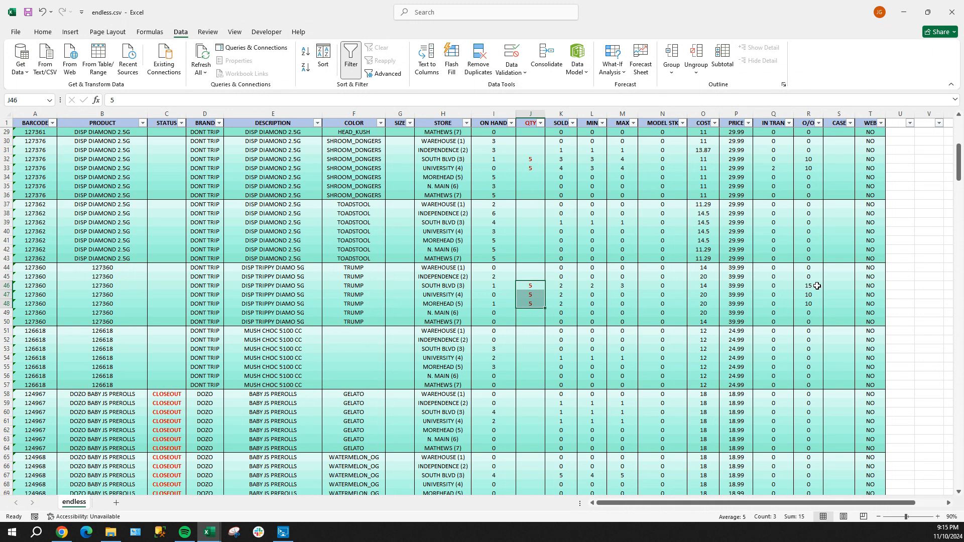
drag(818, 286, 810, 304)
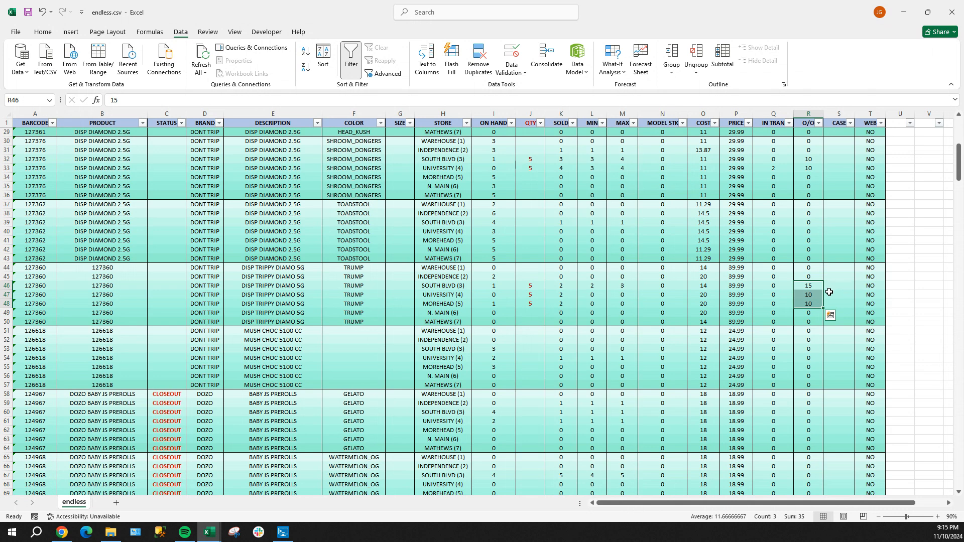
drag(354, 286, 371, 308)
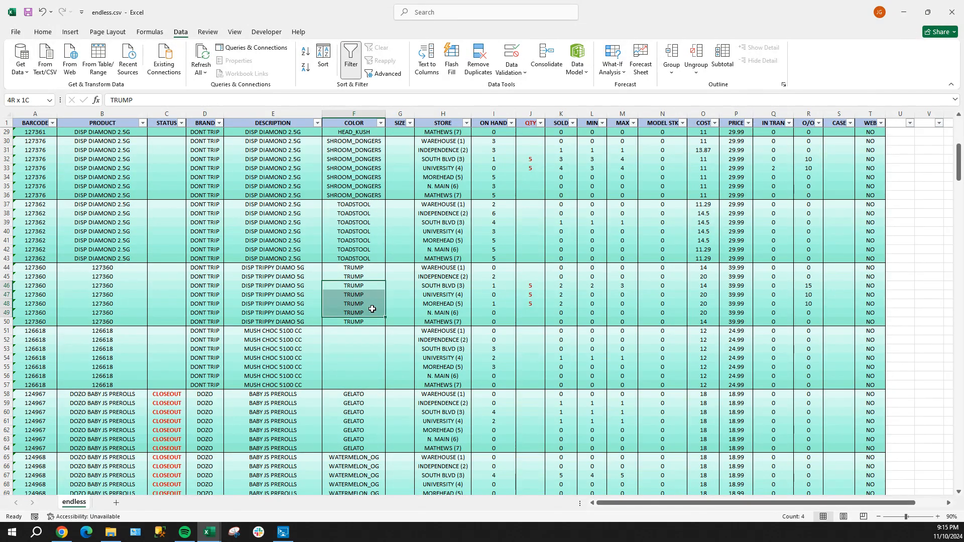
drag(821, 286, 817, 302)
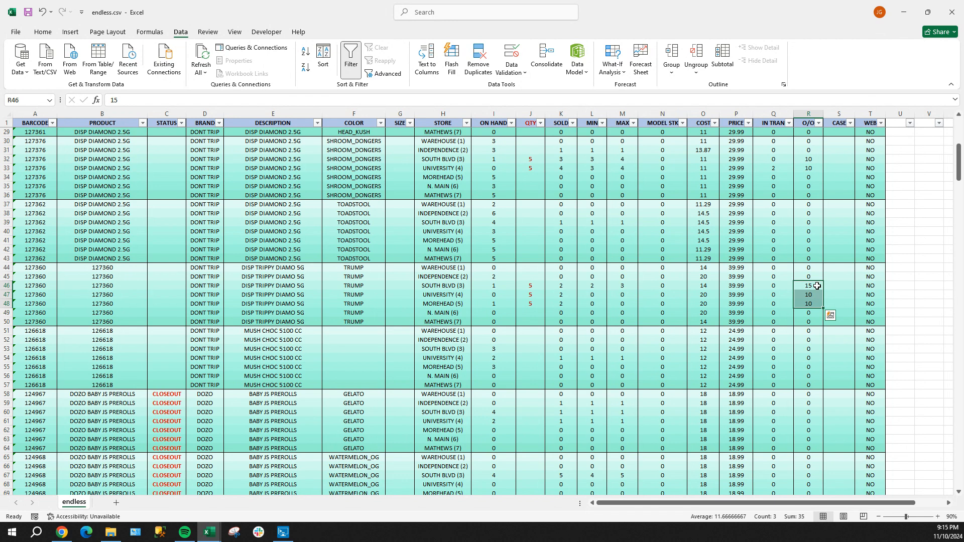
Step: Clear the QTY entries of the three TRUMP rows and check the product's O/O and STATUS cells
click(540, 285)
drag(540, 285, 541, 304)
key(Delete)
drag(811, 286, 815, 303)
drag(172, 267, 171, 323)
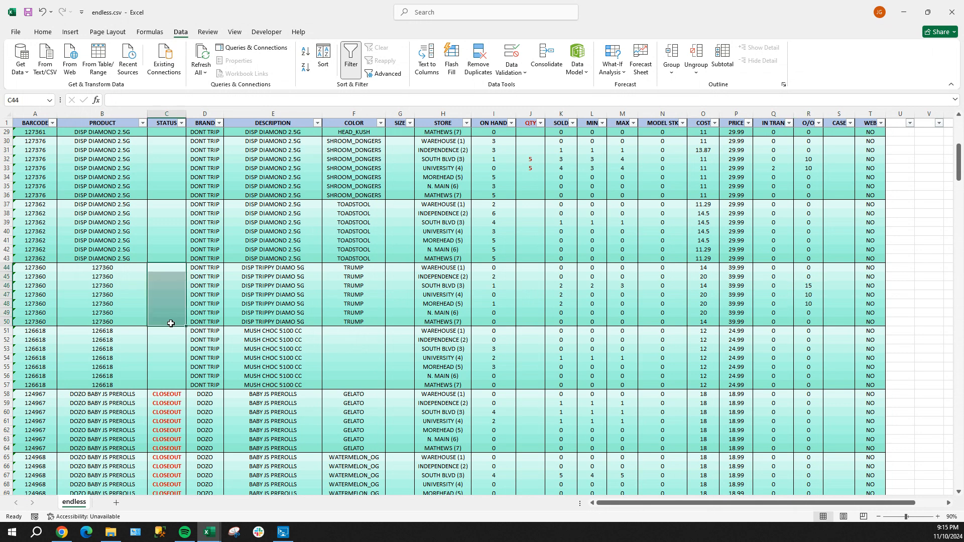
Step: Find the DOZO CART DIAMOND SAUCE 2.2G rows and examine the WHITE_WIDOW color group
click(530, 303)
scroll(530, 303, down, 4)
scroll(530, 303, down, 2)
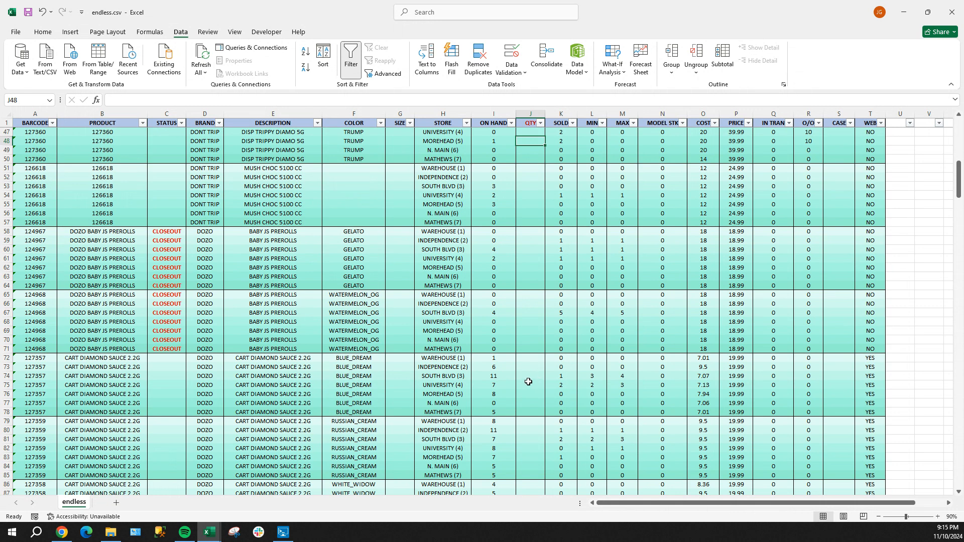
scroll(528, 382, down, 1)
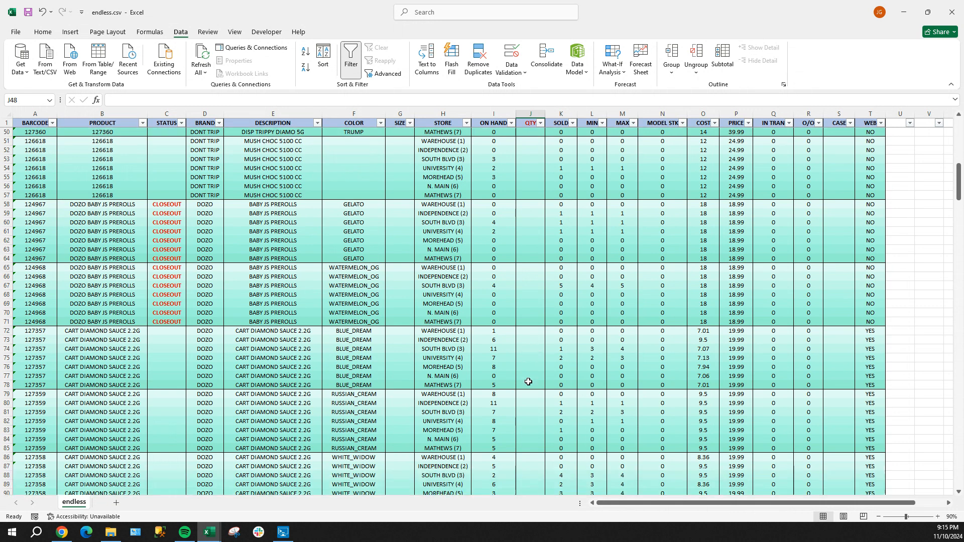
scroll(528, 382, down, 1)
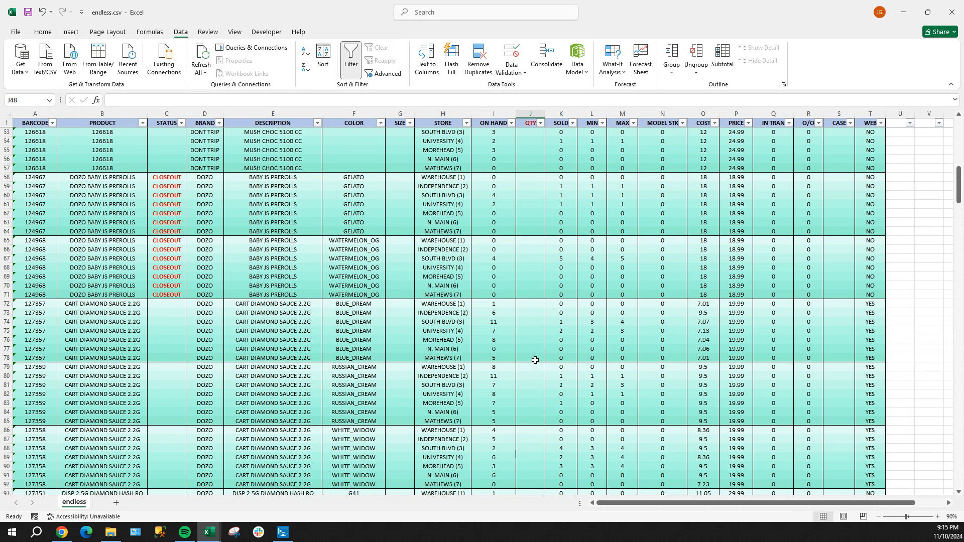
scroll(533, 358, down, 2)
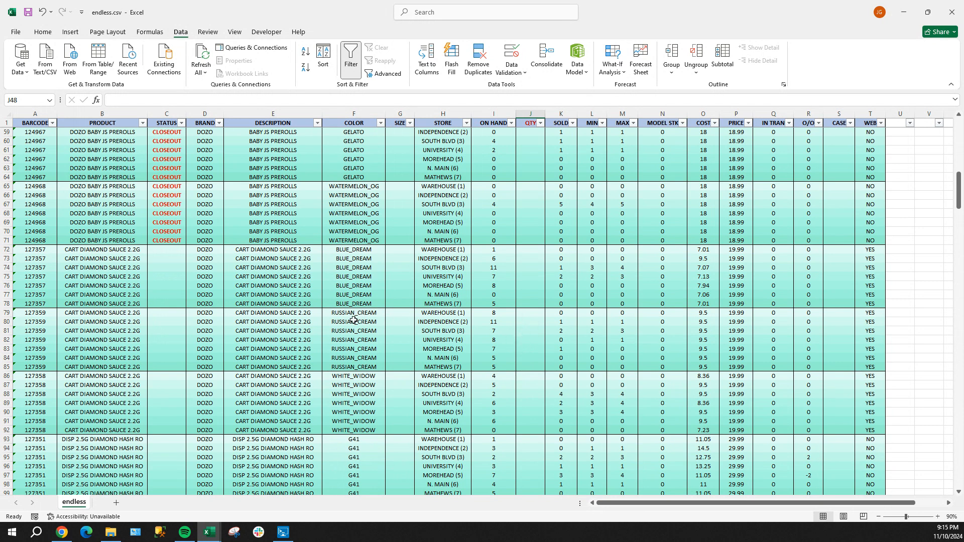
drag(345, 314, 353, 431)
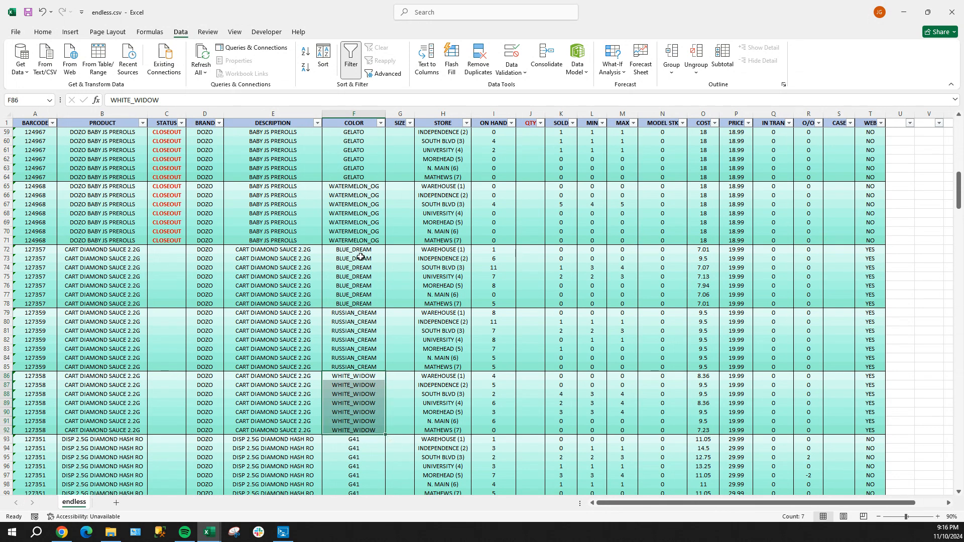
Step: Examine the ON HAND figures of the BLUE_DREAM rows and review the CART DIAMOND SAUCE 2.2G color groups
click(283, 251)
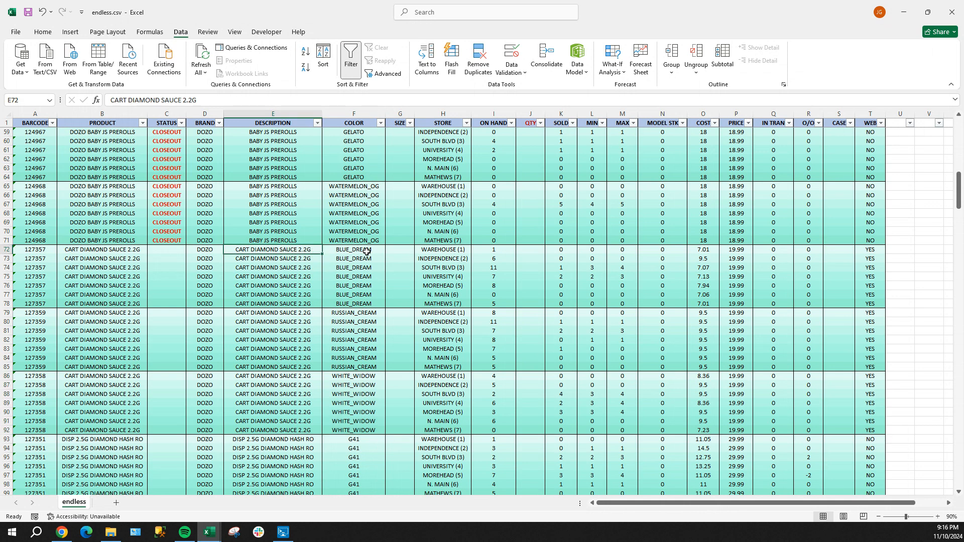
click(501, 250)
drag(501, 257, 501, 306)
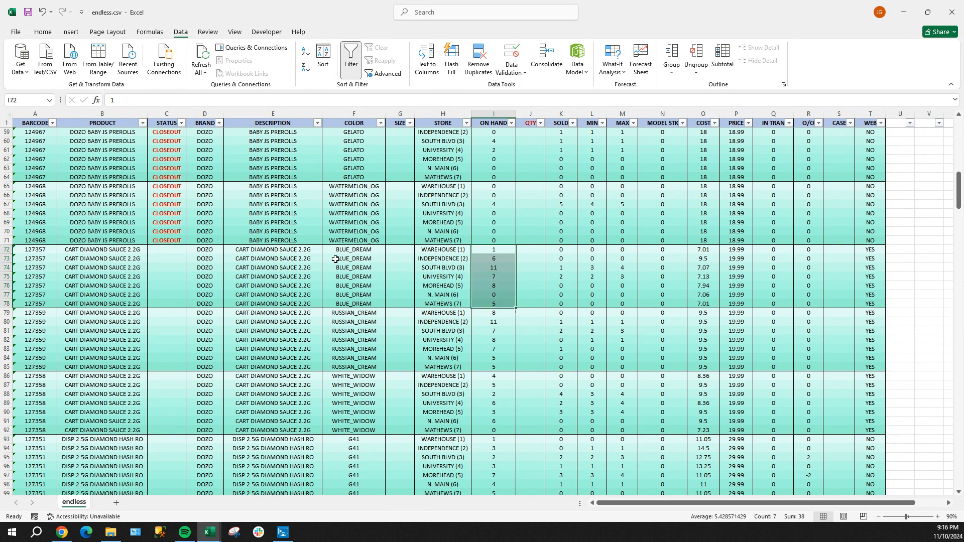
drag(348, 251, 358, 420)
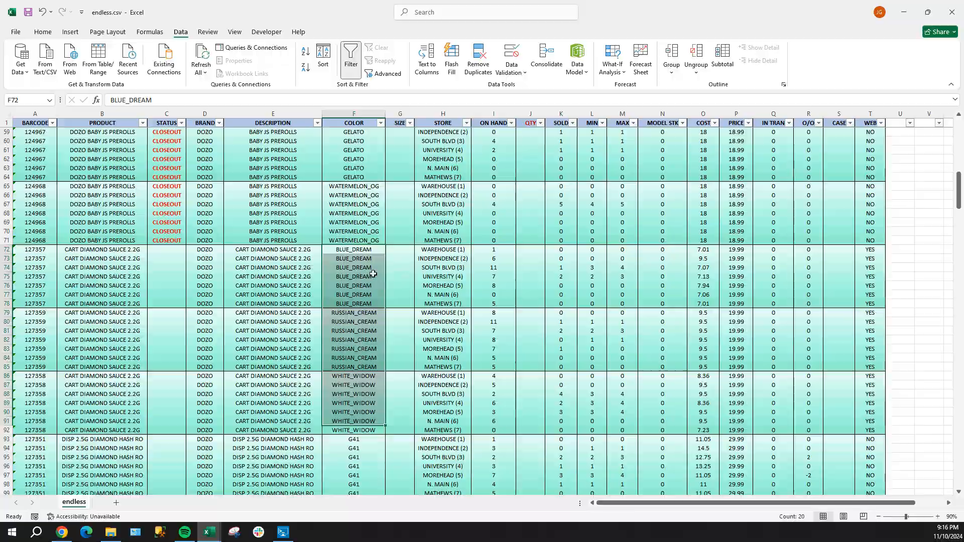
key(Down)
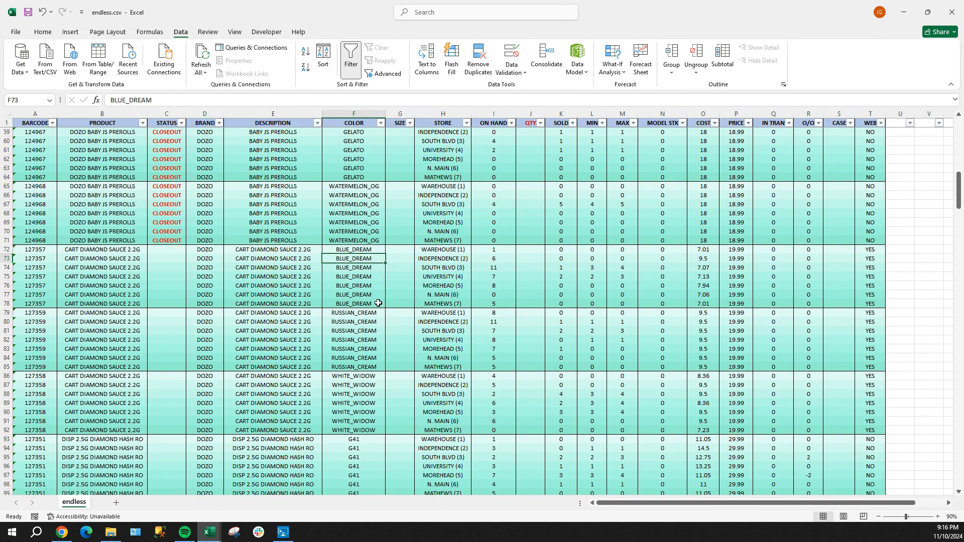
drag(362, 251, 361, 303)
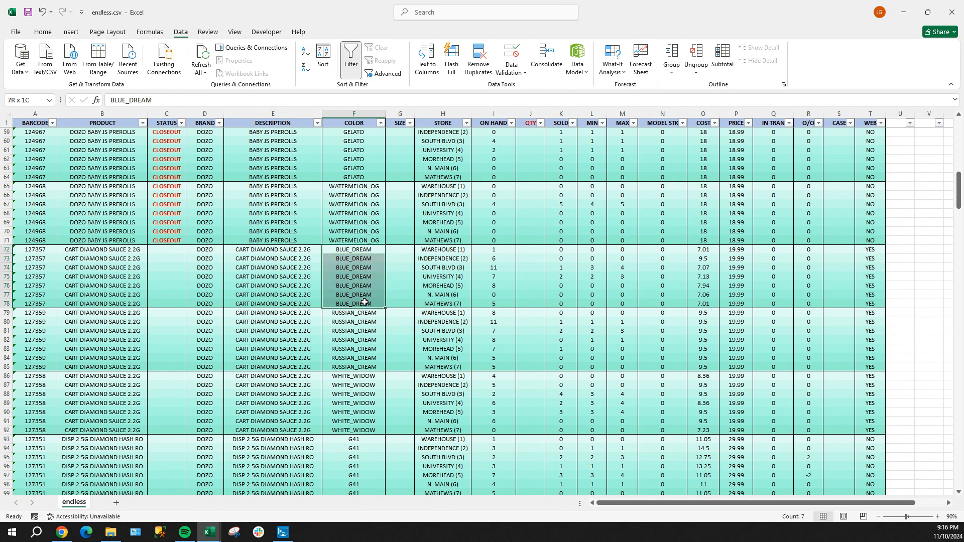
Step: Enter an order QTY of 5 for SOUTH BLVD (3) in the G41 group of DISP 2.5G DIAMOND HASH RO
click(365, 302)
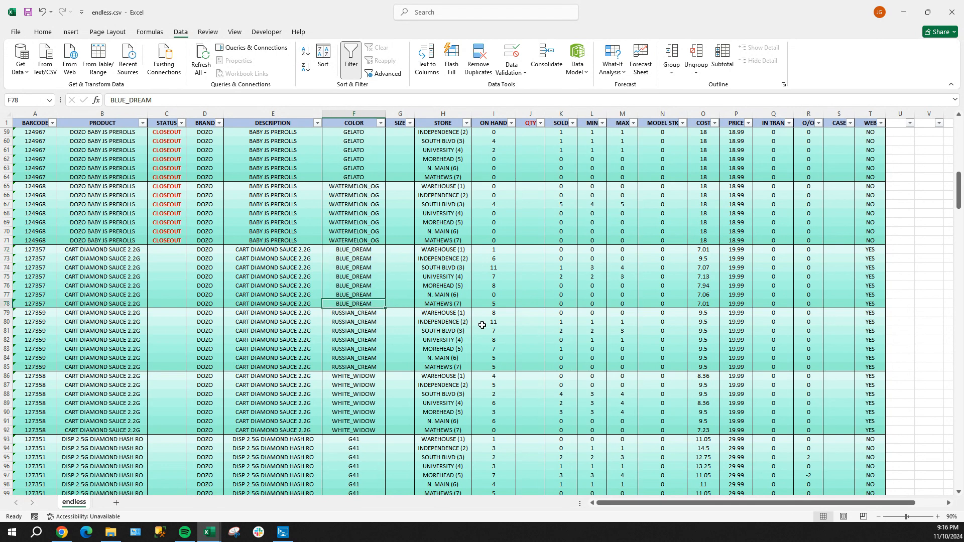
scroll(532, 340, down, 1)
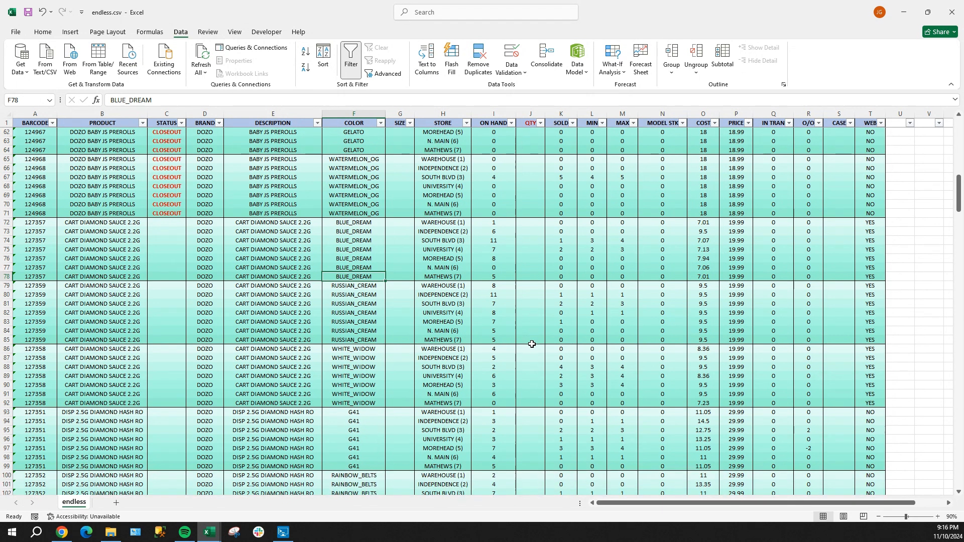
scroll(532, 345, down, 2)
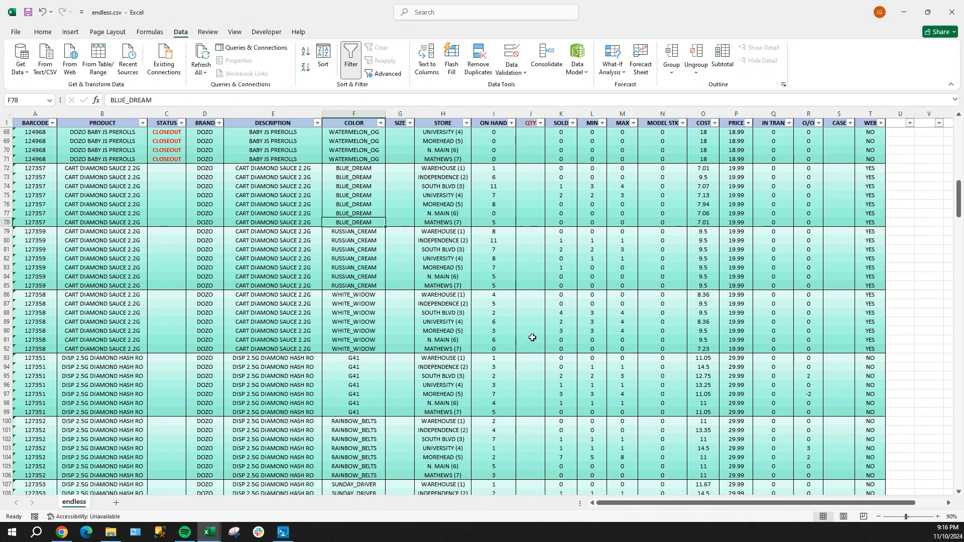
click(533, 314)
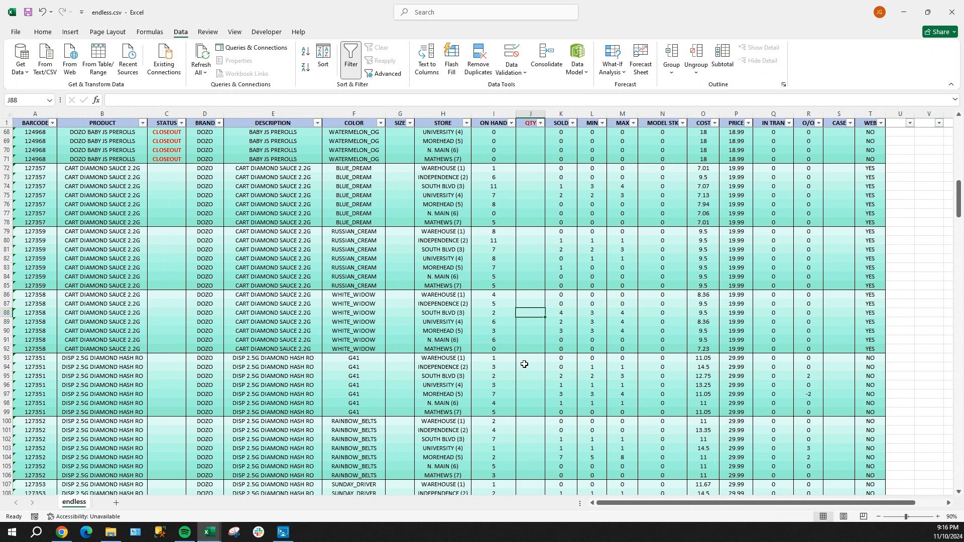
scroll(524, 364, down, 3)
scroll(539, 355, down, 1)
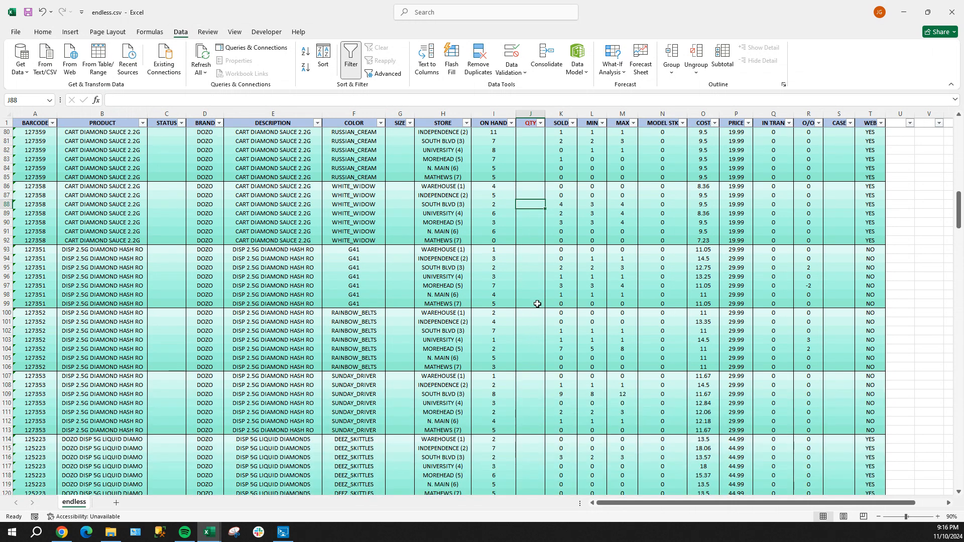
click(534, 267)
text(5)
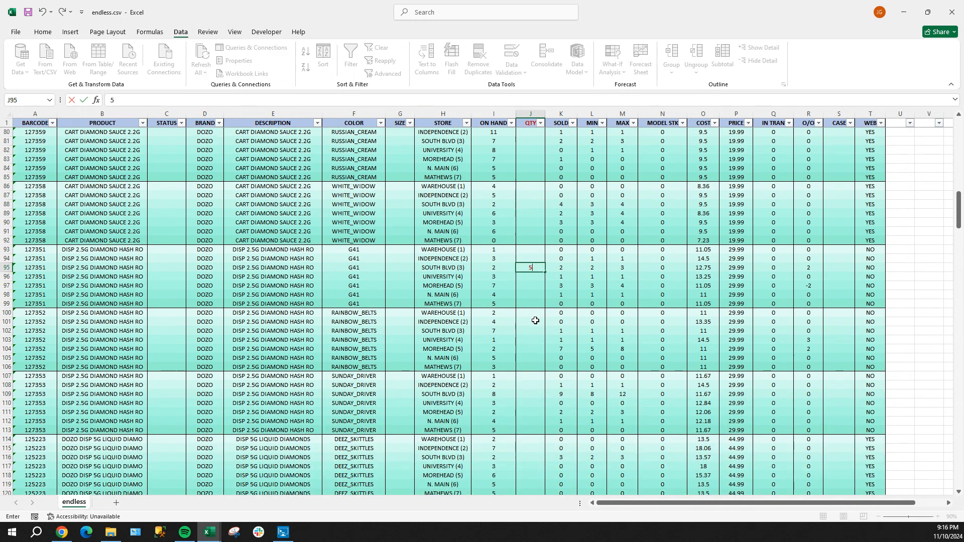
key(Return)
Step: Compare the ON HAND and sales figures of the SOUTH BLVD (3) and UNIVERSITY (4) rows in the RAINBOW_BELTS group
key(Down)
key(Down)
key(Down)
key(Down)
key(Down)
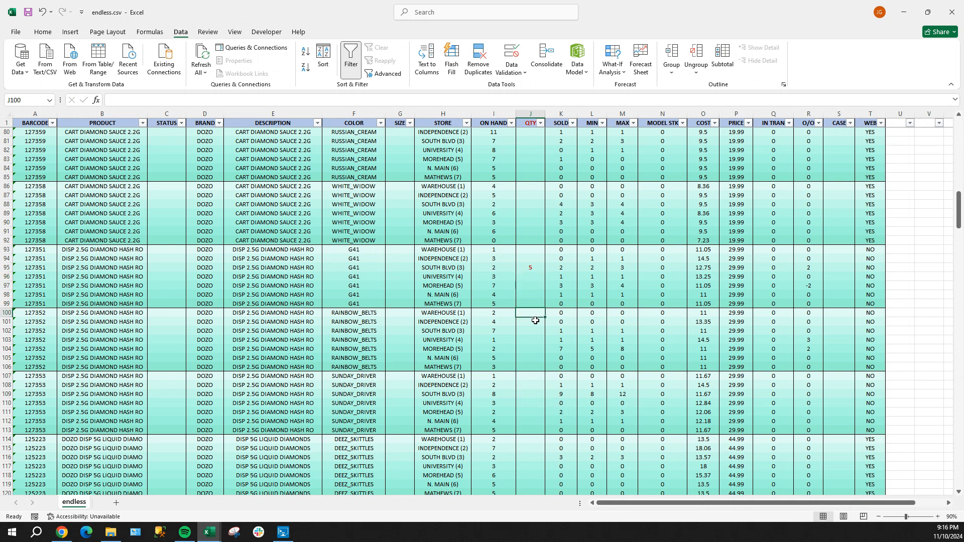
click(535, 339)
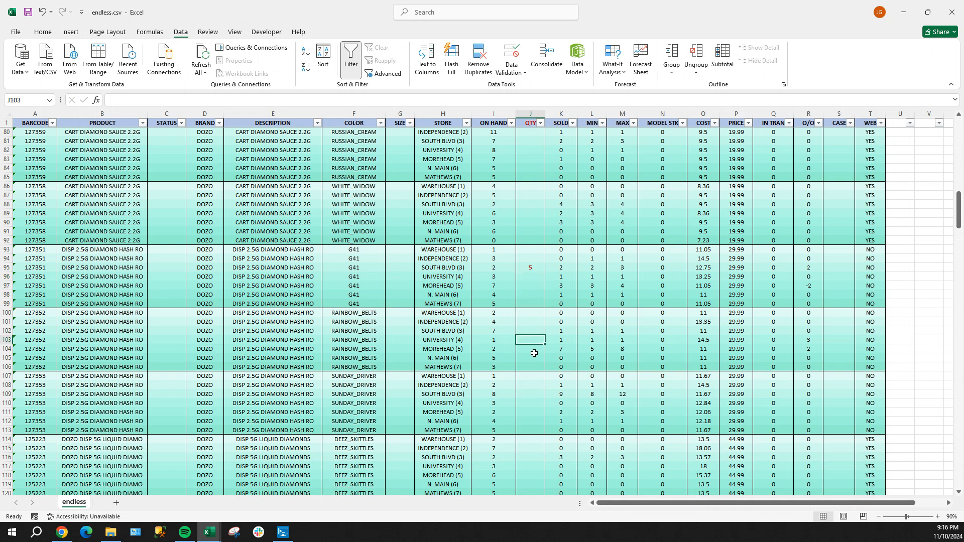
scroll(534, 354, down, 1)
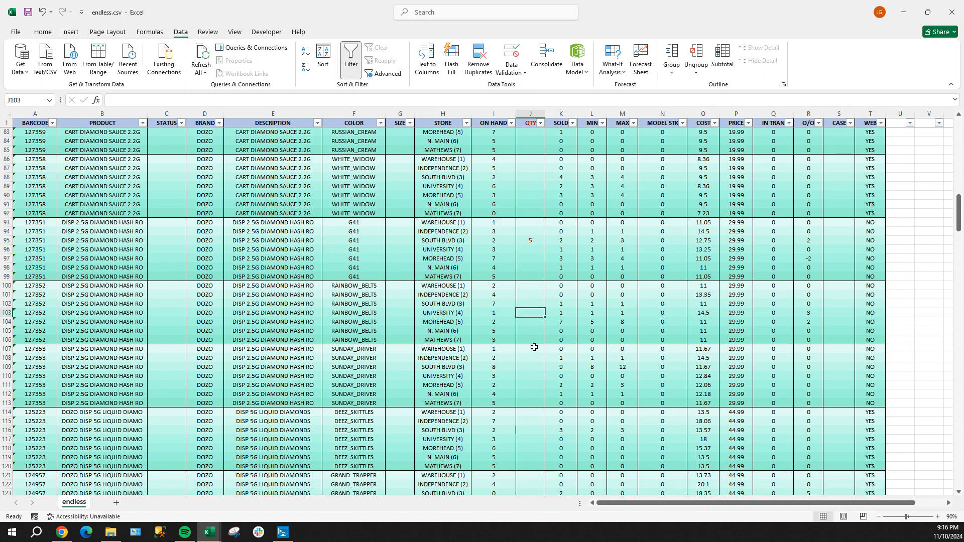
click(510, 313)
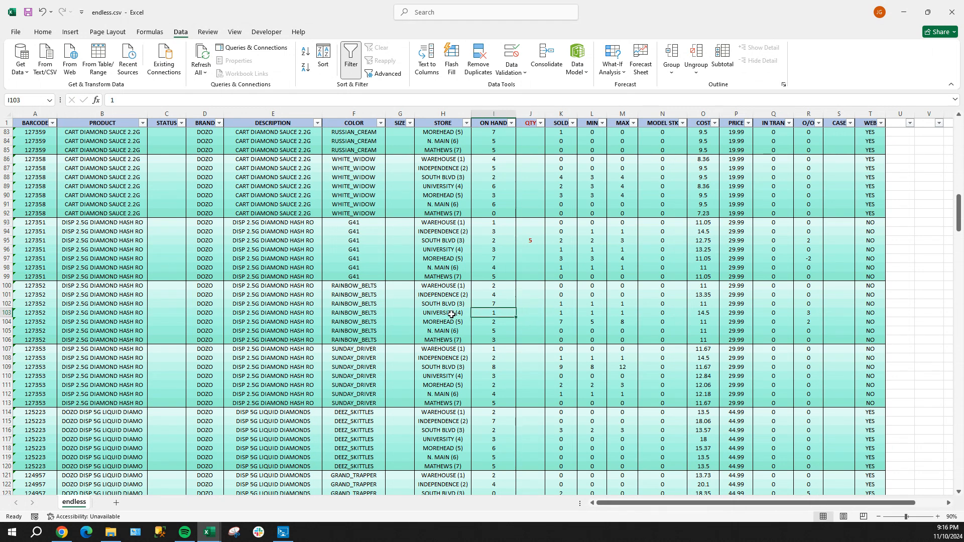
click(458, 304)
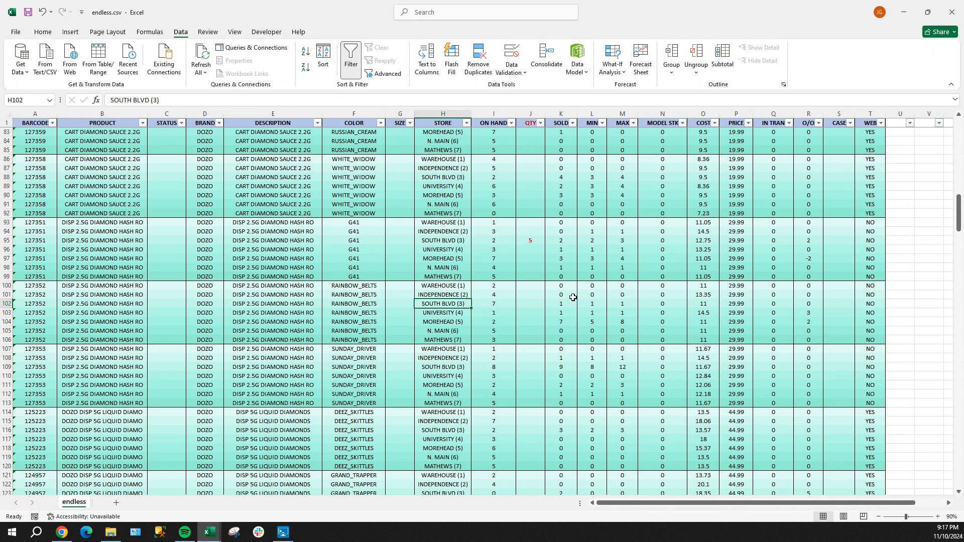
click(448, 313)
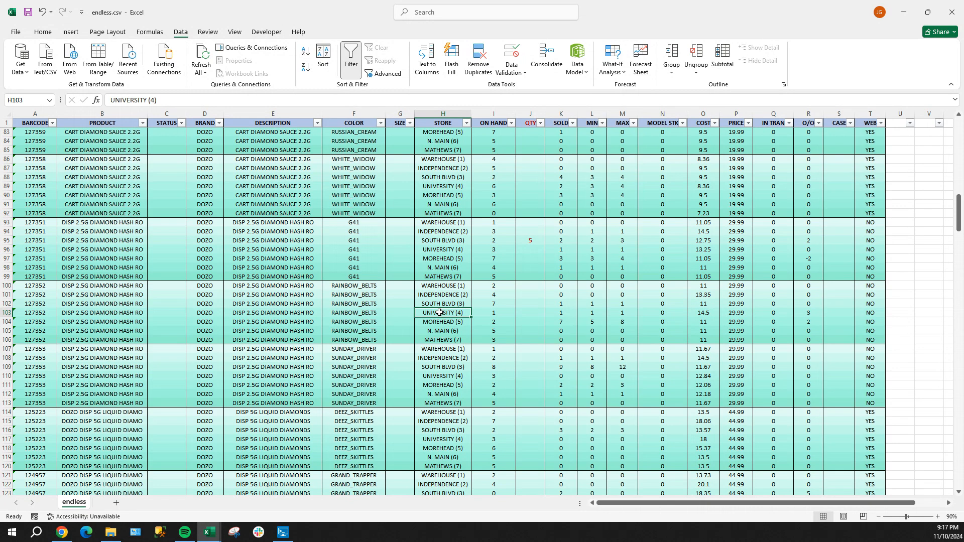
Step: Copy the BRAND through STORE cells of the RAINBOW_BELTS row for UNIVERSITY (4)
click(201, 314)
drag(201, 314, 359, 314)
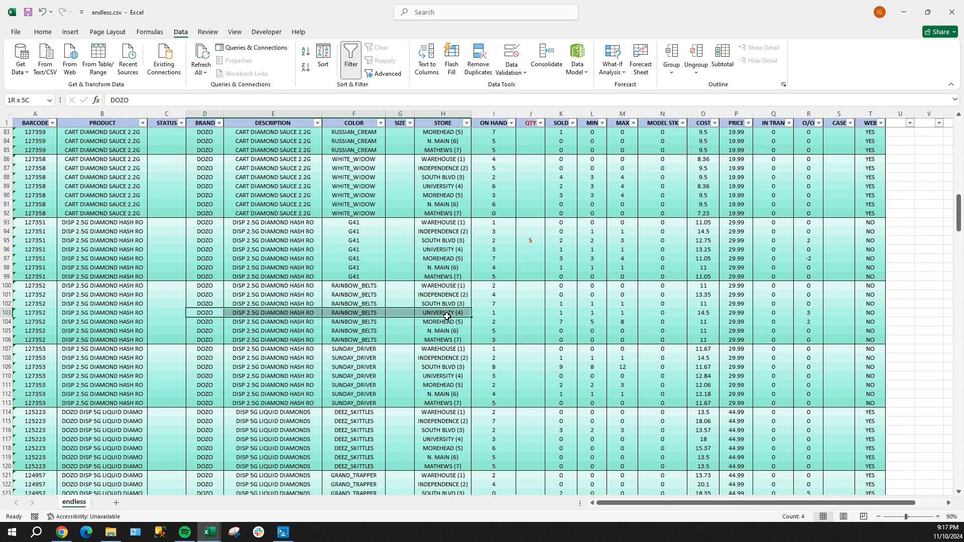
drag(455, 315, 456, 315)
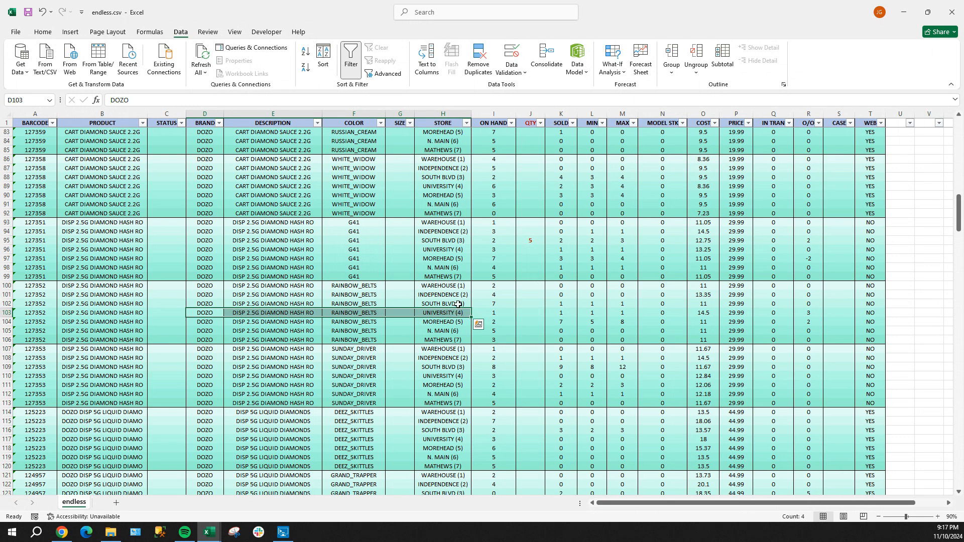
key(ctrl+c)
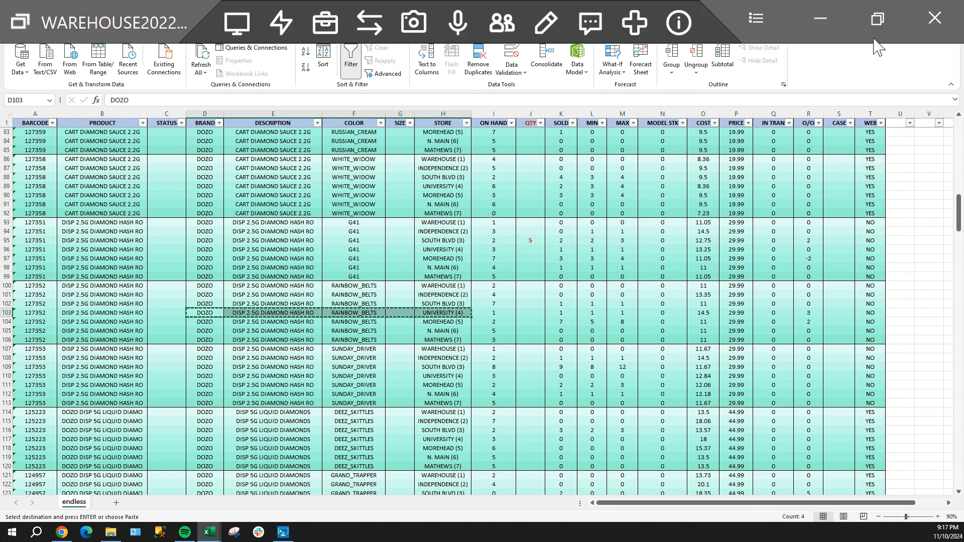
Step: Open the TRANSFER SHEET TEMPLATE workbook from the remote computer's desktop and show it full screen
click(876, 18)
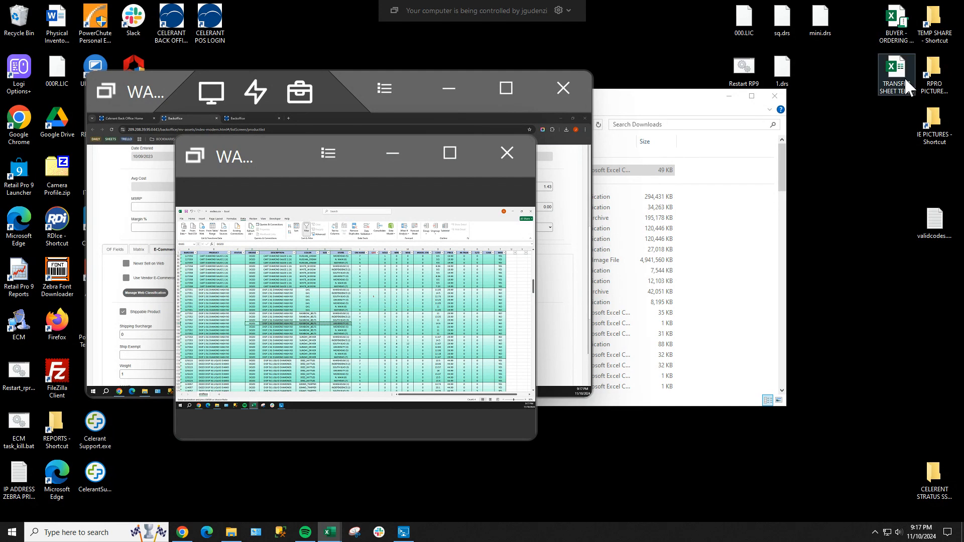
click(903, 76)
double_click(898, 73)
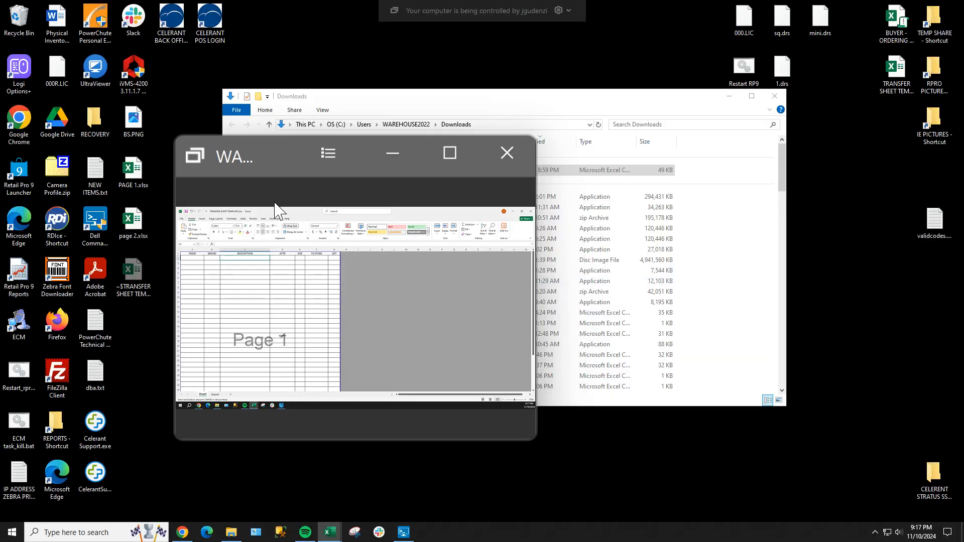
double_click(245, 155)
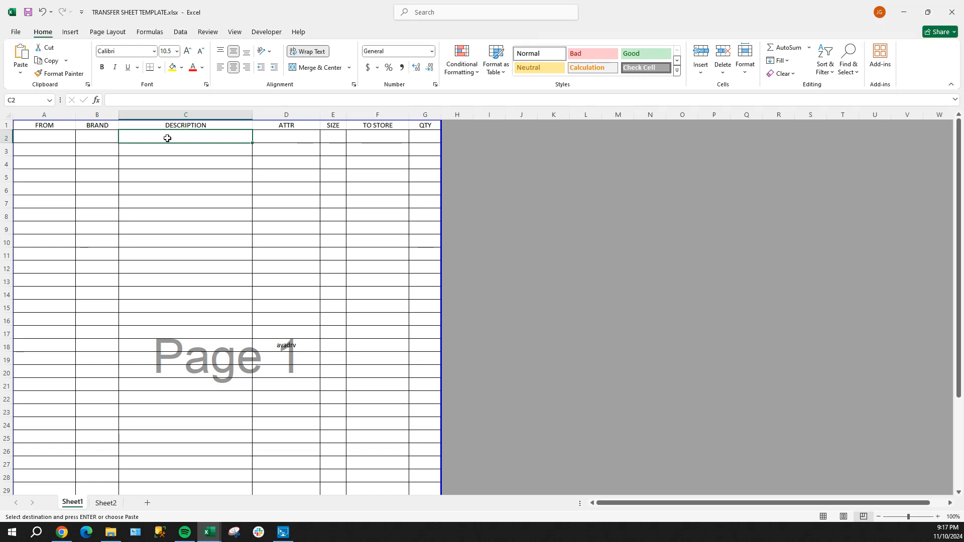
Step: Paste the copied product cells as values only into the transfer sheet's first empty row, starting at BRAND in B2
click(98, 136)
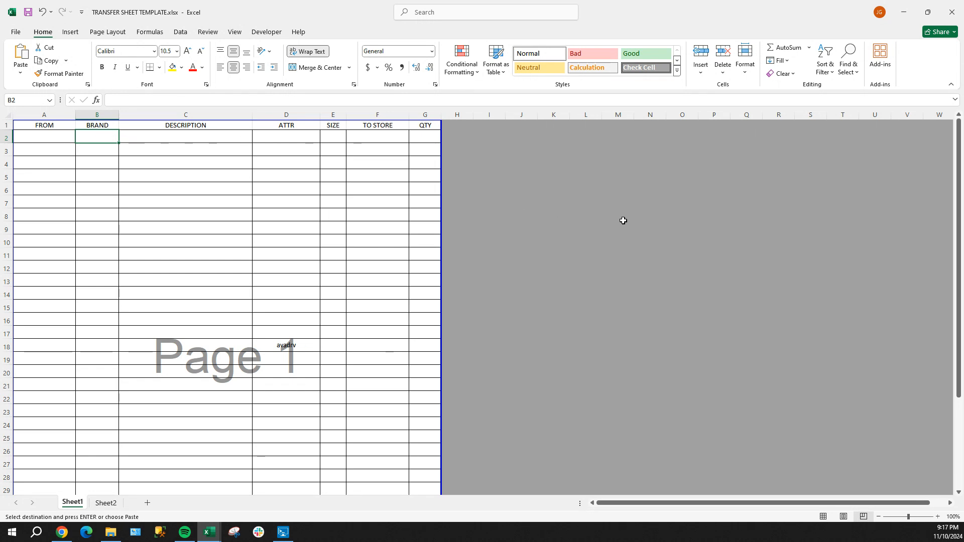
key(ctrl+v)
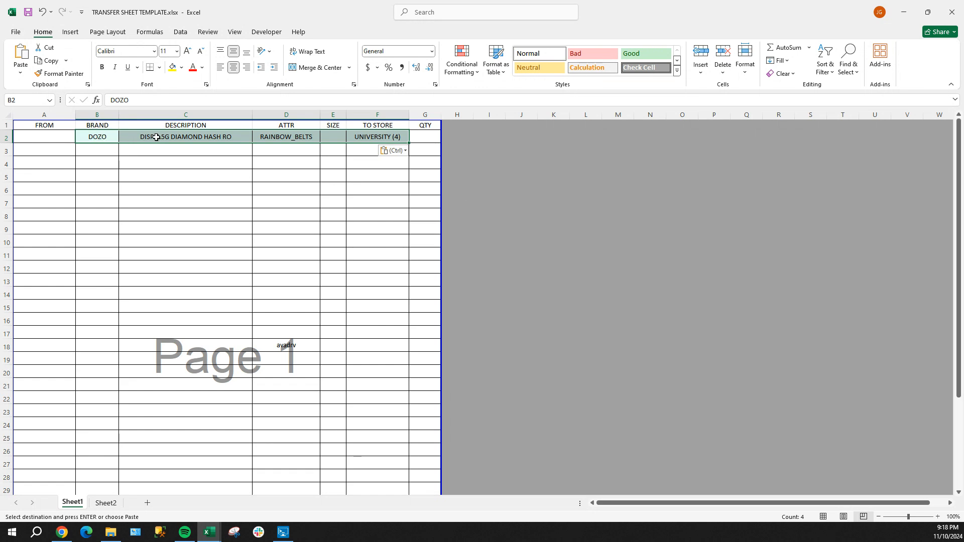
click(406, 151)
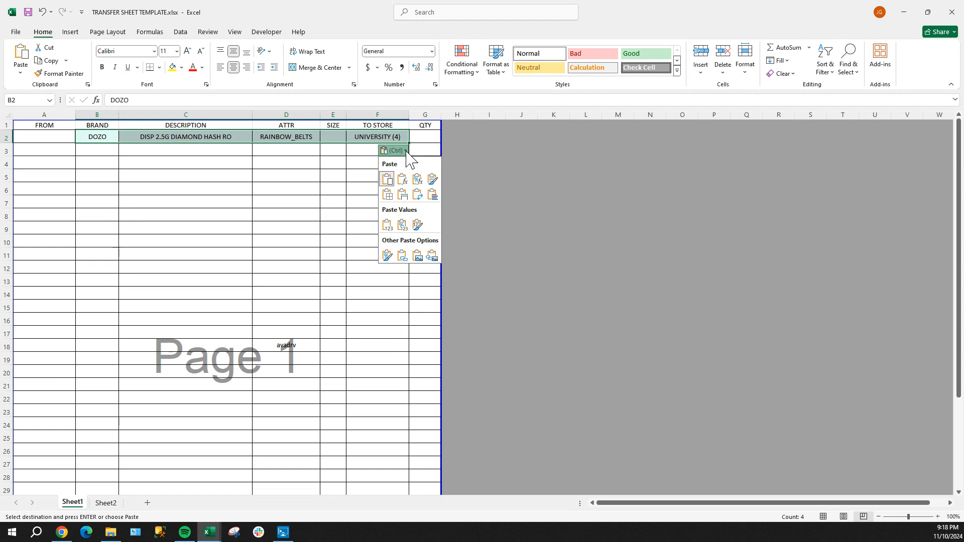
click(387, 225)
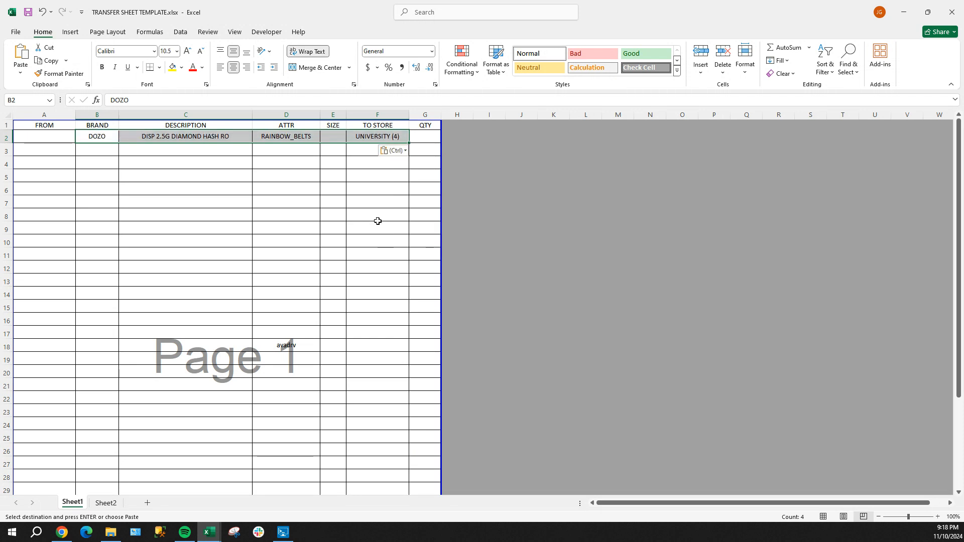
click(163, 149)
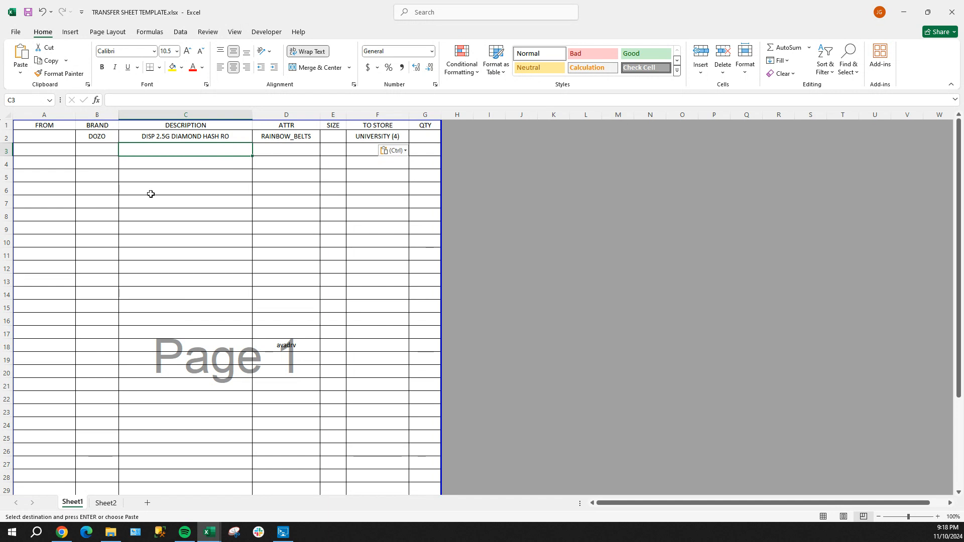
Step: Set the transfer row's FROM store to SOUTH BLVD. (3) and its QTY to 2, and check both entries
click(59, 137)
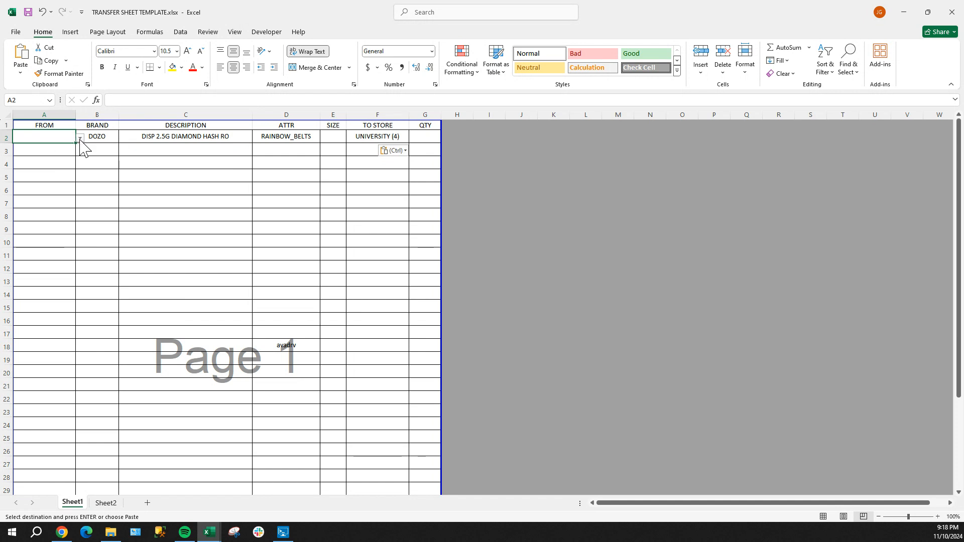
click(80, 138)
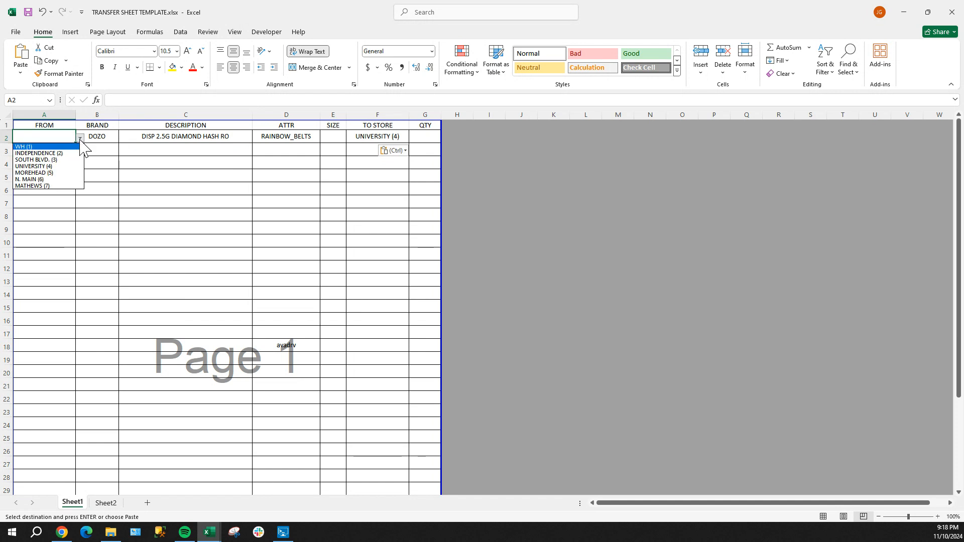
click(45, 159)
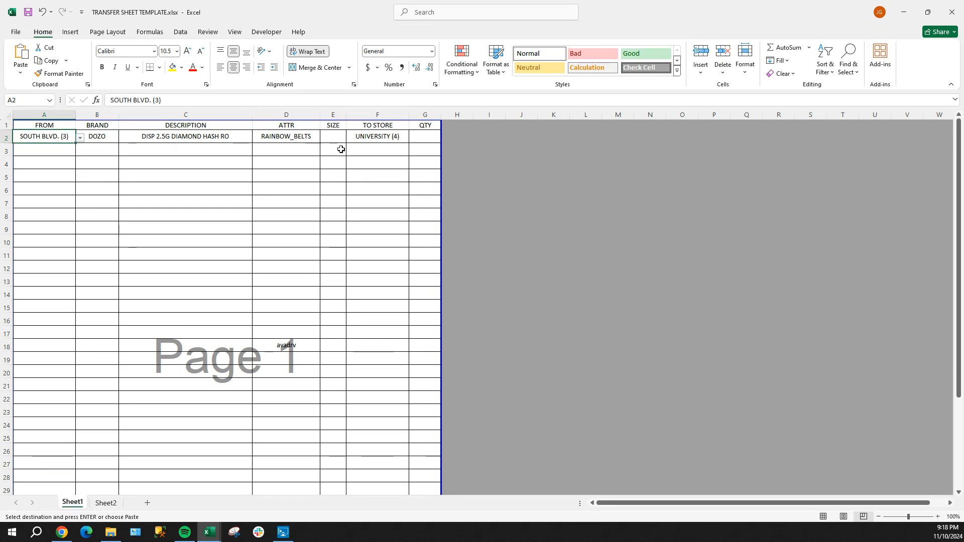
click(434, 137)
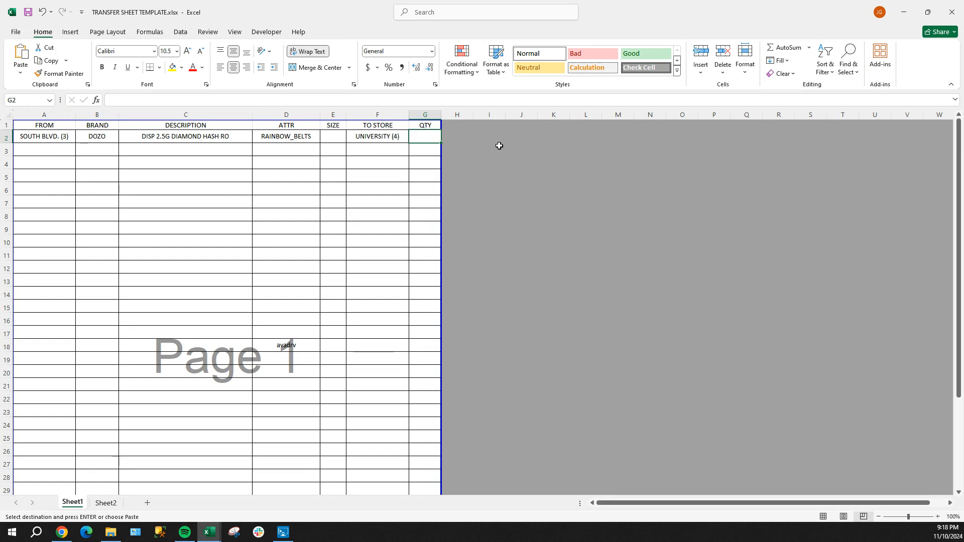
text(2)
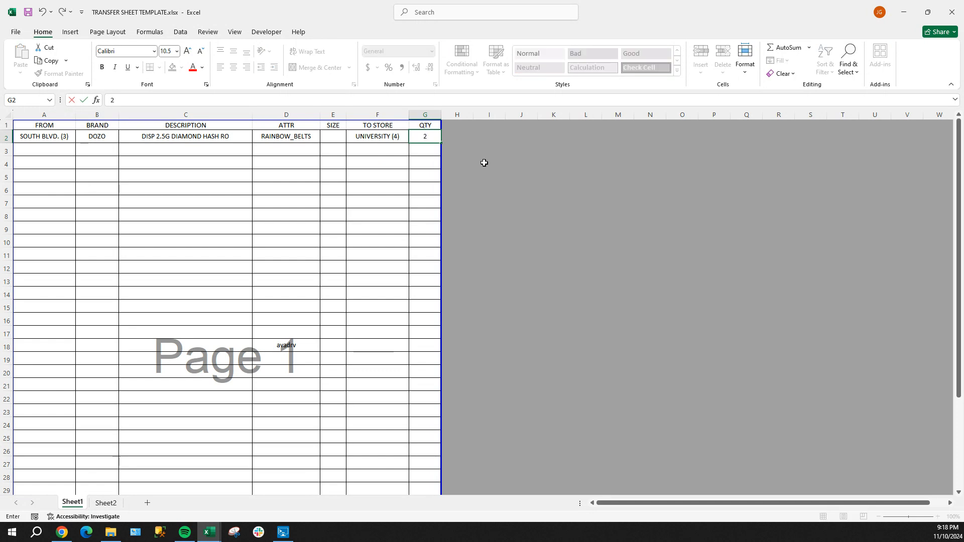
click(143, 160)
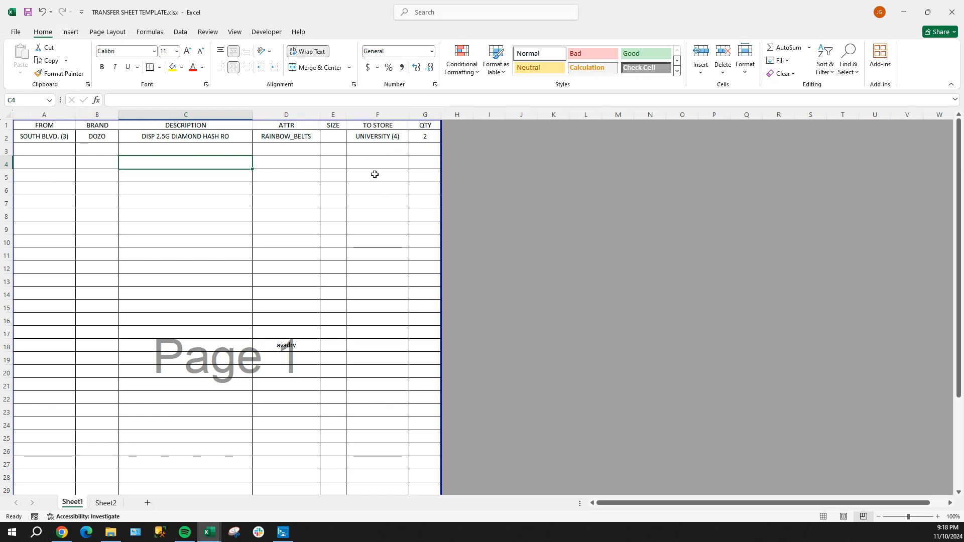
click(50, 137)
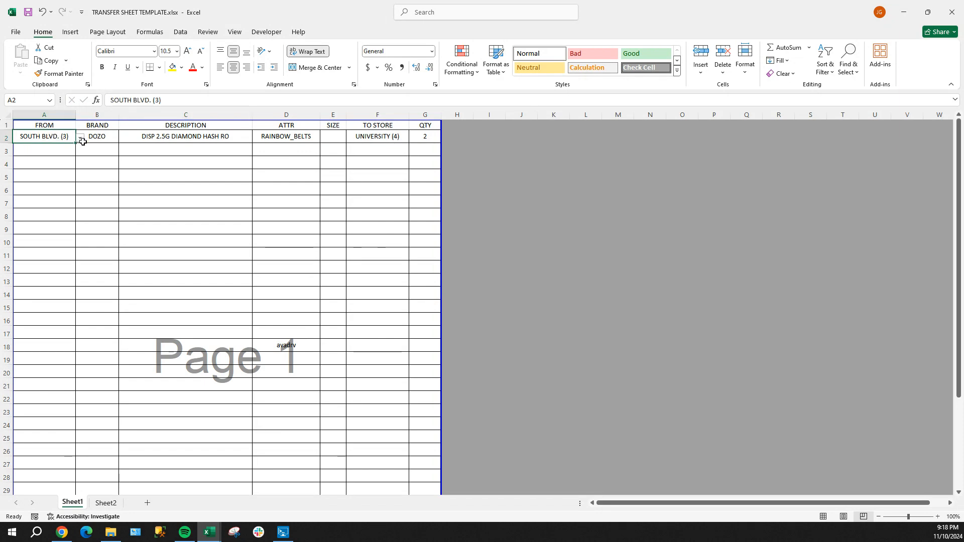
click(426, 138)
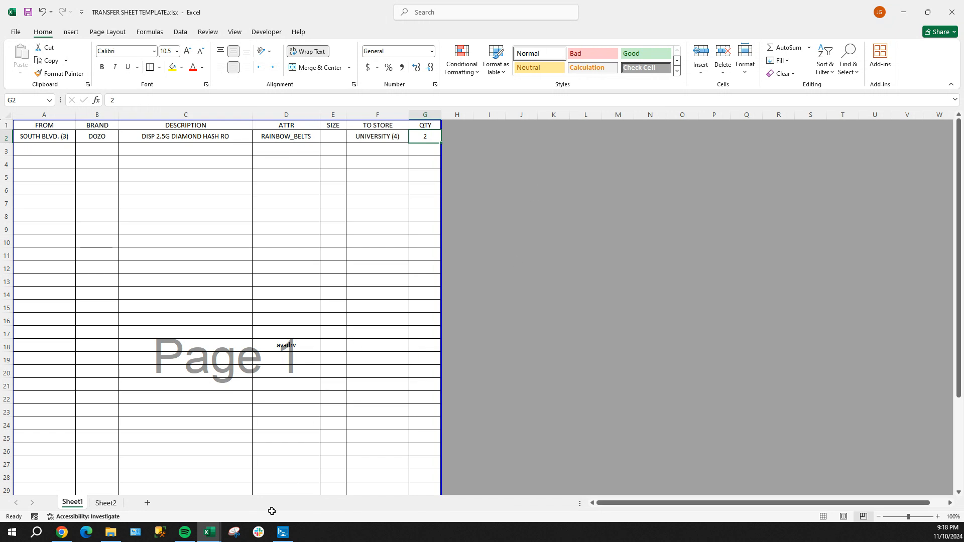
Step: Switch back to the endless.csv workbook and continue reviewing the rows from the RAINBOW_BELTS UNIVERSITY (4) QTY cell downward
click(210, 533)
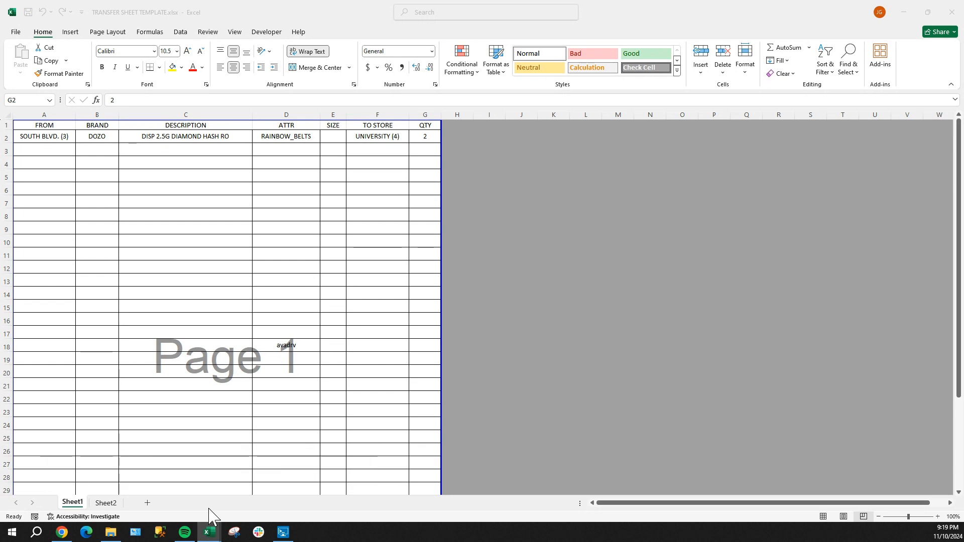
click(210, 535)
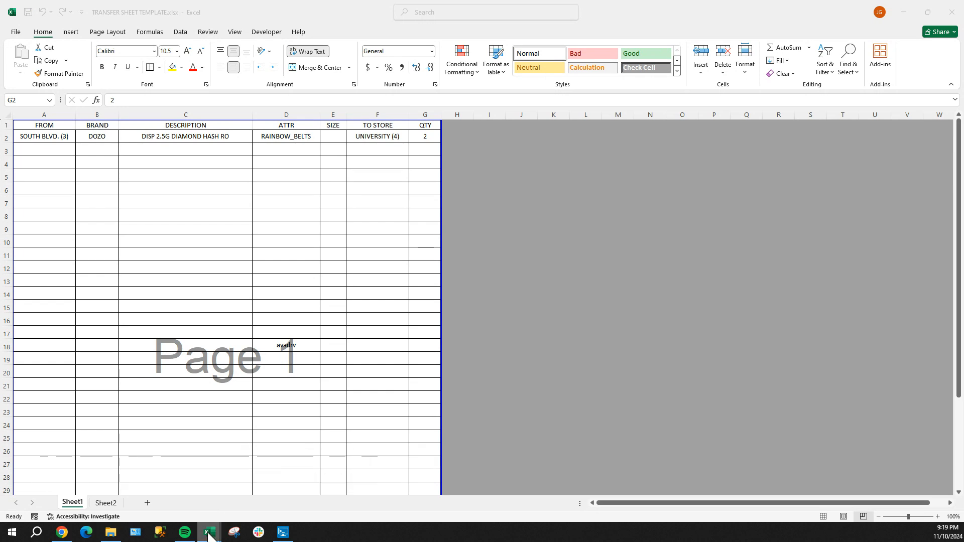
click(219, 491)
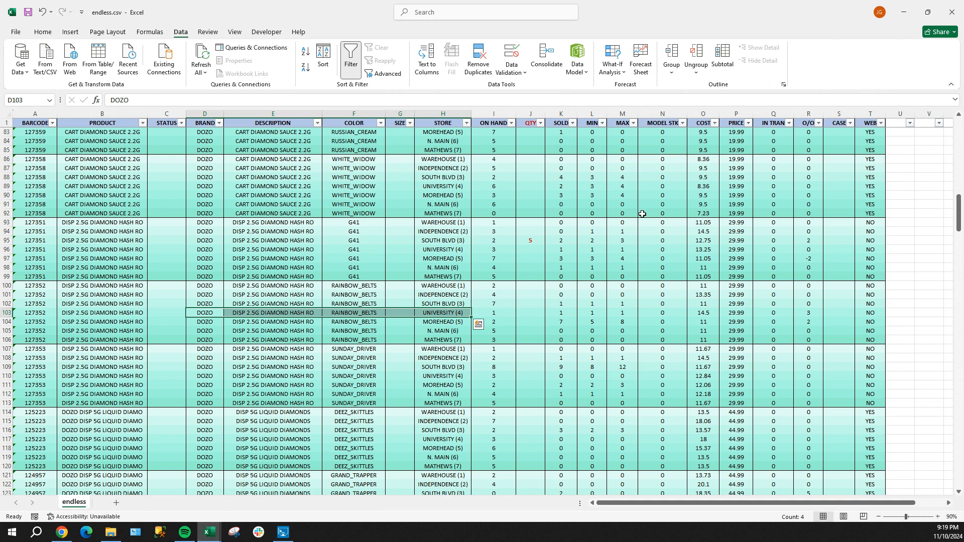
click(541, 310)
scroll(542, 309, down, 5)
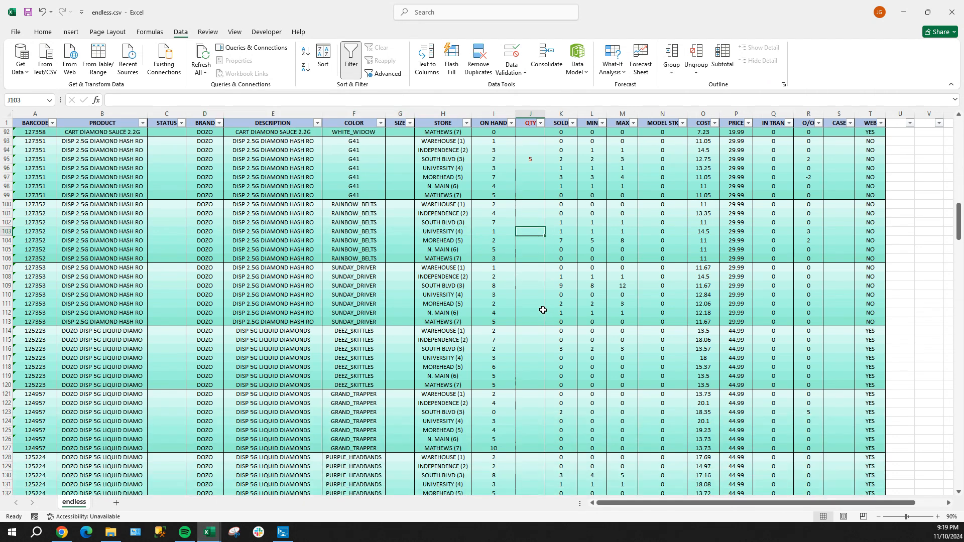
Step: Continue reviewing down to DISP 5G LIQUID DIAMONDS STARDUST and copy the MOREHEAD (5) row's cells from BRAND through STORE
click(531, 251)
click(535, 322)
scroll(536, 322, down, 9)
scroll(536, 323, down, 1)
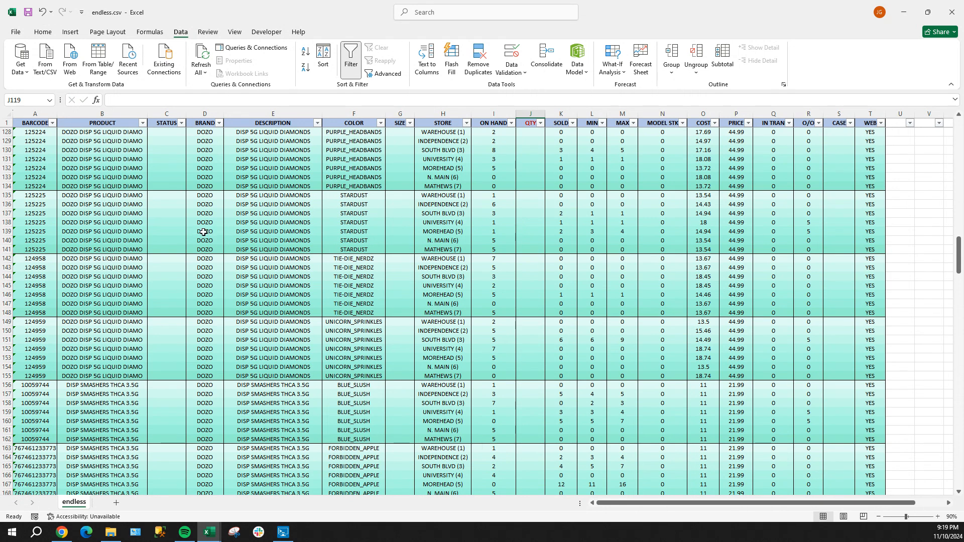
drag(221, 232, 441, 233)
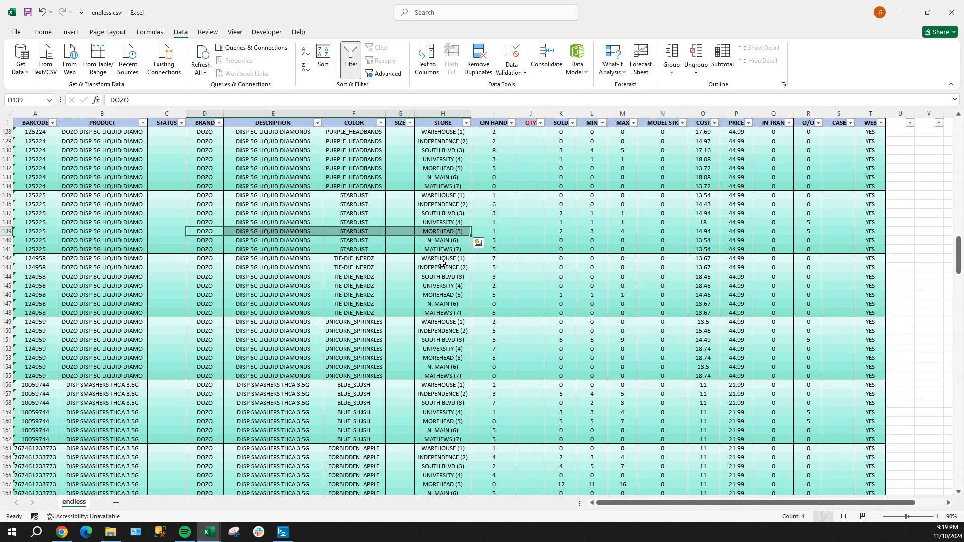
click(279, 276)
click(212, 231)
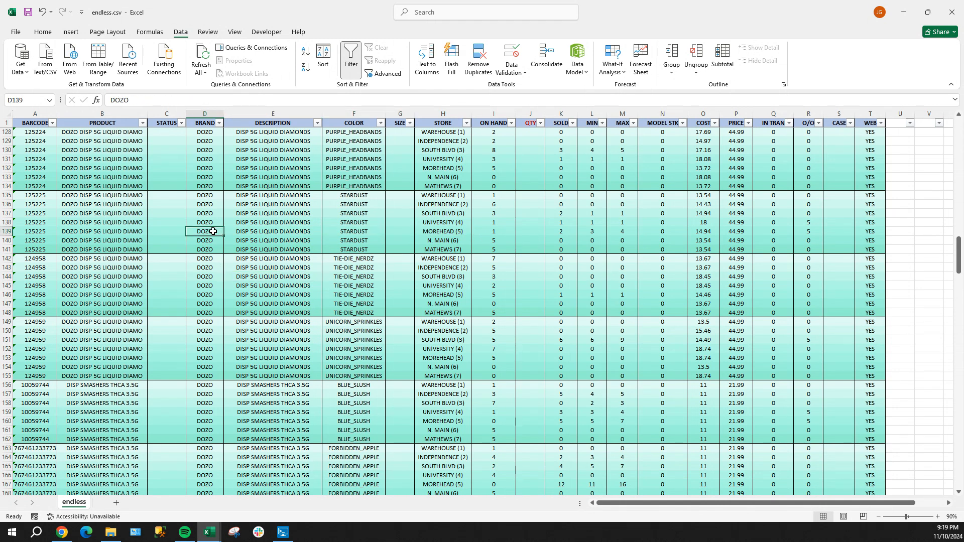
drag(212, 231, 445, 233)
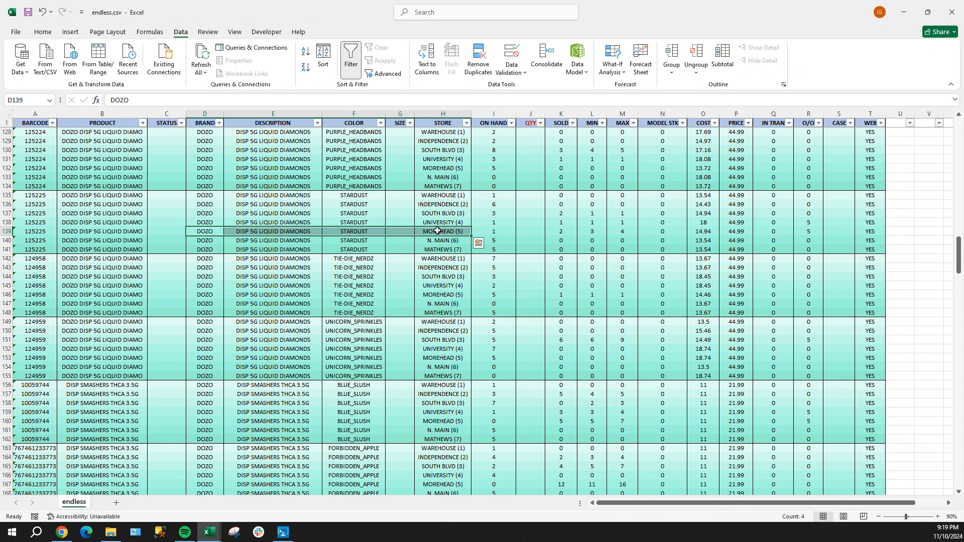
right_click(439, 232)
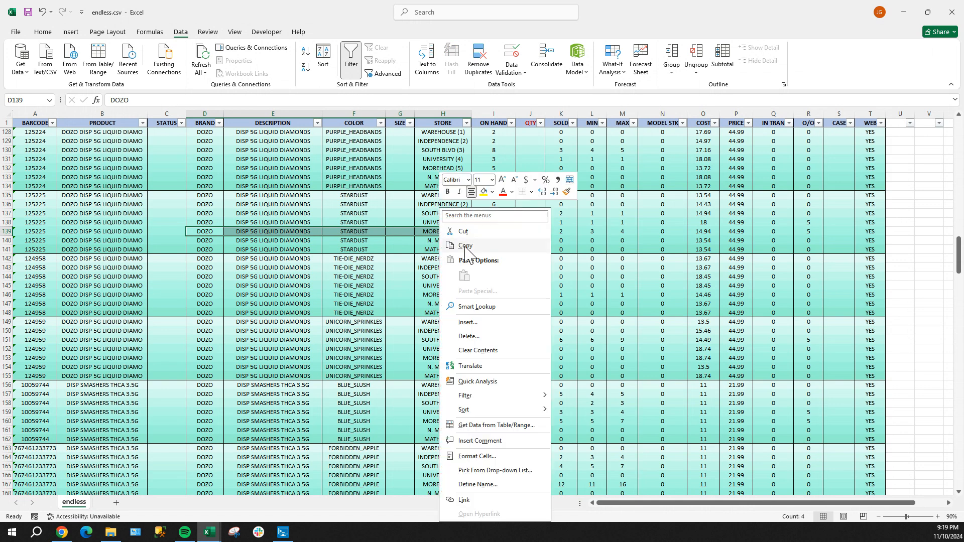
click(459, 245)
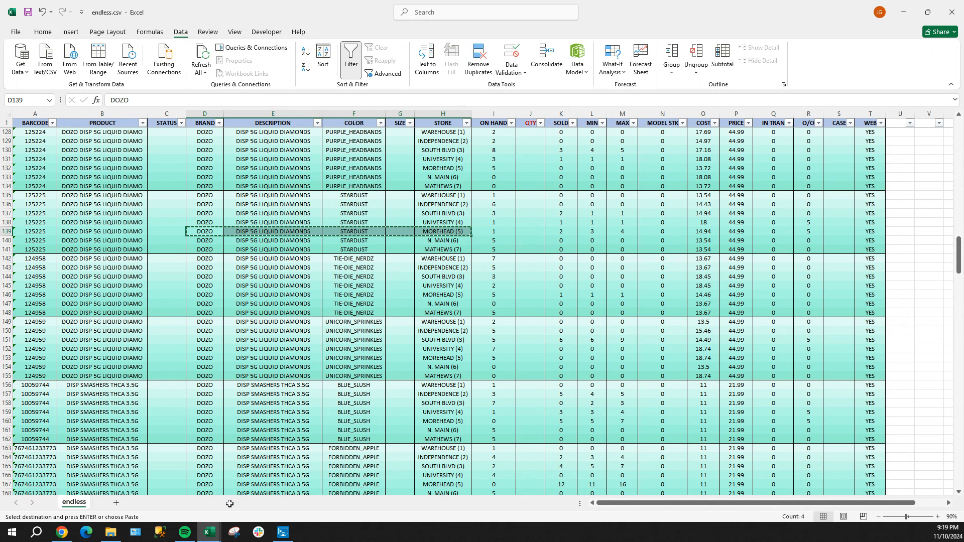
Step: Switch to the TRANSFER SHEET TEMPLATE workbook and paste the copied cells as values only into row 3, starting at BRAND in B3
click(211, 535)
click(210, 533)
click(210, 535)
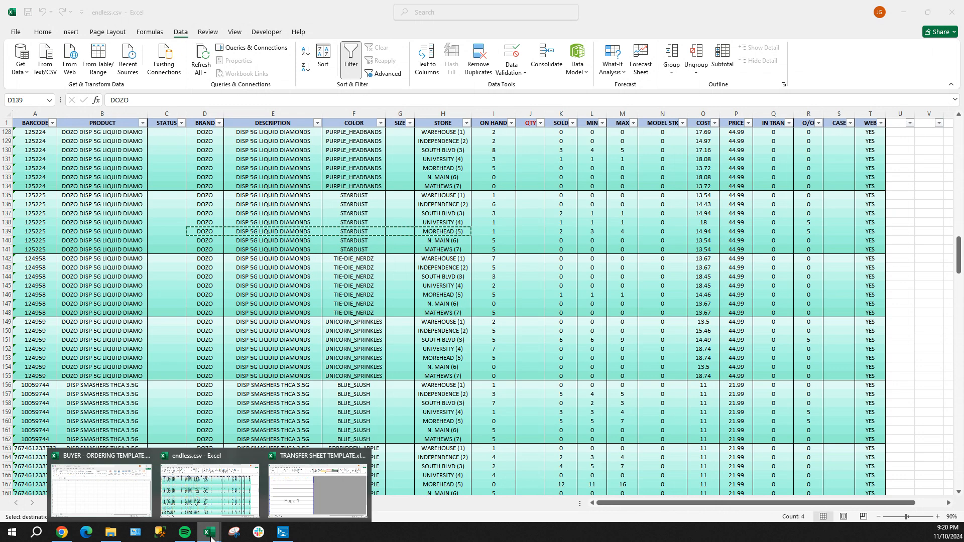
click(317, 487)
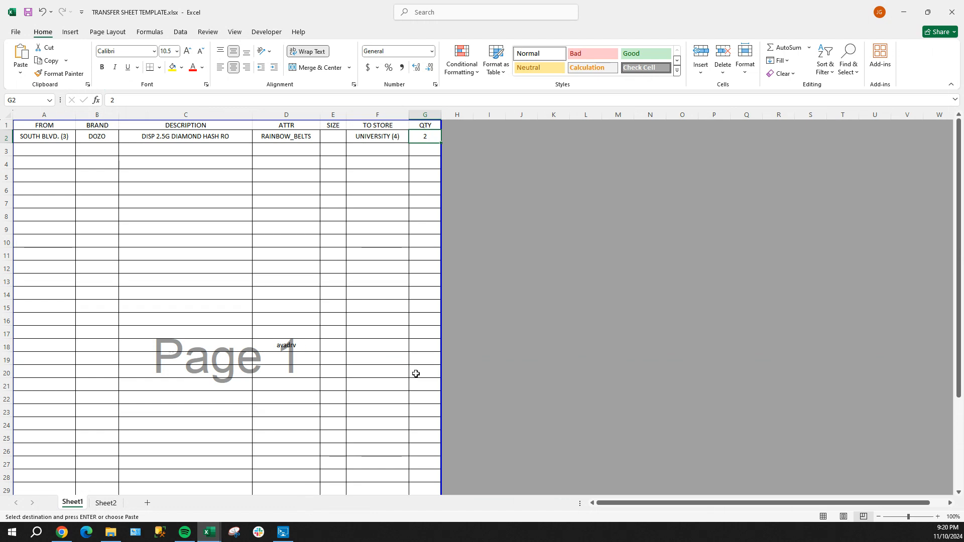
click(106, 151)
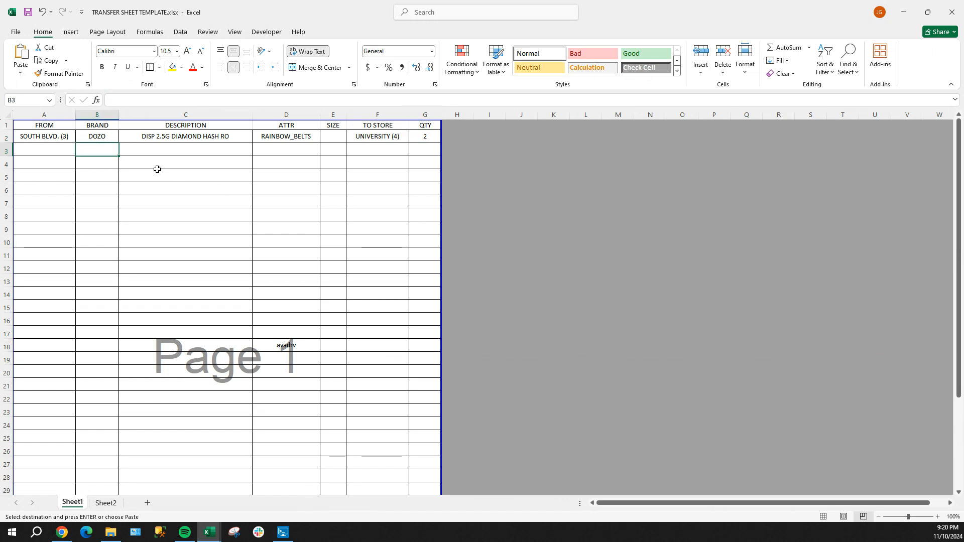
right_click(102, 150)
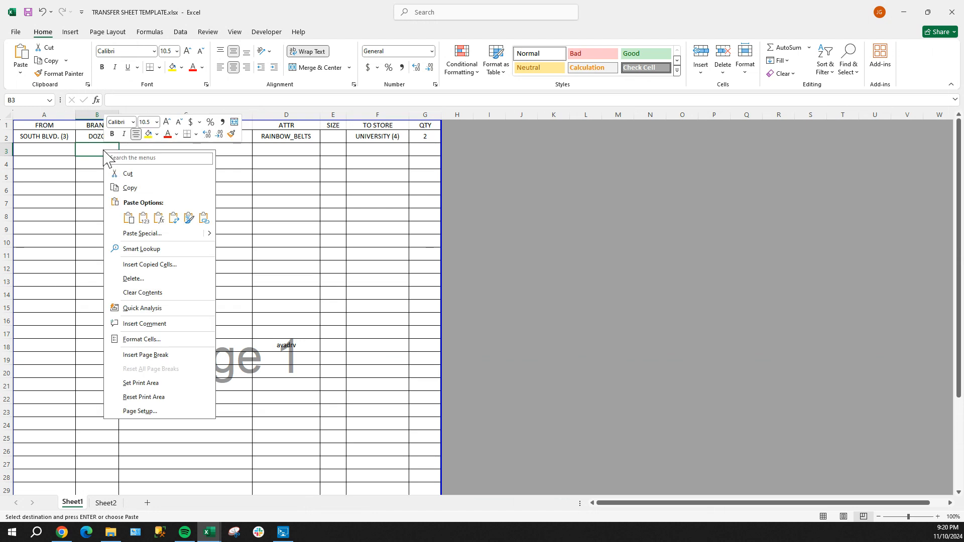
click(125, 217)
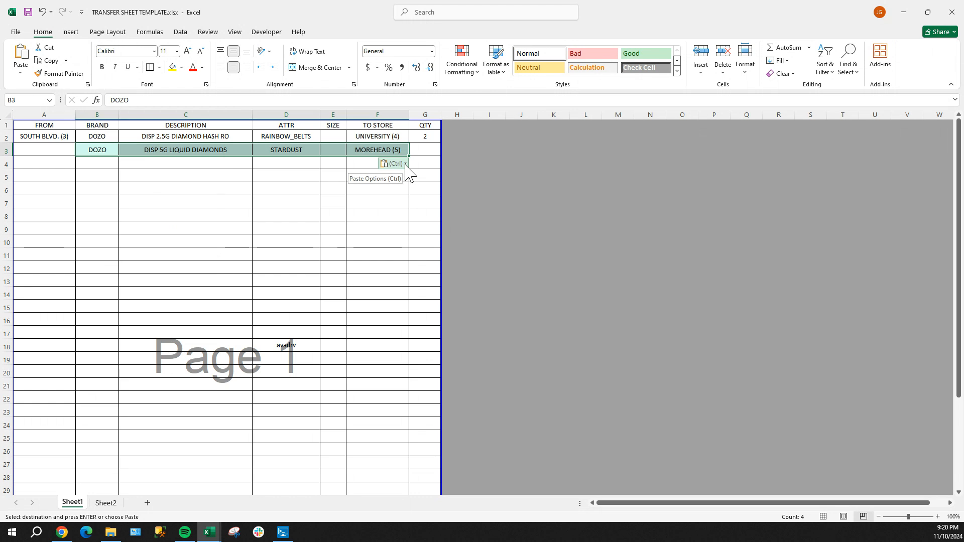
click(405, 164)
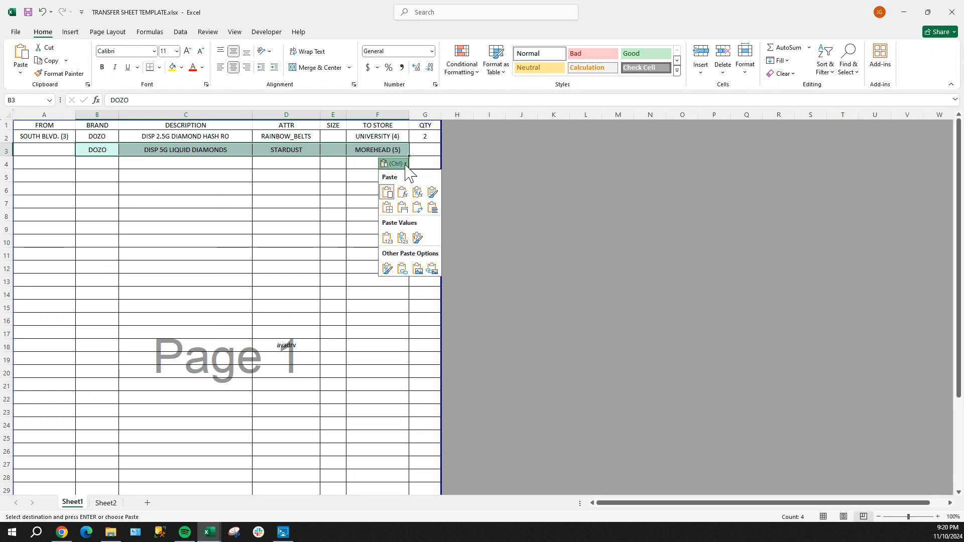
click(388, 238)
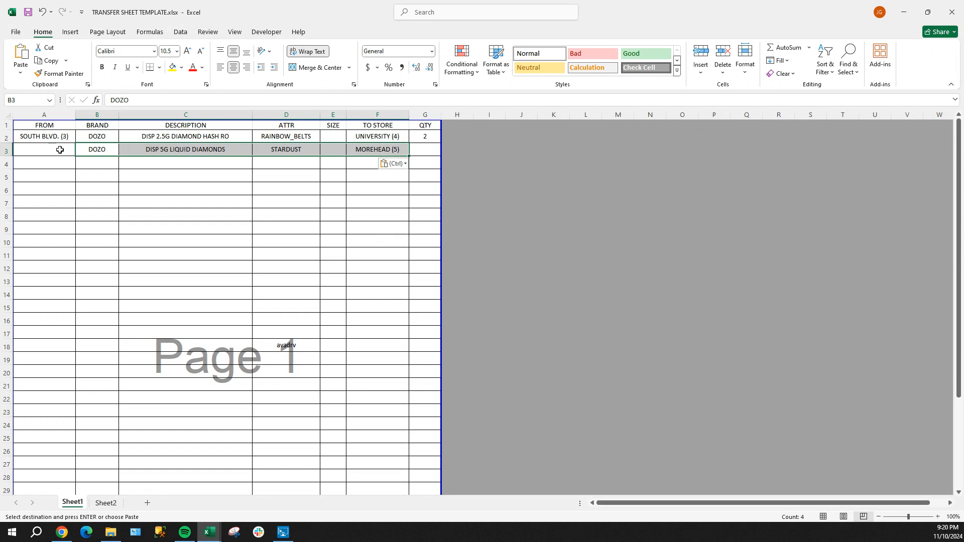
Step: Recheck the STARDUST stock in endless.csv, then set the FROM store in the transfer sheet's row 3 to INDEPENDENCE (2)
click(209, 533)
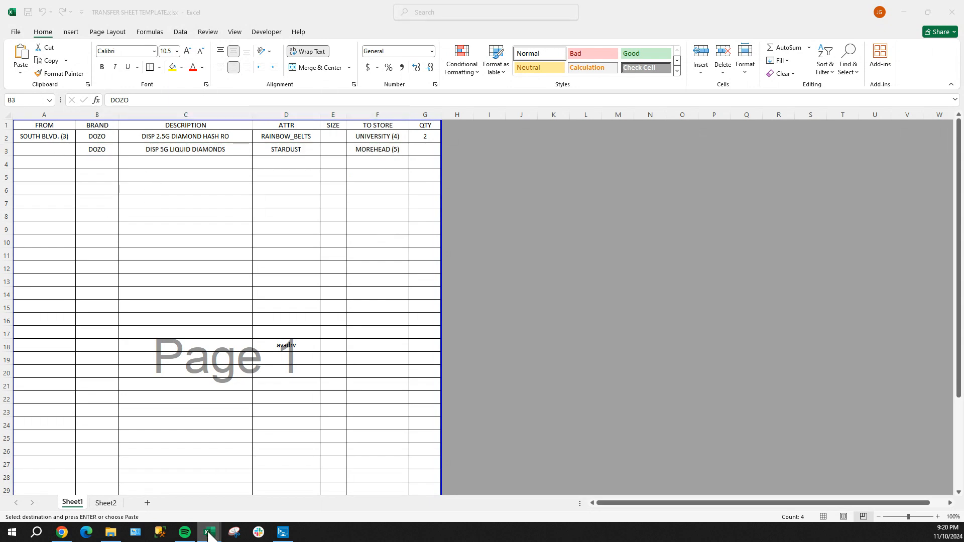
mouse_move(209, 534)
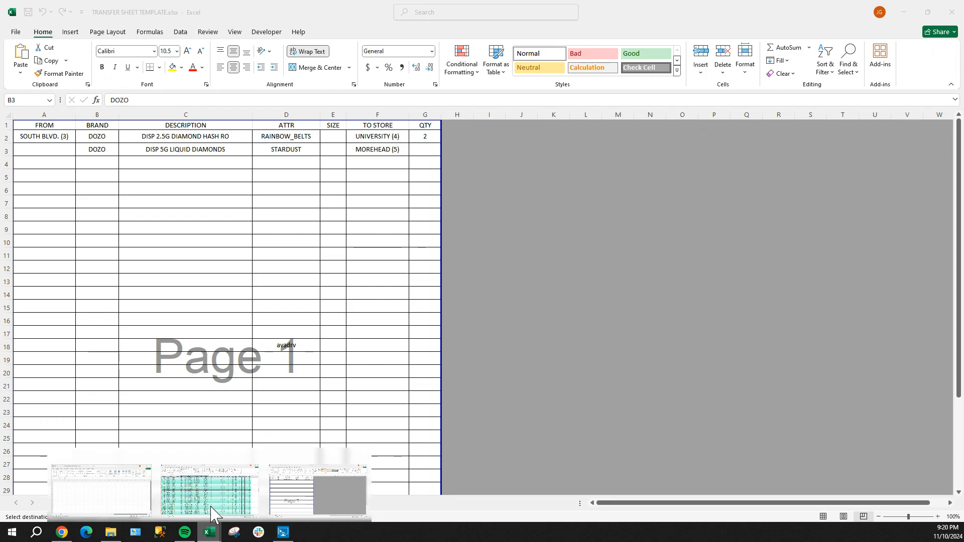
click(212, 507)
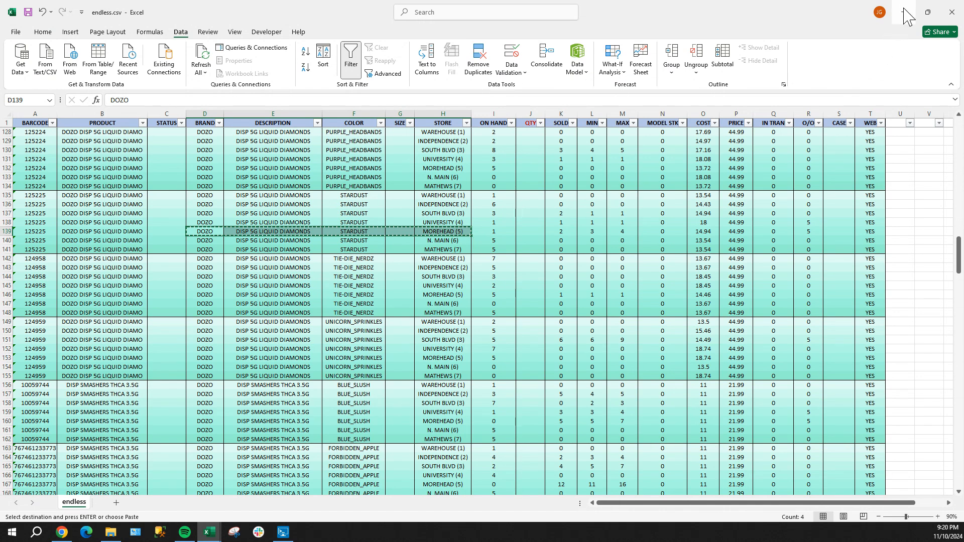
click(216, 537)
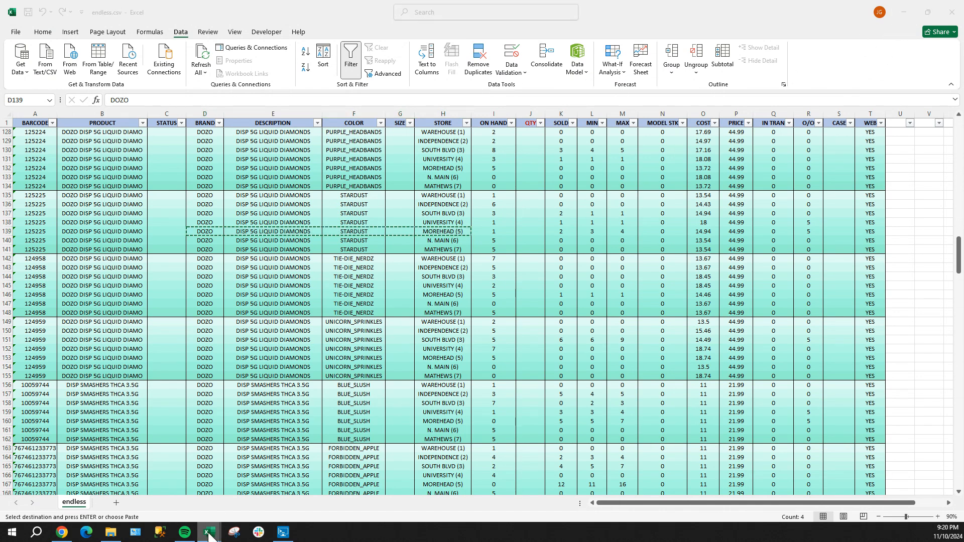
mouse_move(211, 537)
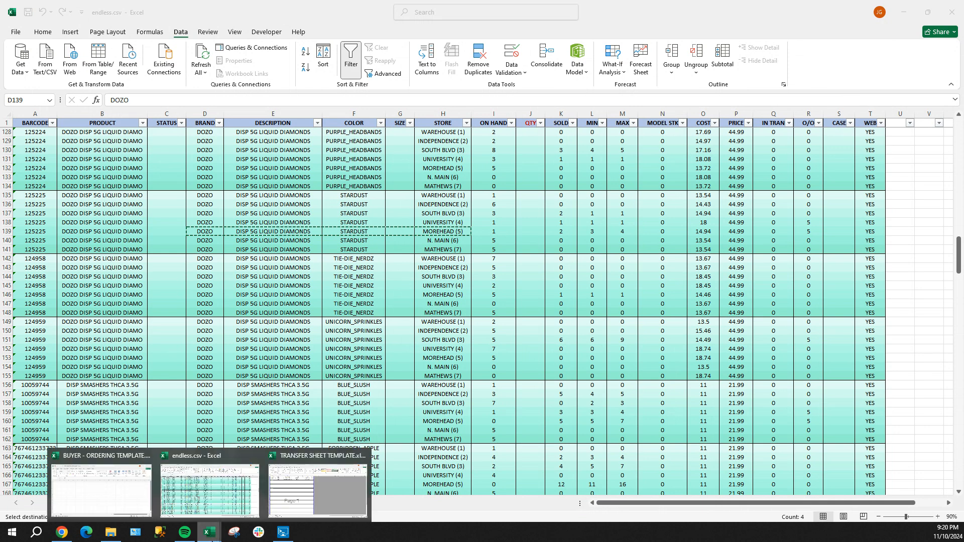
click(316, 474)
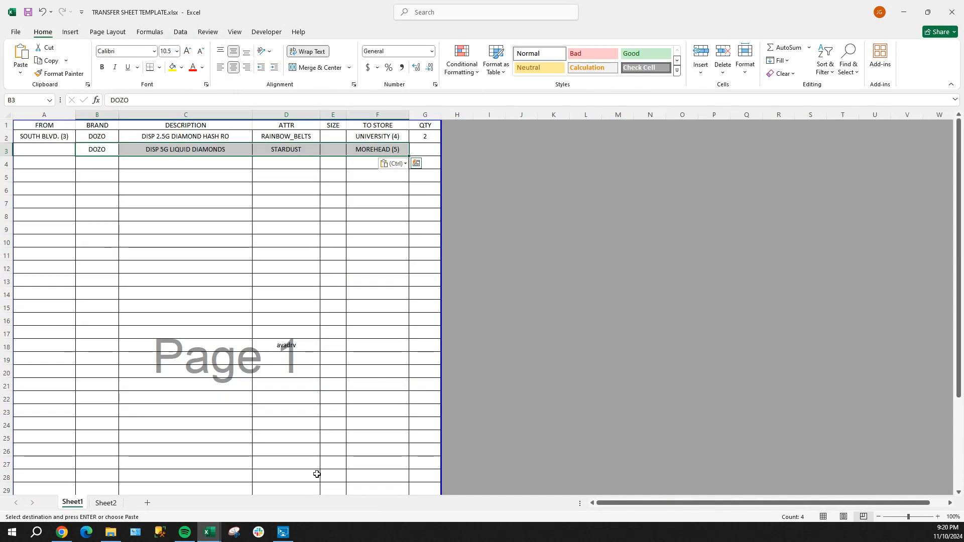
click(46, 143)
click(70, 153)
click(79, 151)
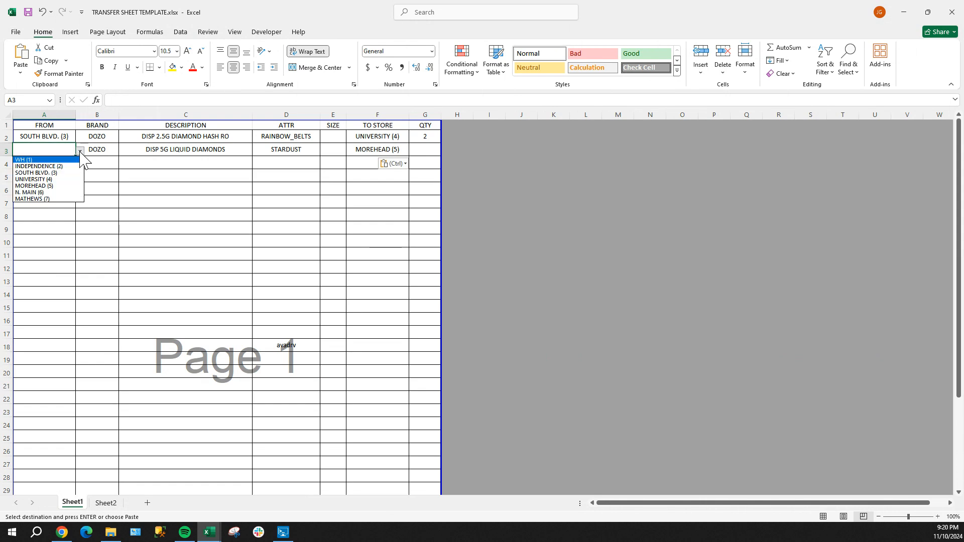
click(50, 166)
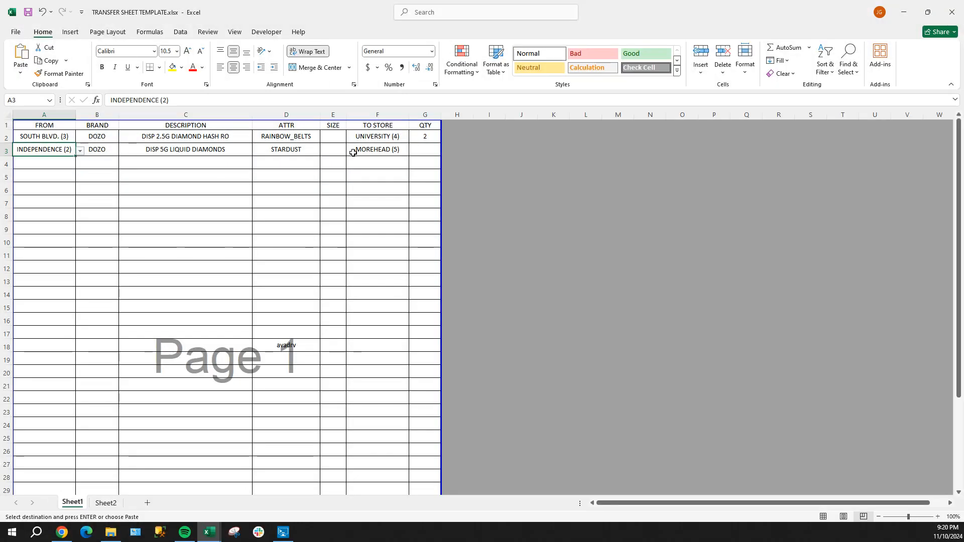
Step: Set the QTY of the STARDUST transfer row to 2 and check its FROM entry
click(423, 148)
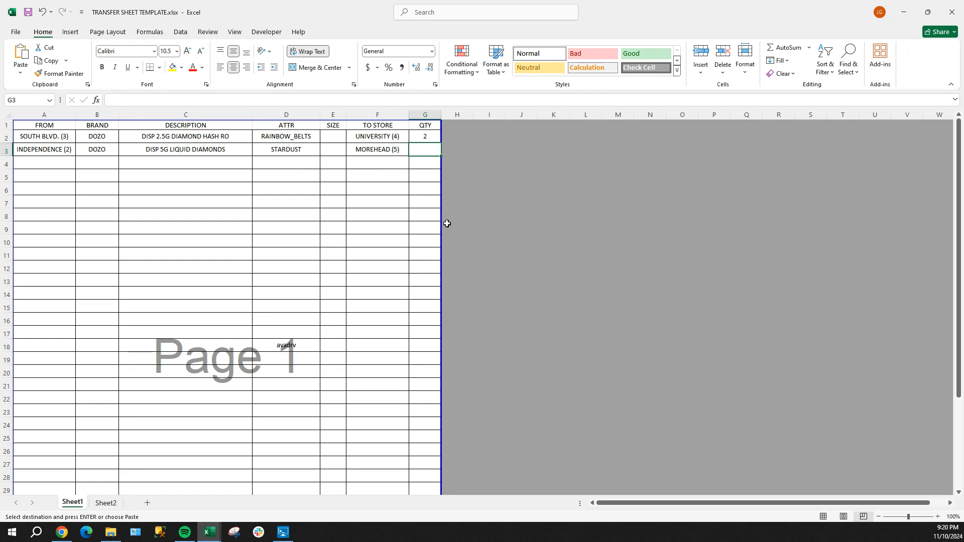
text(2)
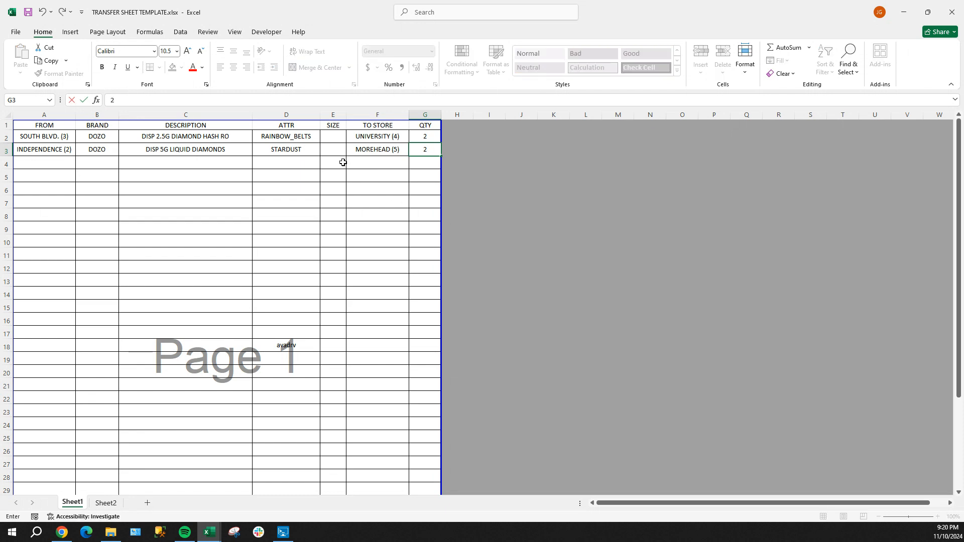
click(165, 175)
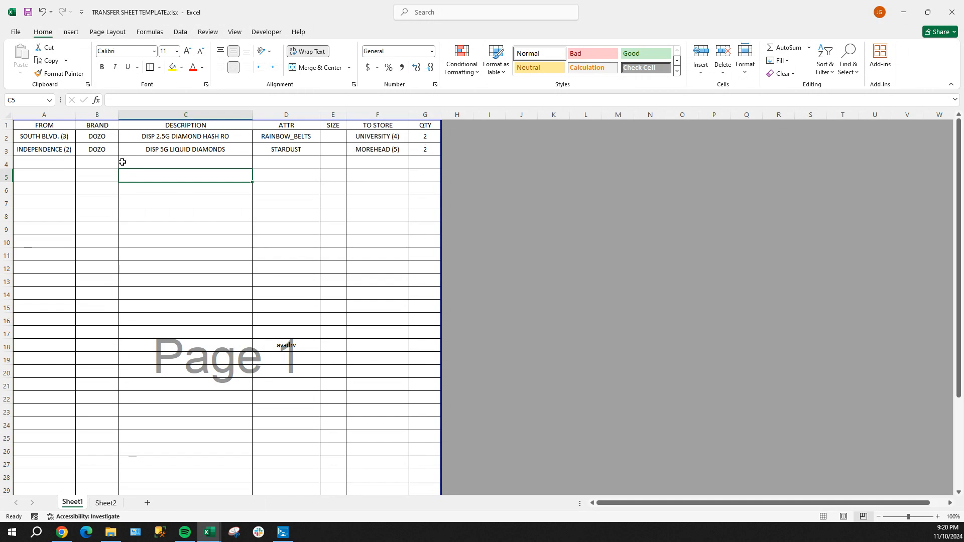
click(63, 150)
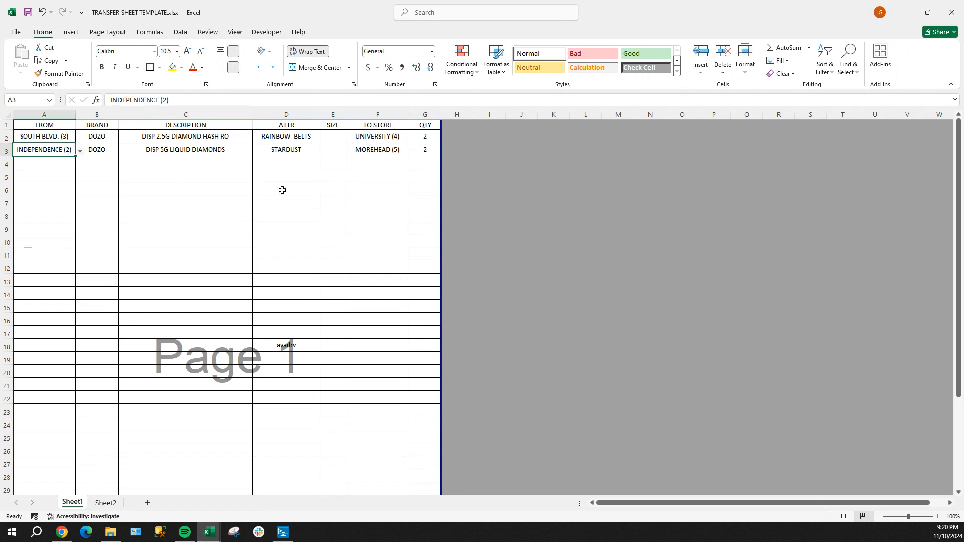
Step: Switch back to endless.csv and set the order QTY of DISP SMASHERS THCA 3.5G WEEDY_MELON for MOREHEAD (5) to 5
click(211, 533)
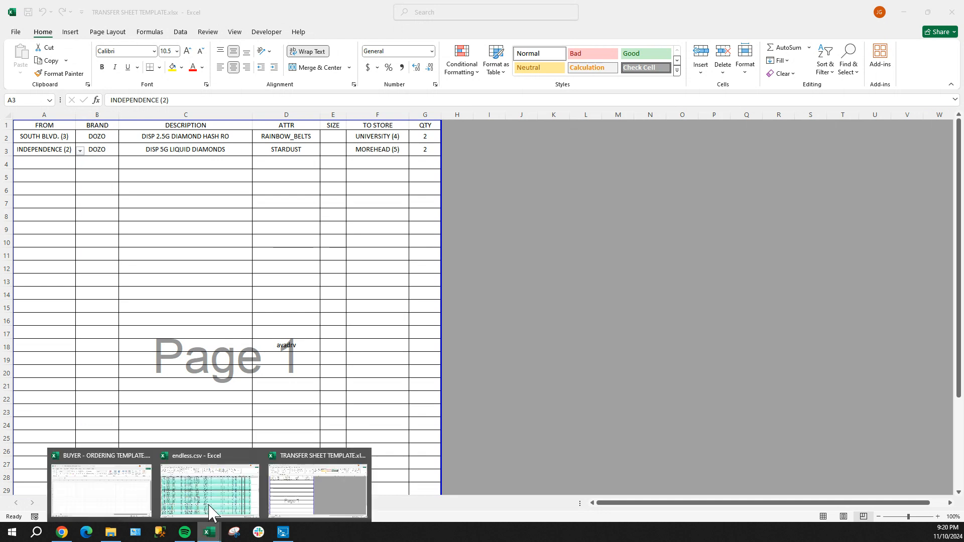
click(213, 480)
click(527, 295)
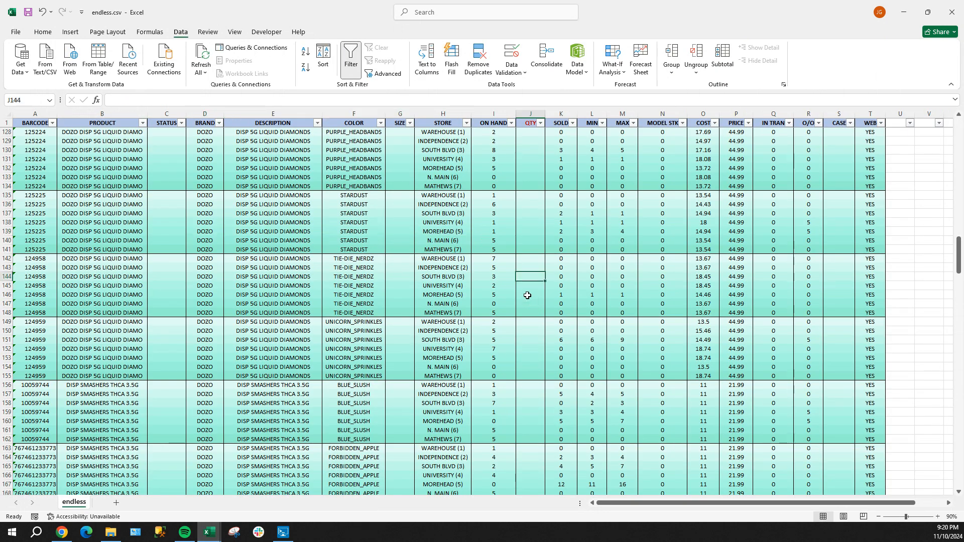
scroll(528, 310, down, 5)
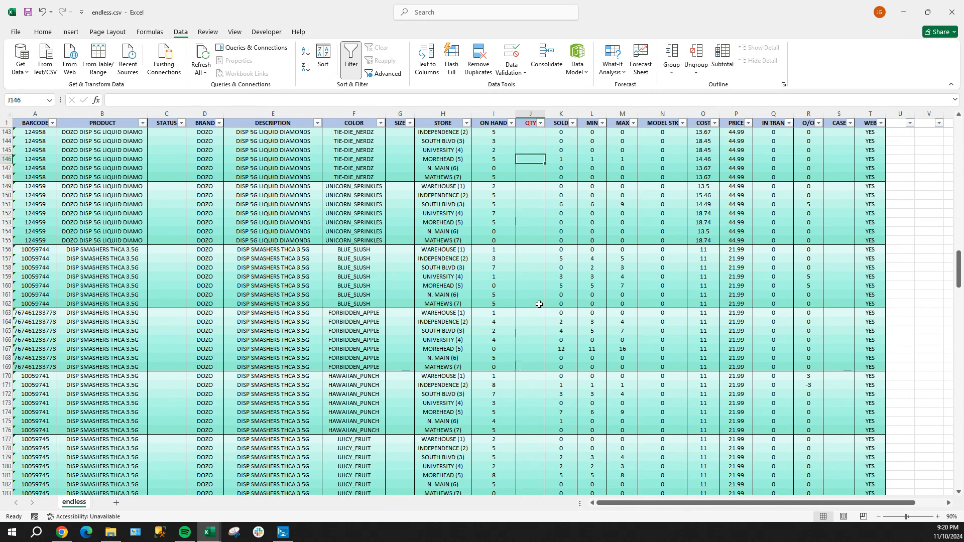
scroll(539, 304, down, 7)
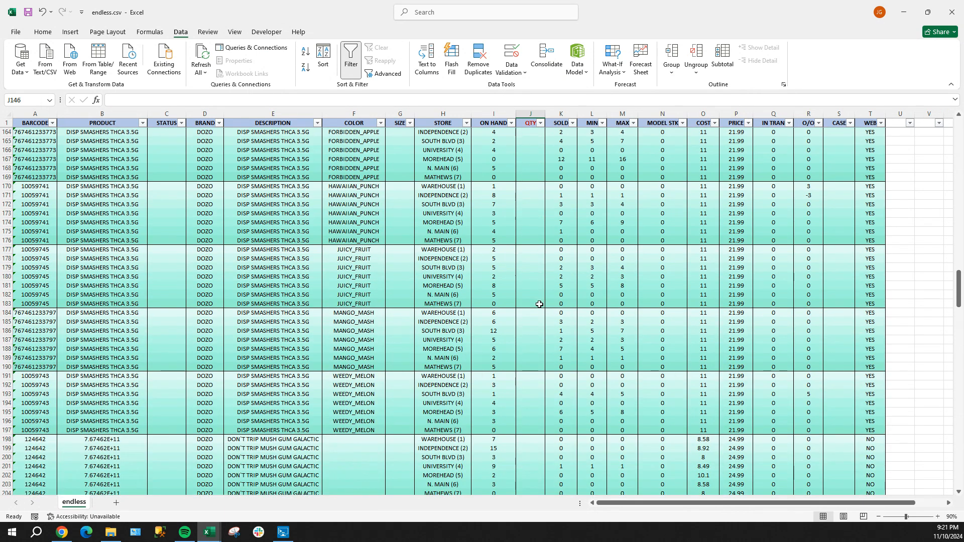
scroll(539, 304, down, 6)
click(534, 250)
click(535, 311)
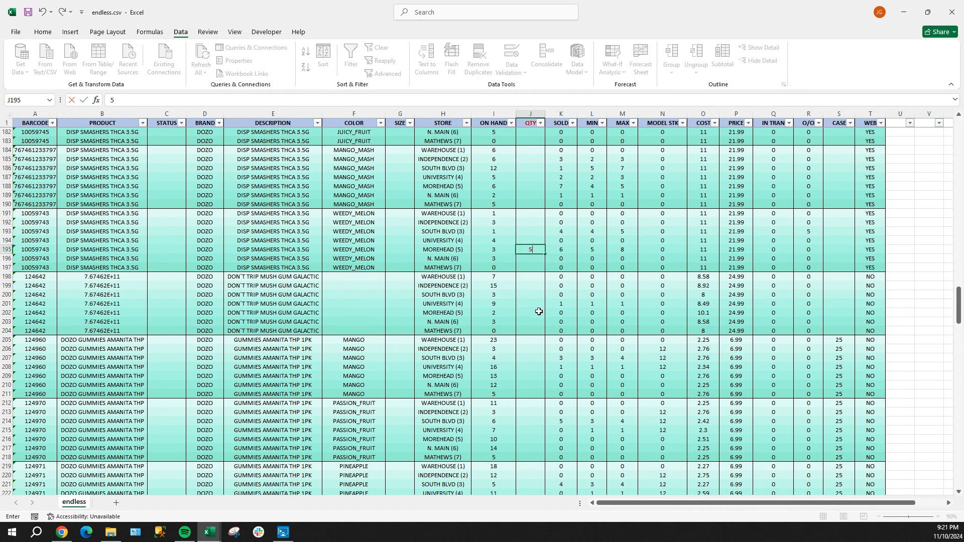
Step: Review the DOZO gummies rows and set the order QTY of MUSH EX D9 10PK MULTIVERSE for UNIVERSITY (4) to 5
scroll(533, 316, down, 7)
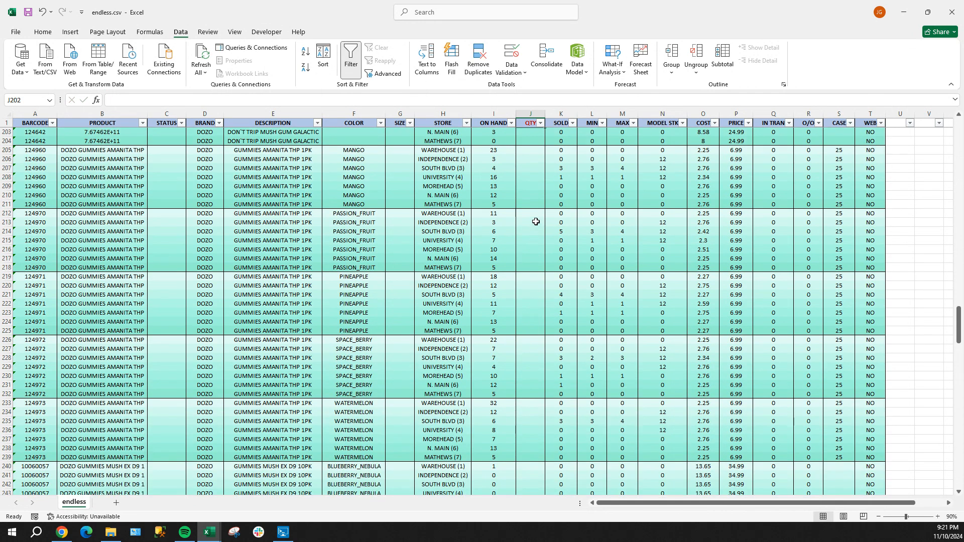
click(526, 224)
click(527, 330)
scroll(527, 330, down, 8)
click(531, 269)
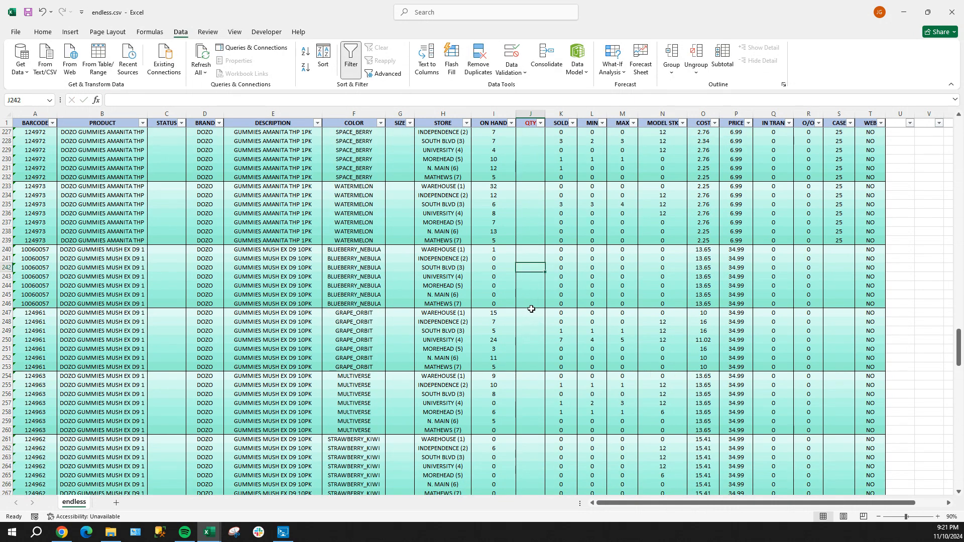
text(5)
scroll(529, 307, down, 3)
click(533, 323)
text(5)
Step: Continue to the PERKS 7 HYDROXY 40MG rows and set the WILD_MANGO order QTY for UNIVERSITY (4) to 5
scroll(530, 346, down, 7)
click(530, 268)
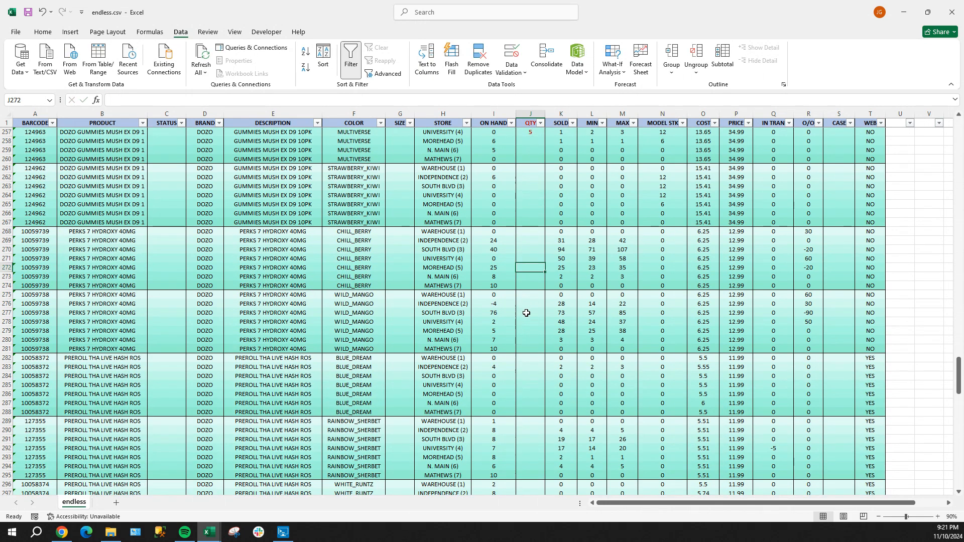
scroll(525, 311, down, 4)
click(530, 186)
click(533, 217)
text(5)
click(530, 267)
Step: Examine the ON HAND quantities of the PERKS 7 HYDROXY 40MG rows, starting with WILD_MANGO at INDEPENDENCE (2)
click(485, 193)
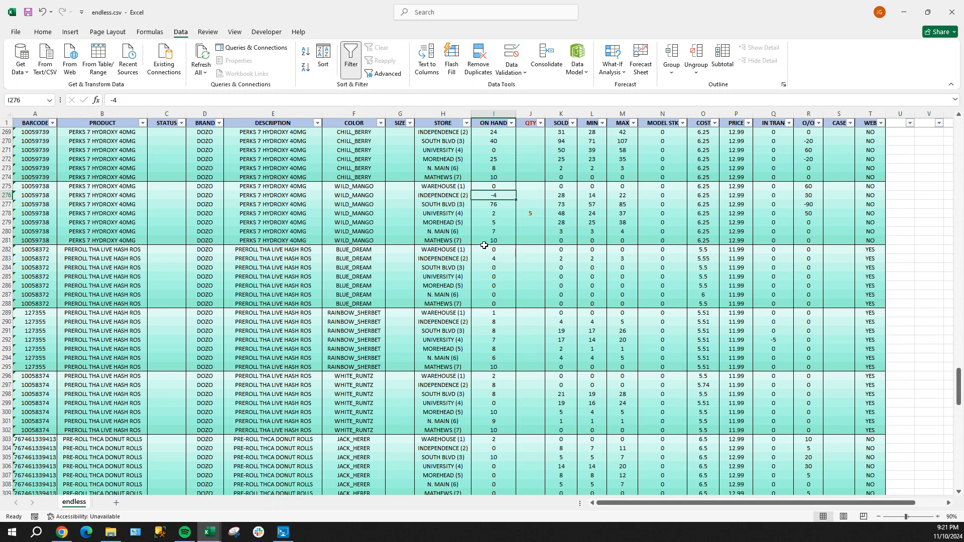
drag(501, 141, 499, 249)
click(499, 249)
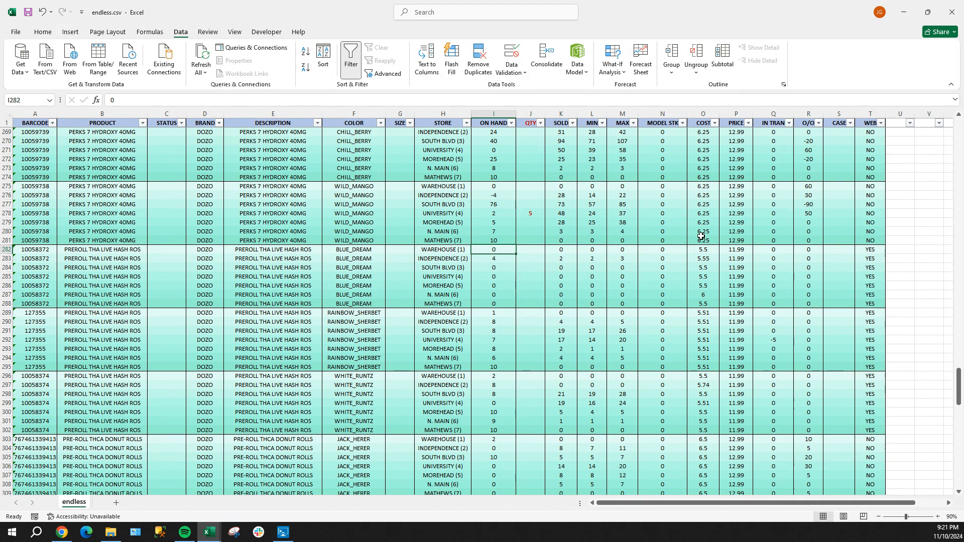
Step: Compare the ON HAND, QTY and SOLD values of PERKS 7 HYDROXY 40MG WILD_MANGO for INDEPENDENCE (2) with the neighbouring rows
click(529, 195)
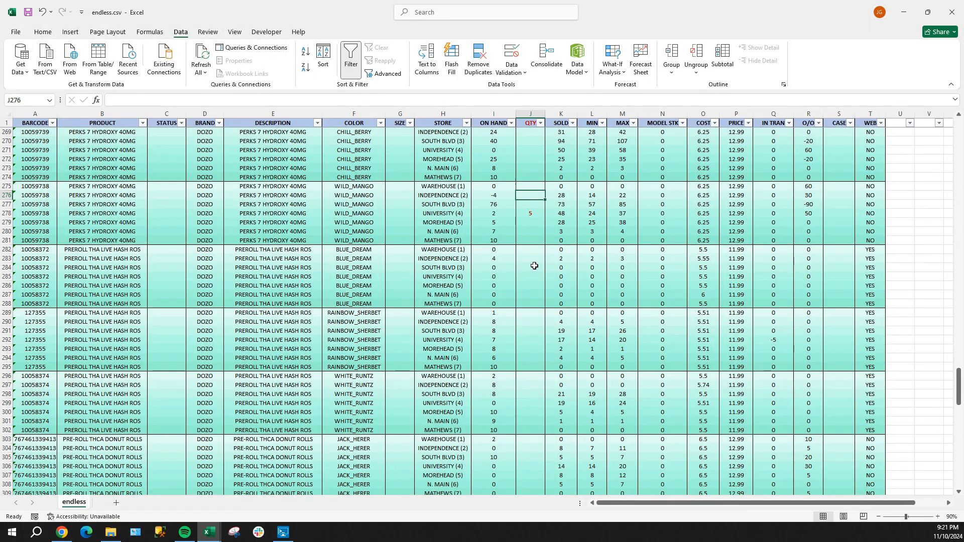
scroll(534, 265, down, 2)
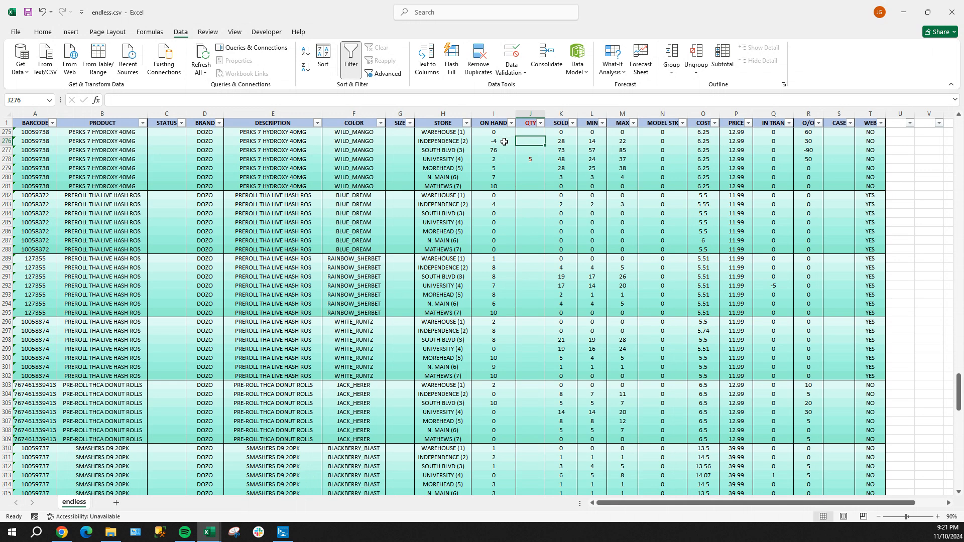
click(552, 144)
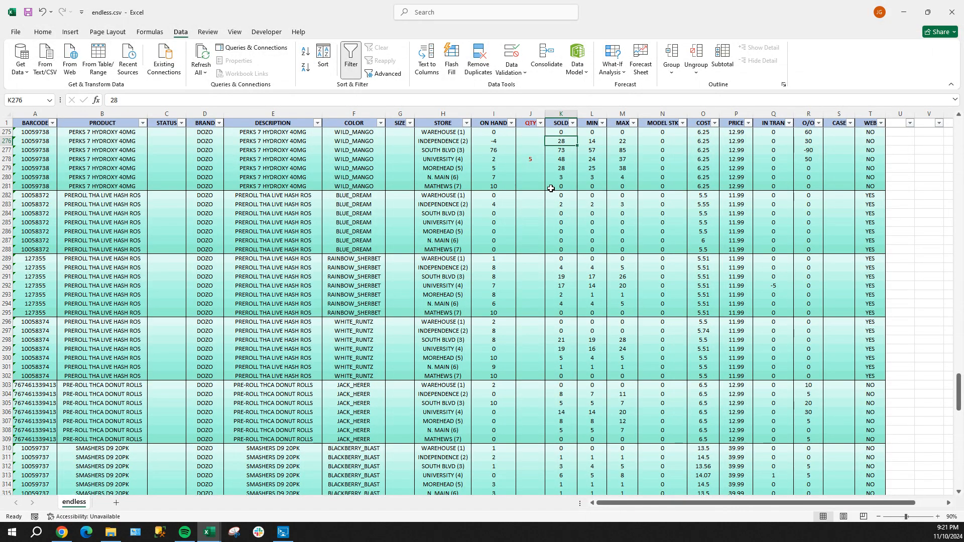
scroll(552, 187, up, 2)
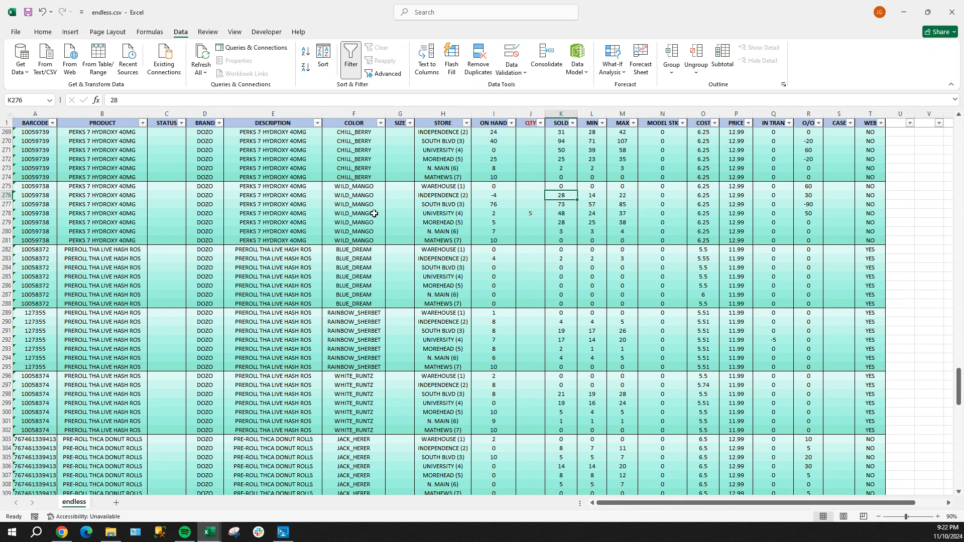
drag(503, 161, 504, 259)
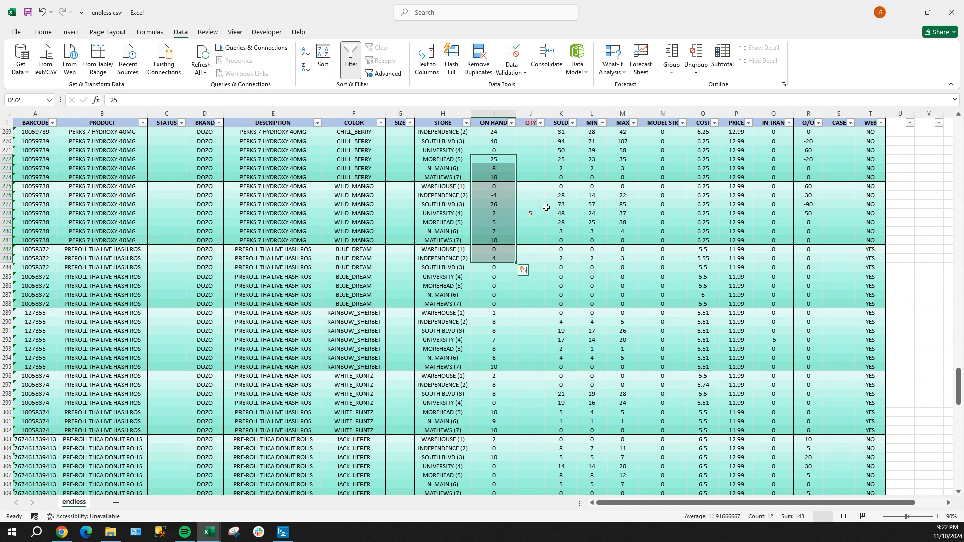
Step: Check the stock of SMASHERS D9 20PK TUTTI and set its order QTY for SOUTH BLVD (3) to 10
scroll(546, 207, down, 16)
scroll(546, 206, down, 11)
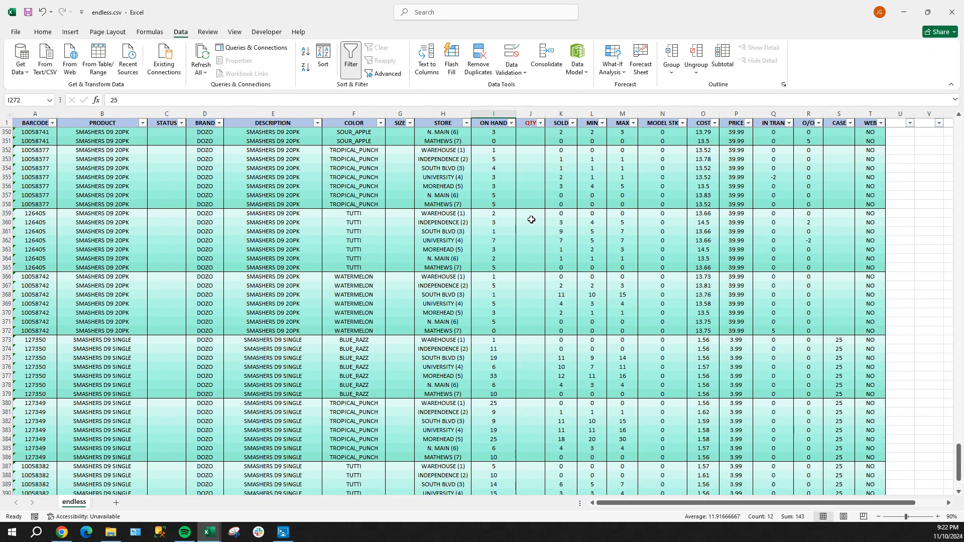
drag(561, 186, 561, 267)
click(506, 229)
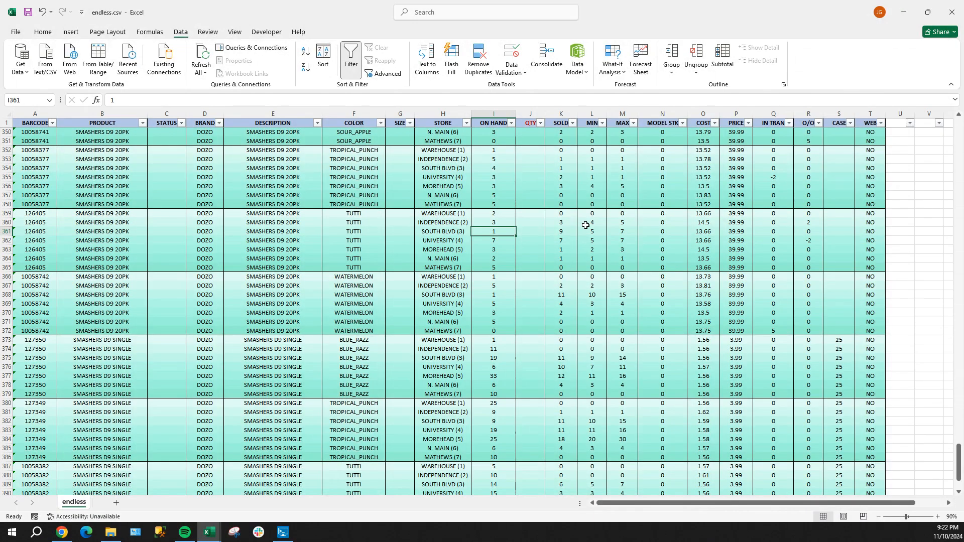
click(538, 231)
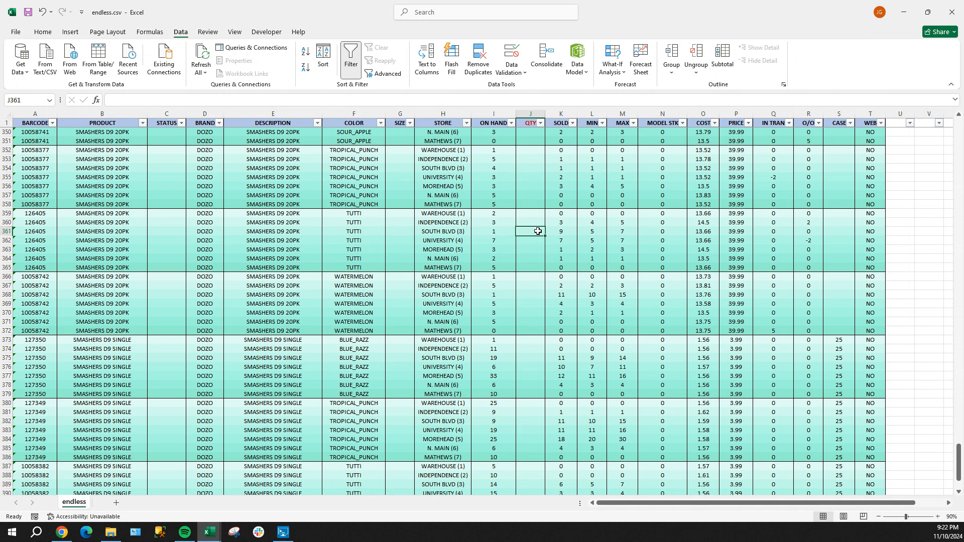
text(10)
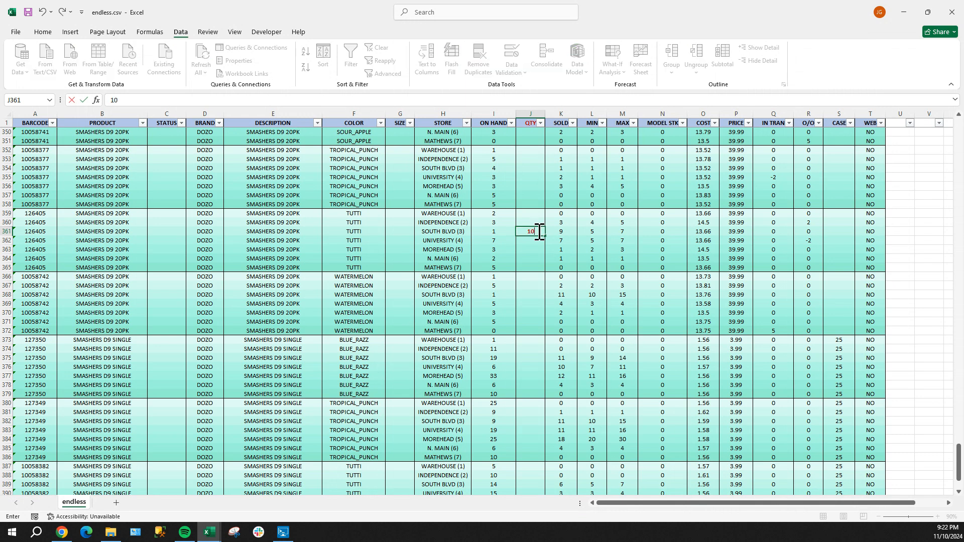
click(531, 285)
Step: Review the SMASHERS D9 20PK and SMASHERS D9 SINGLE rows through the end of the report
scroll(529, 321, up, 5)
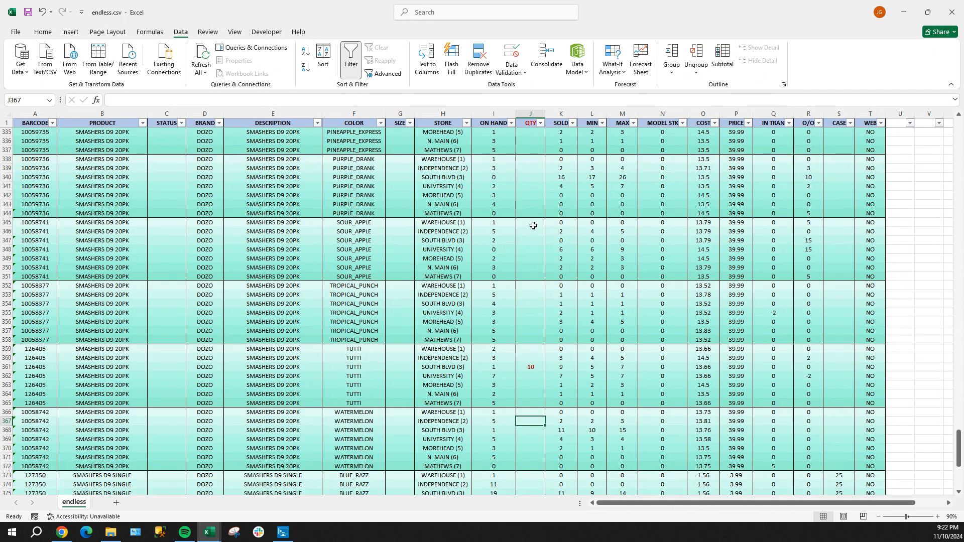
scroll(547, 332, up, 1)
scroll(542, 330, down, 3)
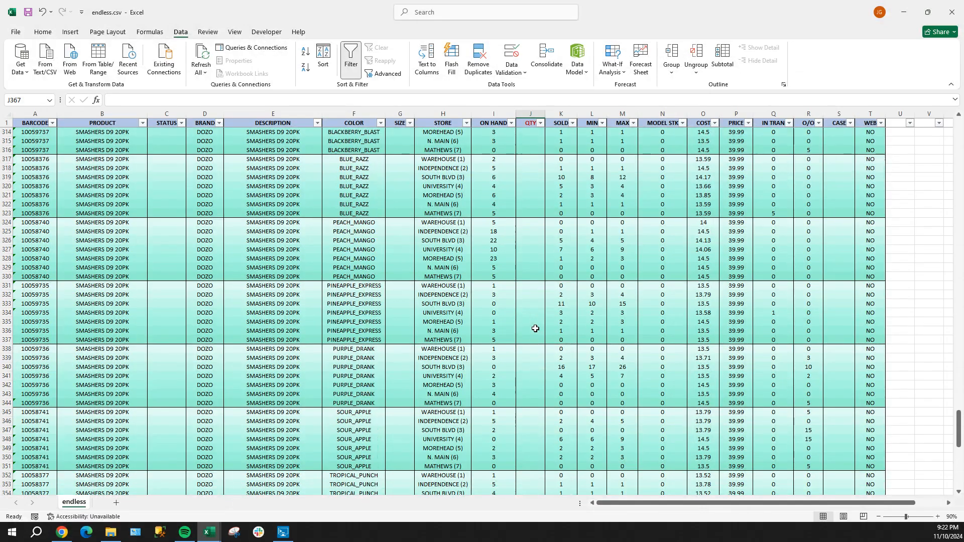
scroll(535, 328, down, 12)
scroll(534, 328, up, 6)
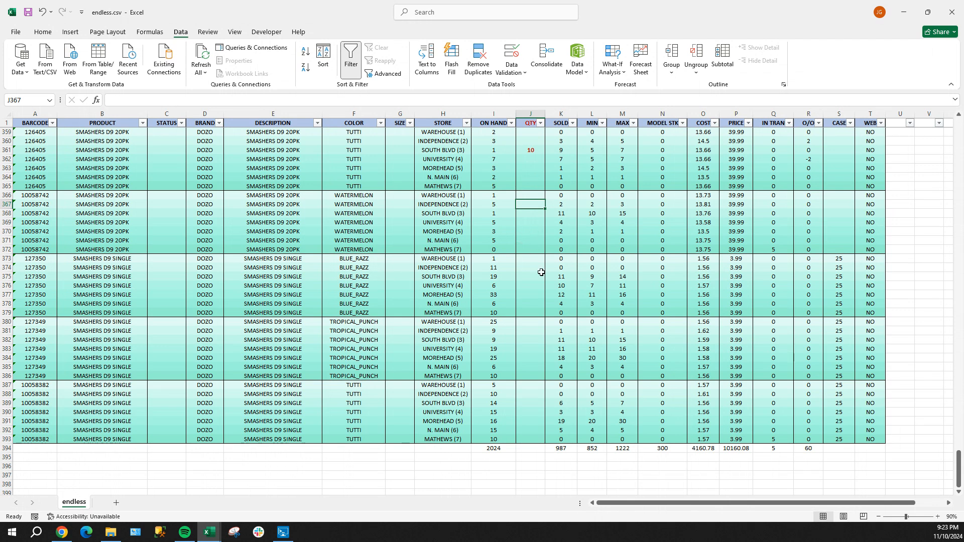
click(533, 313)
Step: Check the entered order quantities back up to the DISP DIAMOND 2.5G SHROOM_DONGERS rows near the start of the report
scroll(529, 366, up, 20)
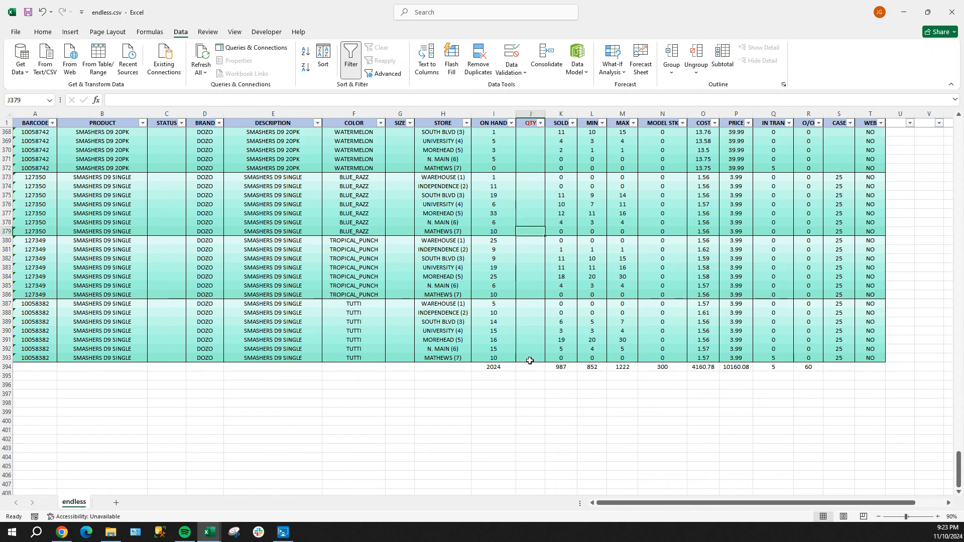
scroll(532, 357, up, 20)
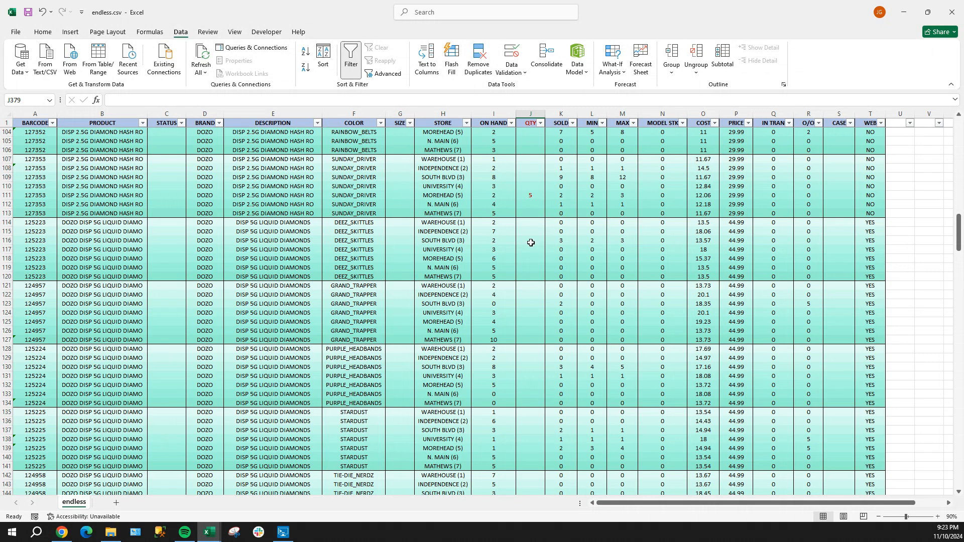
scroll(531, 248, up, 20)
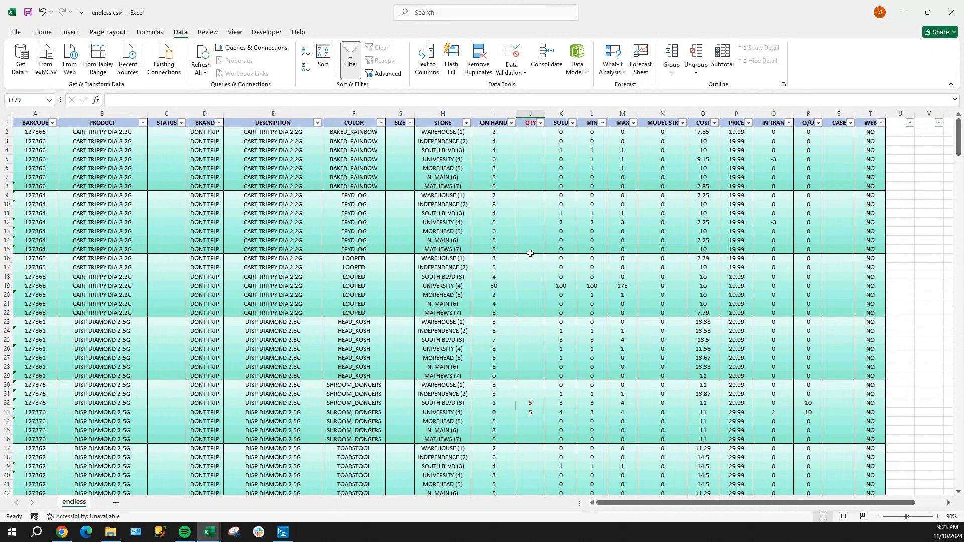
drag(532, 403, 534, 430)
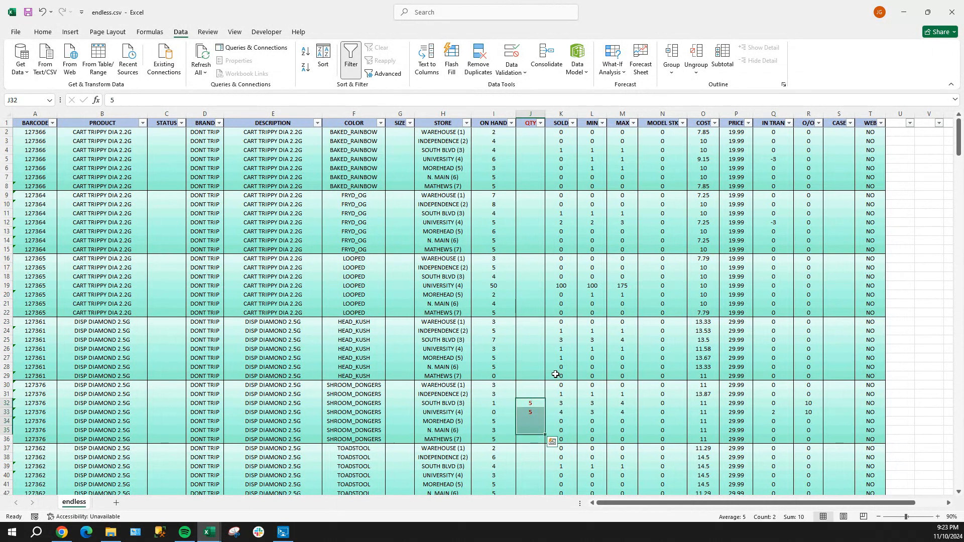
click(540, 294)
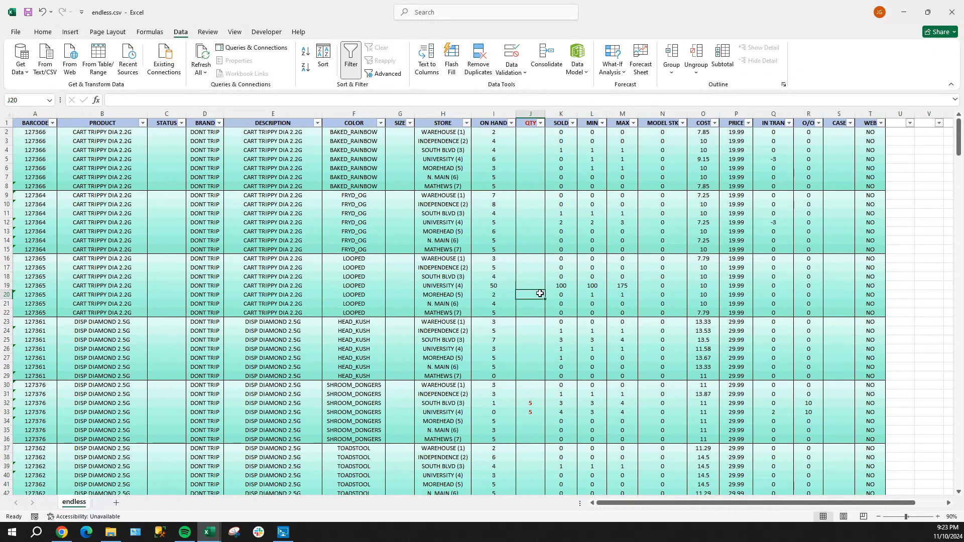
Step: Reduce the report to the BARCODE, STORE, QTY and COST columns and check the data in each of them
key(ctrl+shift+o)
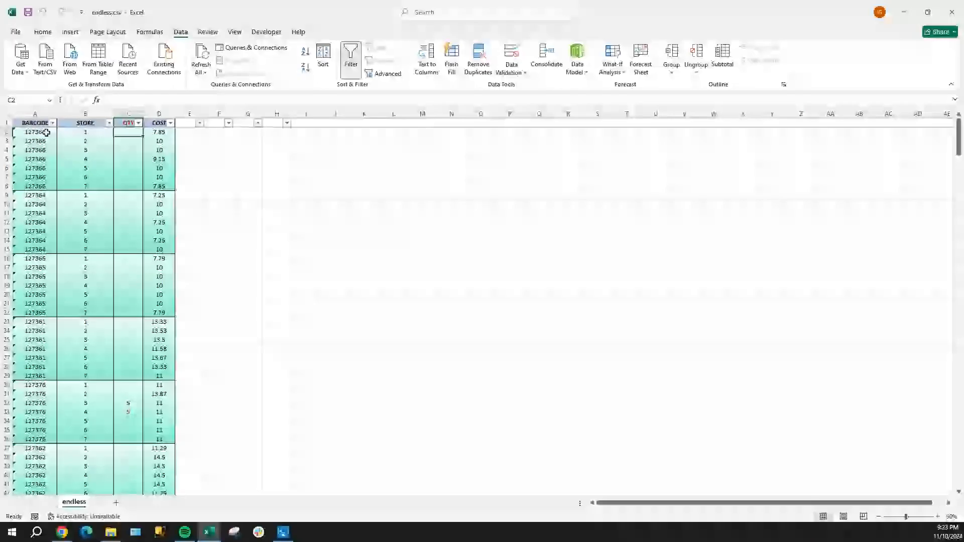
drag(46, 132, 40, 168)
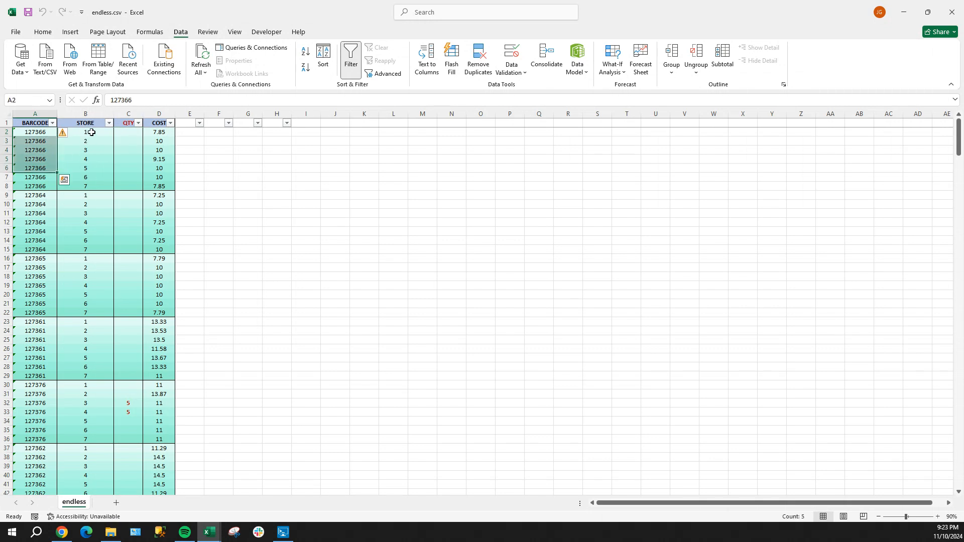
drag(91, 132, 81, 179)
drag(129, 133, 131, 411)
drag(166, 141, 160, 312)
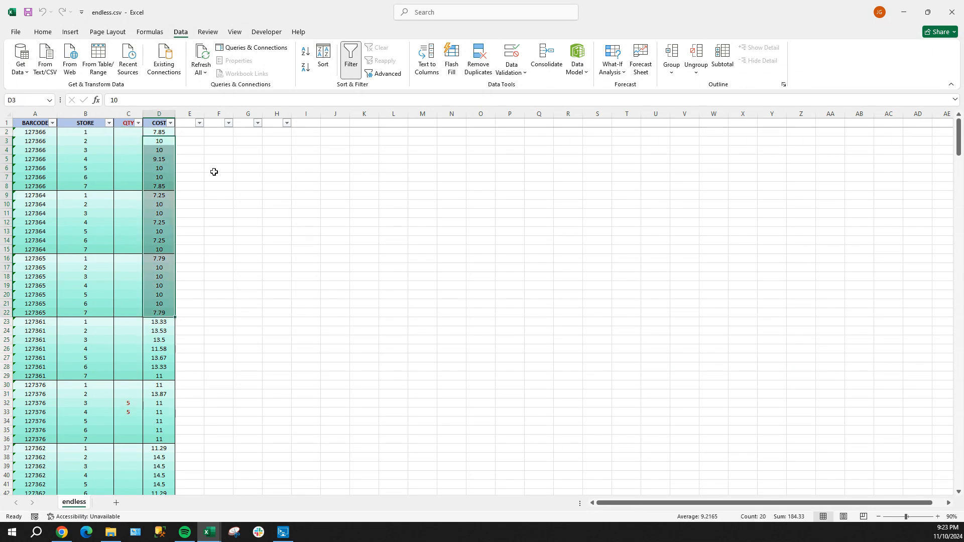
click(169, 402)
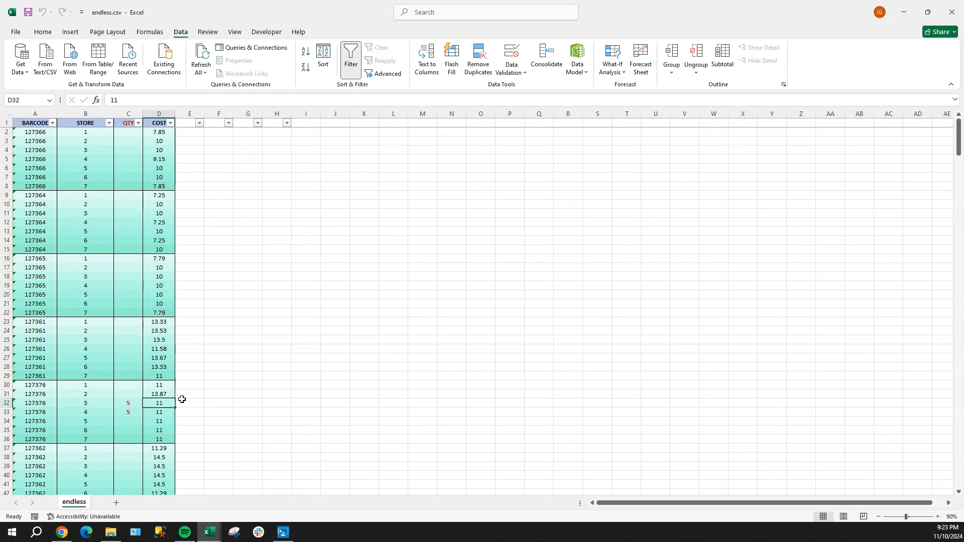
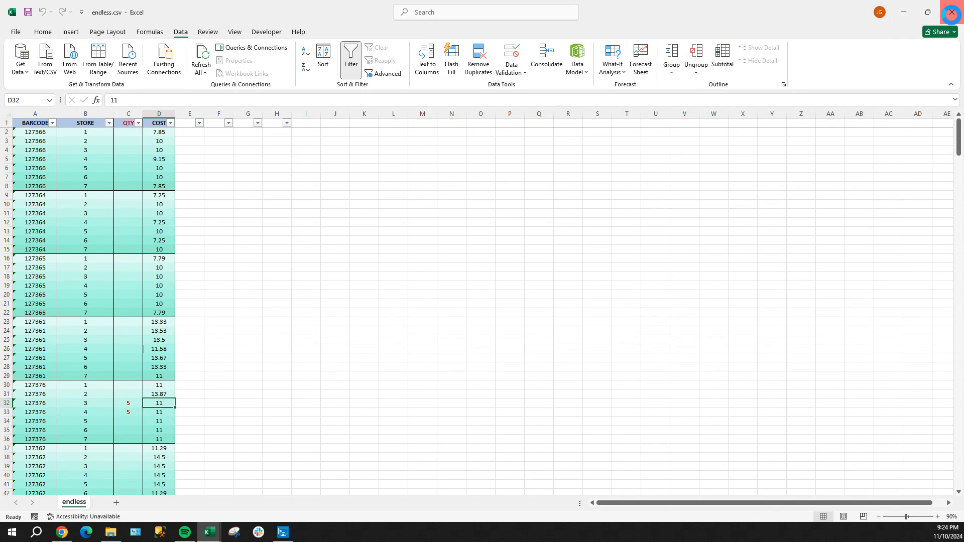
Step: Close endless.csv and return to the transfer sheet workbook
click(952, 12)
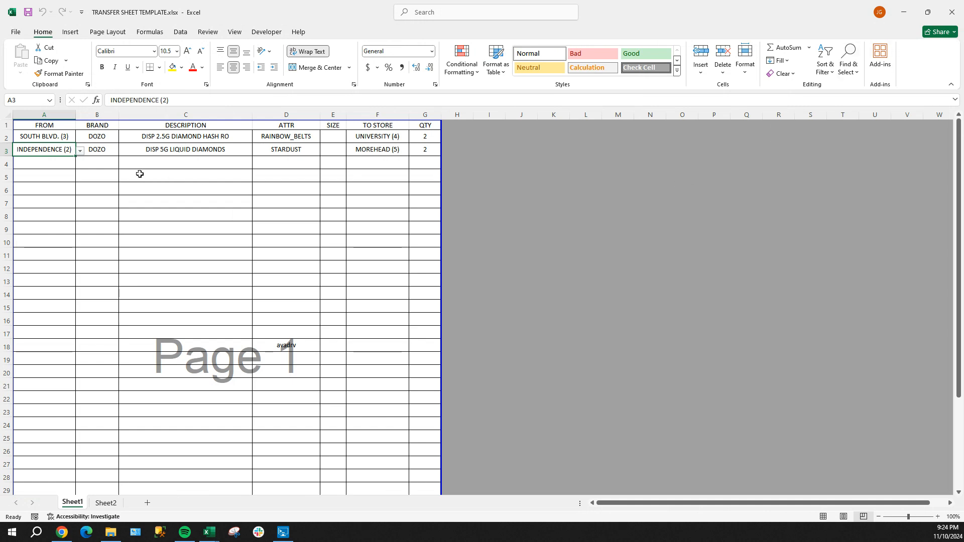
click(255, 183)
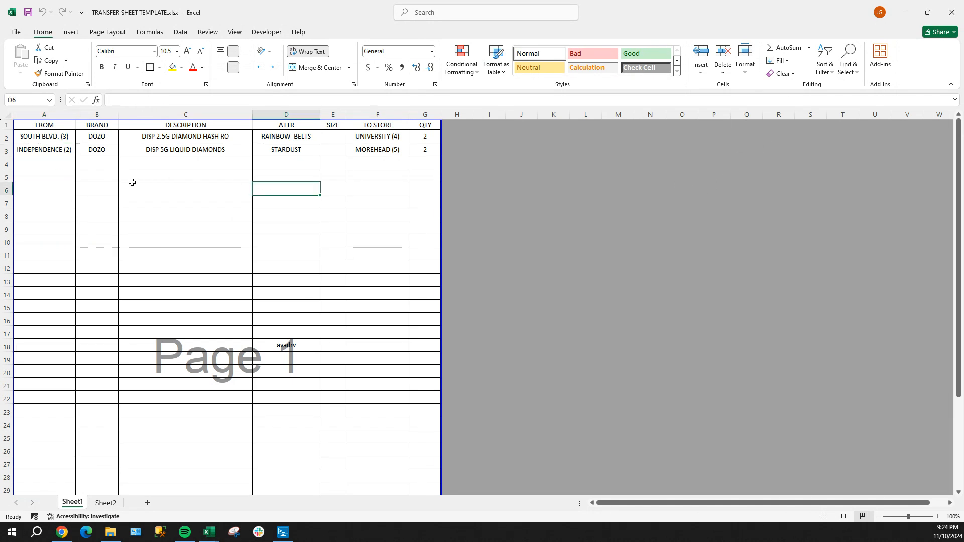
Step: Sort the transfer rows in A2:G37 by FROM and, as a second level, by TO STORE, both A to Z
click(25, 137)
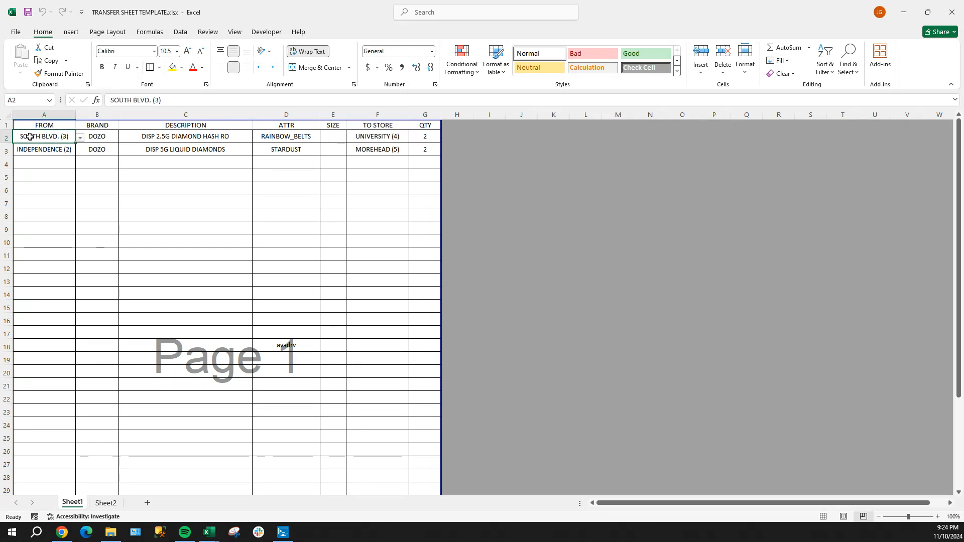
drag(30, 137, 425, 479)
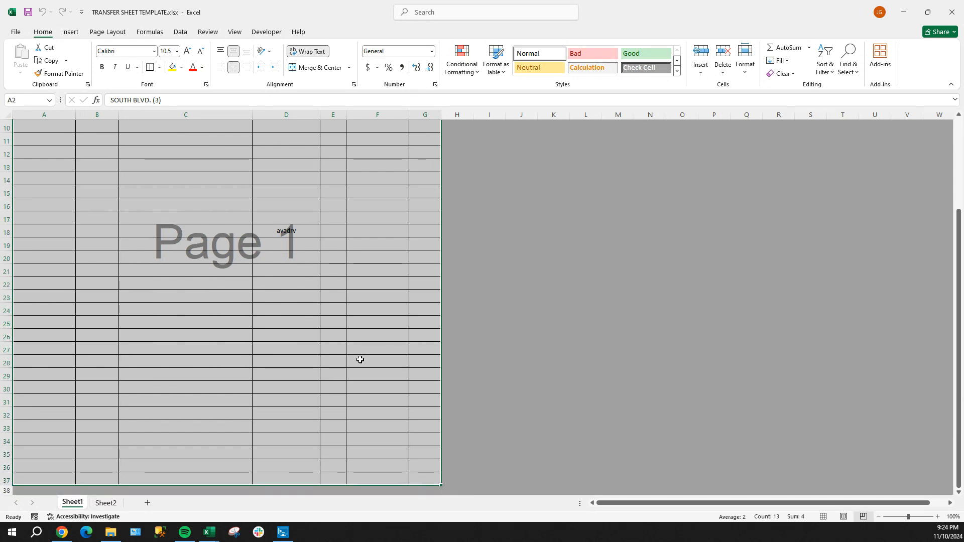
scroll(360, 361, up, 3)
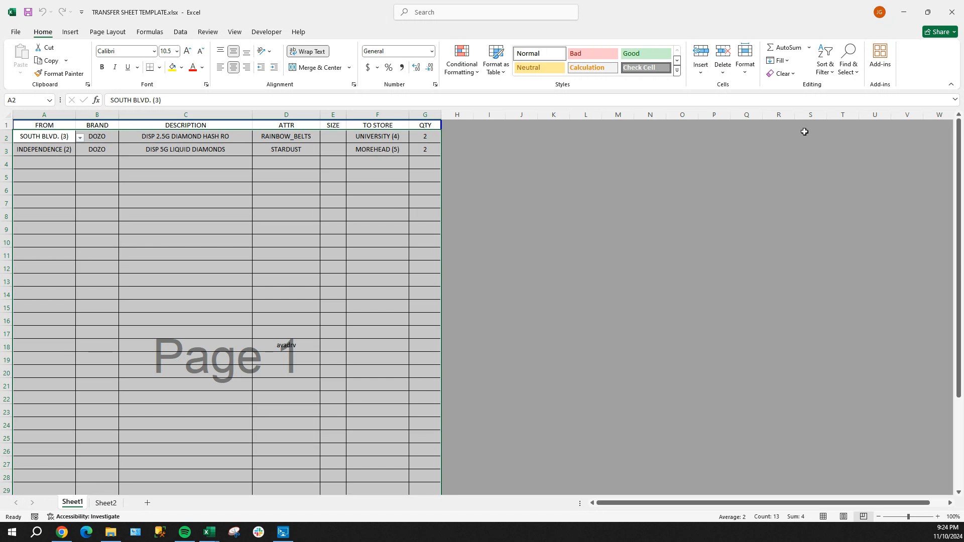
click(824, 64)
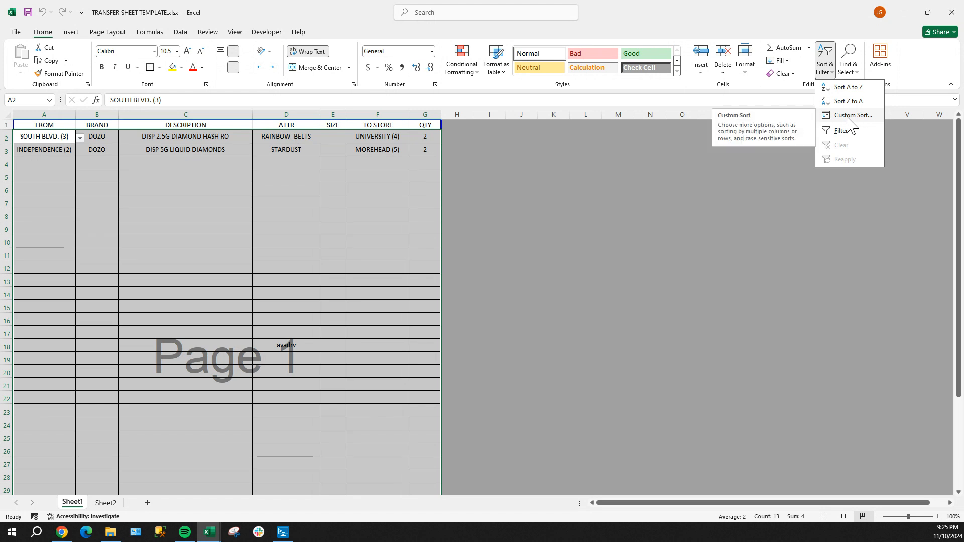
click(848, 116)
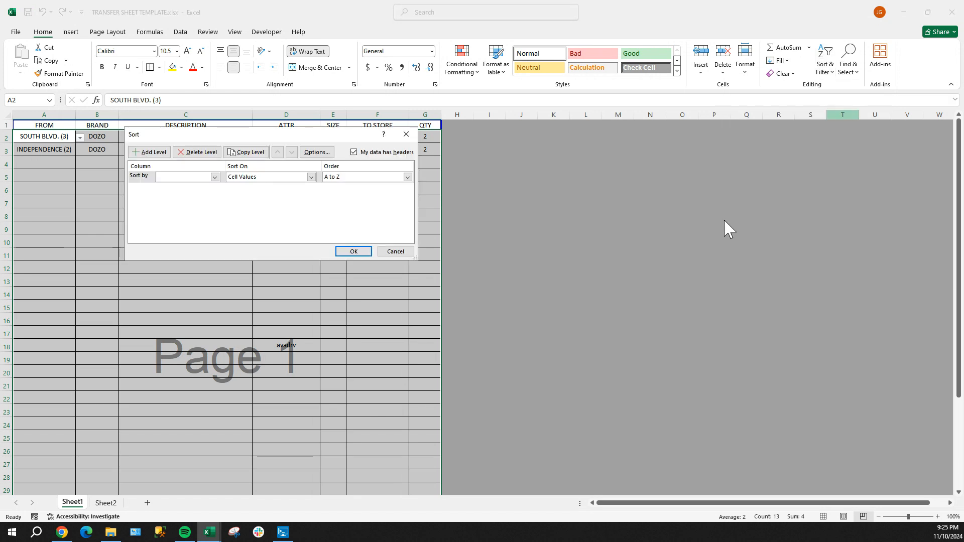
click(215, 177)
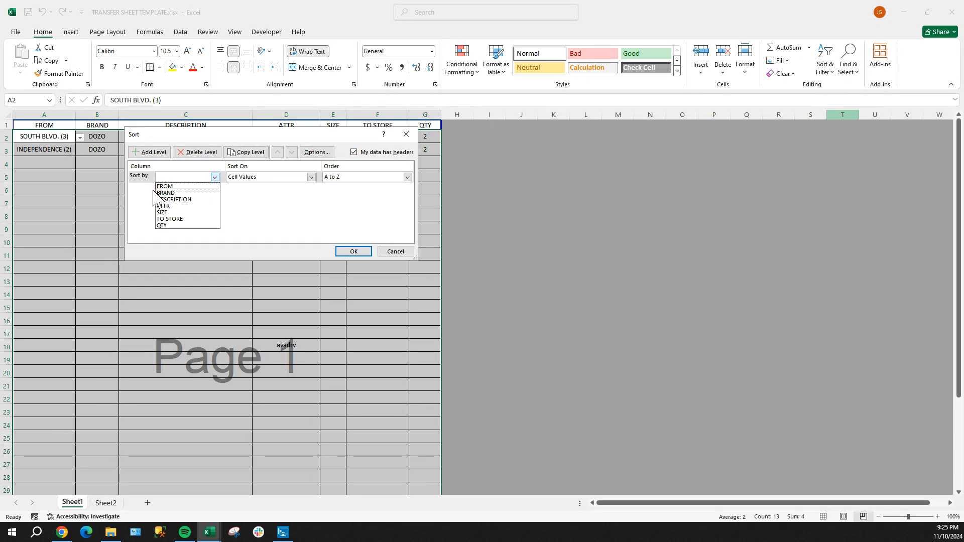
click(165, 187)
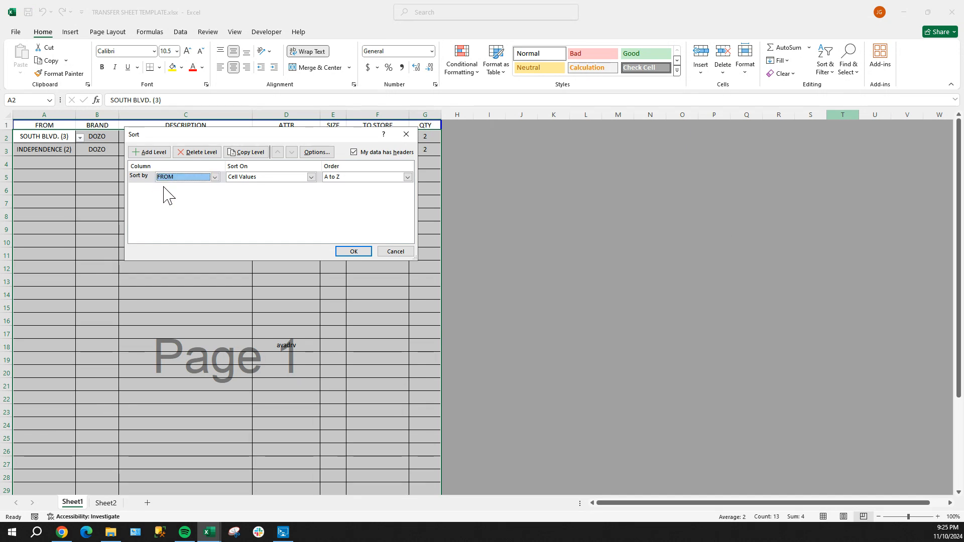
click(152, 152)
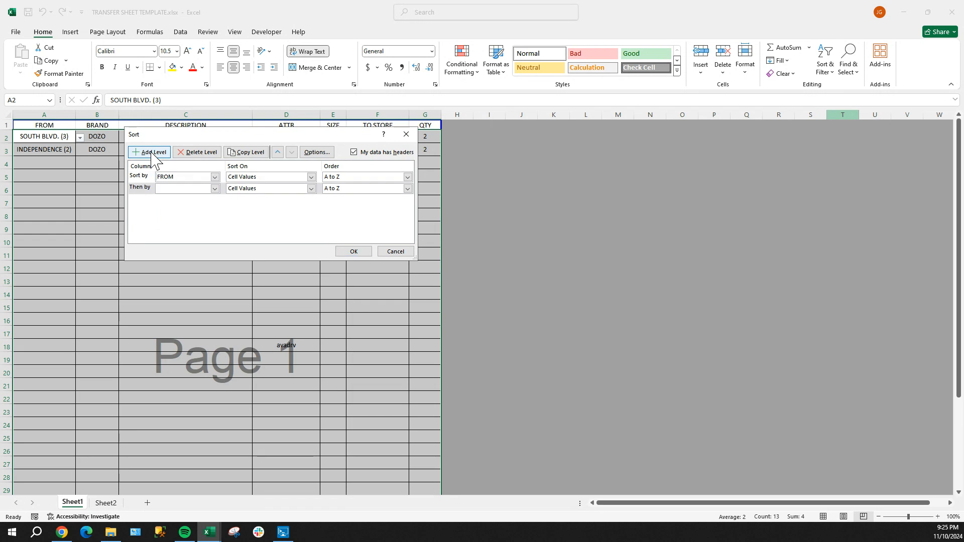
click(214, 189)
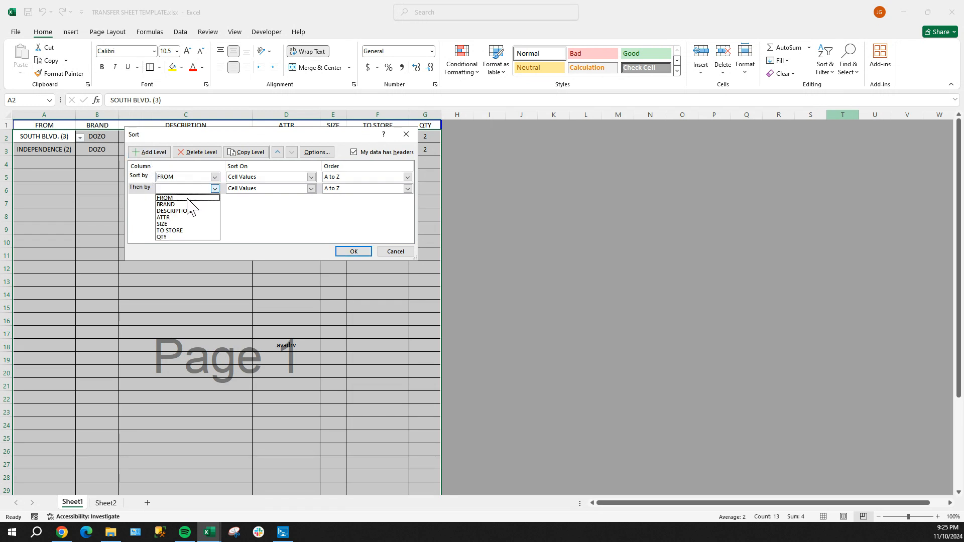
click(171, 231)
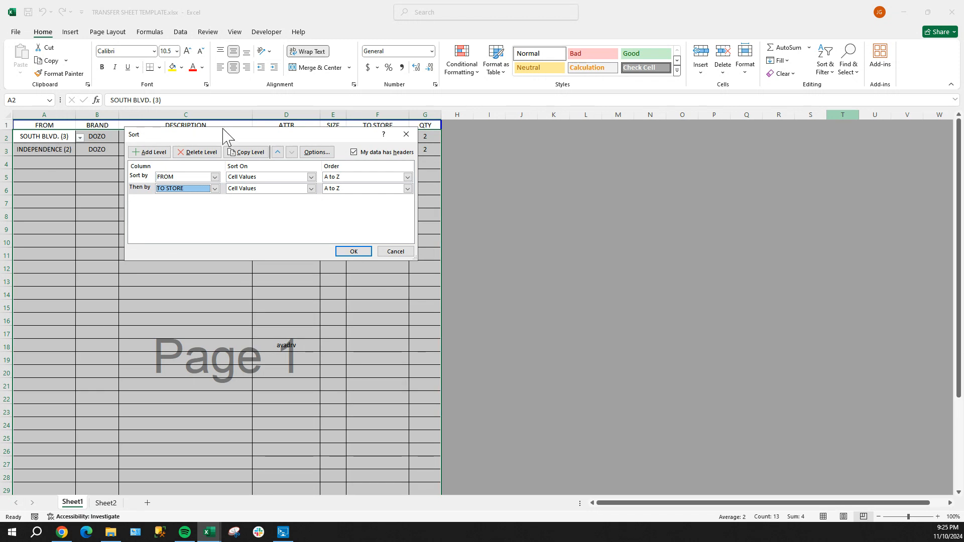
drag(225, 134, 228, 167)
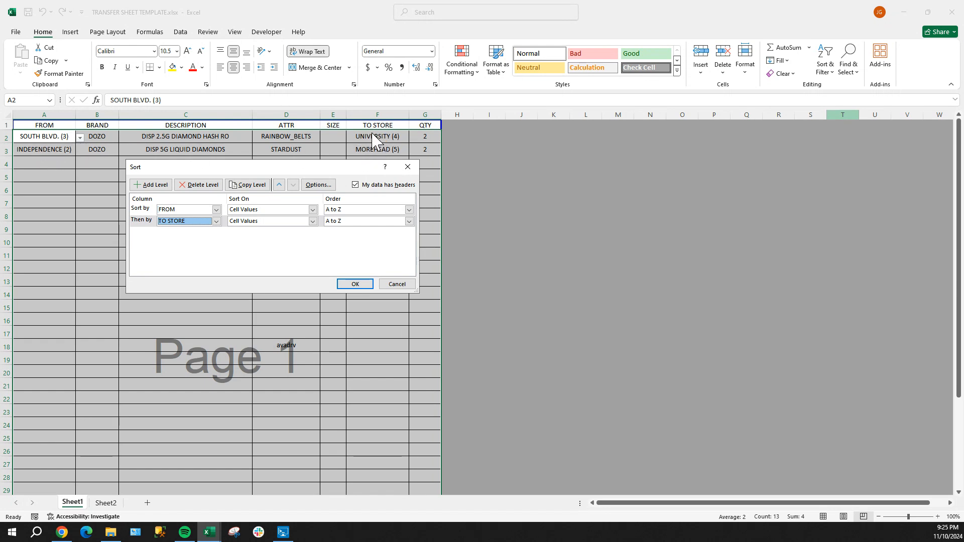
click(355, 285)
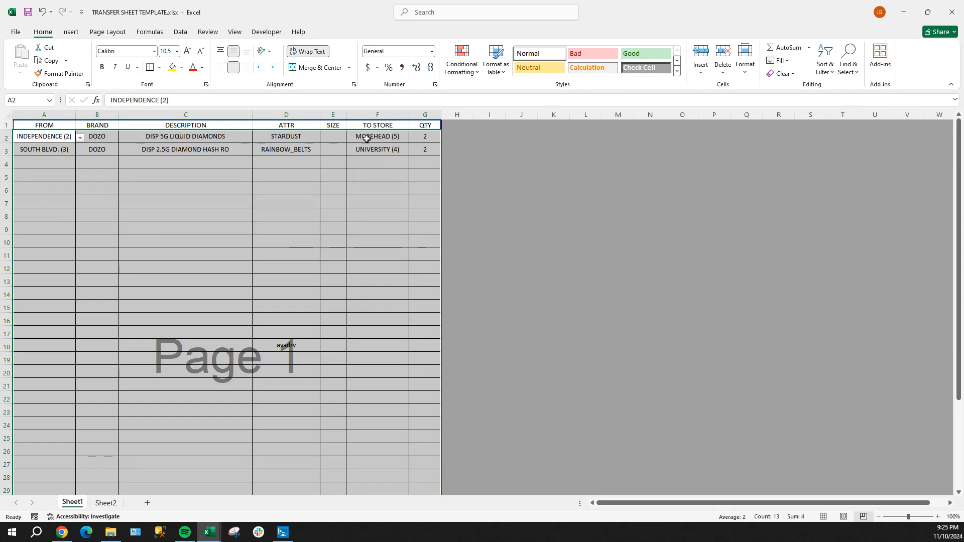
click(373, 137)
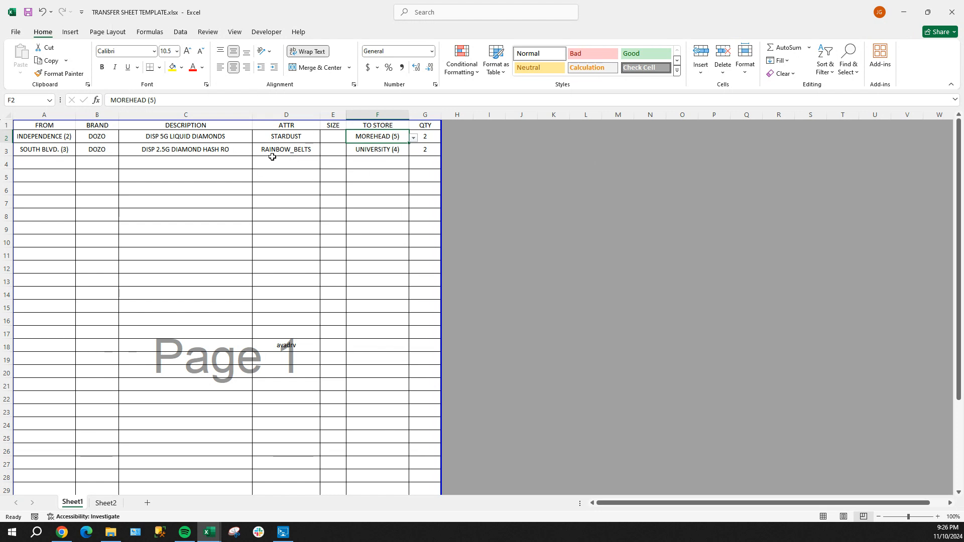
Step: Save the sorted transfer sheet to the Desktop as a new workbook named page 3 and close it
click(17, 32)
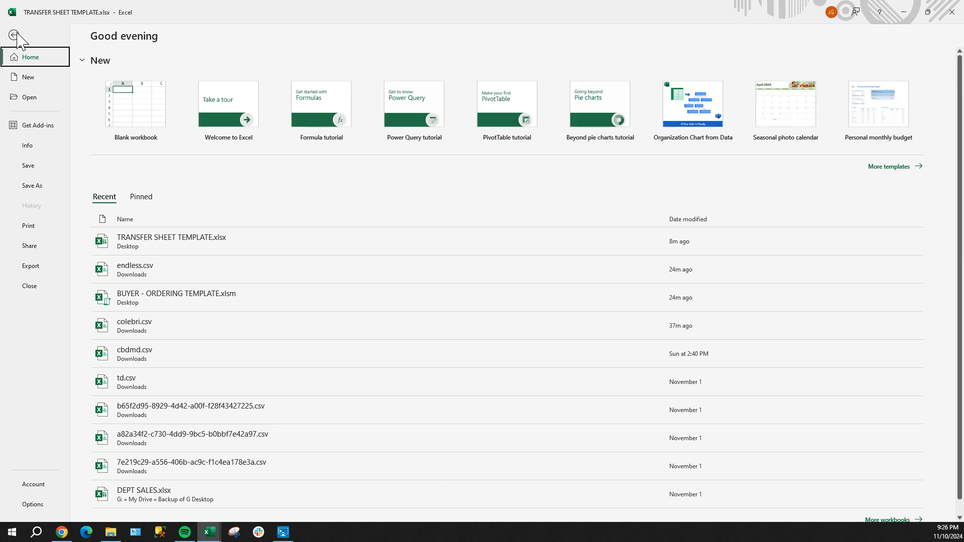
click(31, 186)
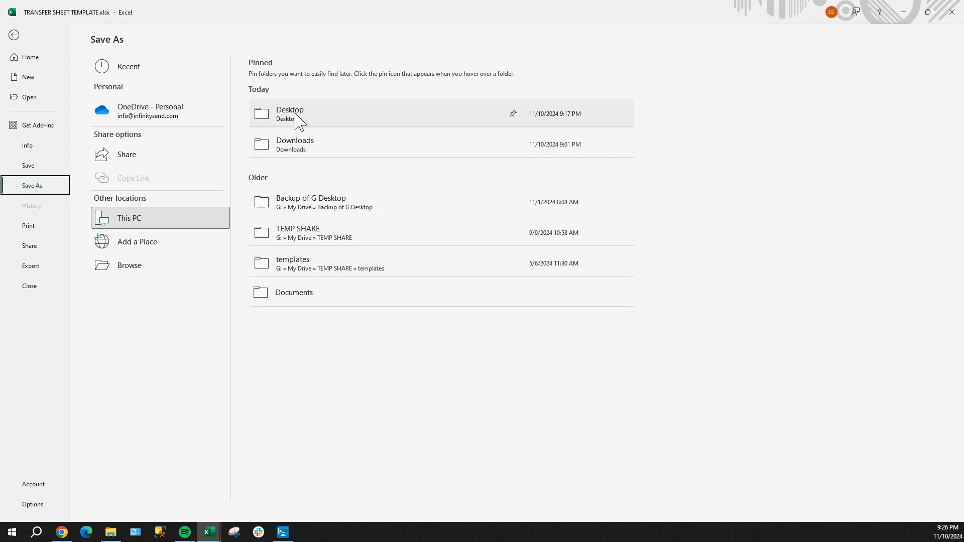
click(306, 119)
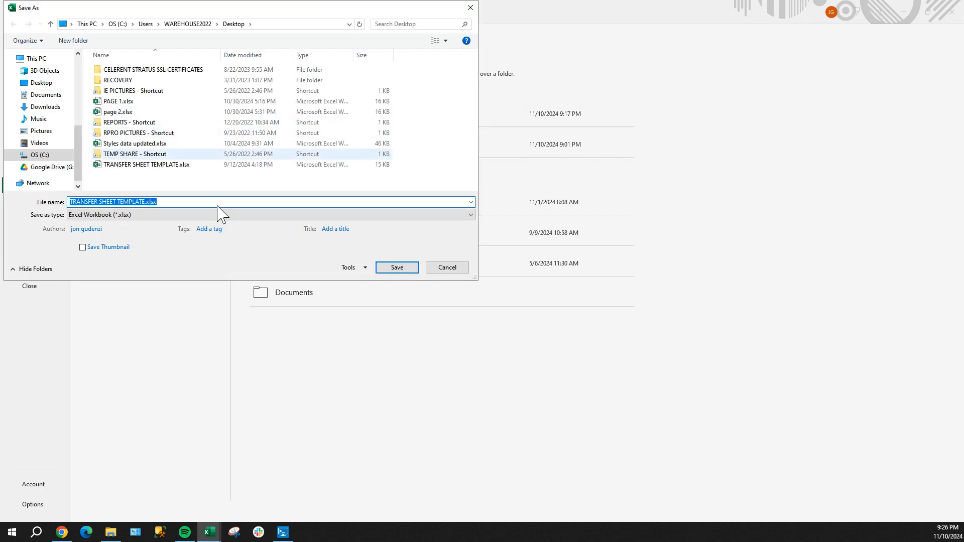
text(page)
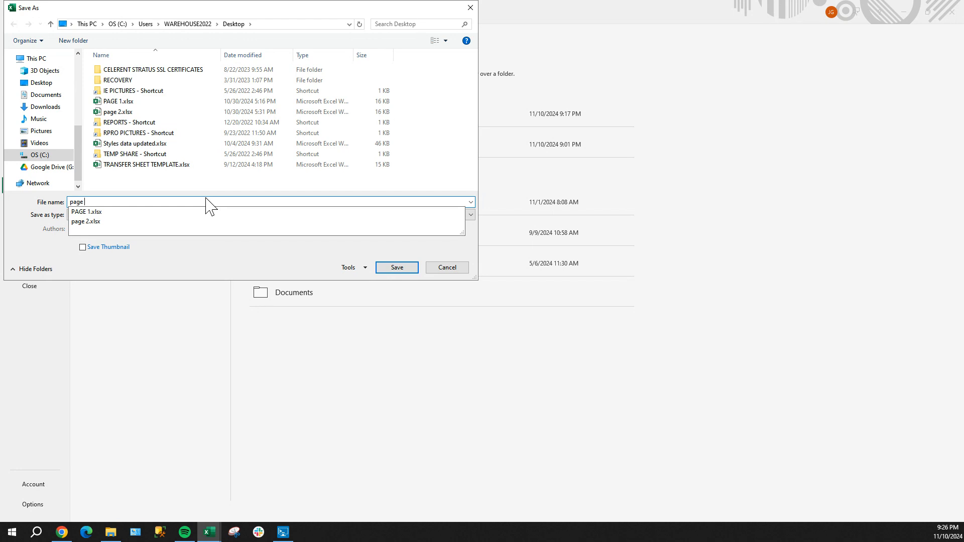
text(3)
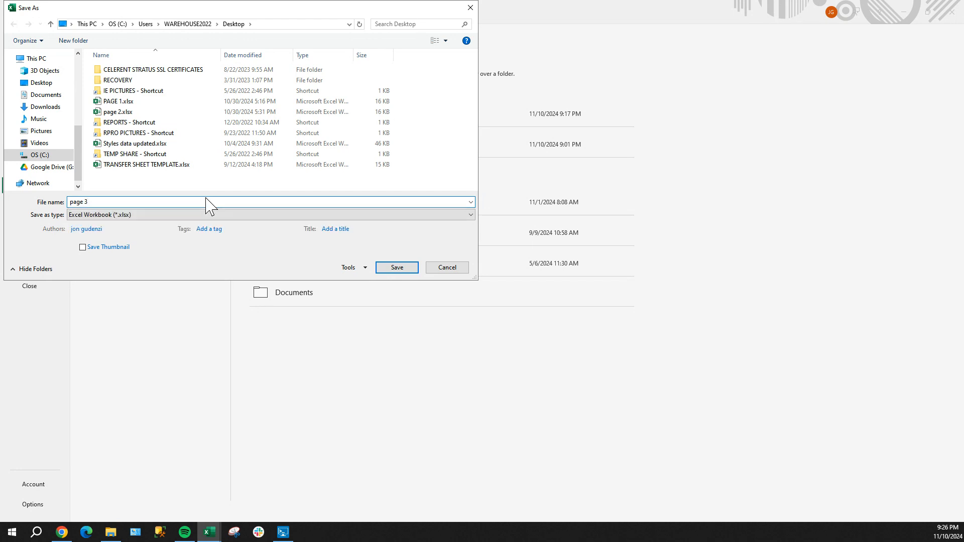
key(Return)
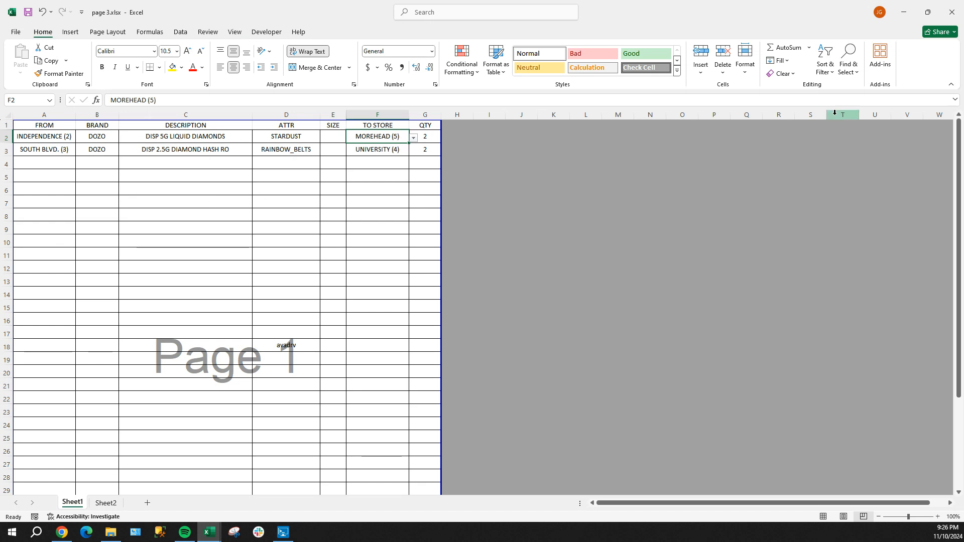
click(951, 12)
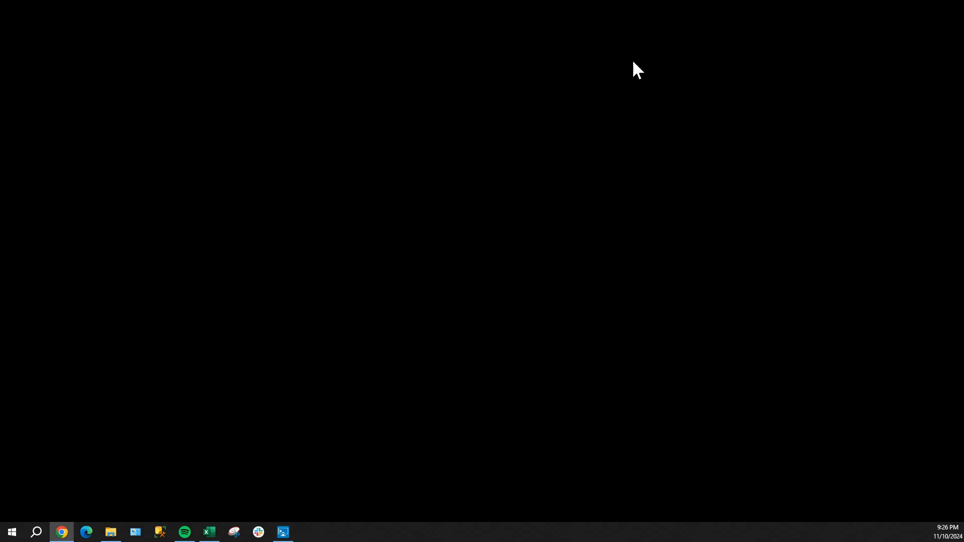
Step: Switch to the remote session showing the Stratus back office in the browser, maximize it, and close the product record page
mouse_move(609, 2)
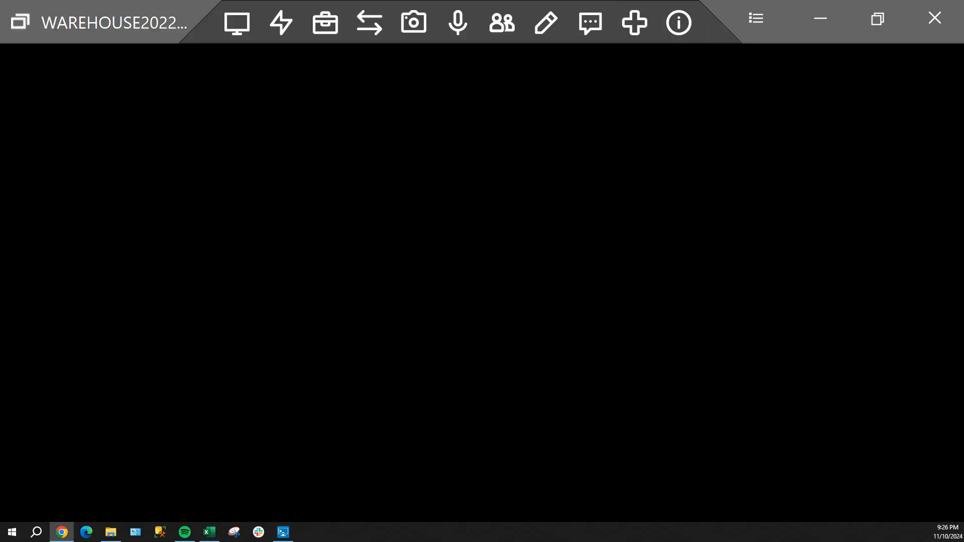
click(877, 19)
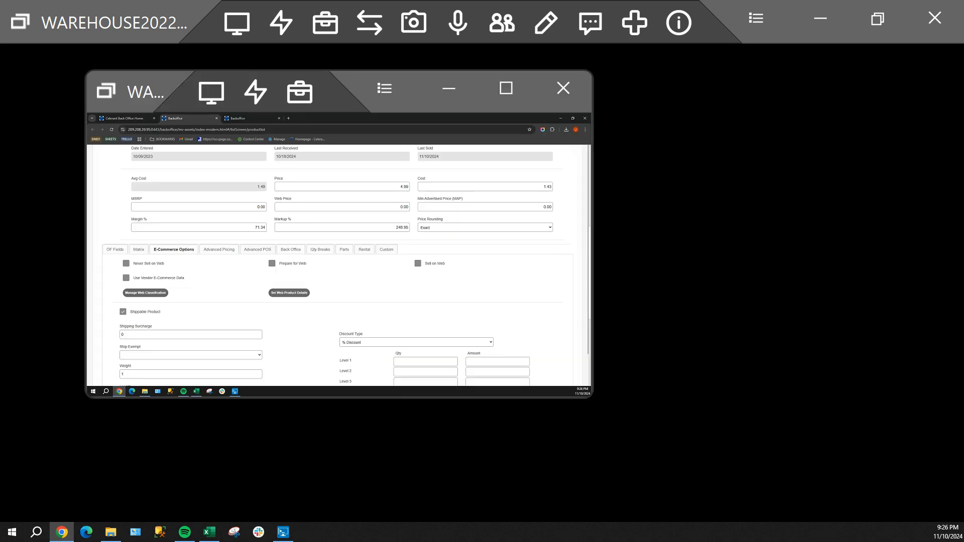
double_click(134, 85)
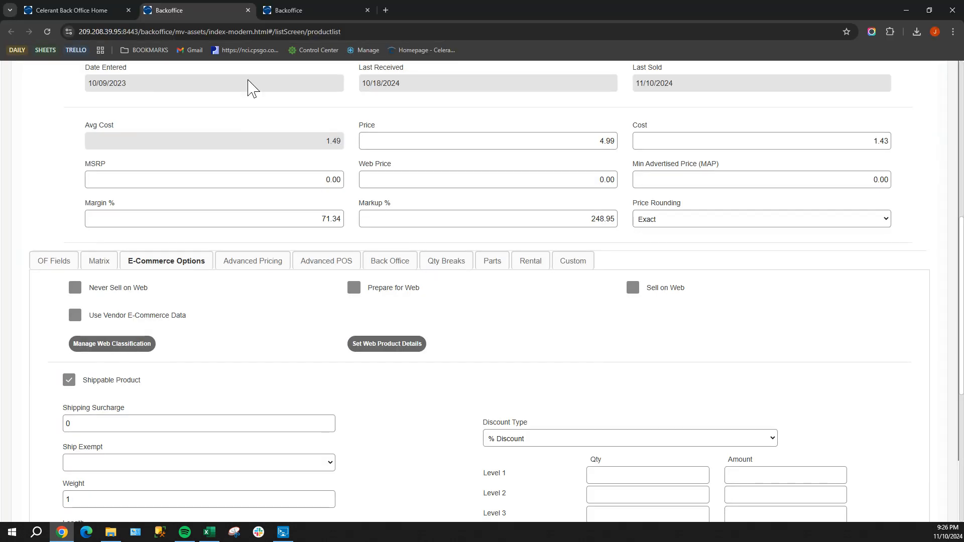
click(248, 10)
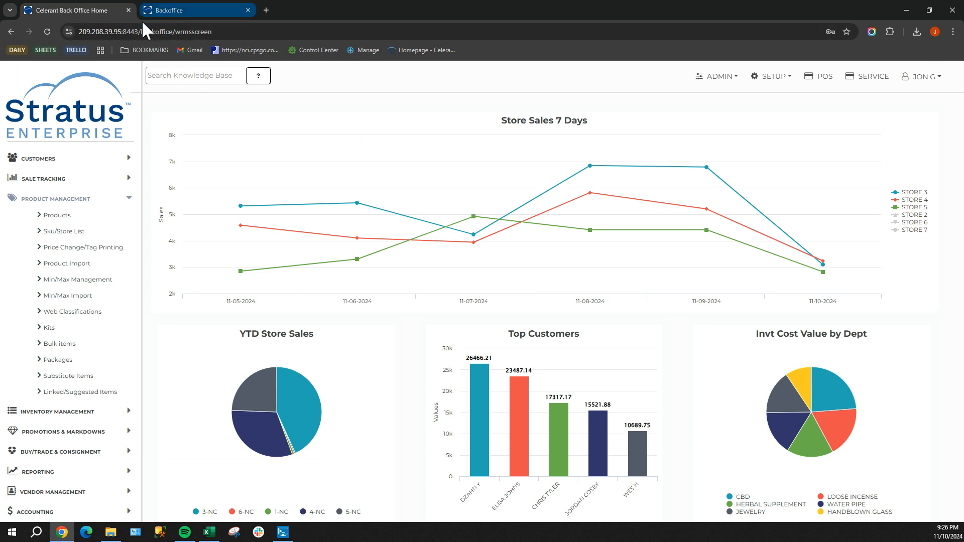
Step: Open the PO/RTV Data Import wizard from the vendor management functions
click(90, 201)
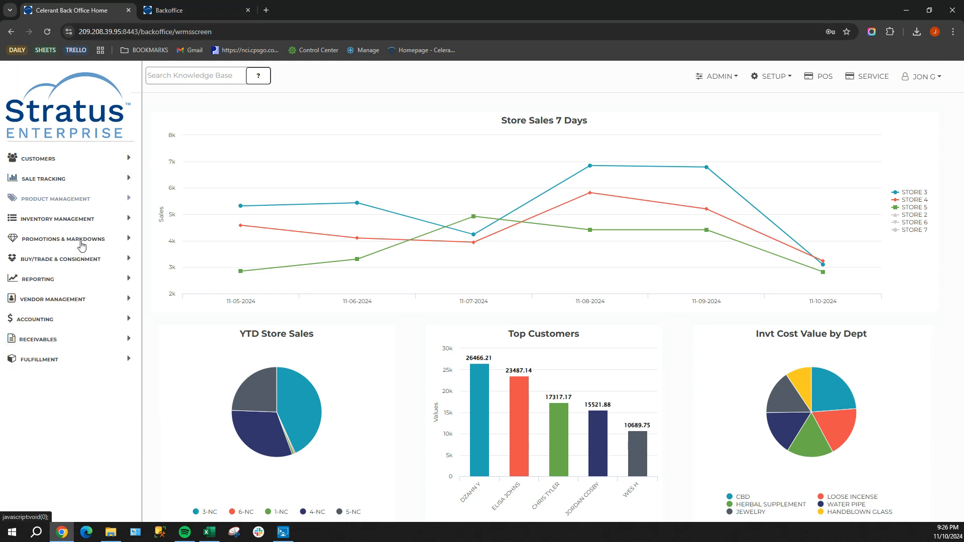
click(67, 301)
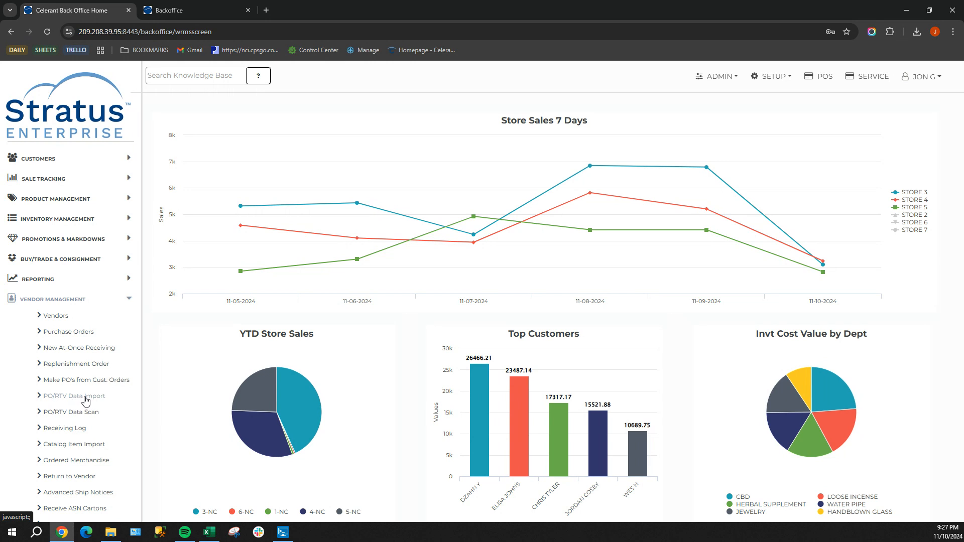
click(49, 400)
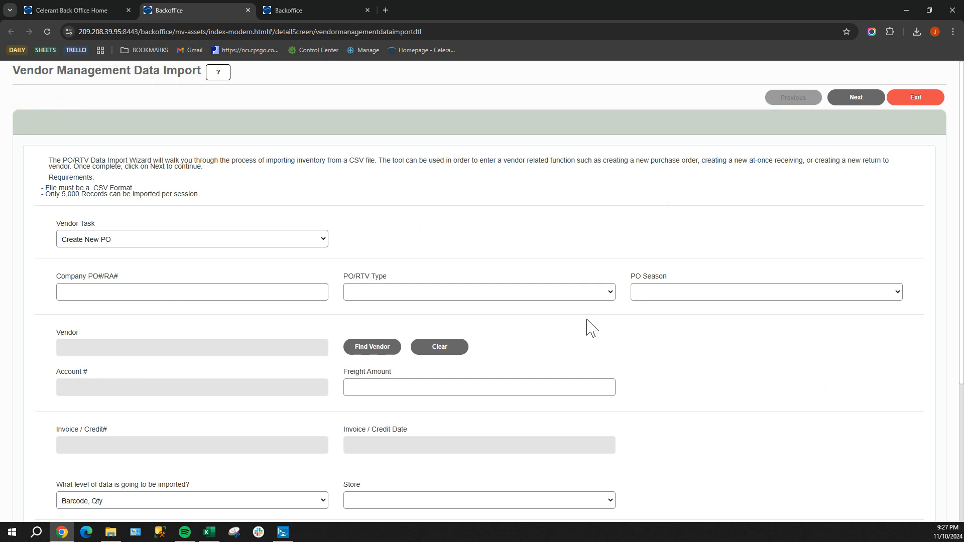
Step: Find the vendor by vendor code END and set ENDLESS DISTRO as the vendor for the new PO import
scroll(588, 327, down, 1)
click(371, 298)
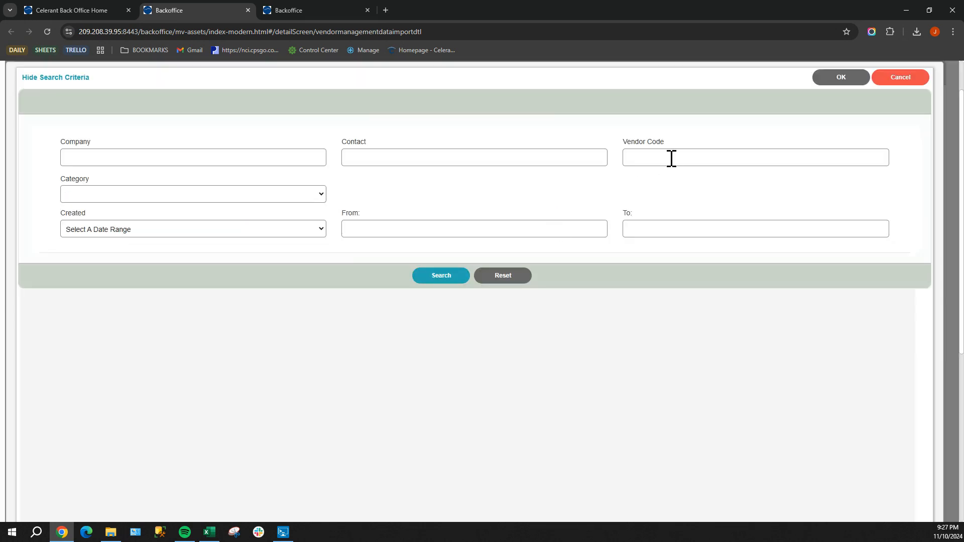
click(266, 157)
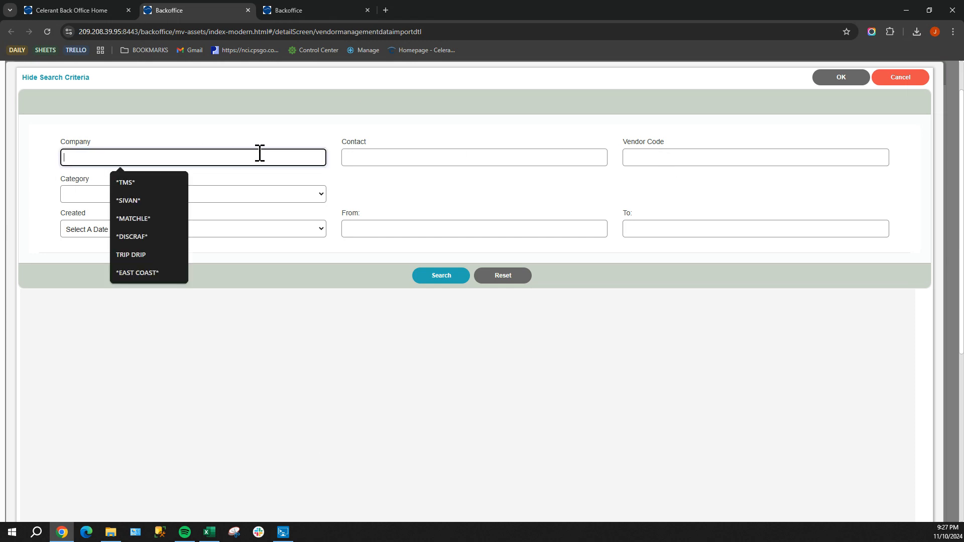
click(656, 158)
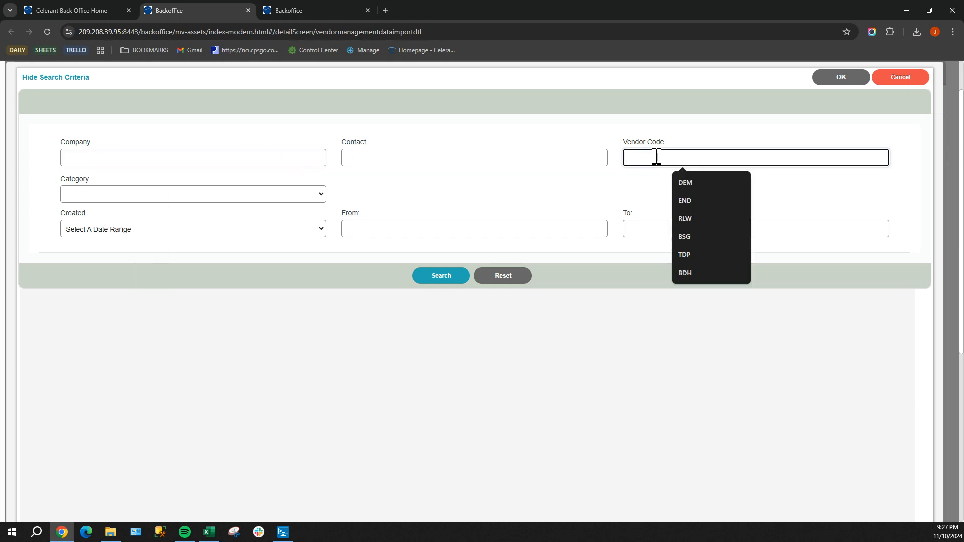
text(ENd)
click(690, 186)
click(454, 276)
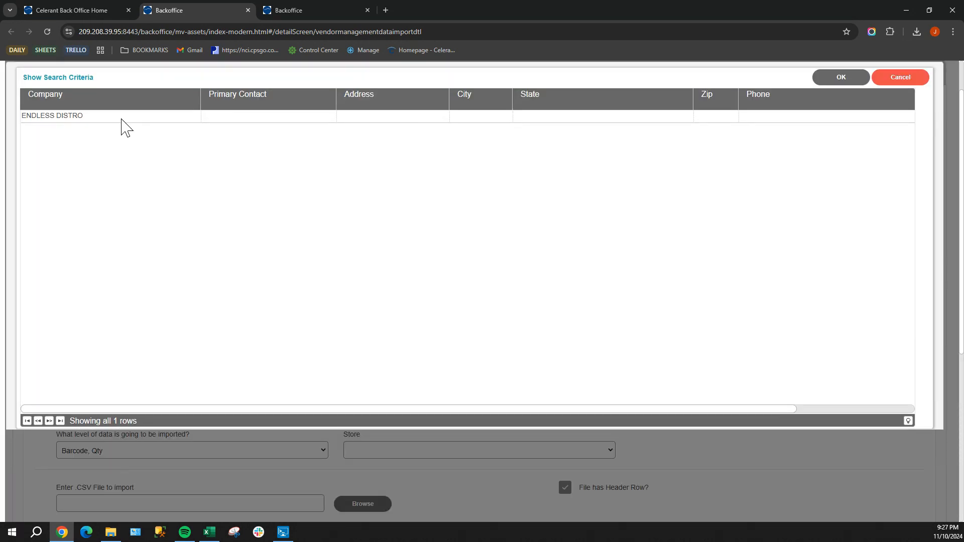
click(71, 118)
click(861, 77)
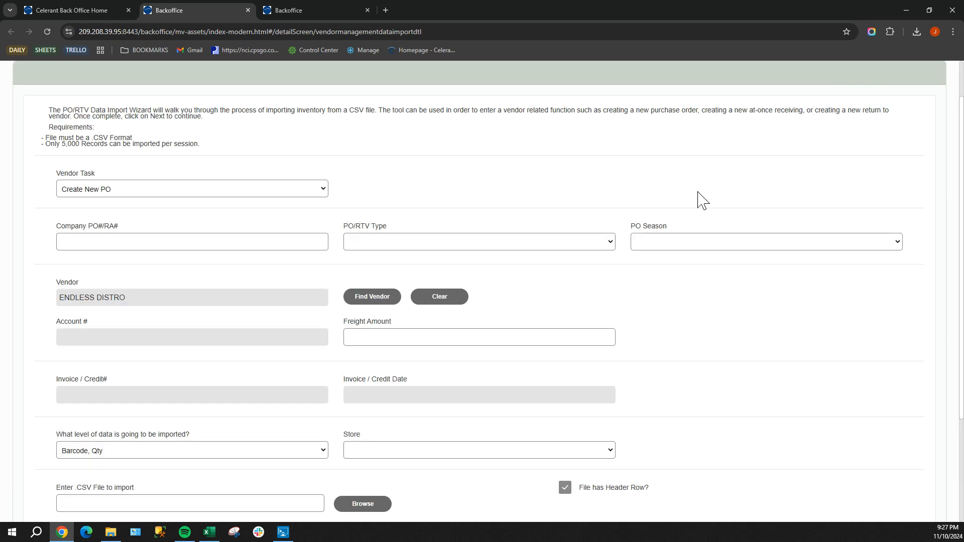
drag(123, 295, 44, 297)
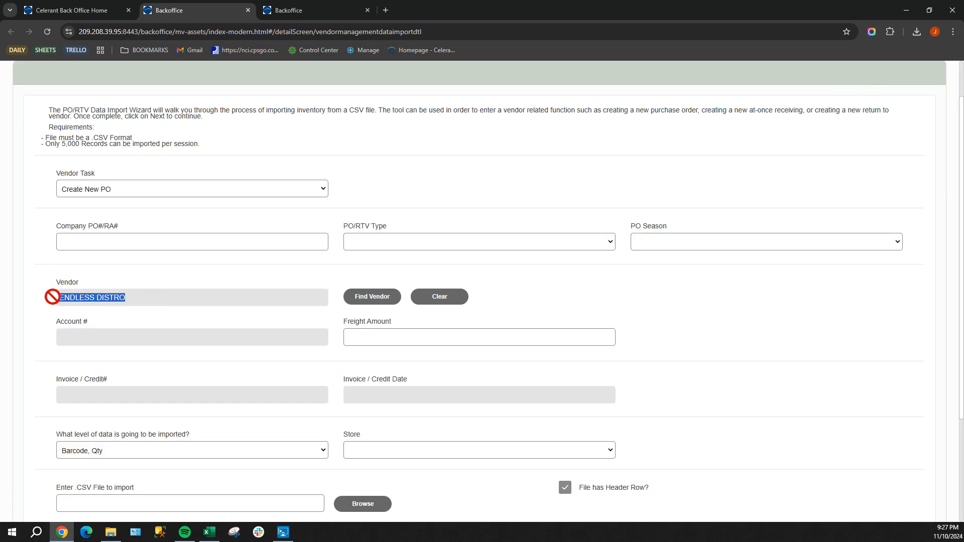
Step: Set the level of data to import to Barcode, Qty, Store, Cost
scroll(33, 346, down, 2)
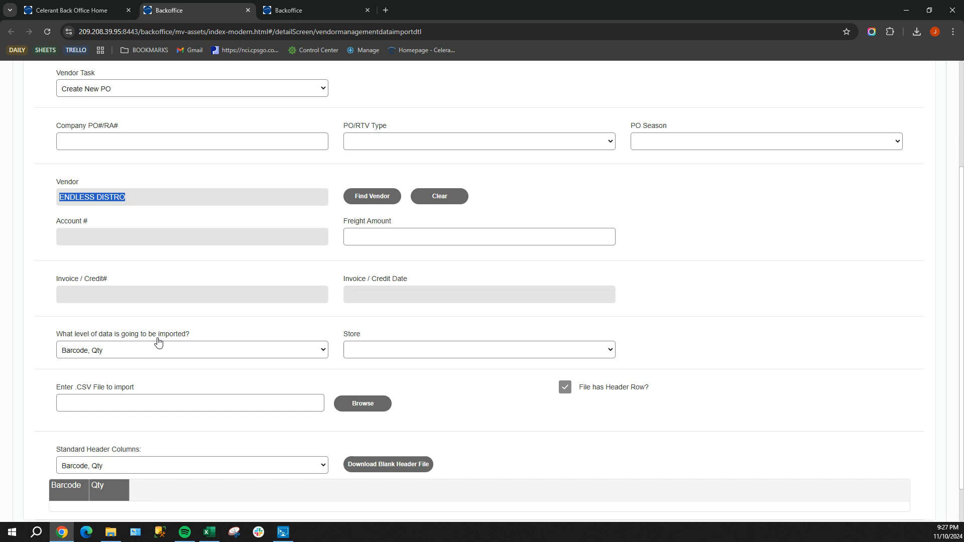
click(200, 355)
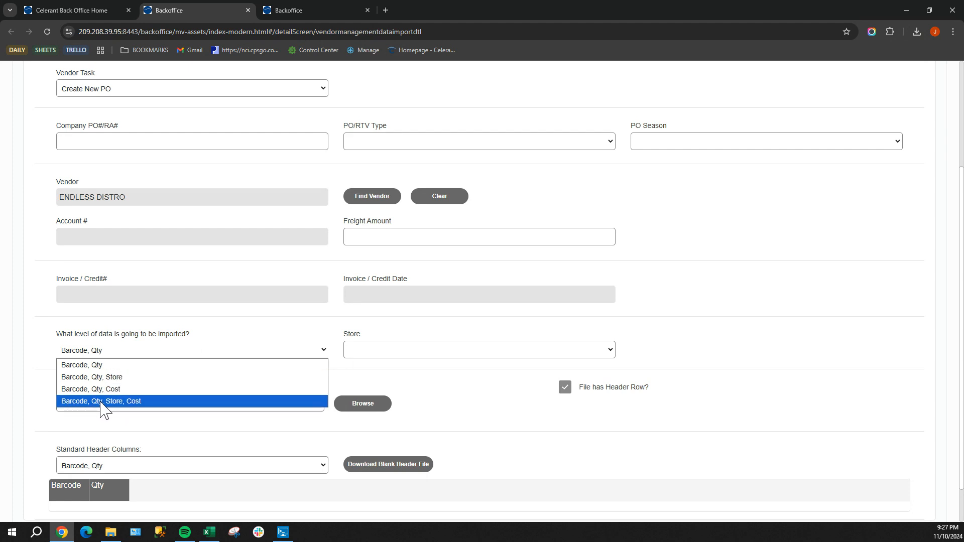
click(139, 401)
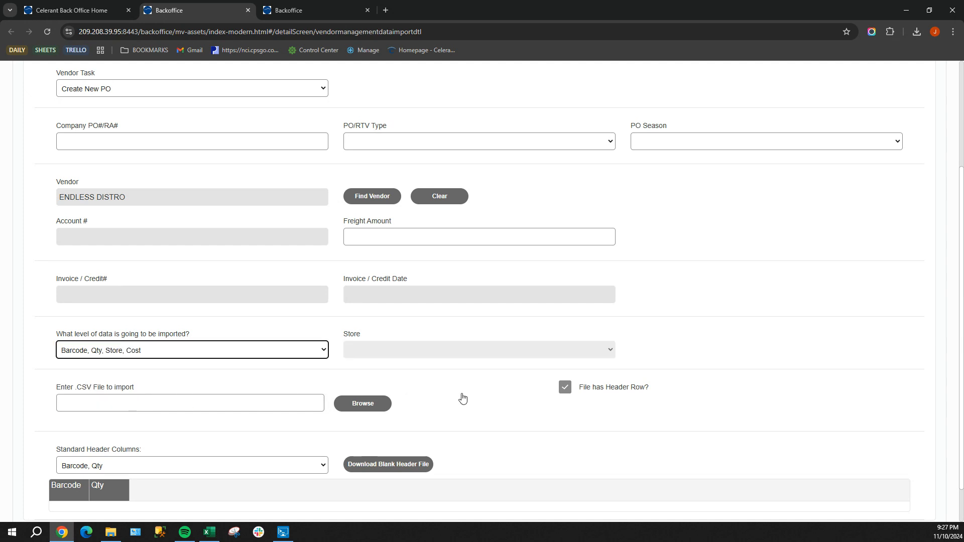
Step: Load endless.csv from the Downloads folder as the import file and continue to the header mapping page
click(360, 405)
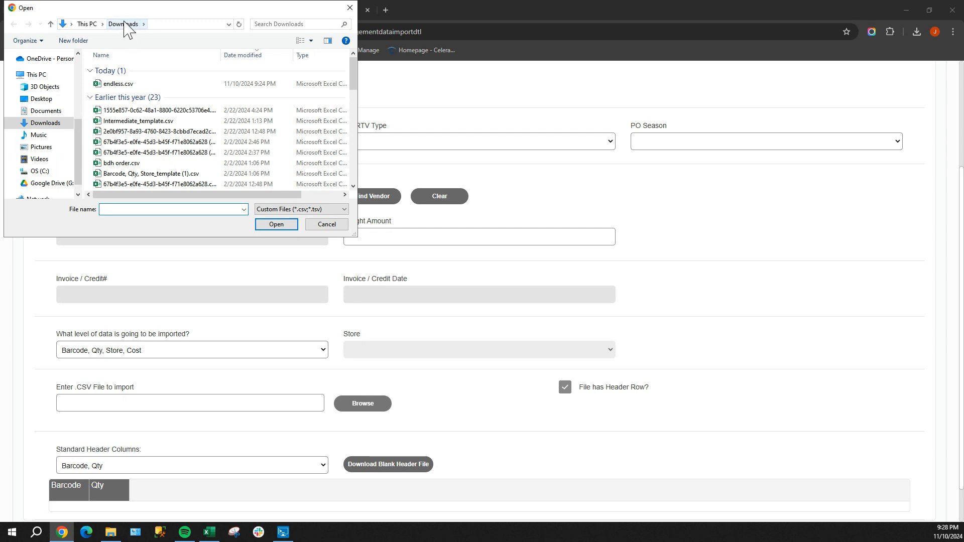
click(115, 85)
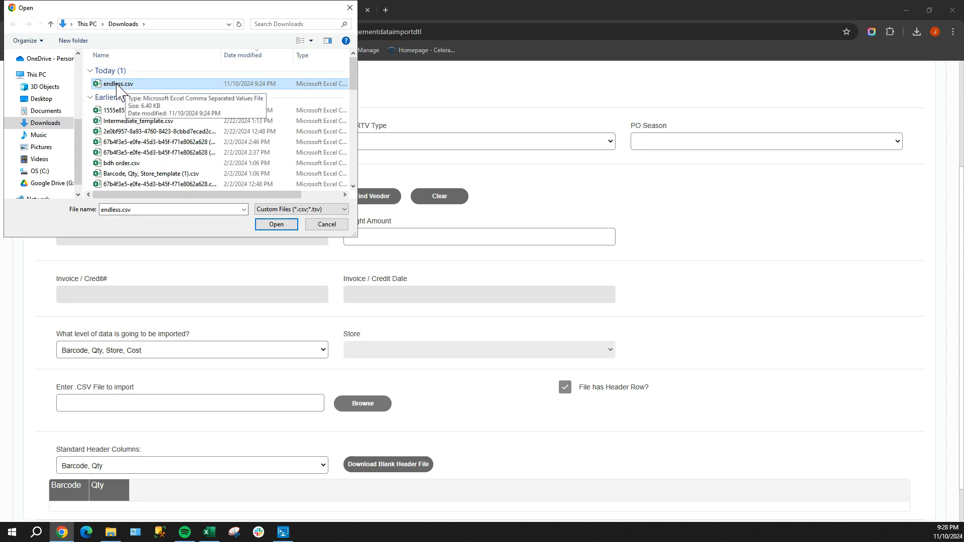
click(276, 224)
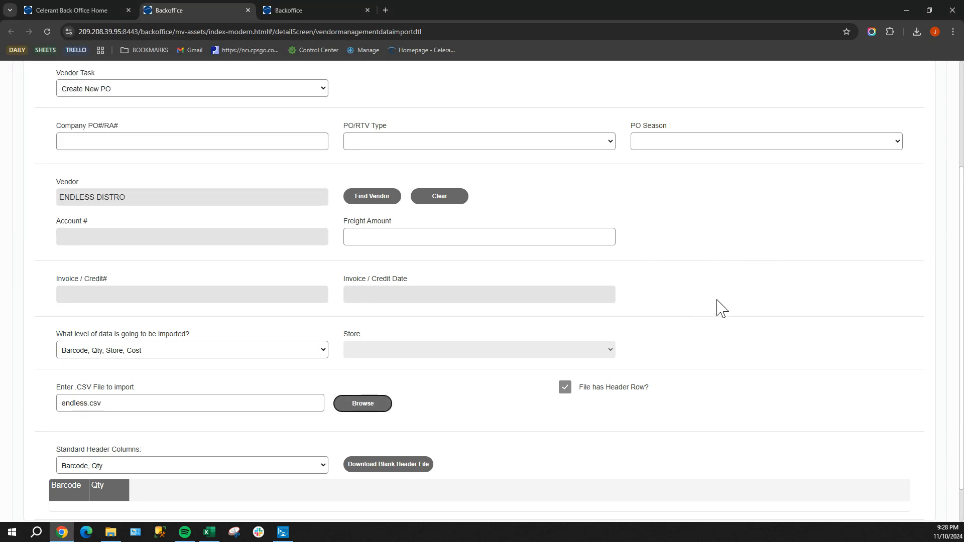
scroll(717, 302, up, 1)
scroll(703, 276, up, 1)
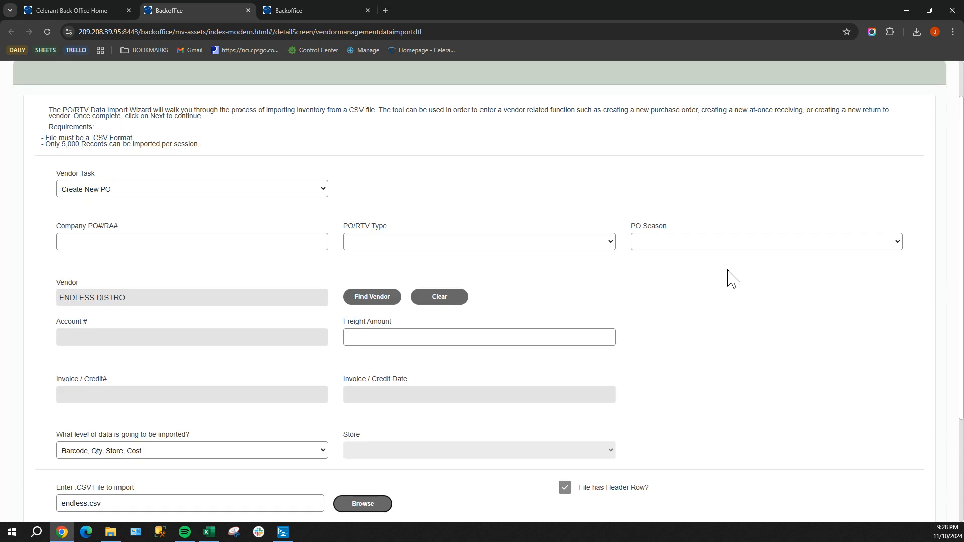
scroll(731, 279, up, 1)
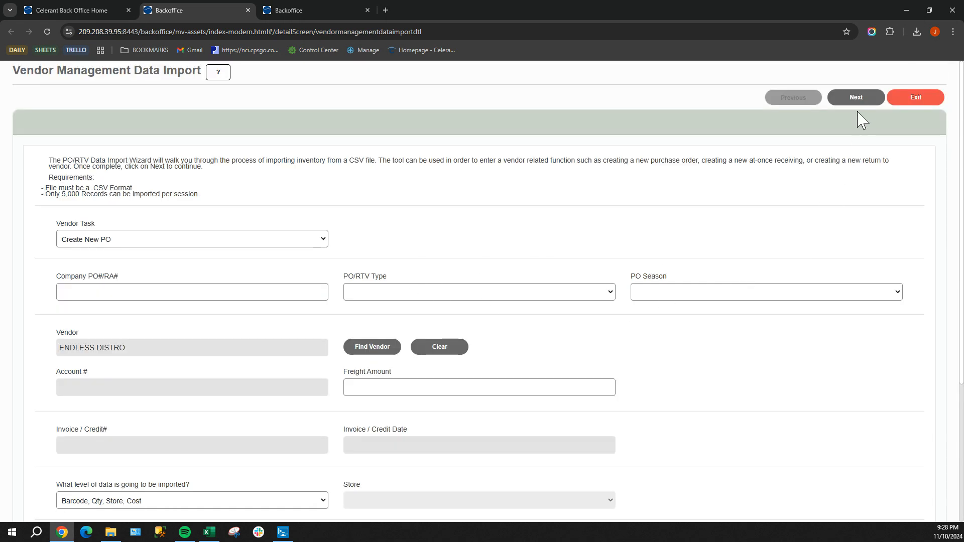
click(855, 98)
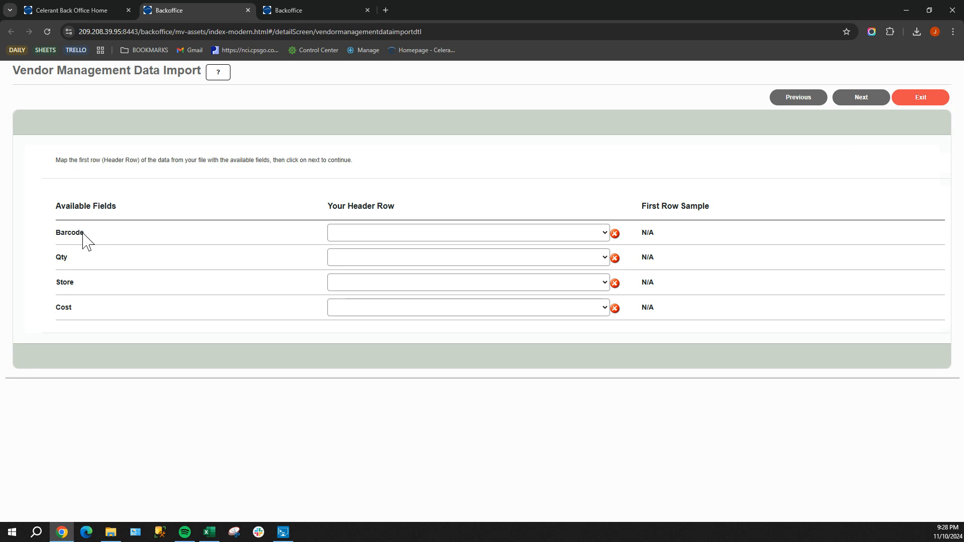
Step: Map the Barcode, Qty, Store and Cost fields to the file's BARCODE, QTY, STORE and COST headers
drag(59, 232, 105, 236)
click(347, 234)
click(354, 261)
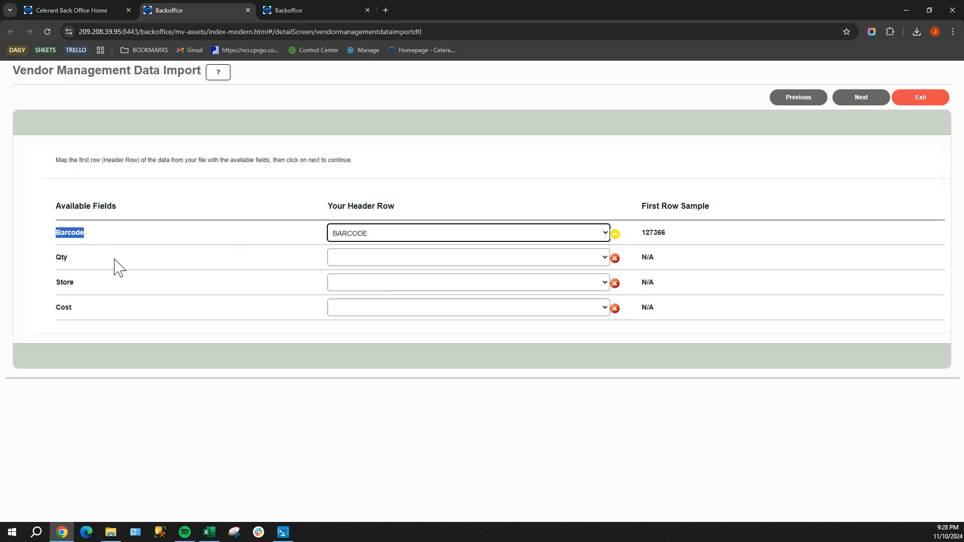
click(364, 259)
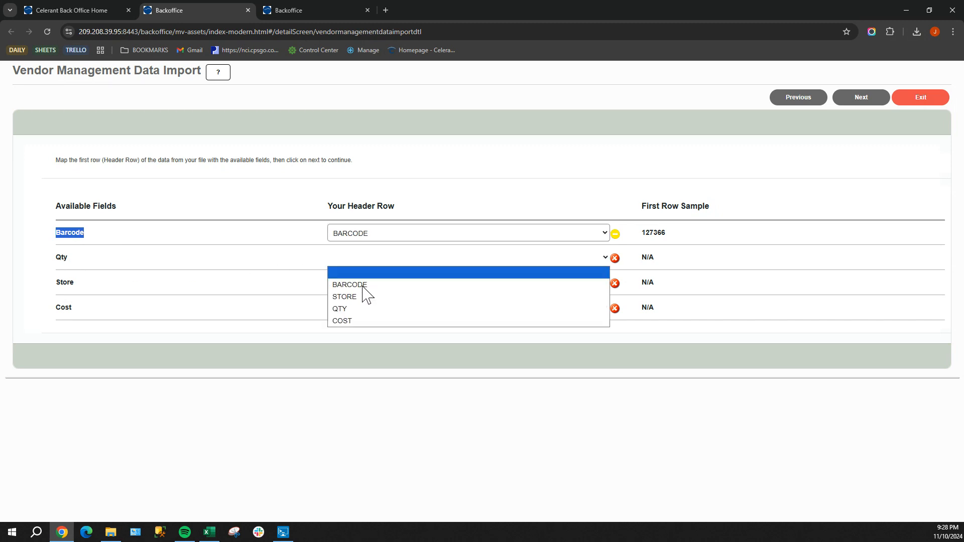
click(345, 309)
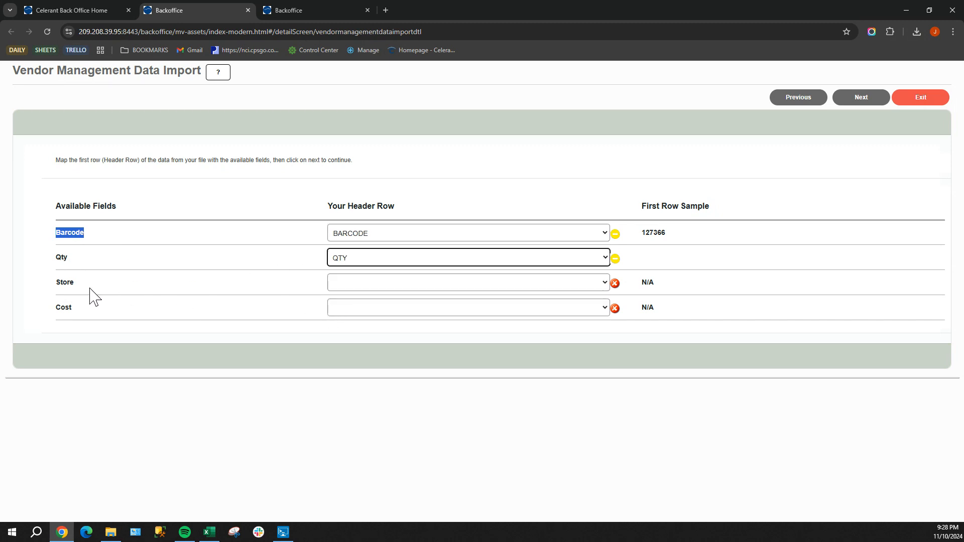
click(374, 288)
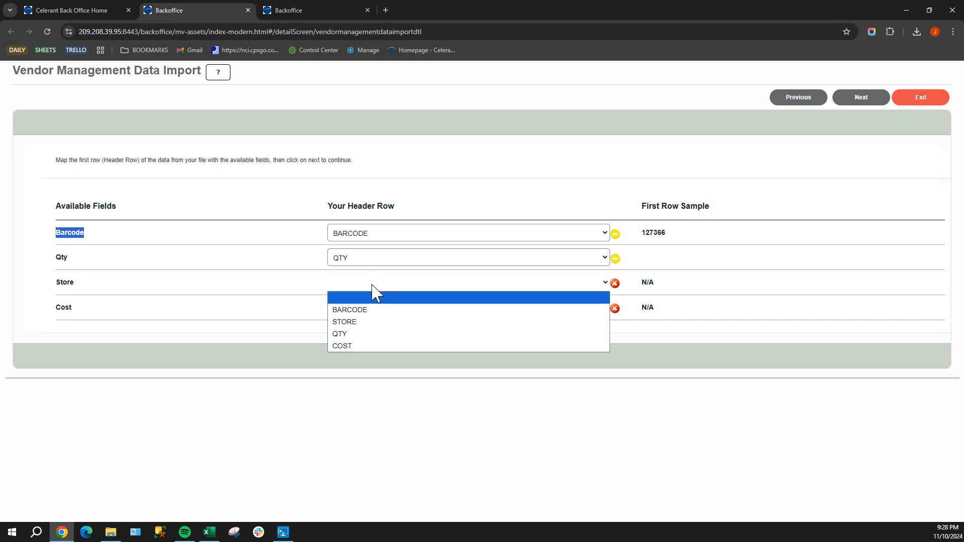
click(365, 322)
click(411, 312)
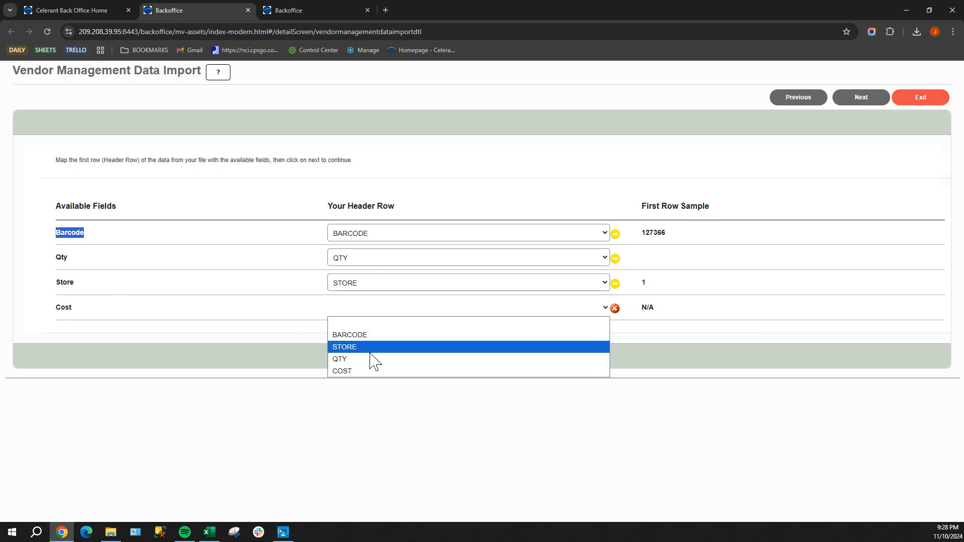
click(354, 372)
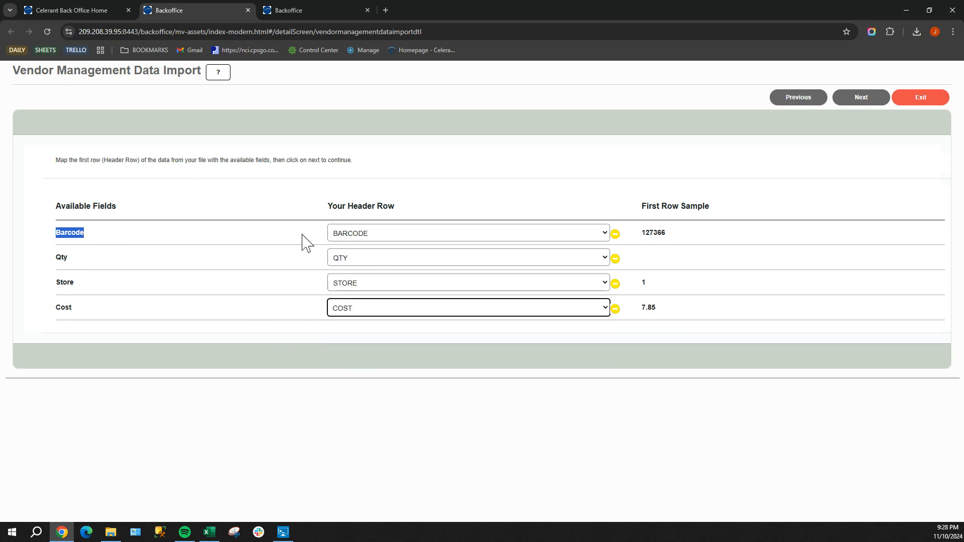
Step: Check the first-row sample values for cost, barcode and store, and continue to the import preview
click(86, 233)
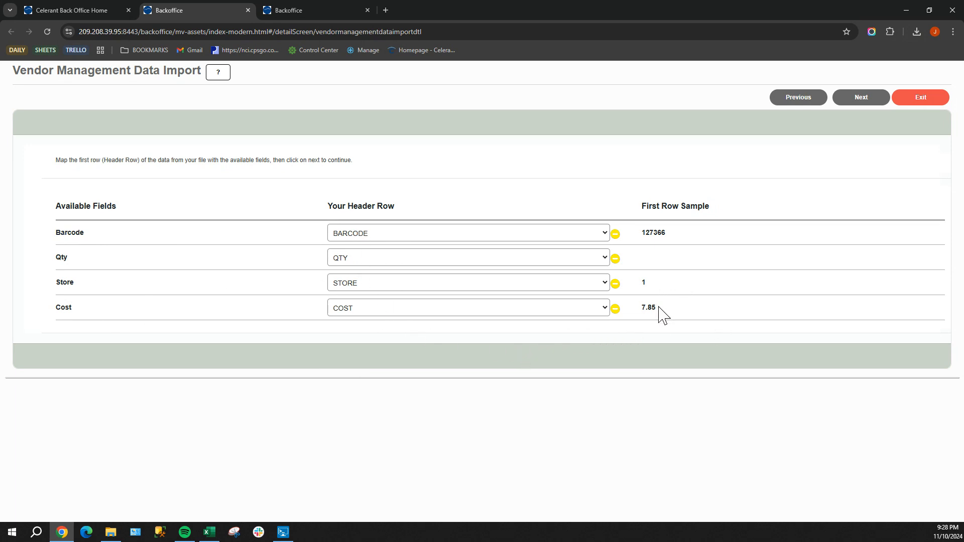
drag(642, 307, 690, 308)
drag(675, 232, 643, 231)
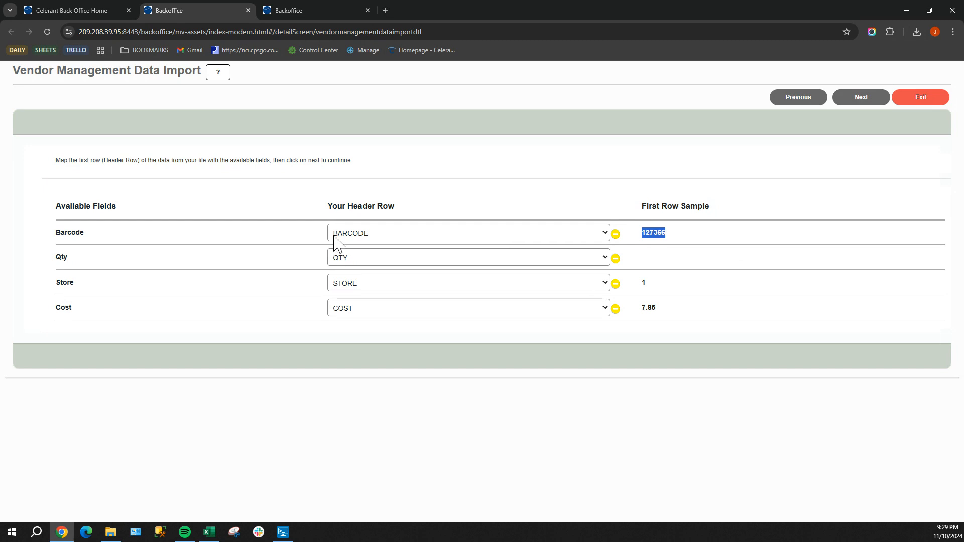
click(670, 235)
double_click(643, 283)
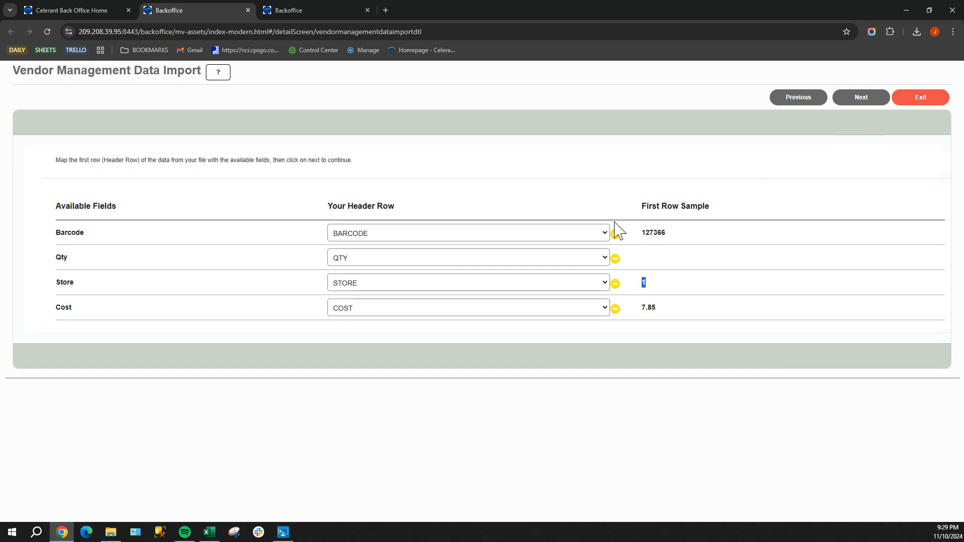
click(861, 98)
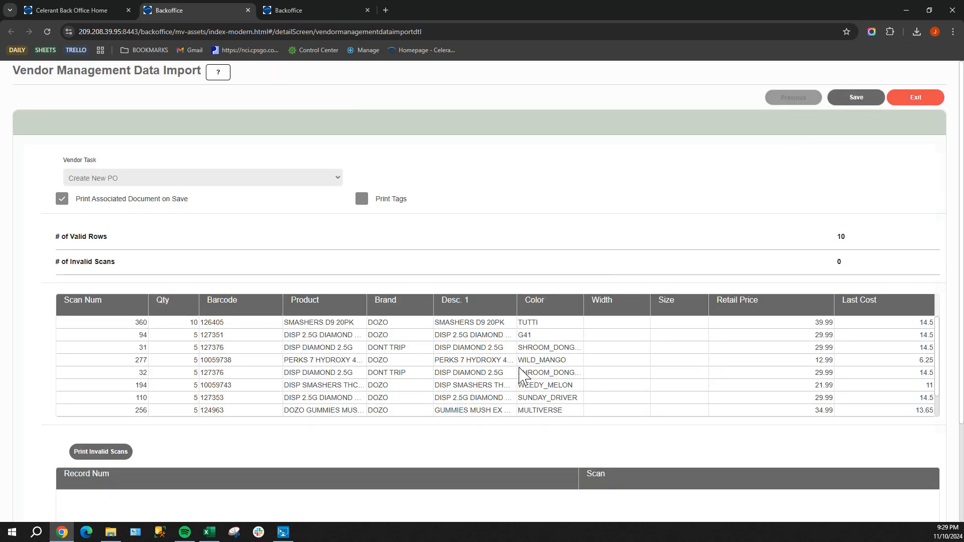
Step: Examine the imported product rows, the invalid scan count and the invalid scans list in the import preview
click(492, 327)
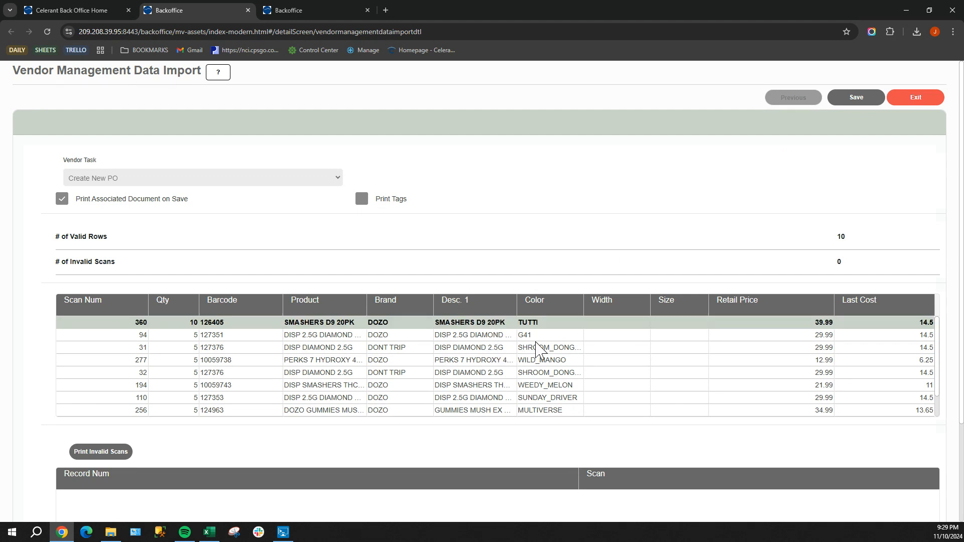
scroll(577, 349, down, 1)
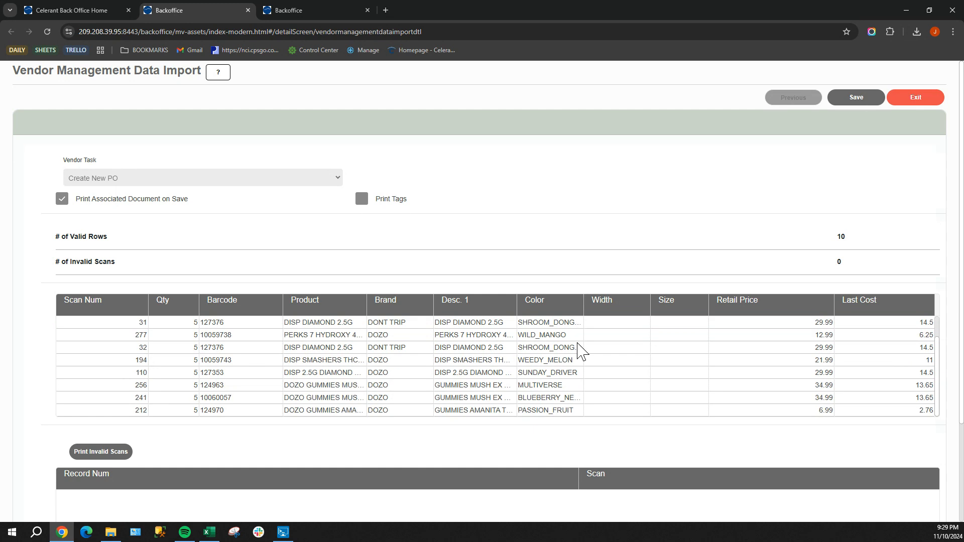
scroll(577, 347, up, 1)
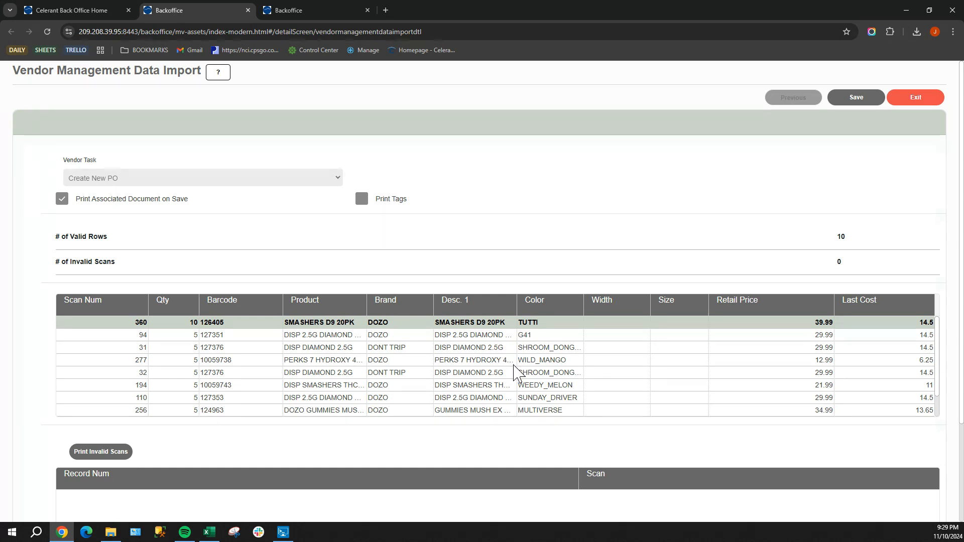
scroll(531, 369, down, 1)
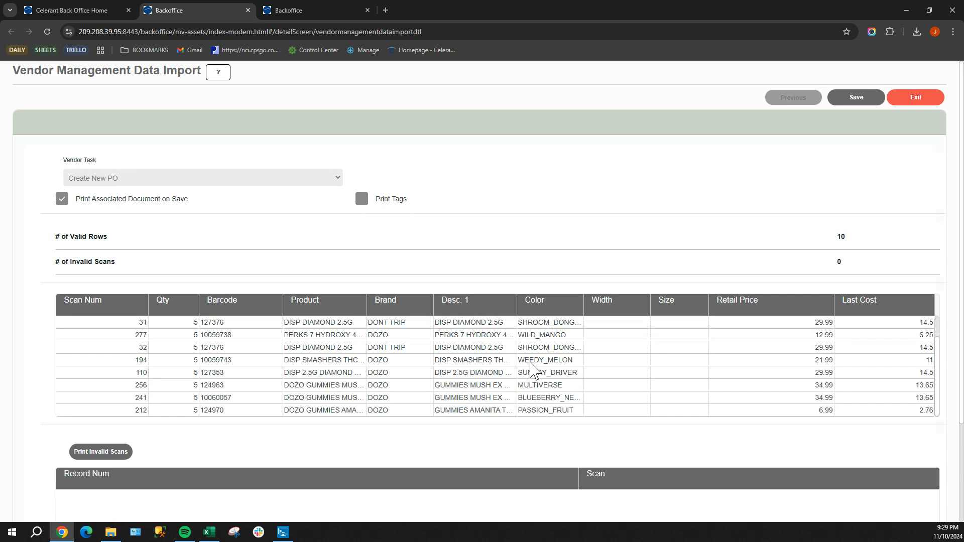
scroll(535, 369, up, 1)
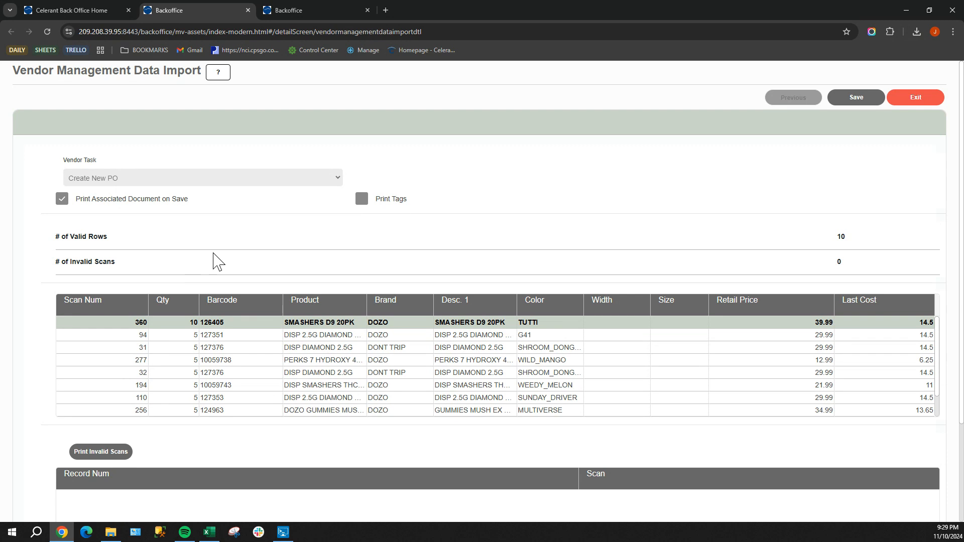
drag(118, 265, 56, 261)
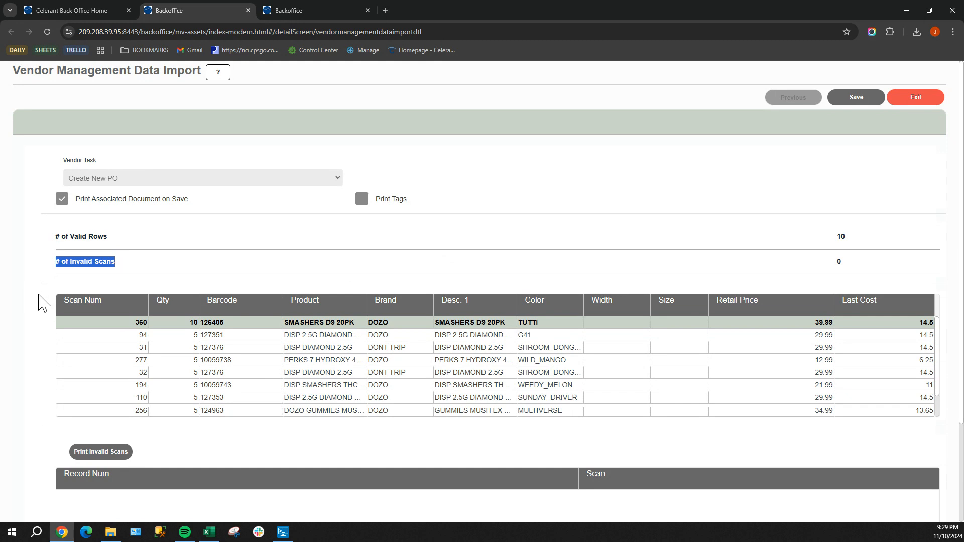
scroll(42, 303, down, 2)
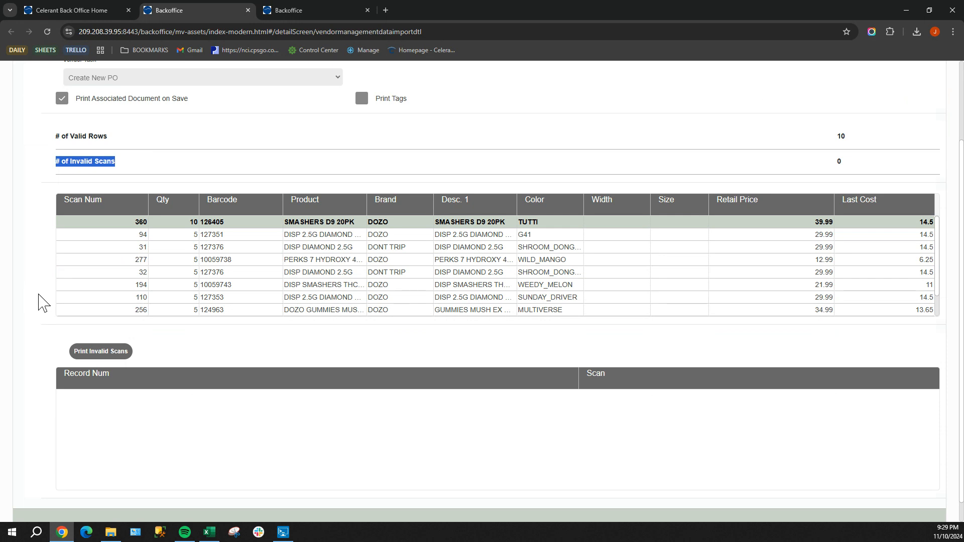
scroll(43, 303, up, 1)
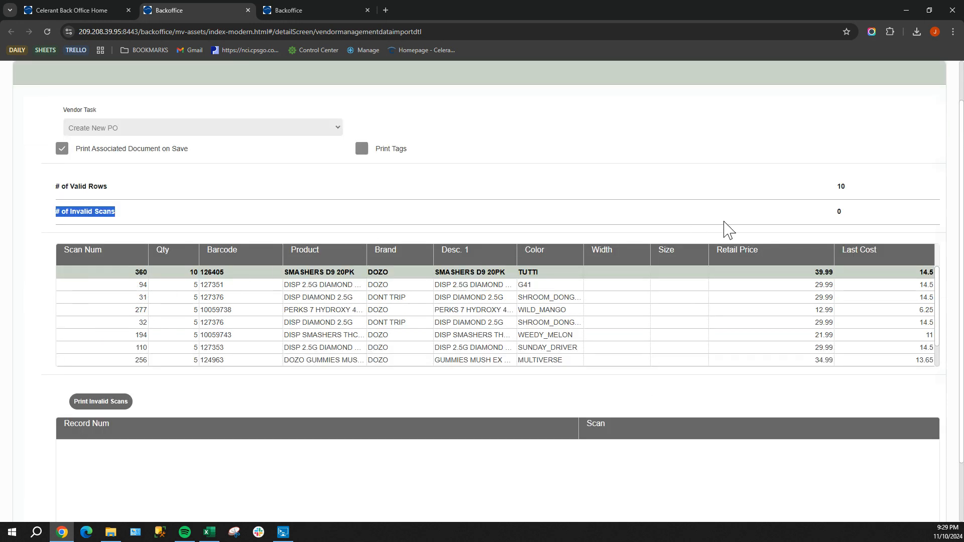
click(853, 210)
double_click(837, 211)
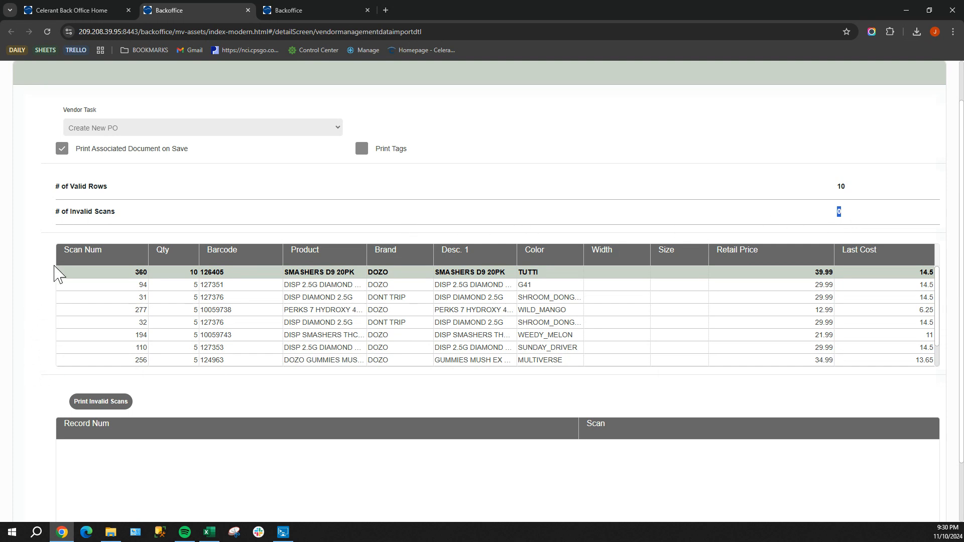
scroll(133, 480, down, 2)
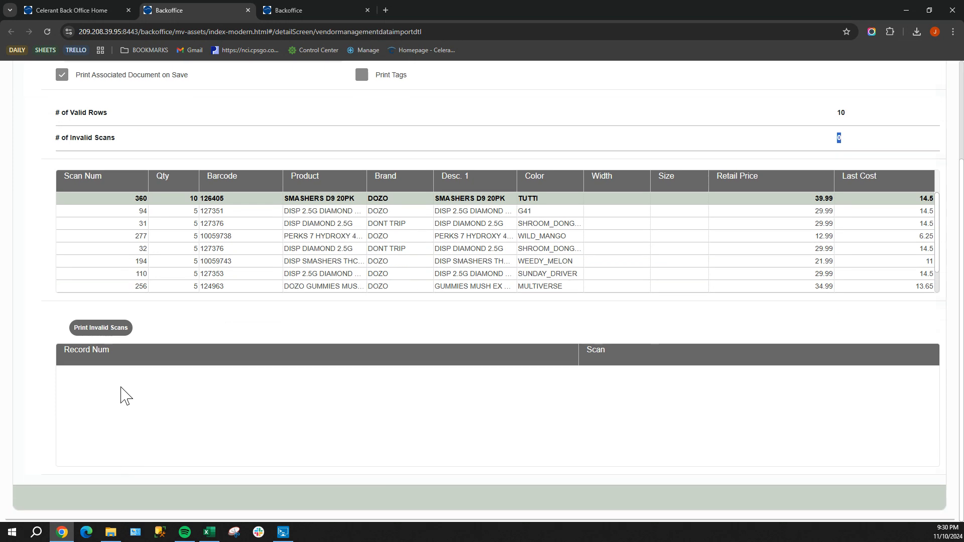
Step: Turn off printing the associated document on save and save the import as a new purchase order
scroll(197, 432, up, 3)
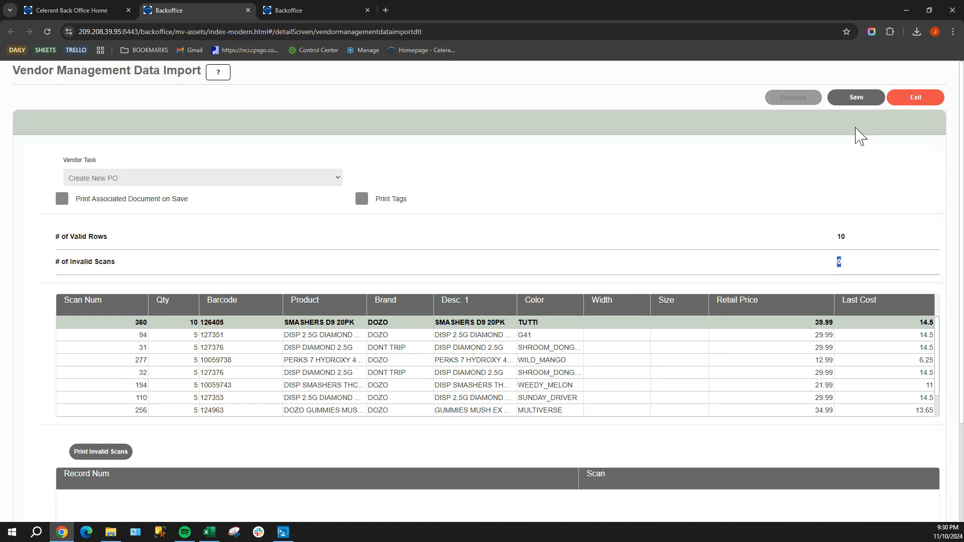
click(859, 103)
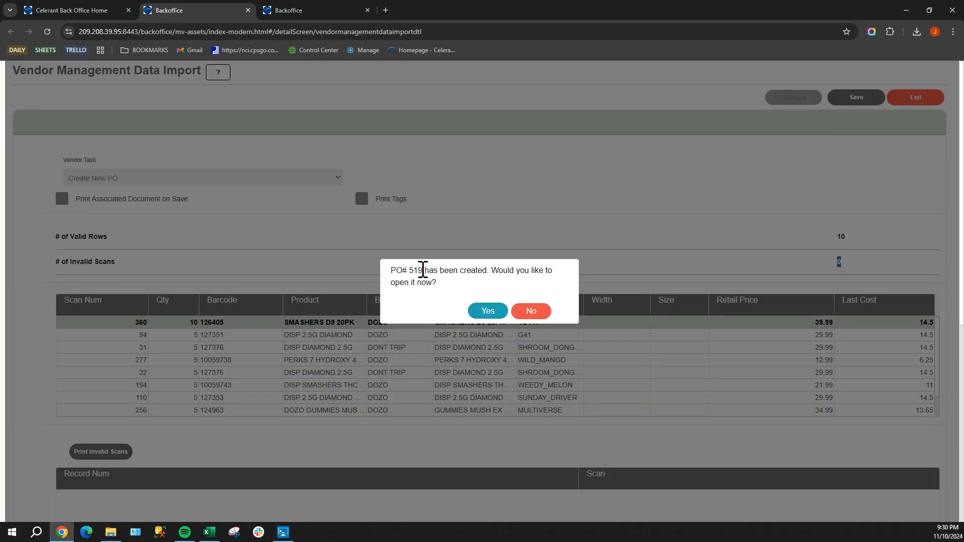
drag(423, 270, 391, 271)
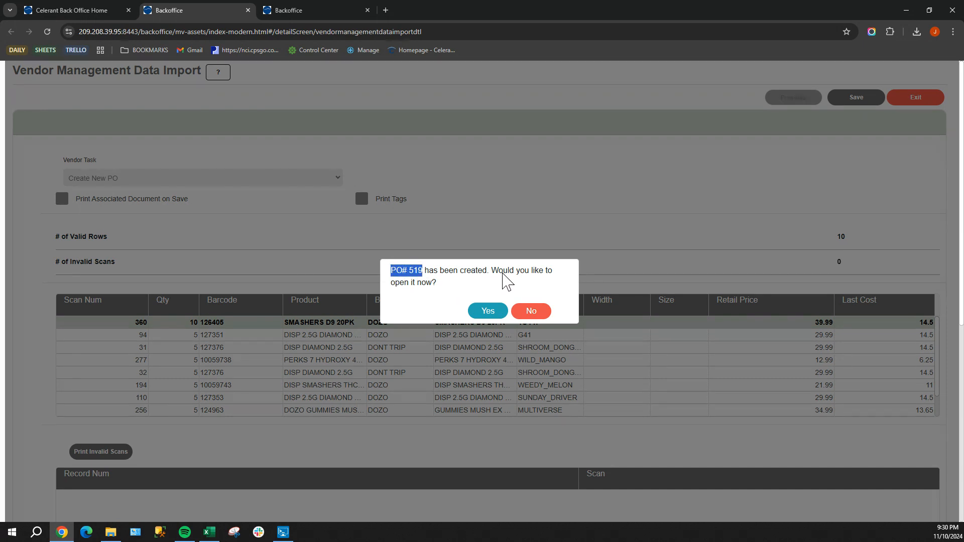
Step: Open the newly created purchase order and look over its product lines, quantities and costs
click(485, 314)
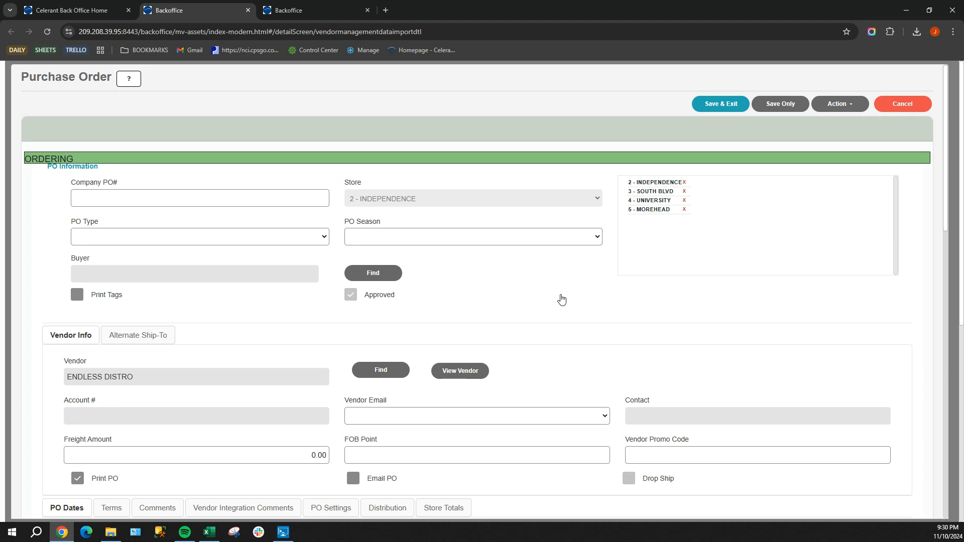
scroll(562, 300, down, 10)
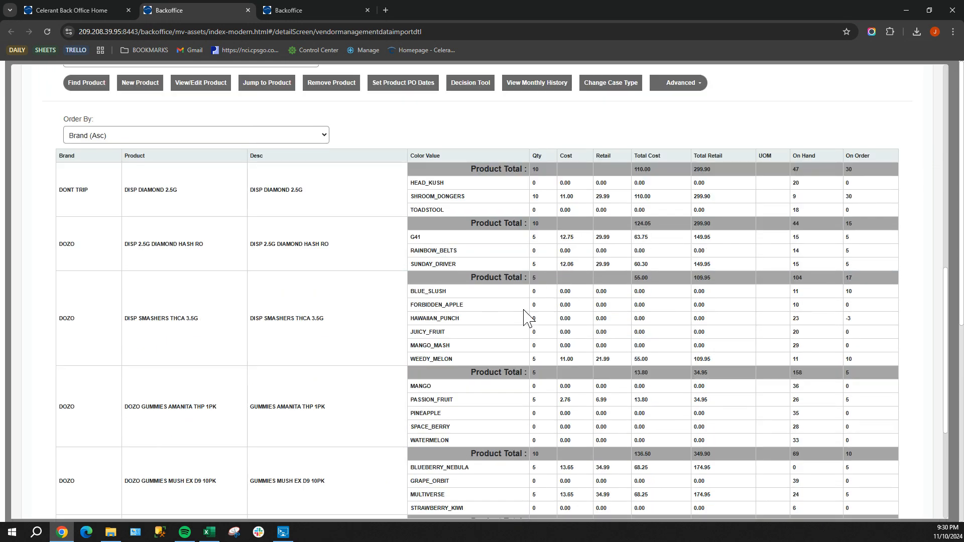
scroll(523, 317, down, 5)
scroll(602, 301, up, 4)
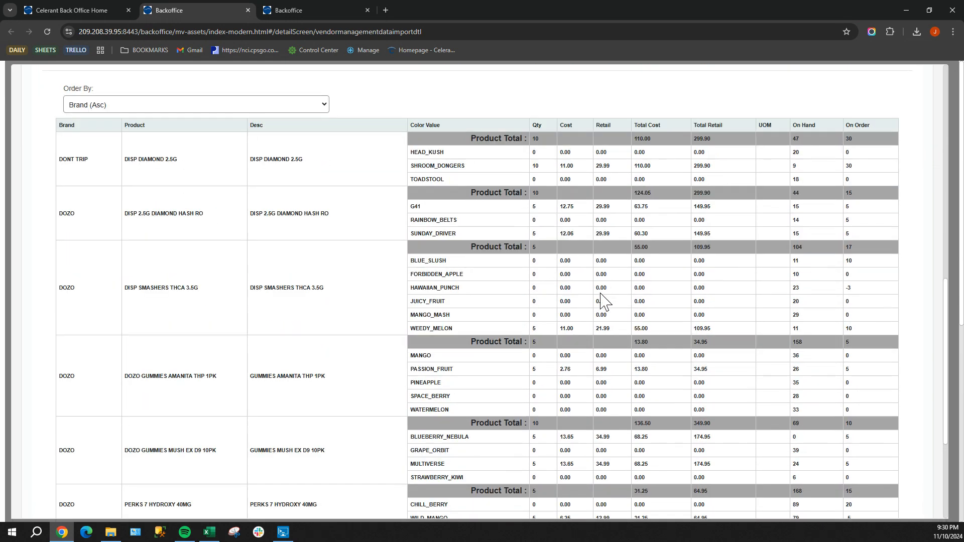
Step: Assign the order's buyer by finding the employee by login and confirming the matching record
scroll(603, 300, up, 4)
scroll(602, 301, down, 8)
scroll(599, 308, up, 5)
scroll(602, 316, up, 12)
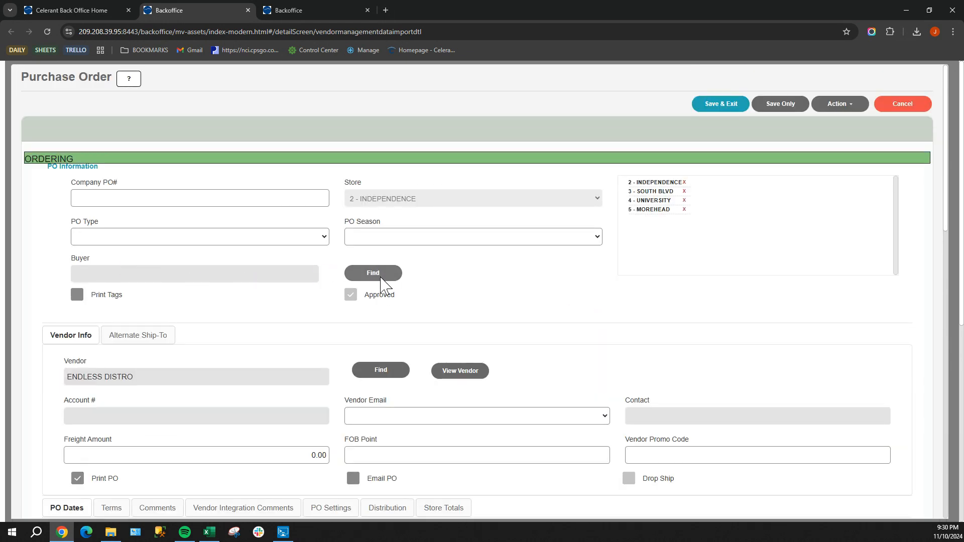
click(380, 277)
click(660, 154)
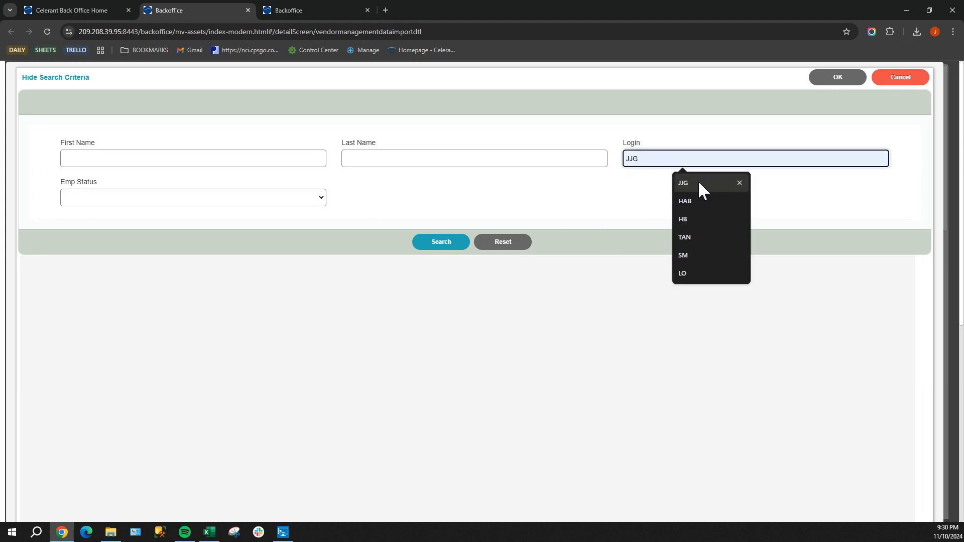
click(698, 183)
click(440, 243)
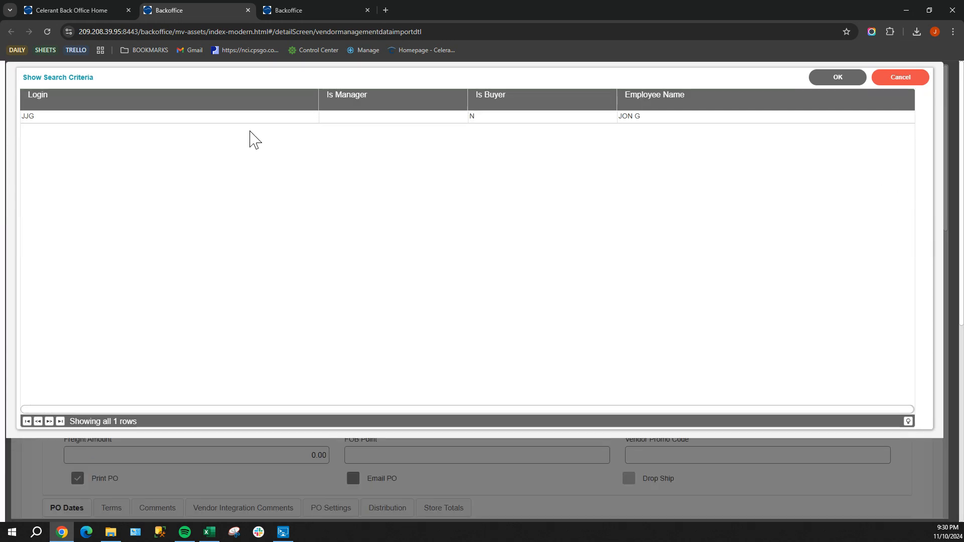
click(228, 117)
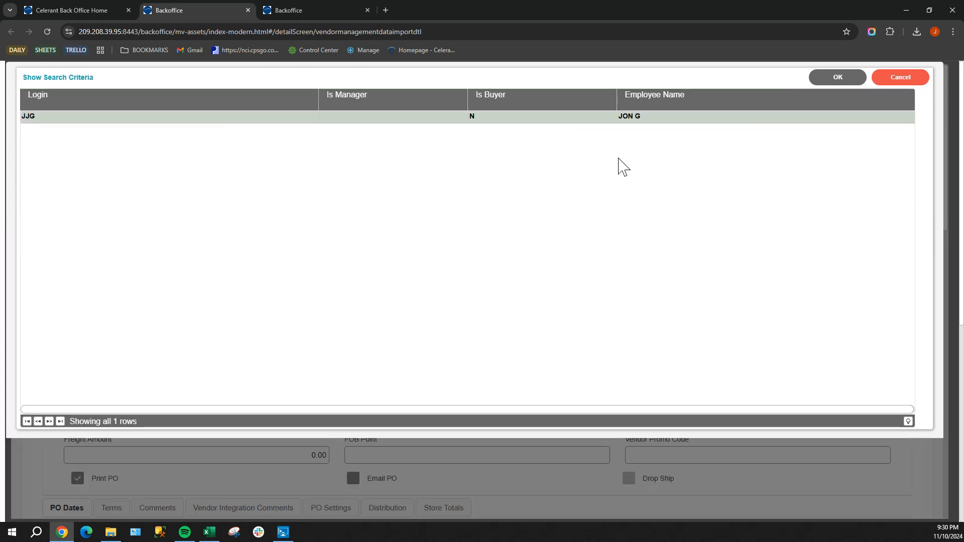
click(834, 77)
Step: Set the order's distribution to Pre-Distro with 1 - WAREHOUSE as the warehouse store
scroll(491, 293, down, 3)
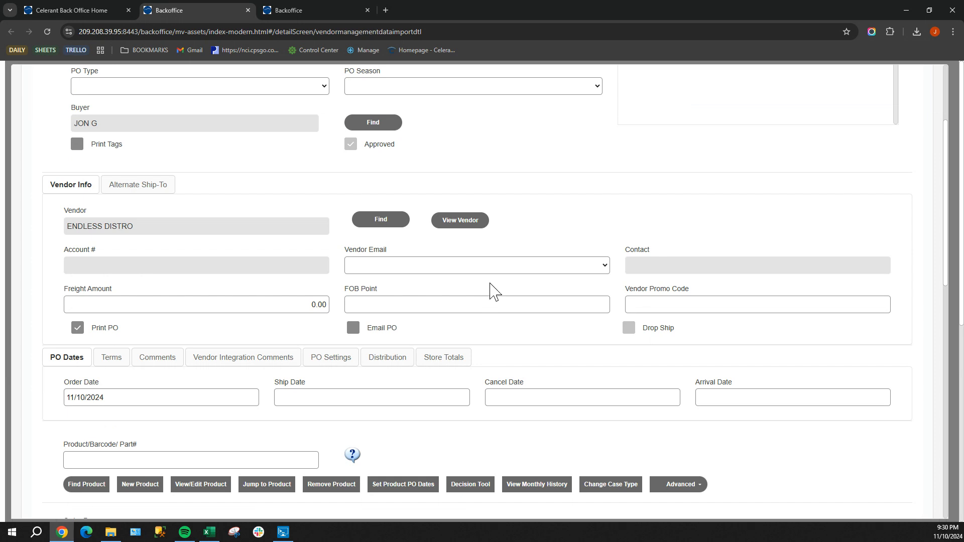
scroll(448, 303, down, 2)
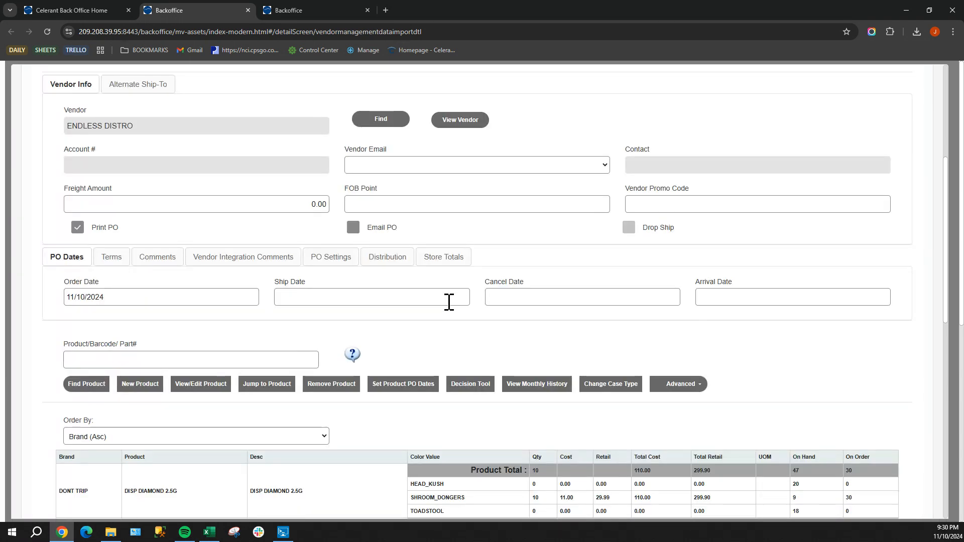
click(389, 263)
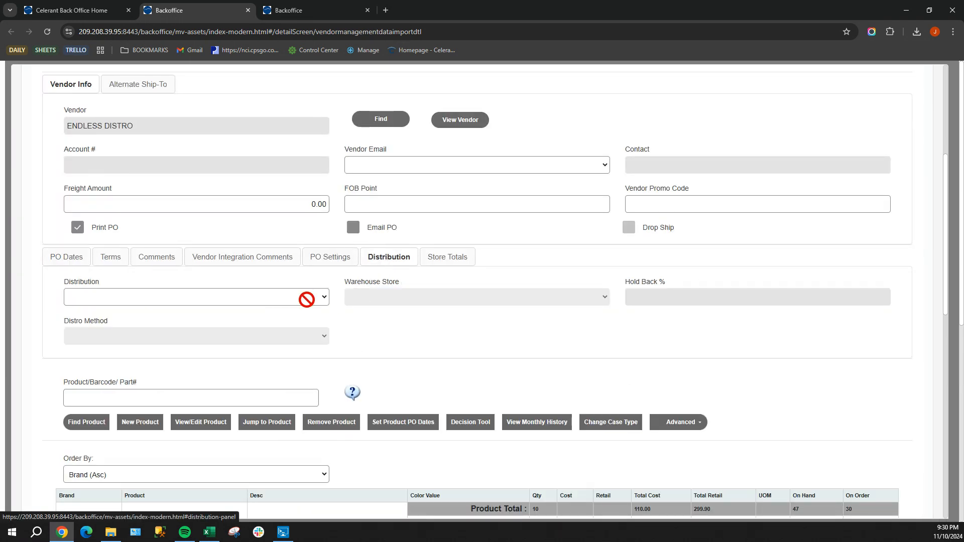
click(120, 300)
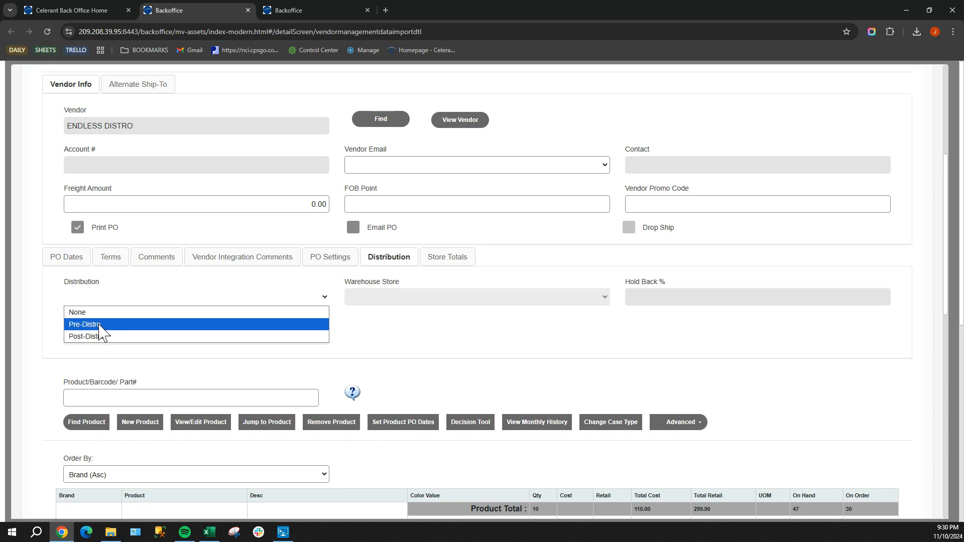
click(99, 326)
click(375, 300)
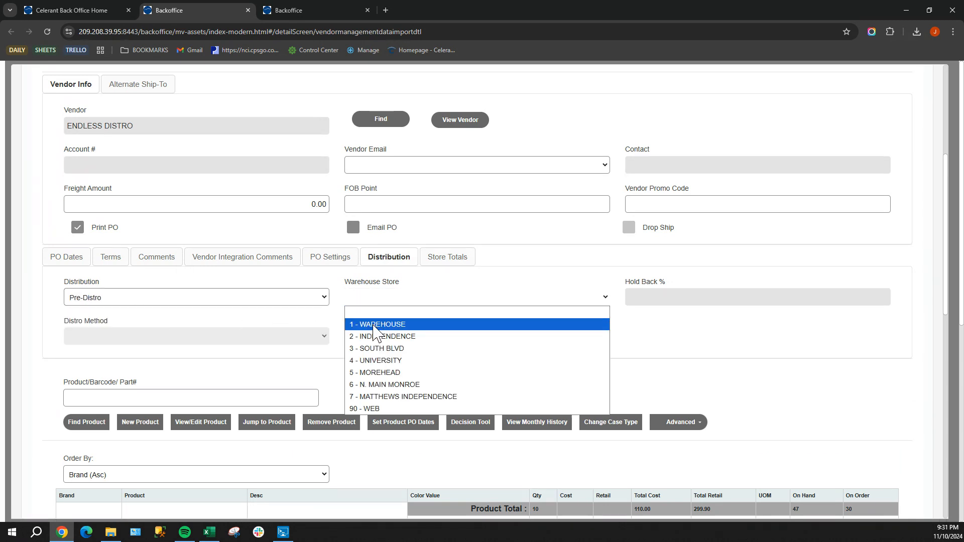
click(375, 324)
Step: Review the purchase order's product lines, quantities, distribution settings and header details
scroll(379, 336, down, 2)
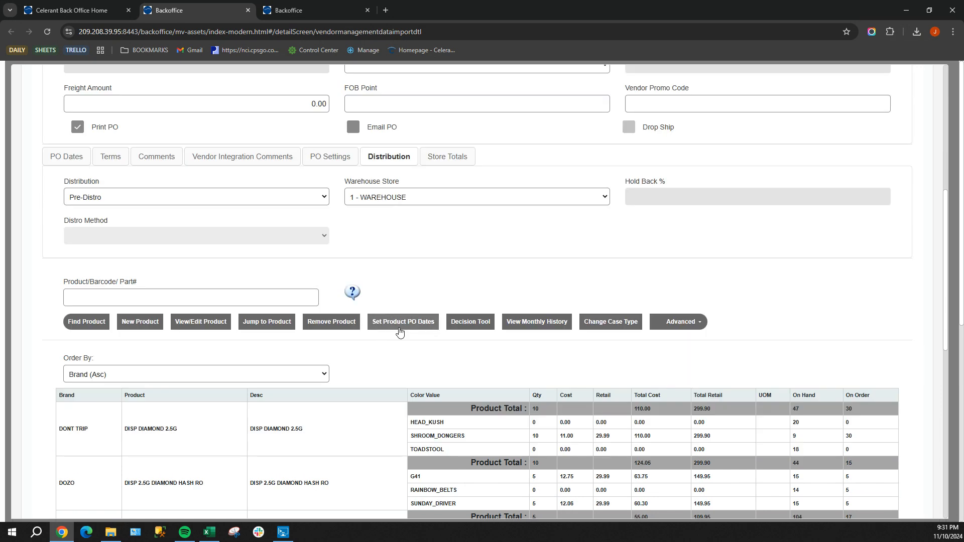
scroll(439, 370, down, 6)
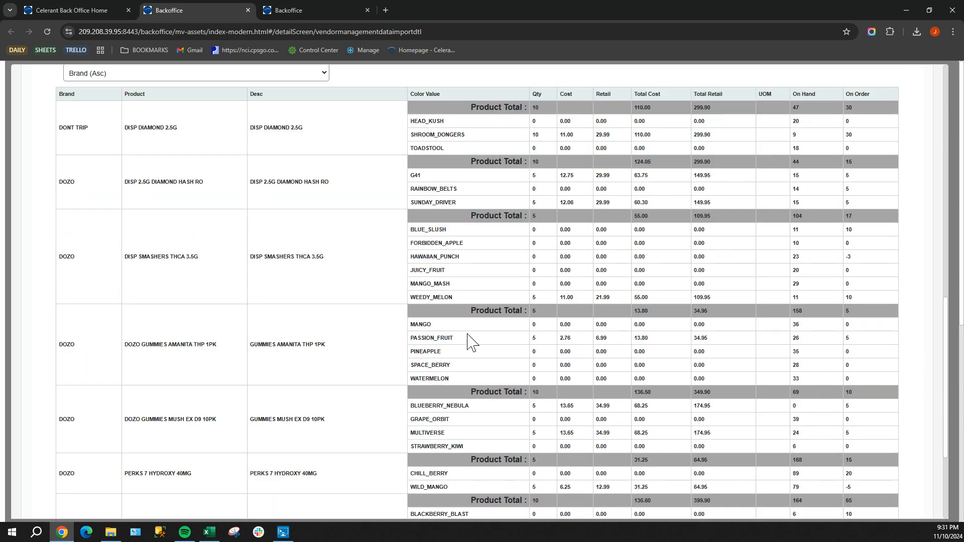
scroll(381, 361, down, 2)
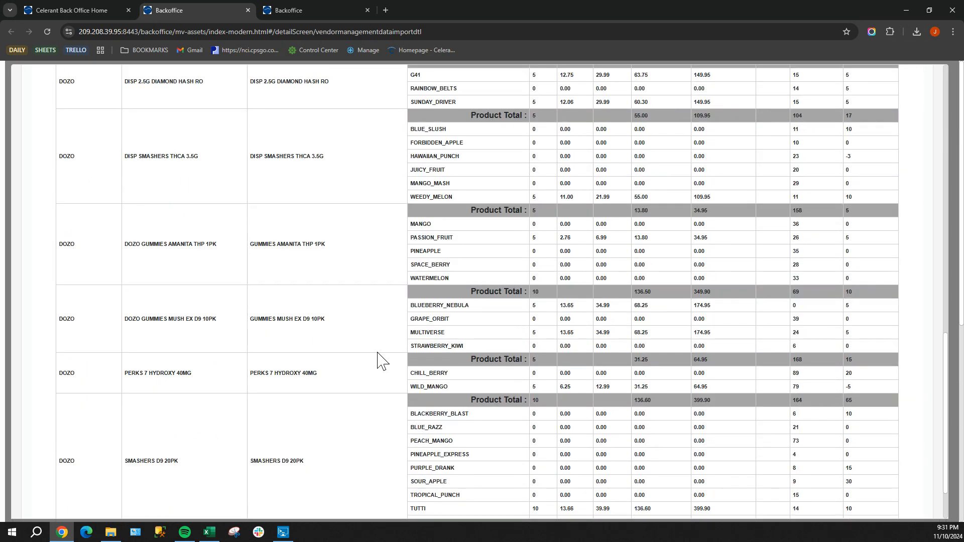
scroll(380, 360, down, 2)
scroll(396, 347, up, 6)
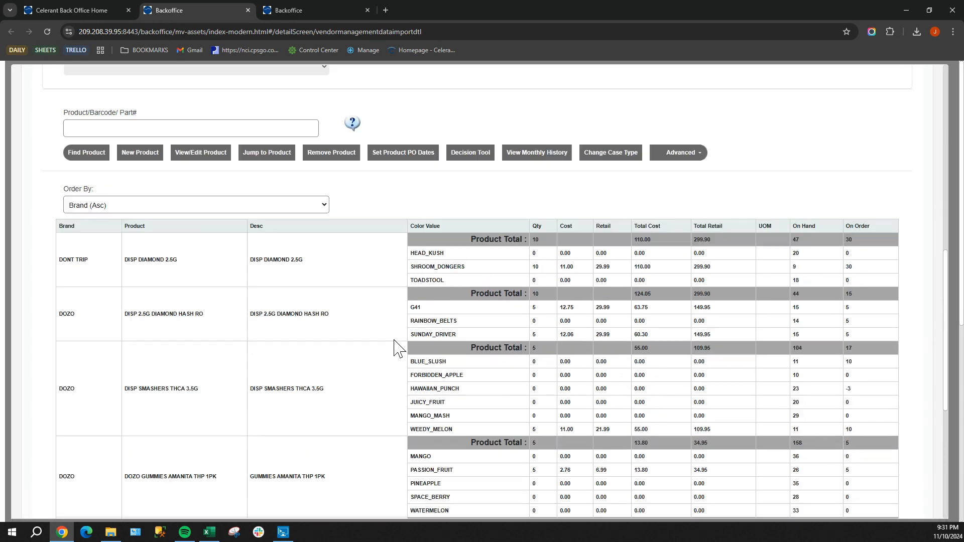
scroll(394, 346, up, 3)
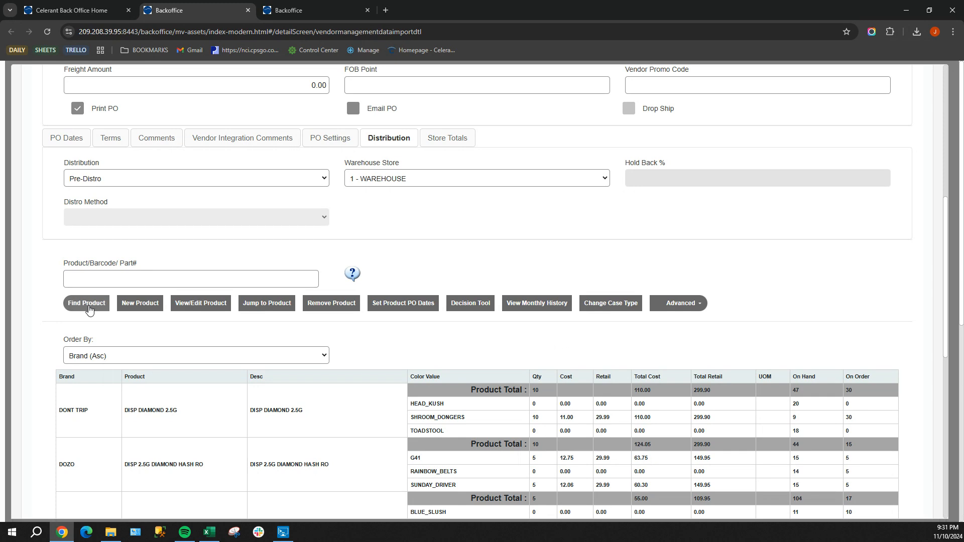
scroll(478, 397, down, 8)
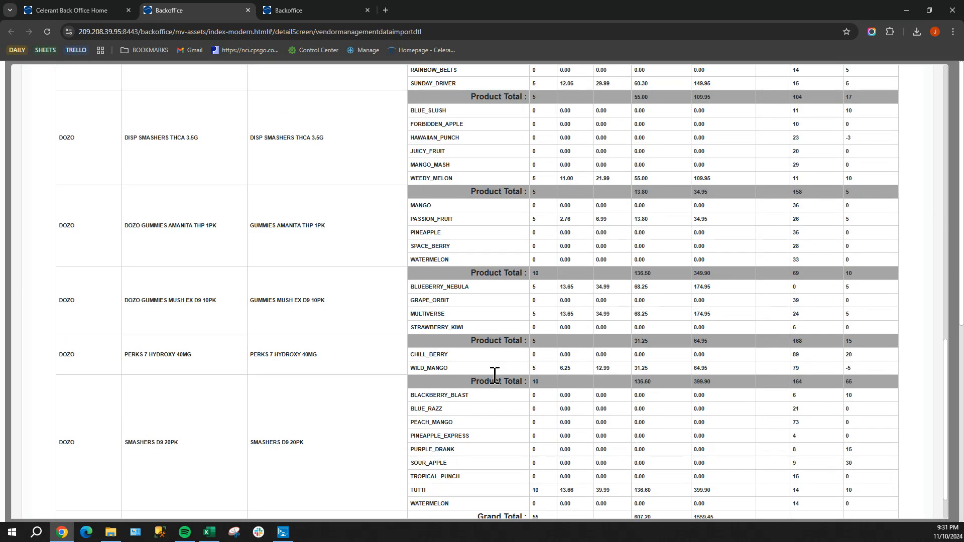
scroll(537, 423, up, 8)
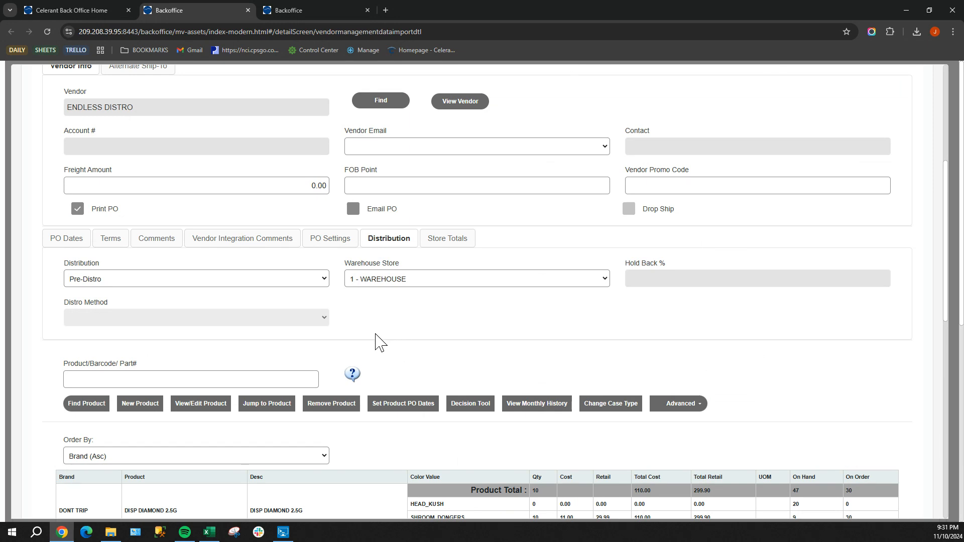
scroll(377, 341, down, 6)
scroll(394, 347, up, 2)
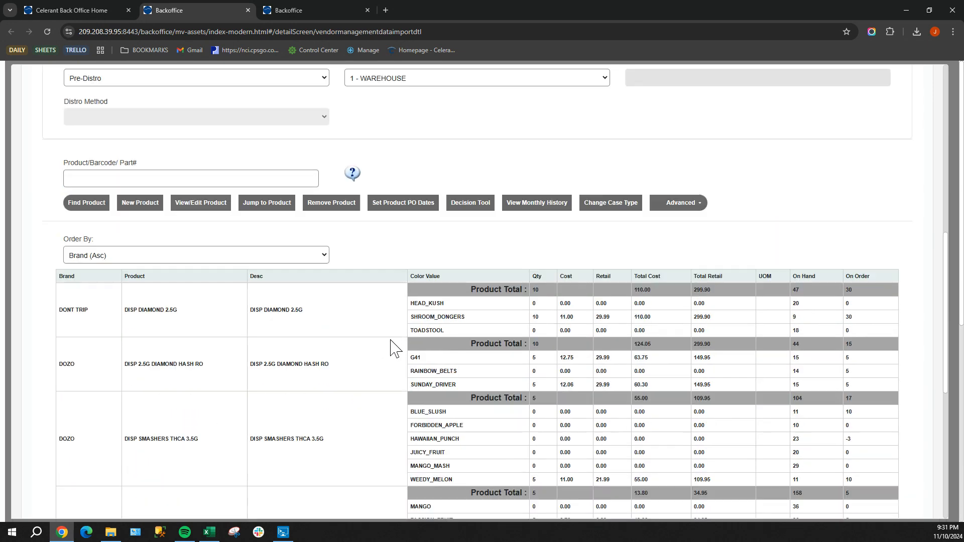
scroll(393, 346, up, 8)
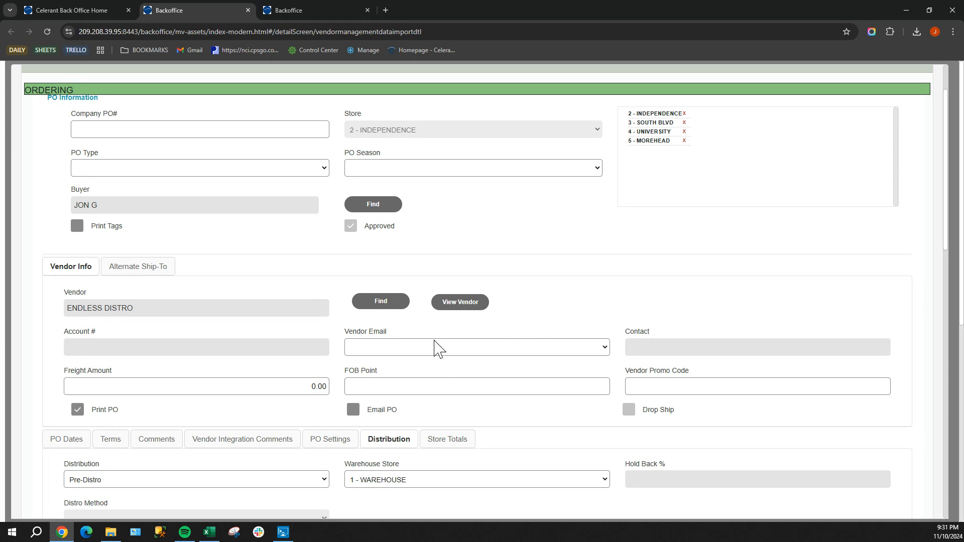
scroll(133, 428, down, 1)
scroll(223, 398, down, 2)
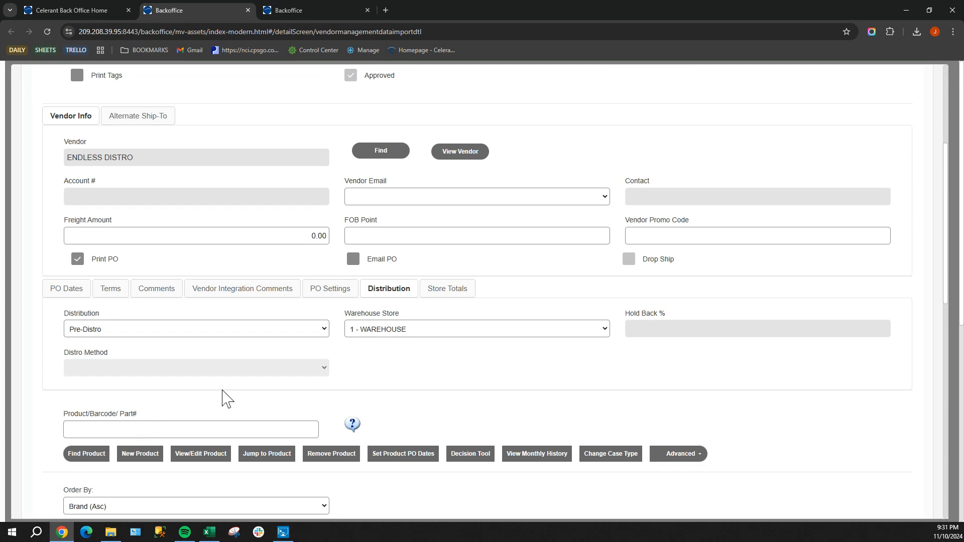
scroll(233, 372, up, 5)
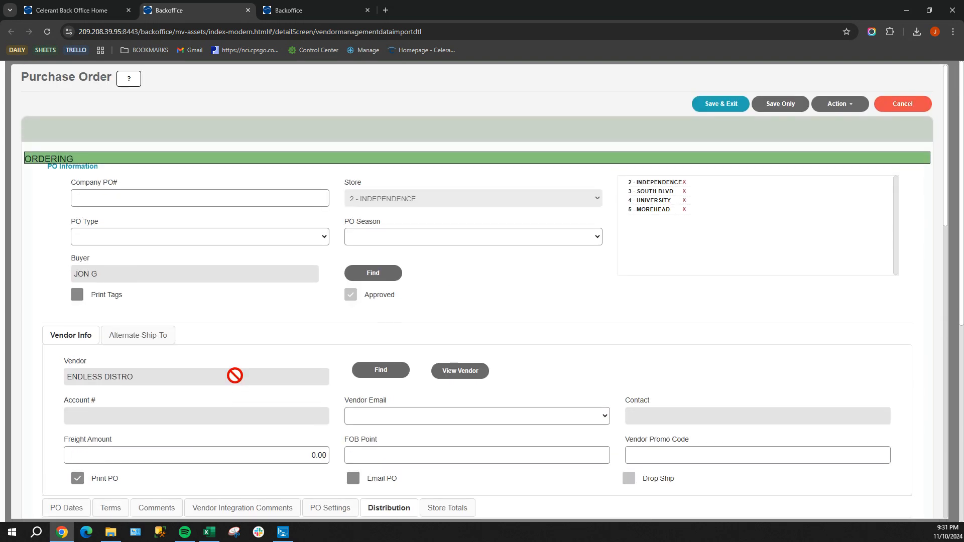
Step: Fill in the Company PO# with the previously used entry DISPOSABLES
click(238, 198)
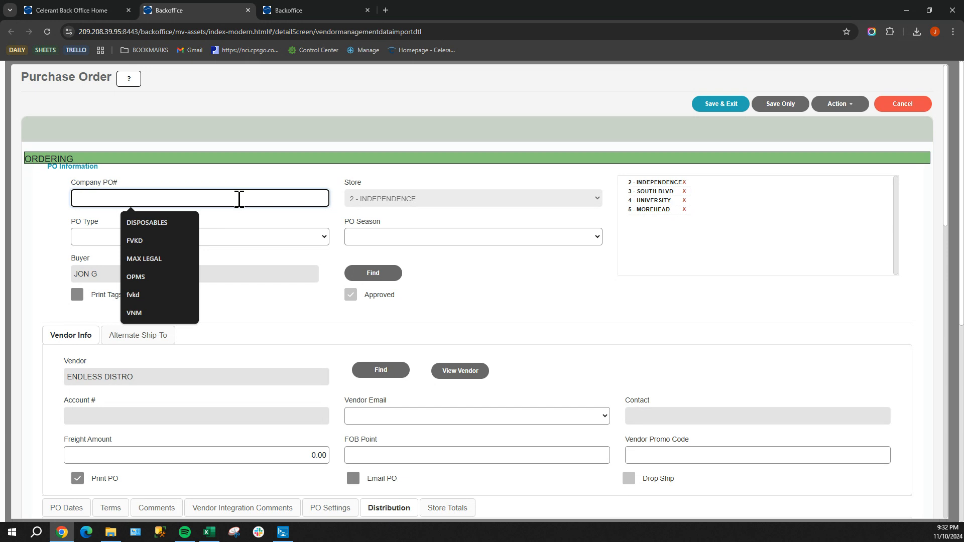
click(145, 225)
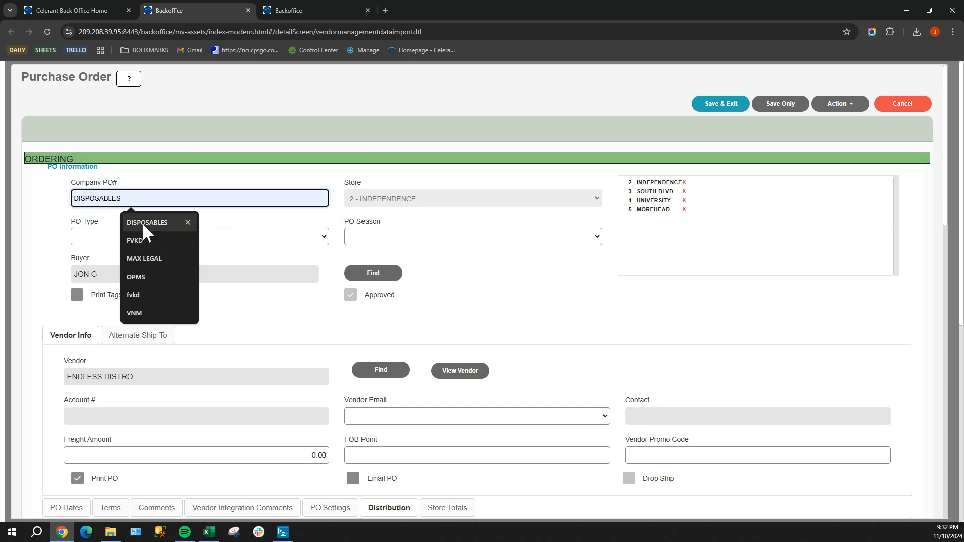
click(146, 222)
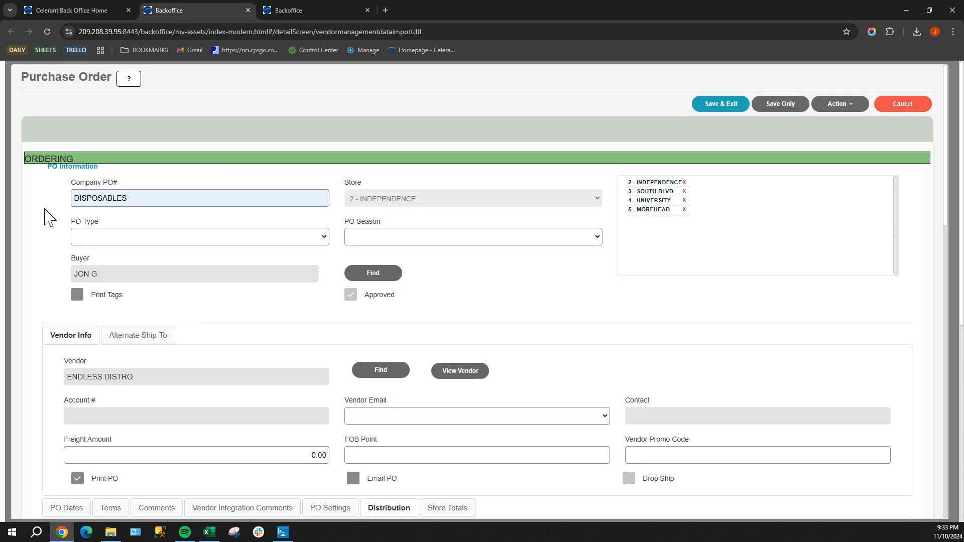
Step: Replace the Company PO# with geekbar
double_click(134, 198)
text(geekbar)
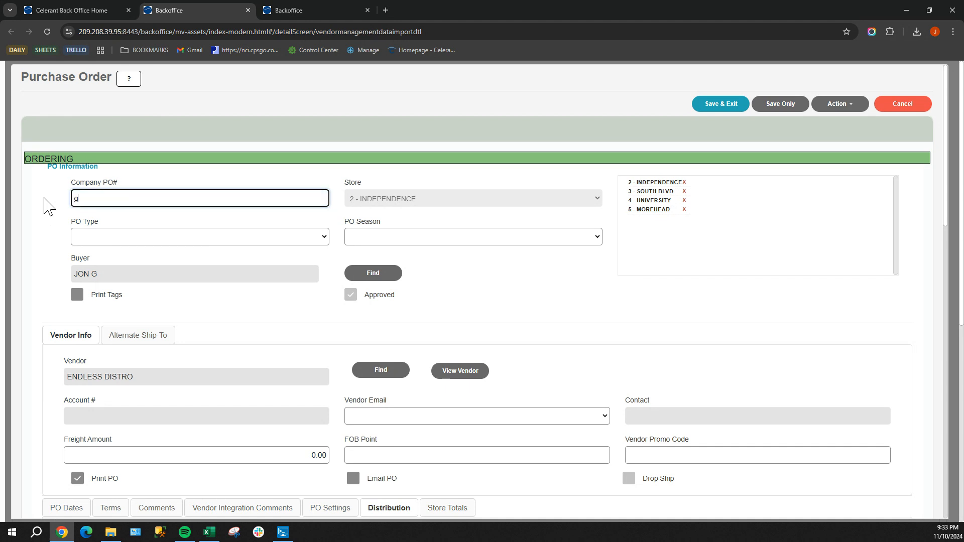
click(48, 215)
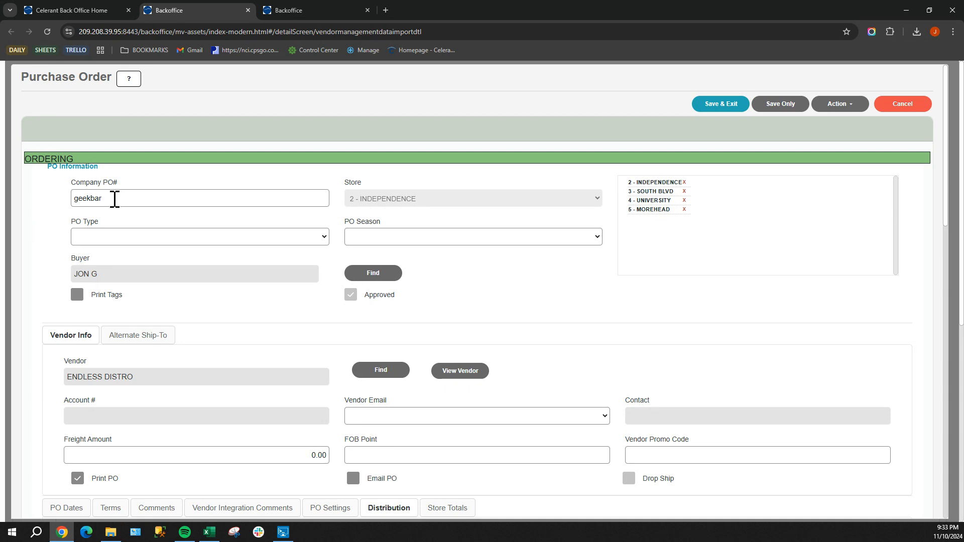
Step: Change the Company PO# to tobacco
double_click(76, 199)
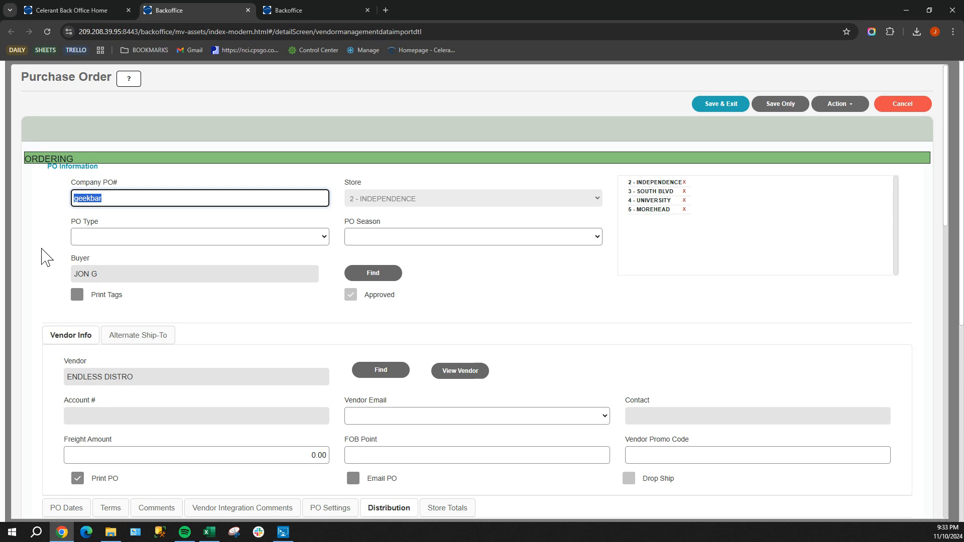
scroll(40, 261, down, 2)
scroll(32, 264, down, 1)
scroll(32, 266, up, 1)
scroll(35, 268, up, 2)
click(154, 197)
key(ctrl+a)
text(t)
click(54, 214)
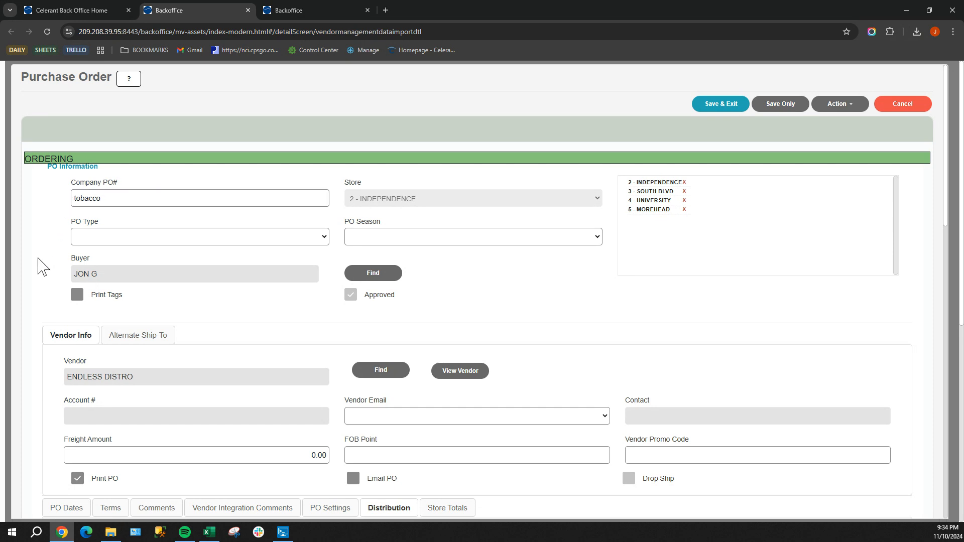
Step: Set the Company PO# to demo, and save and exit the purchase order with the Combine PO printout
scroll(44, 263, down, 2)
scroll(44, 263, down, 15)
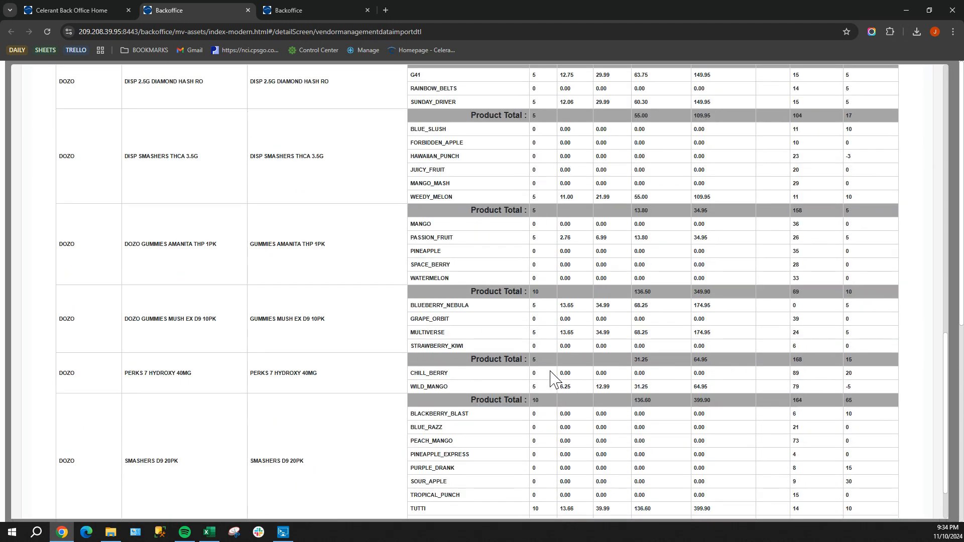
scroll(551, 374, down, 3)
scroll(553, 372, up, 18)
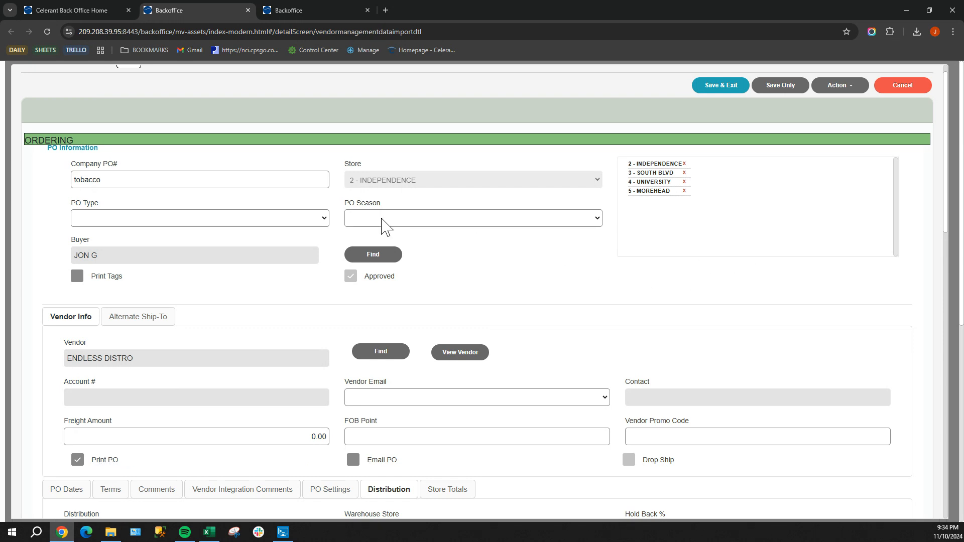
click(155, 179)
double_click(155, 180)
text(demo)
click(575, 278)
click(722, 90)
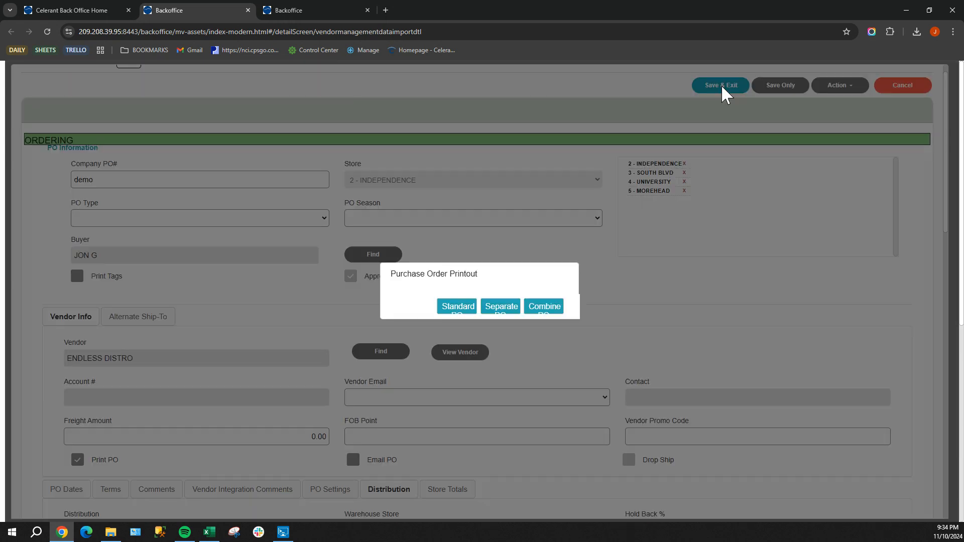
click(540, 309)
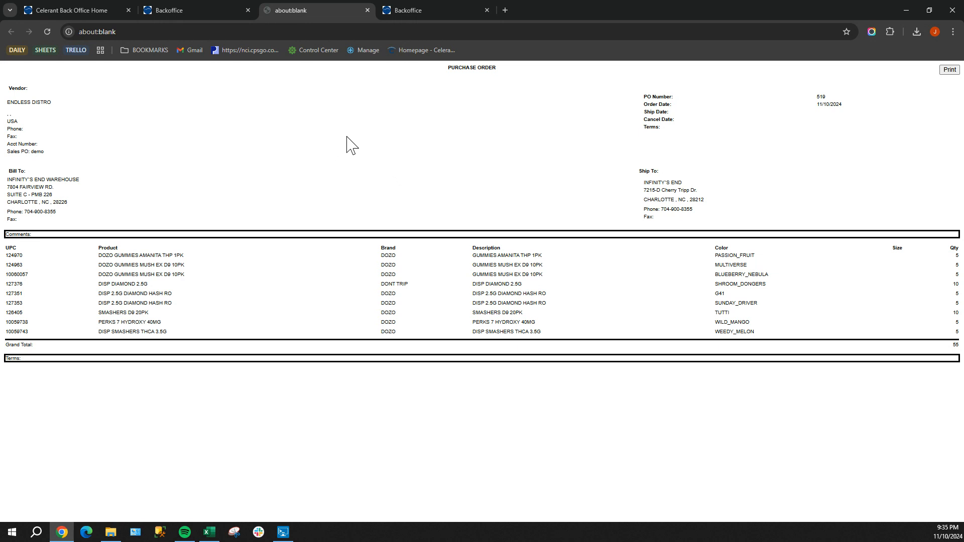
Step: Check the product lines on the purchase order printout, and close the printout and both back office import tabs
drag(542, 256, 380, 257)
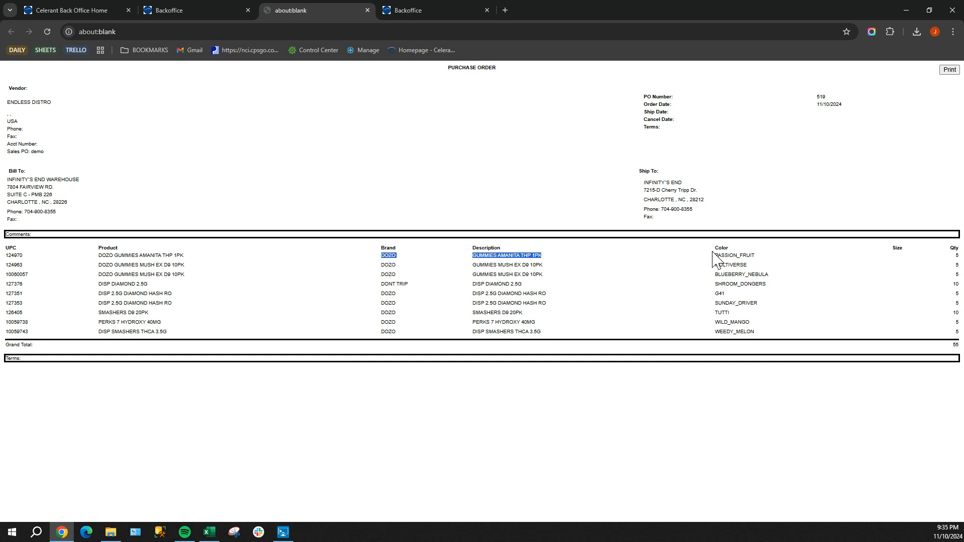
drag(757, 257, 381, 257)
click(367, 10)
click(367, 10)
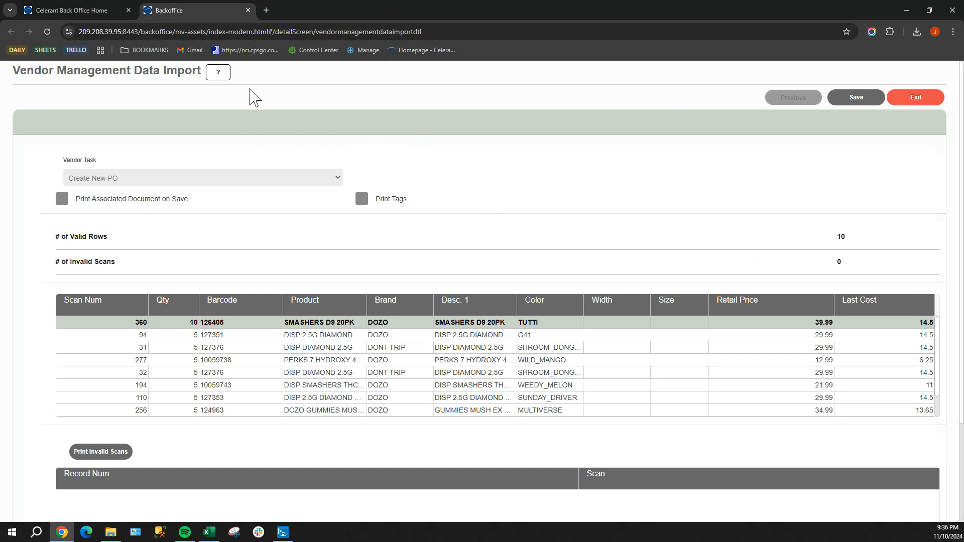
click(248, 9)
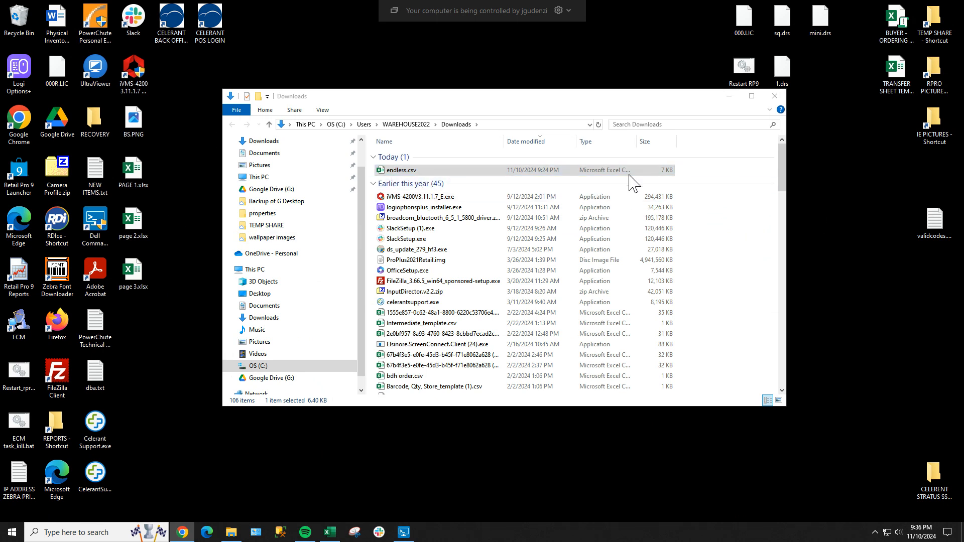
Step: Delete endless.csv from the Downloads folder and look over the remaining files
click(555, 169)
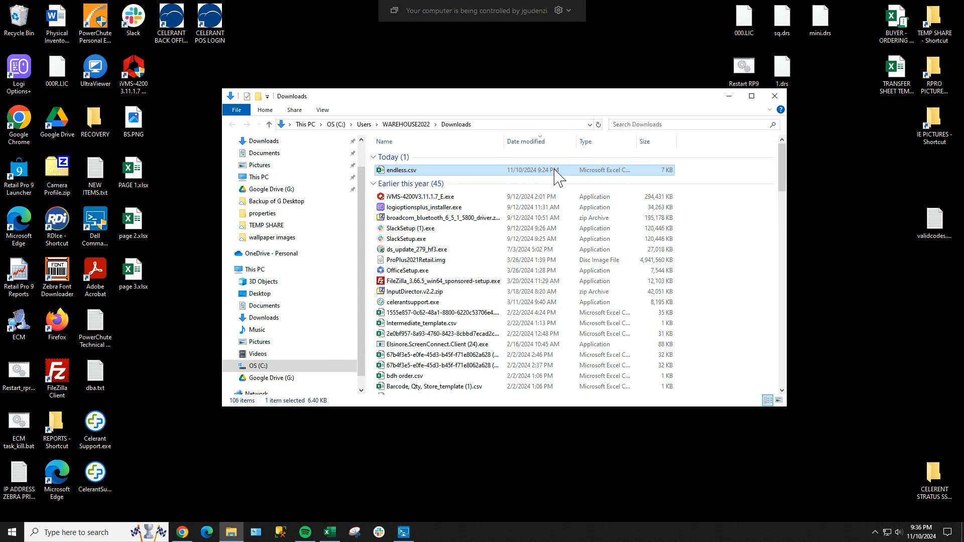
right_click(554, 170)
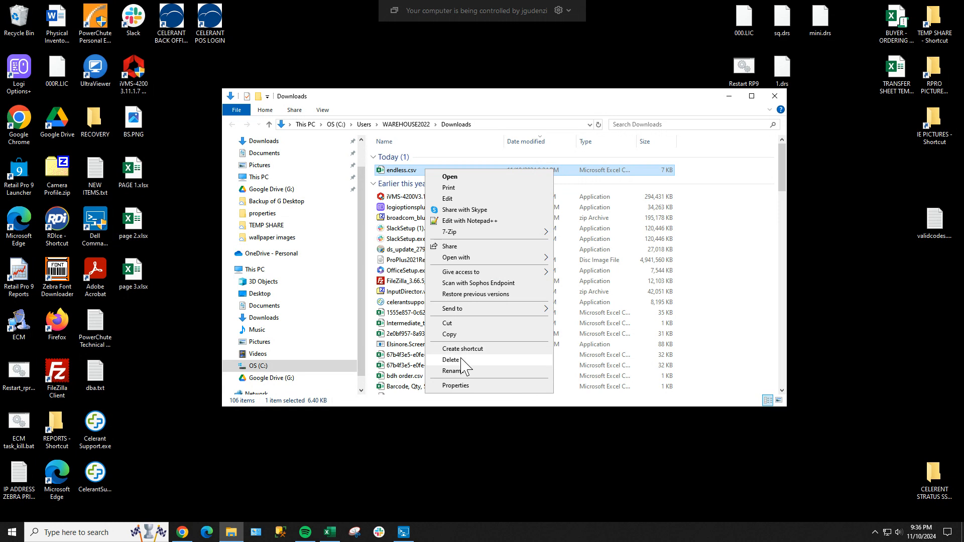
click(459, 360)
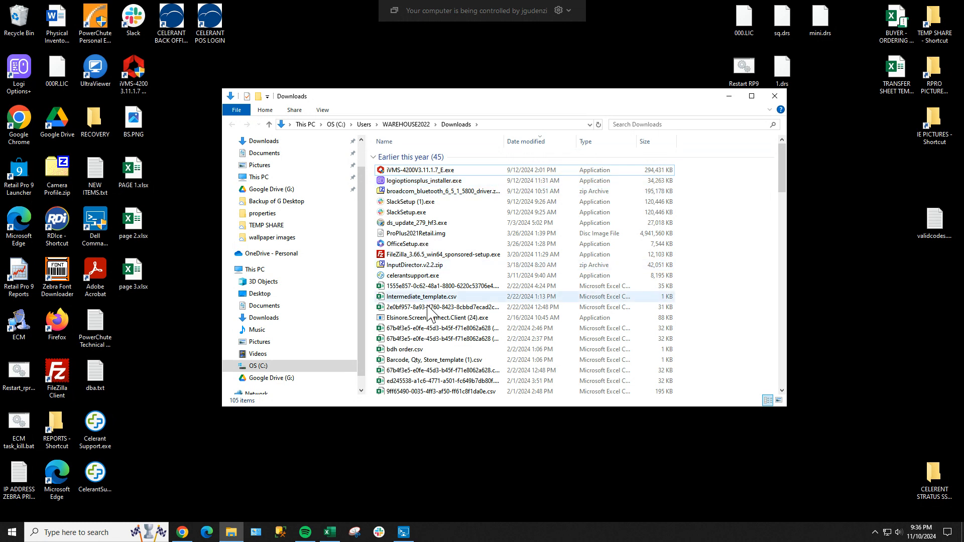
scroll(430, 301, down, 9)
scroll(429, 302, up, 8)
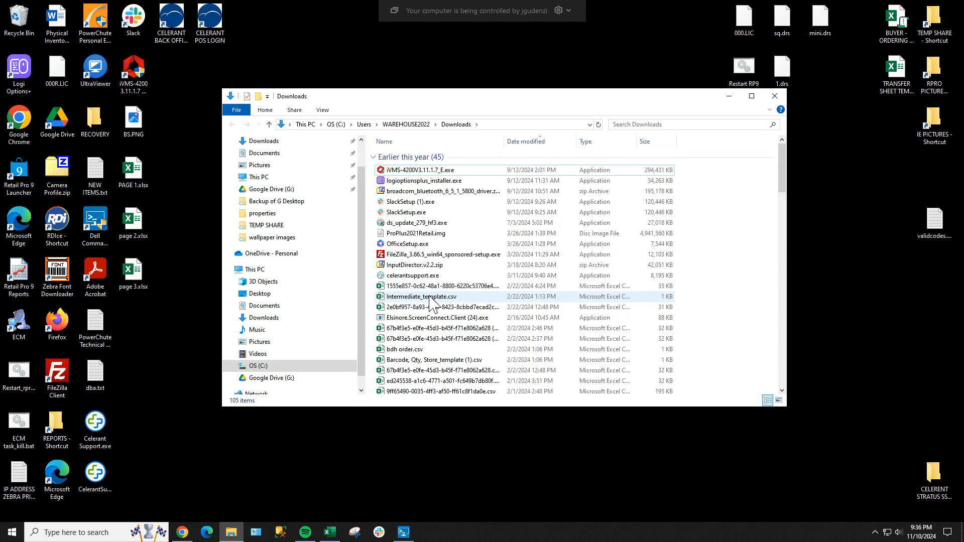